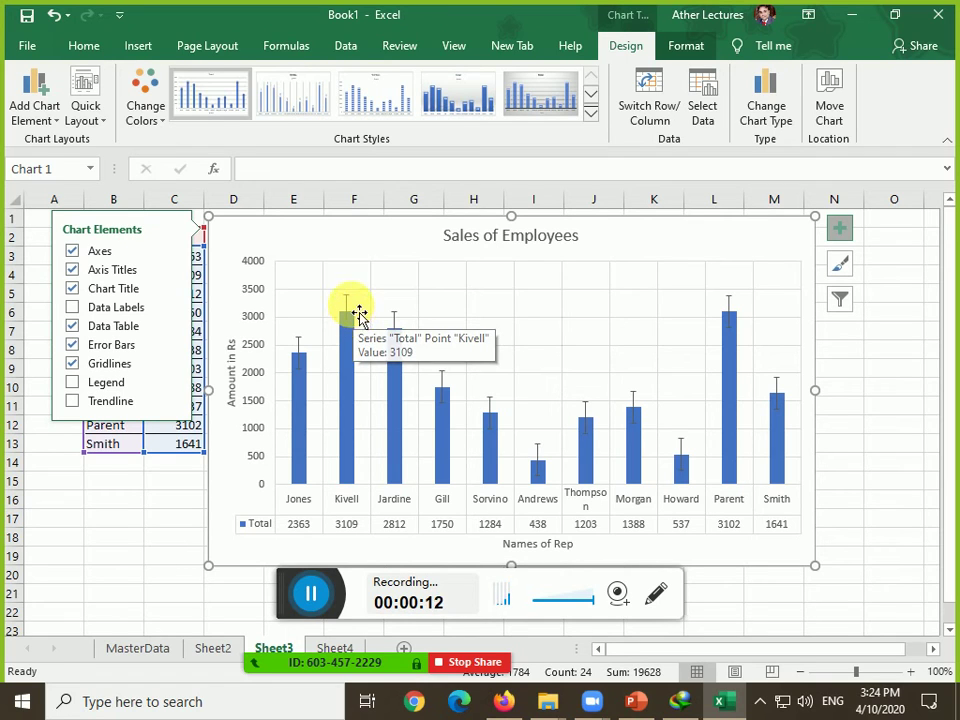
# Preview the error bar options for the Sales of Employees chart, including Standard Deviation
pyautogui.click(170, 345)
pyautogui.click(170, 345)
pyautogui.click(171, 345)
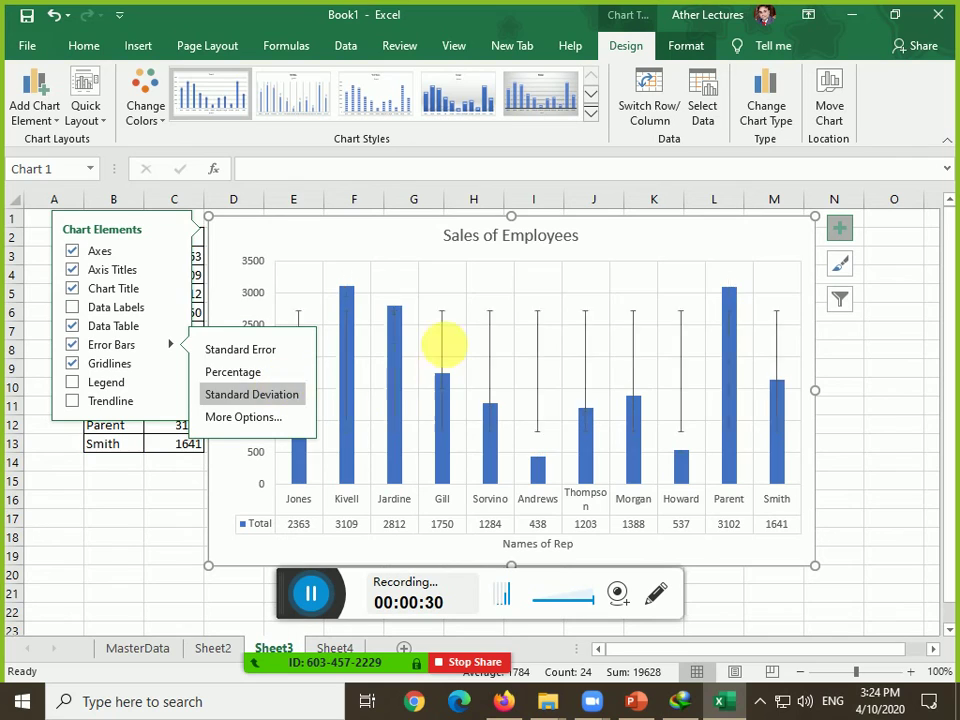
# Turn the chart's primary major horizontal and primary major vertical gridlines off and back on
pyautogui.click(168, 366)
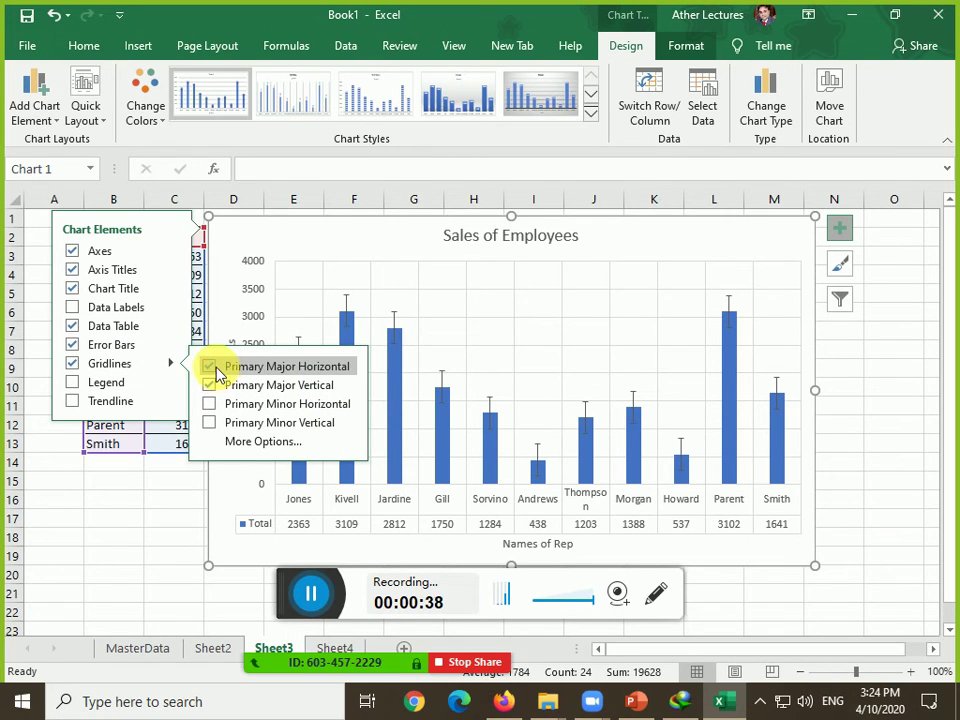
pyautogui.click(214, 385)
pyautogui.click(212, 367)
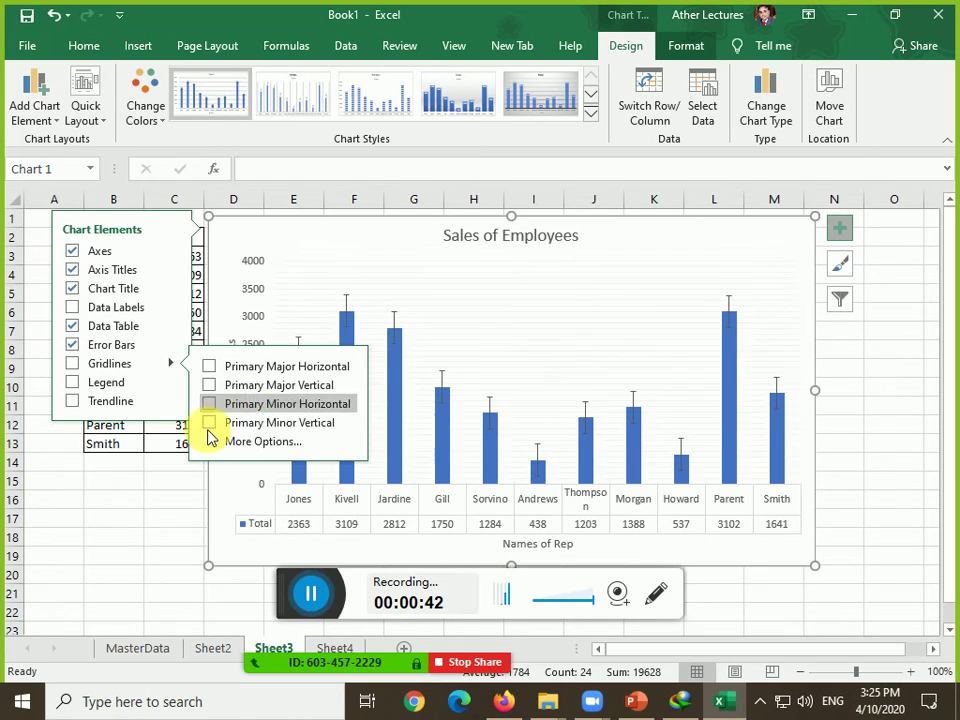
pyautogui.click(207, 369)
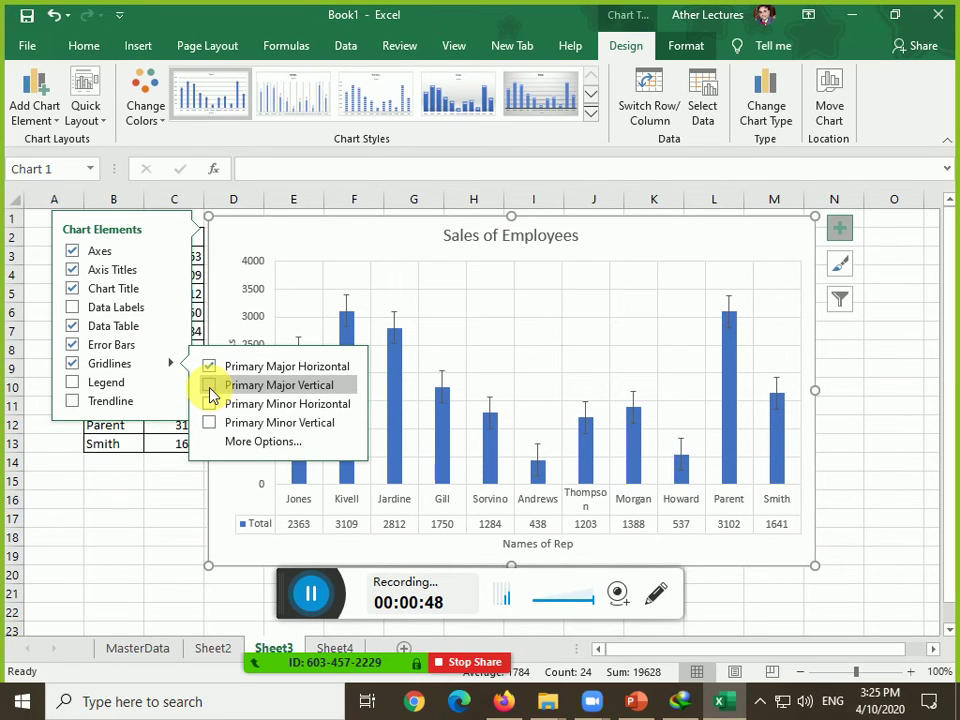
pyautogui.click(211, 395)
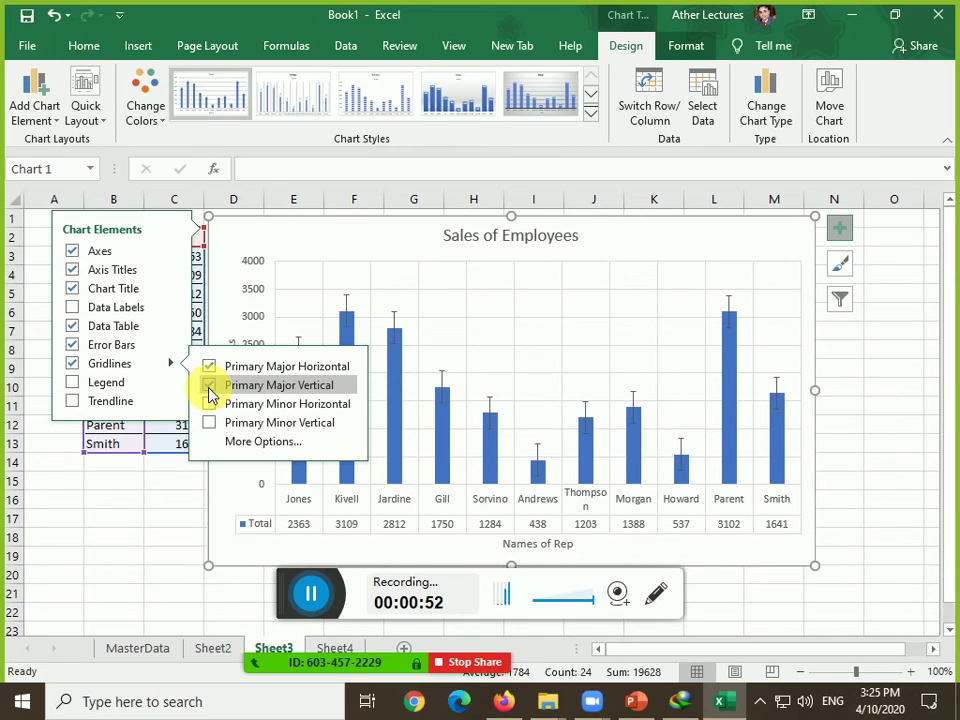
# Switch to Zoom, admit the waiting participant to the meeting and minimise the participants window
pyautogui.click(302, 630)
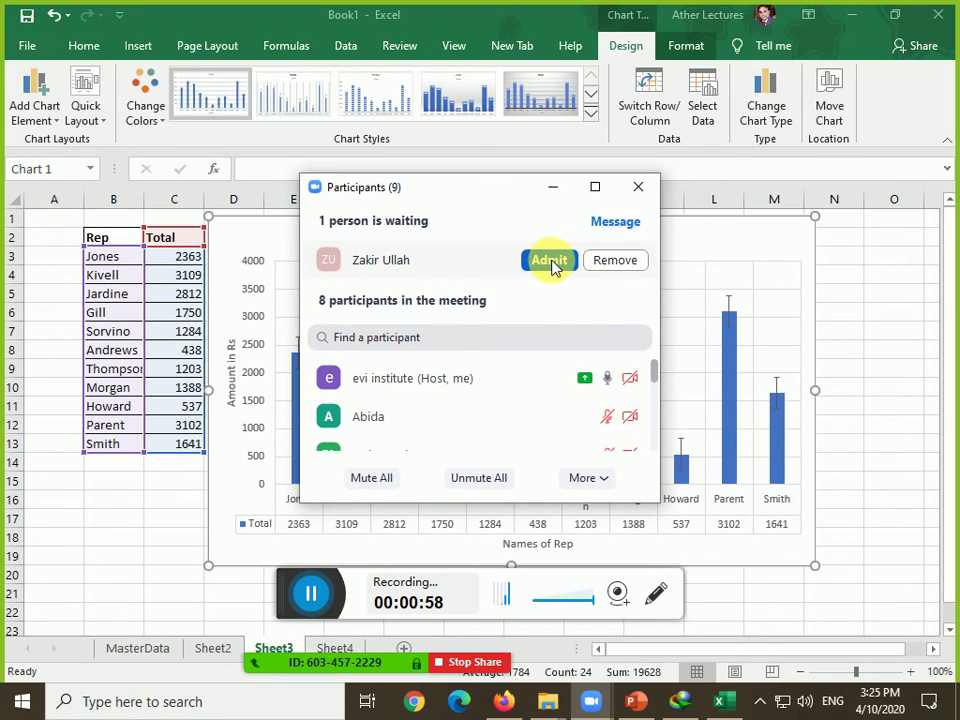
pyautogui.click(551, 262)
pyautogui.click(551, 260)
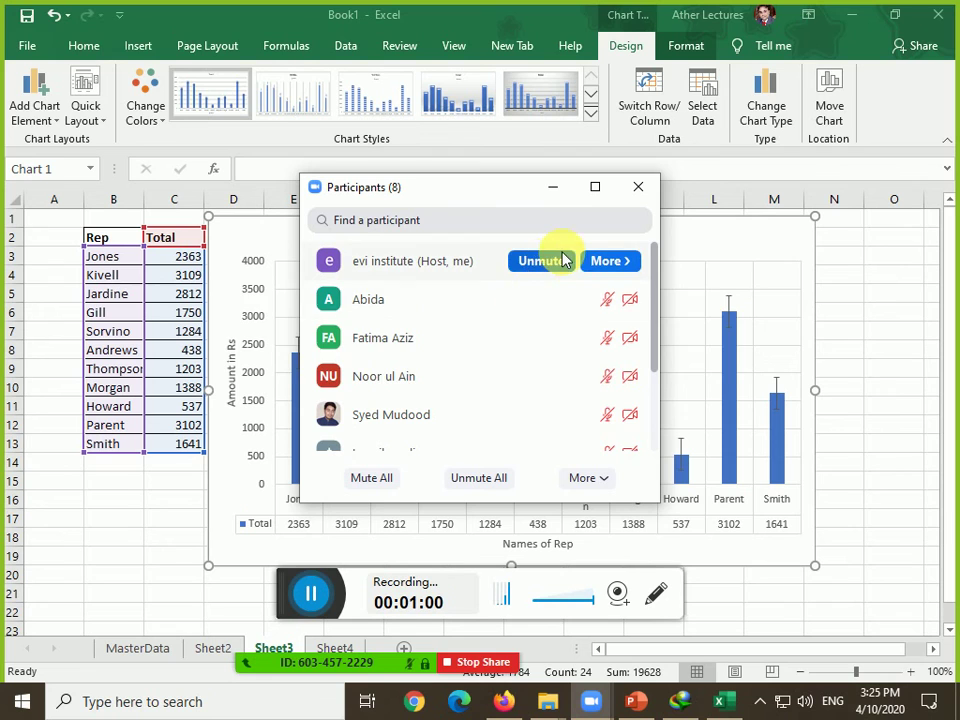
pyautogui.click(551, 262)
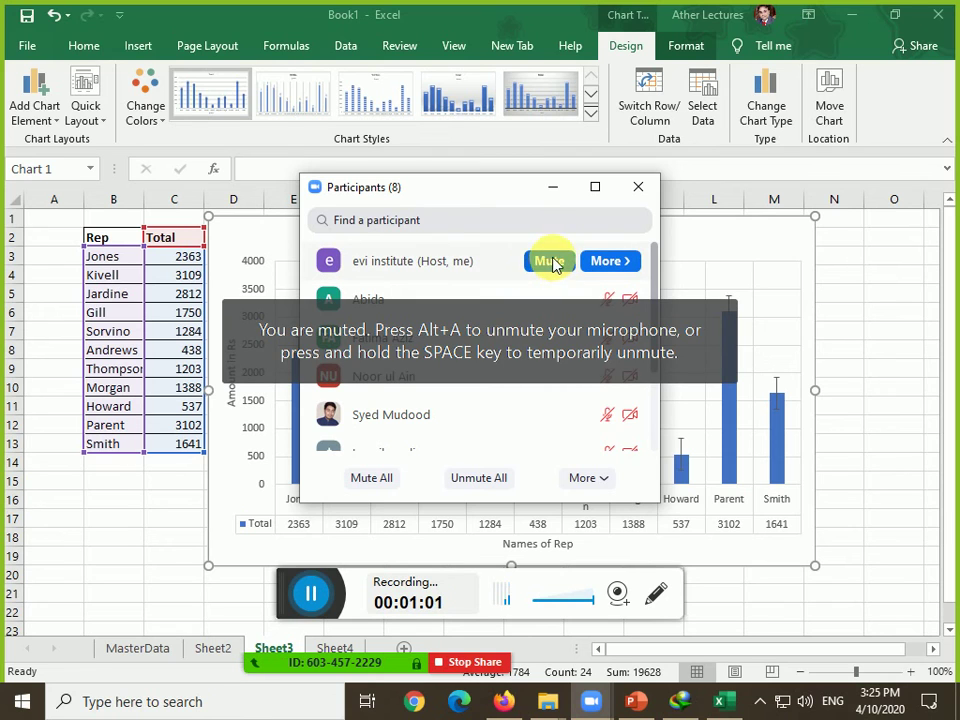
pyautogui.click(558, 192)
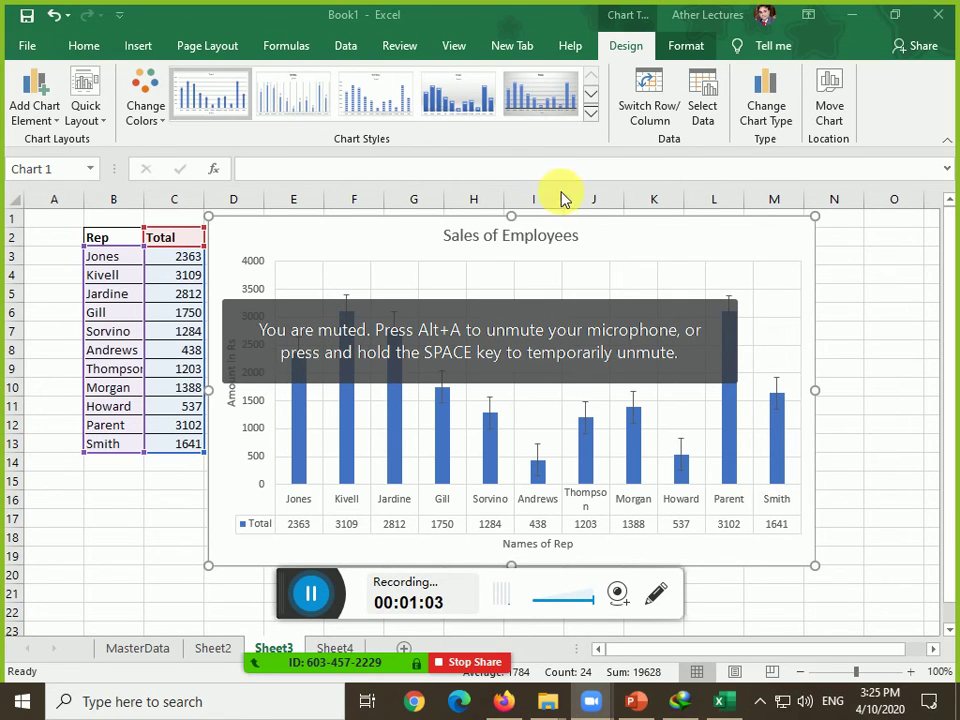
# Add primary minor horizontal and primary minor vertical gridlines to the Sales of Employees chart
pyautogui.click(600, 240)
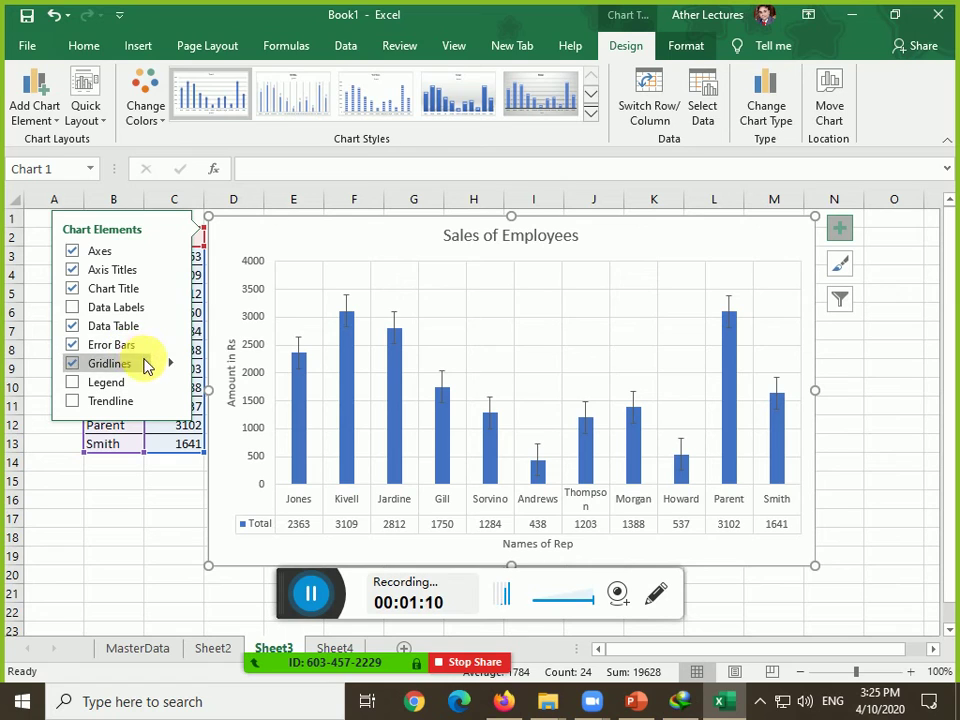
pyautogui.click(171, 365)
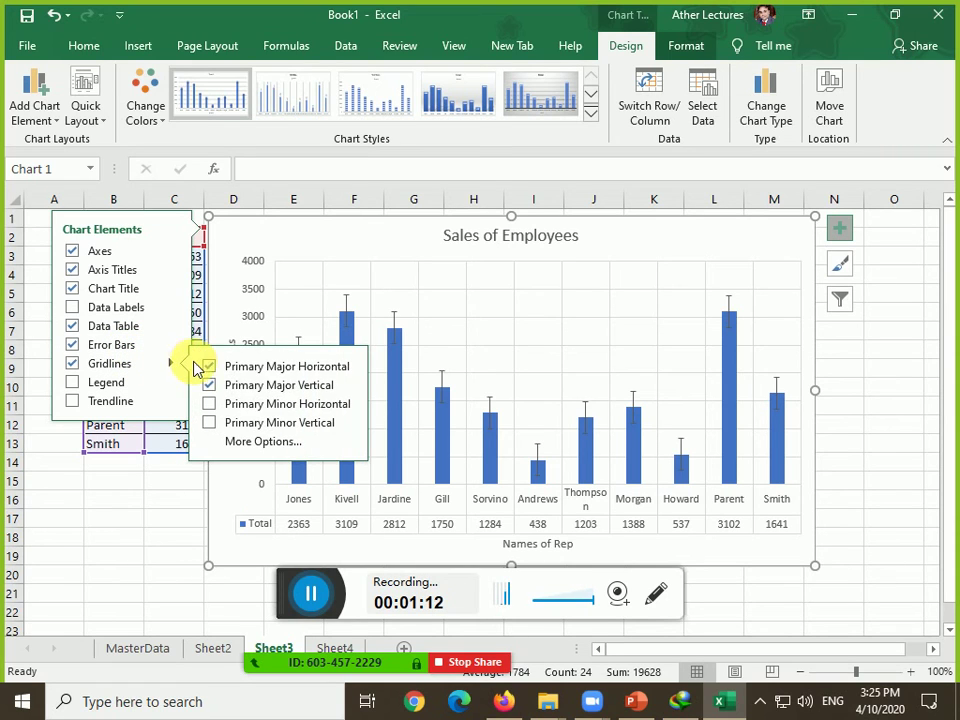
pyautogui.click(209, 404)
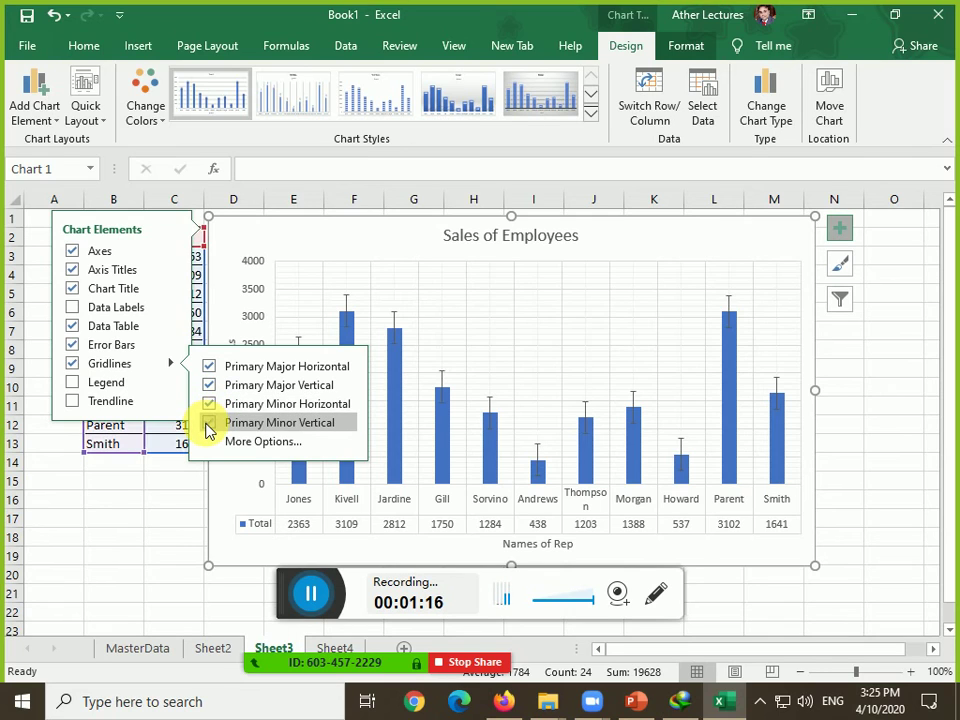
pyautogui.click(207, 424)
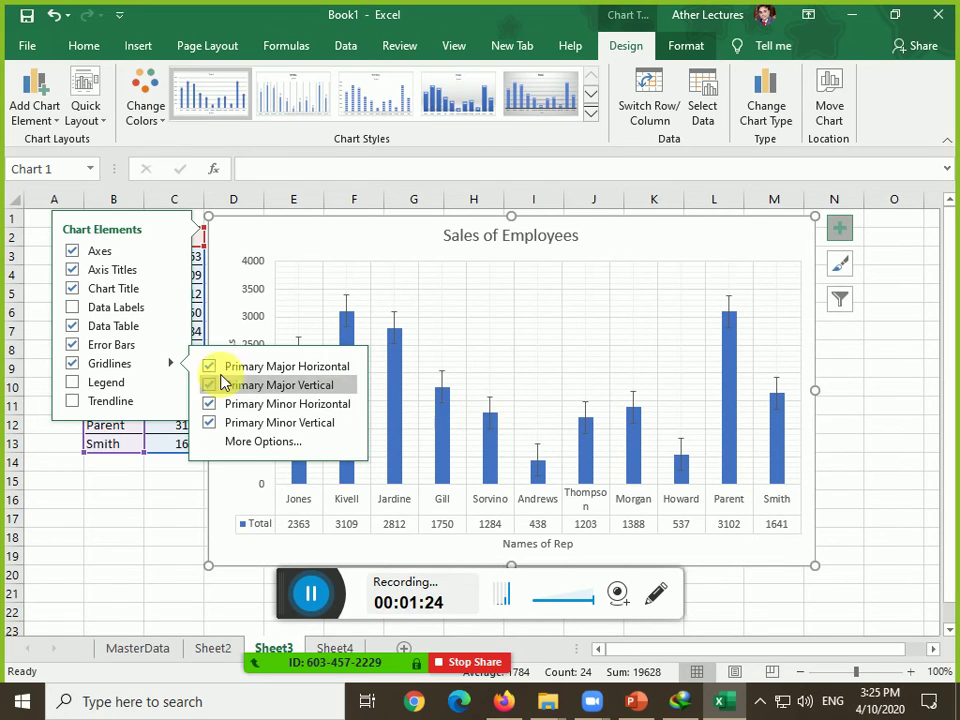
# Try a legend on the chart, placing it at the top and previewing other positions, and remove it
pyautogui.click(83, 388)
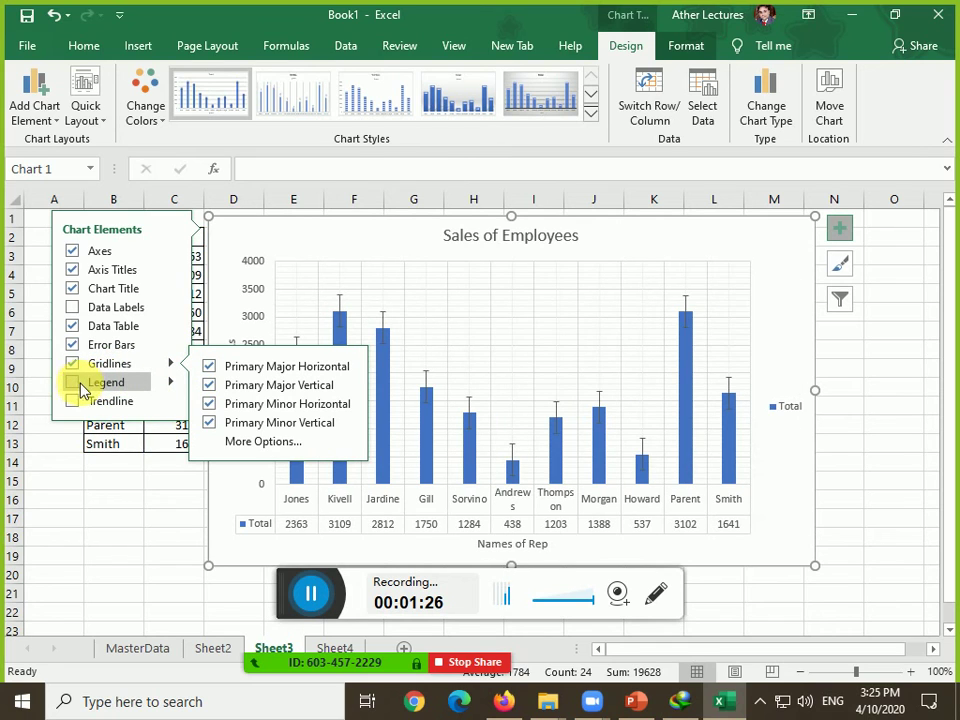
pyautogui.click(68, 382)
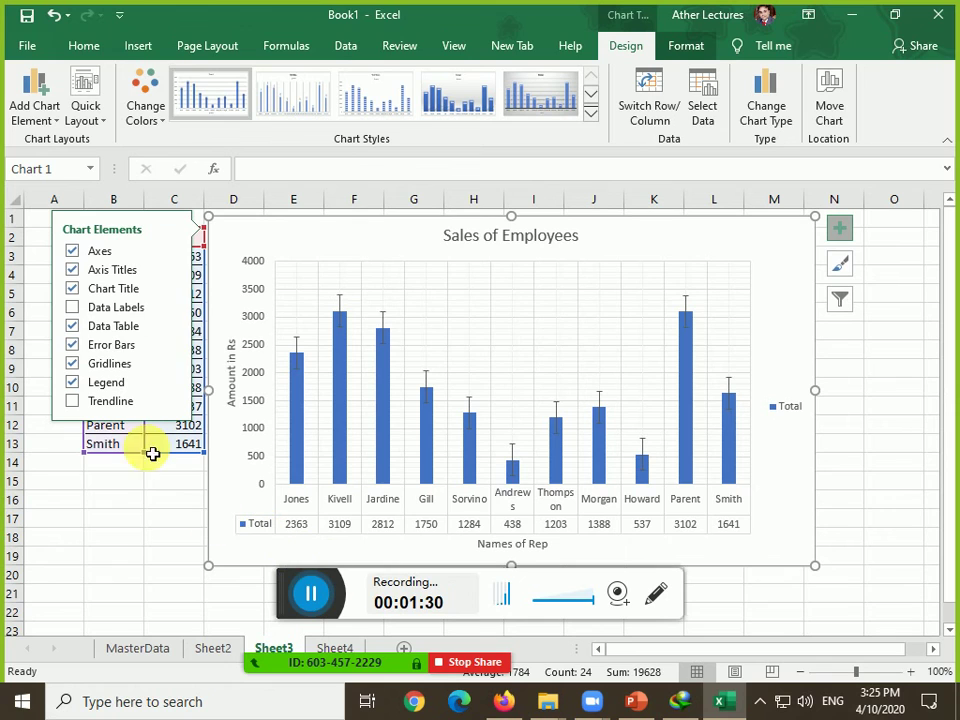
pyautogui.moveTo(171, 386)
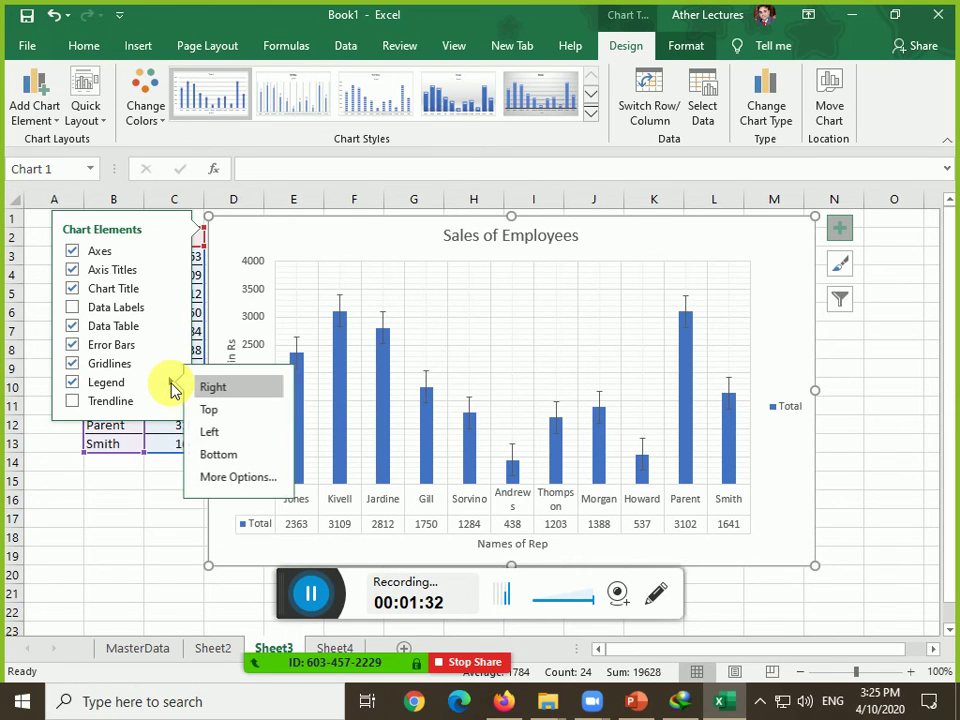
pyautogui.click(212, 409)
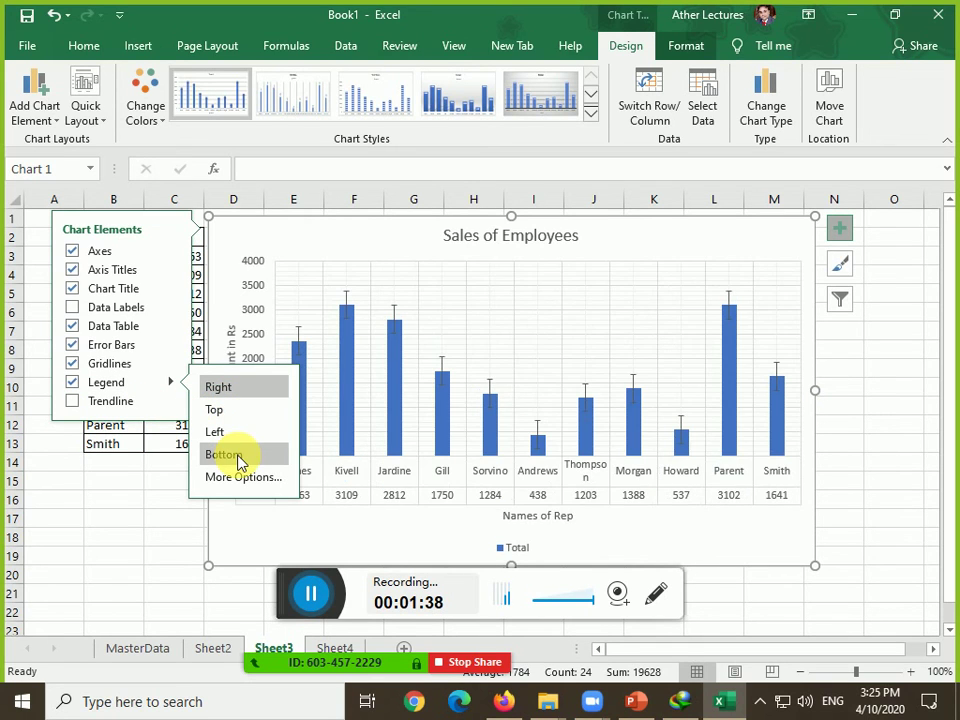
pyautogui.click(72, 382)
# Turn all chart gridlines off and back on to reset them to primary major horizontal only
pyautogui.click(72, 363)
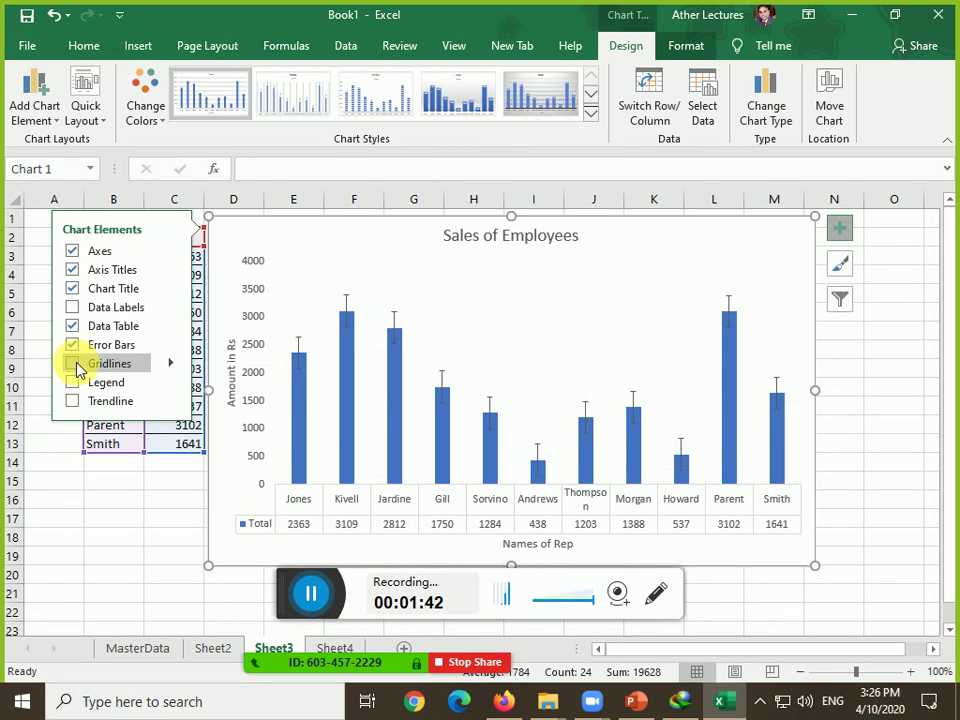
pyautogui.click(73, 364)
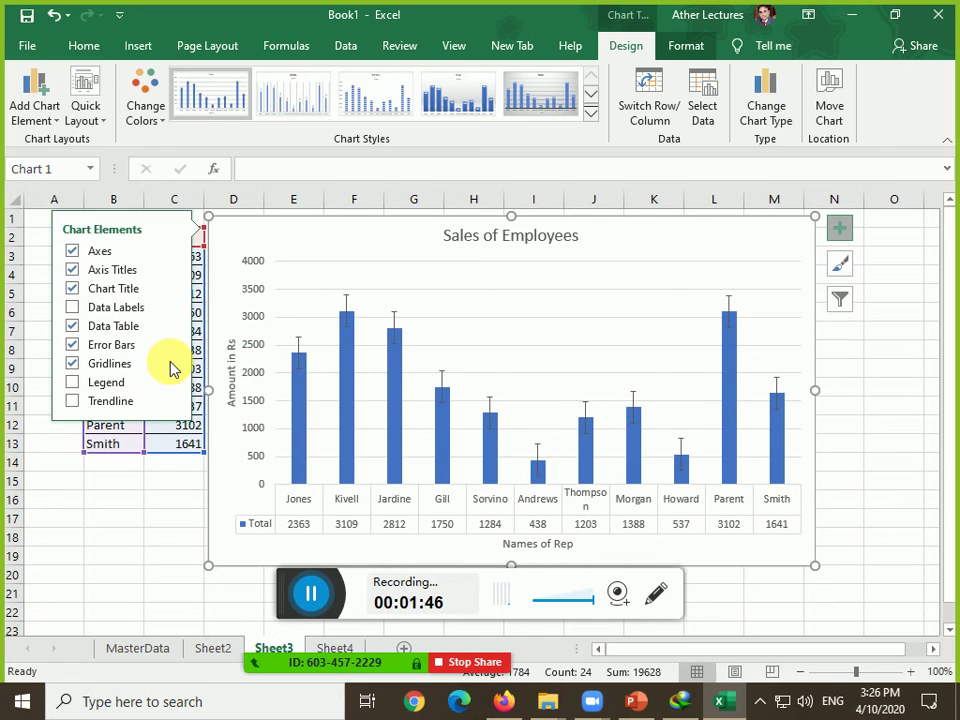
pyautogui.moveTo(171, 366)
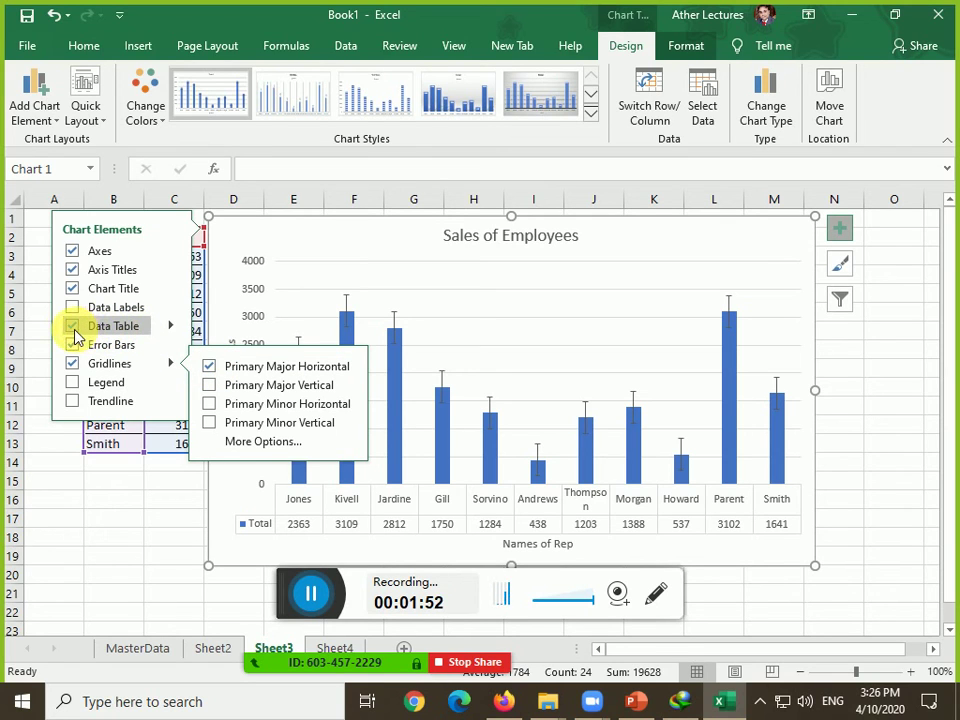
# Turn the chart's data table off and back on, and look at the chart title placement options
pyautogui.click(71, 330)
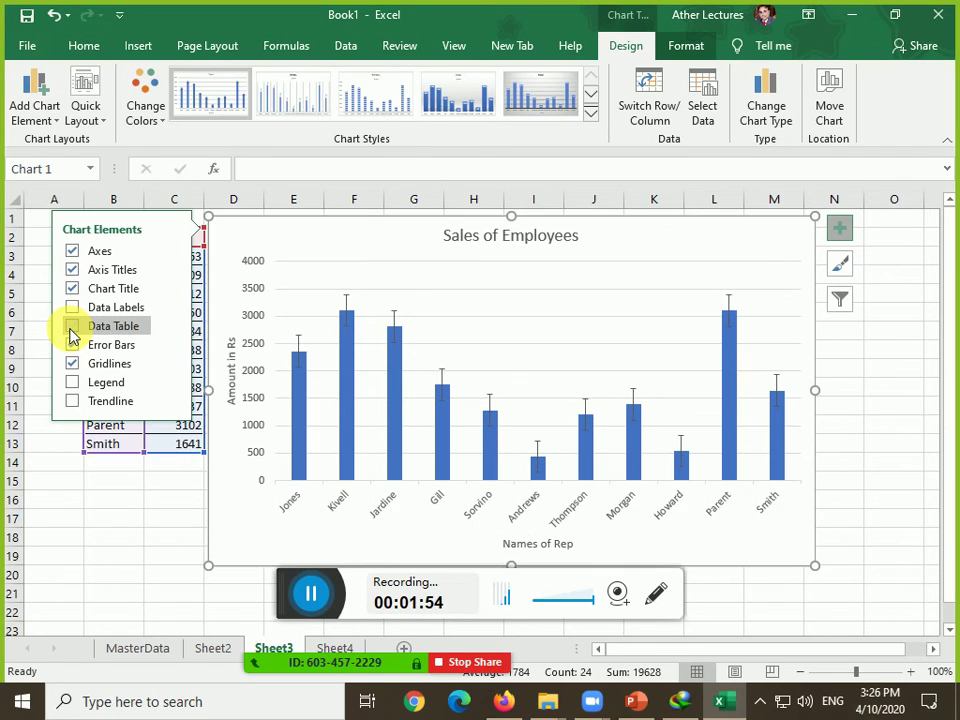
pyautogui.click(71, 330)
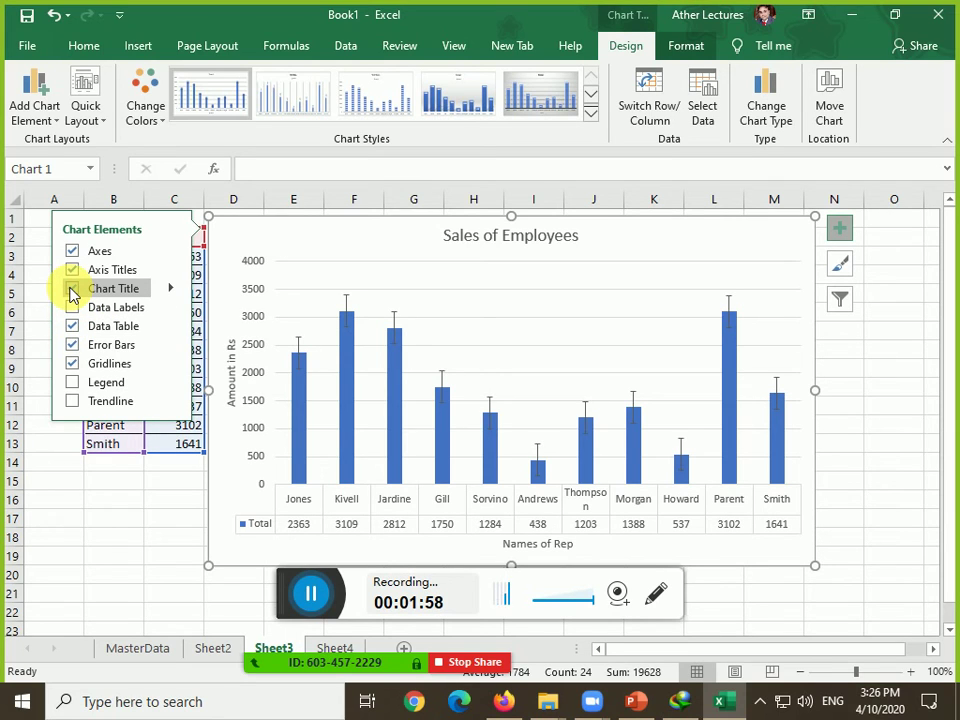
pyautogui.click(172, 290)
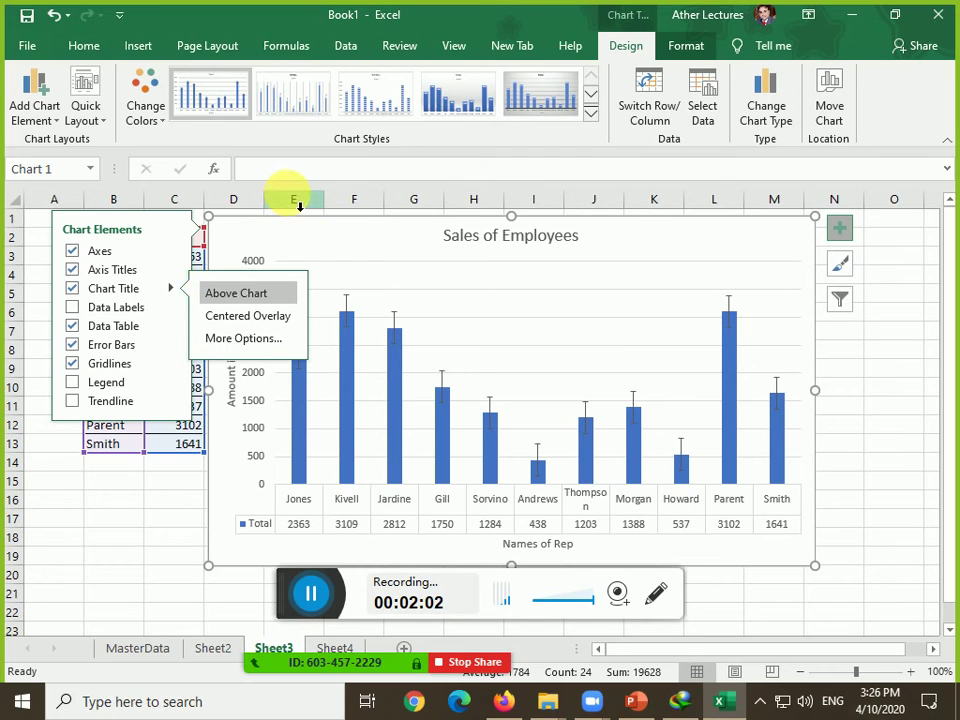
pyautogui.click(514, 345)
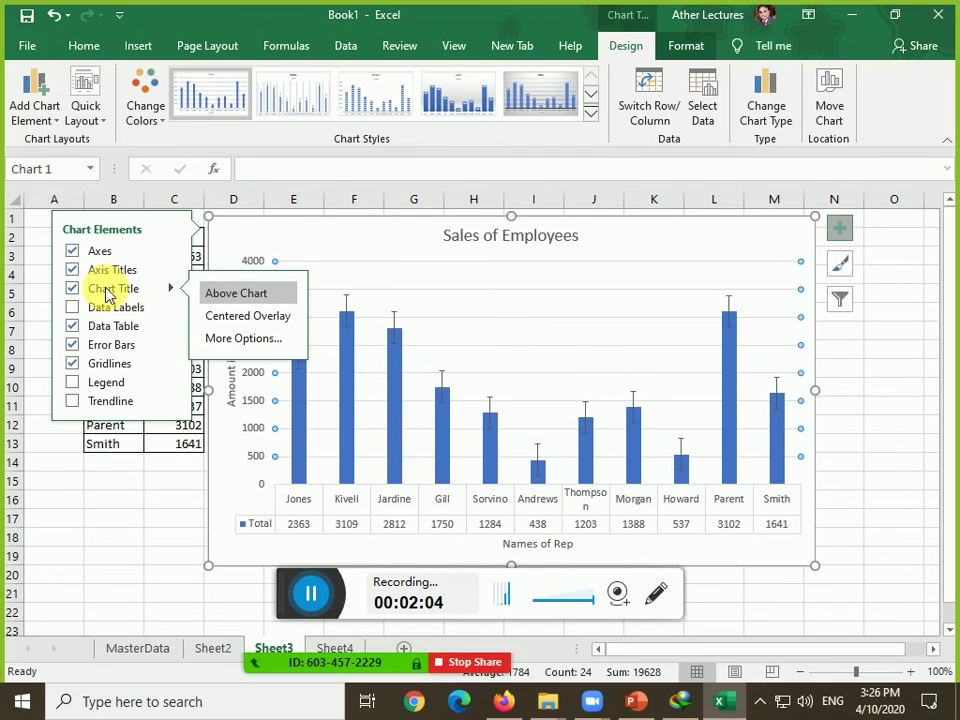
pyautogui.click(10, 312)
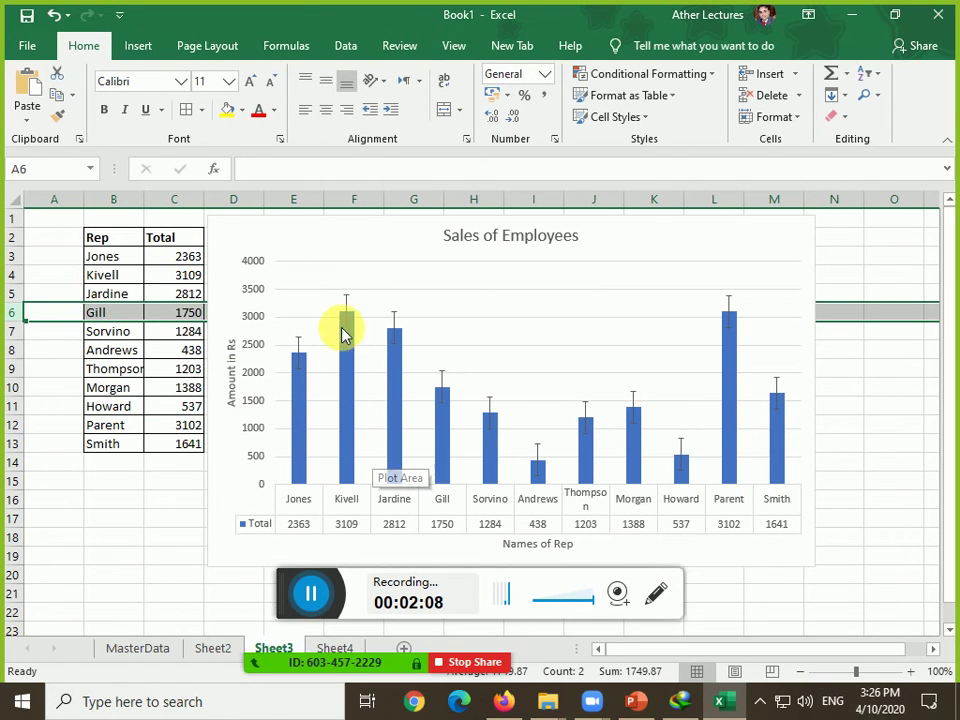
# Replace the error bars and data table on the Sales of Employees chart with data labels, and deselect the chart
pyautogui.click(252, 327)
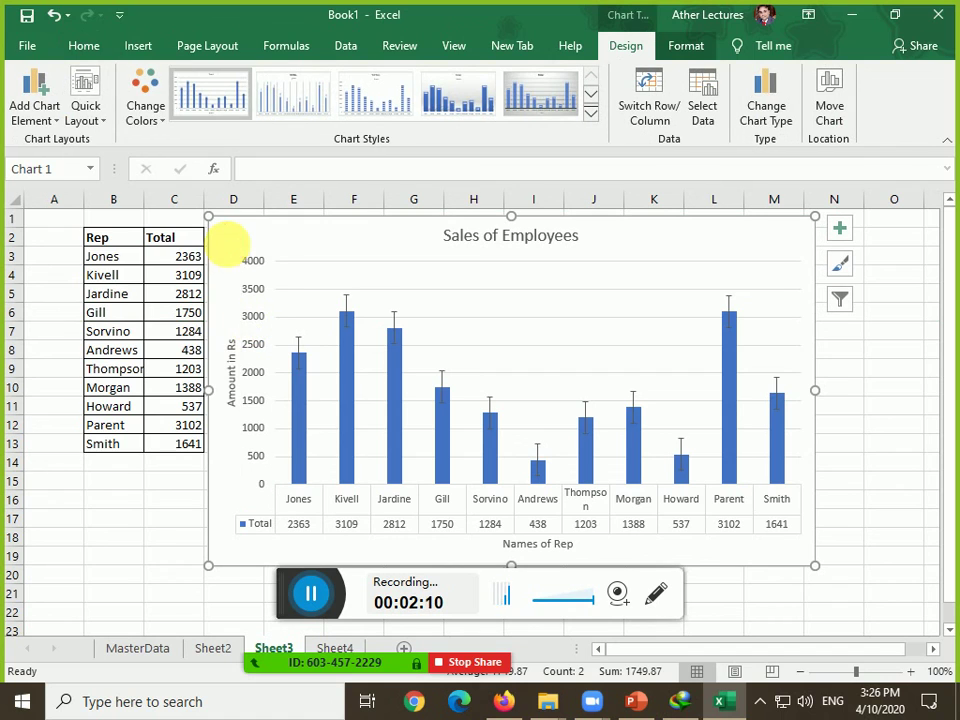
pyautogui.click(219, 279)
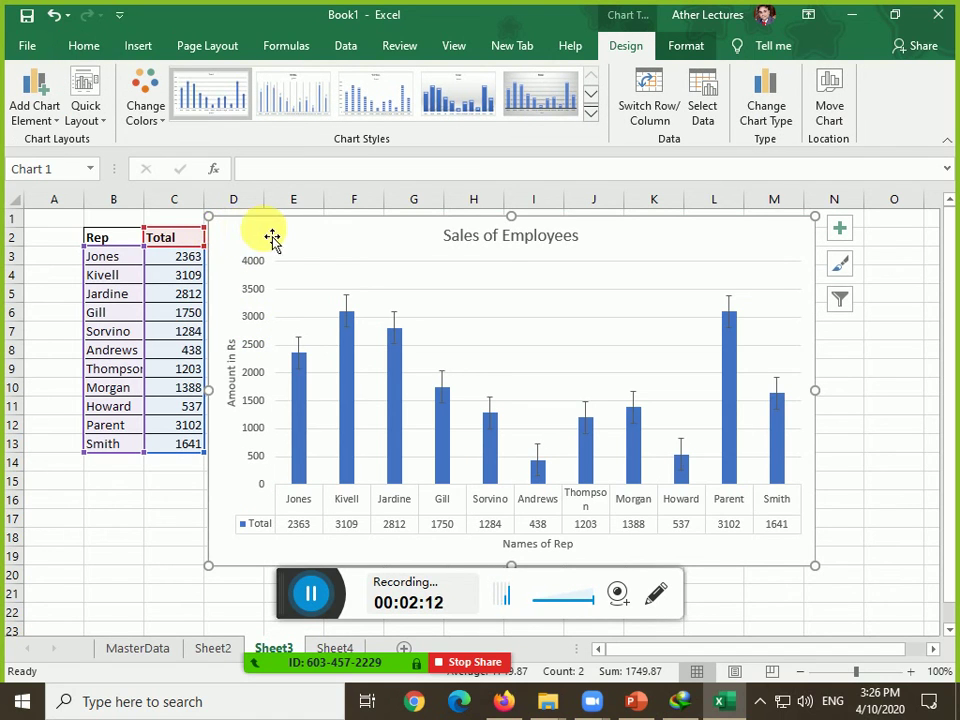
pyautogui.click(846, 241)
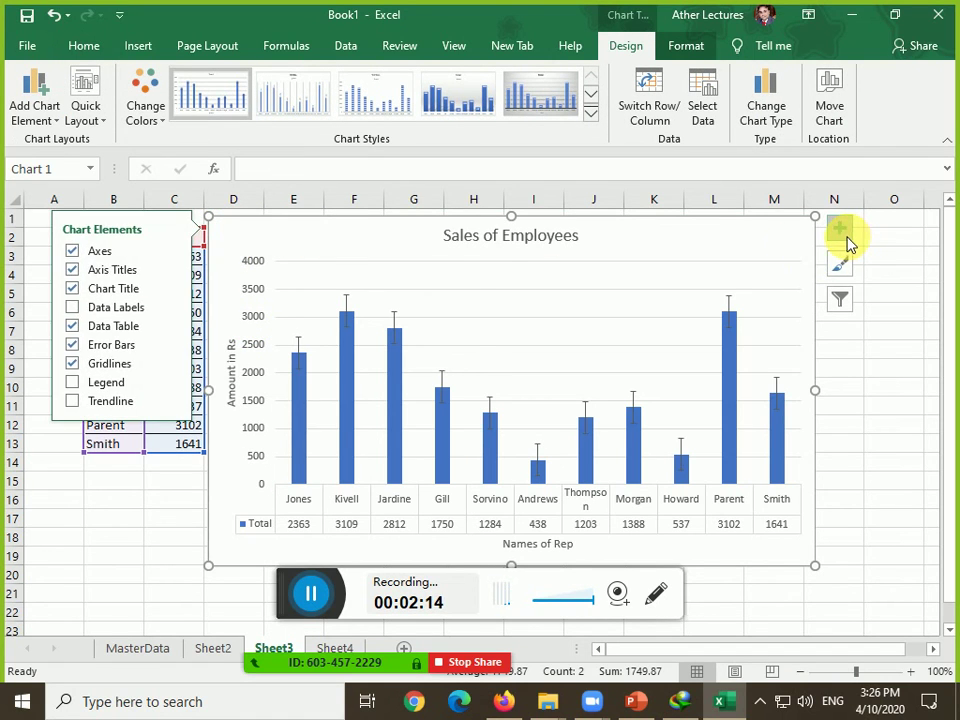
pyautogui.click(74, 345)
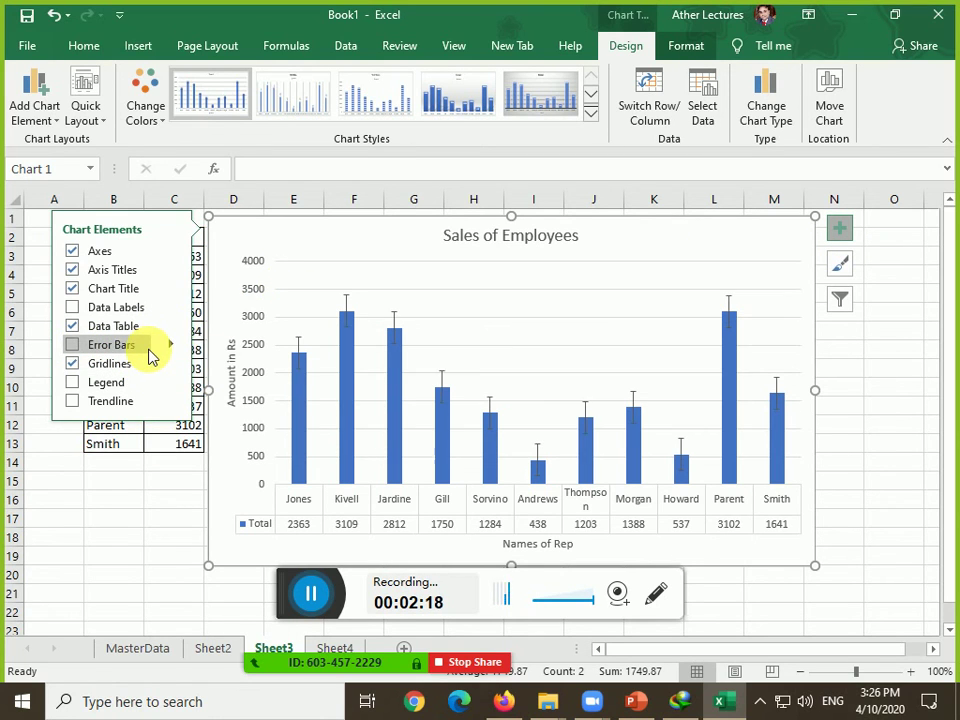
pyautogui.click(73, 330)
pyautogui.click(74, 310)
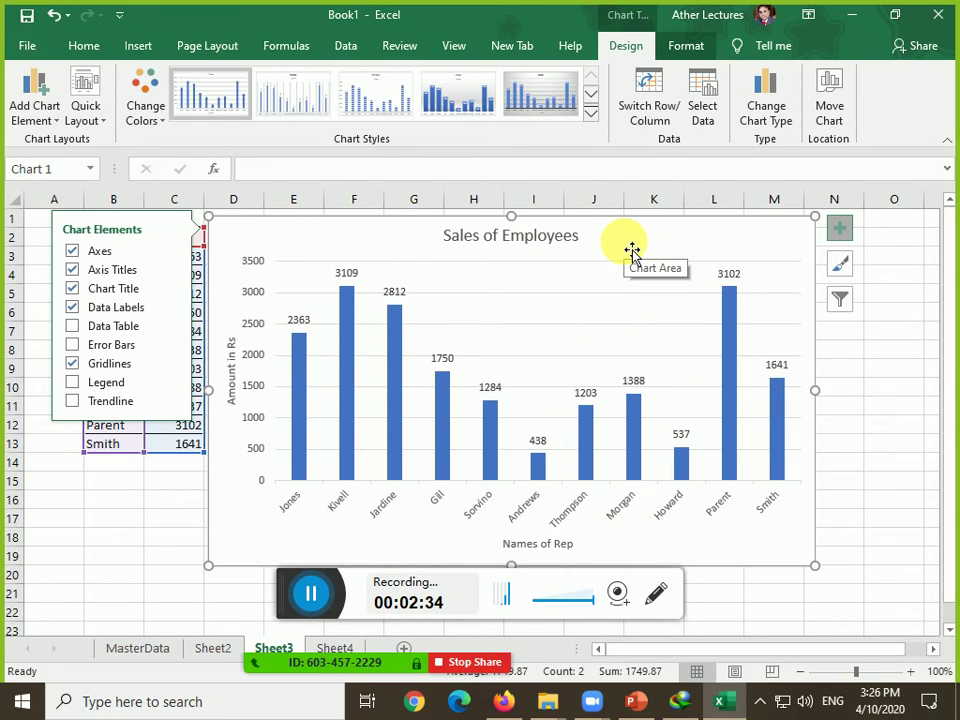
pyautogui.click(122, 536)
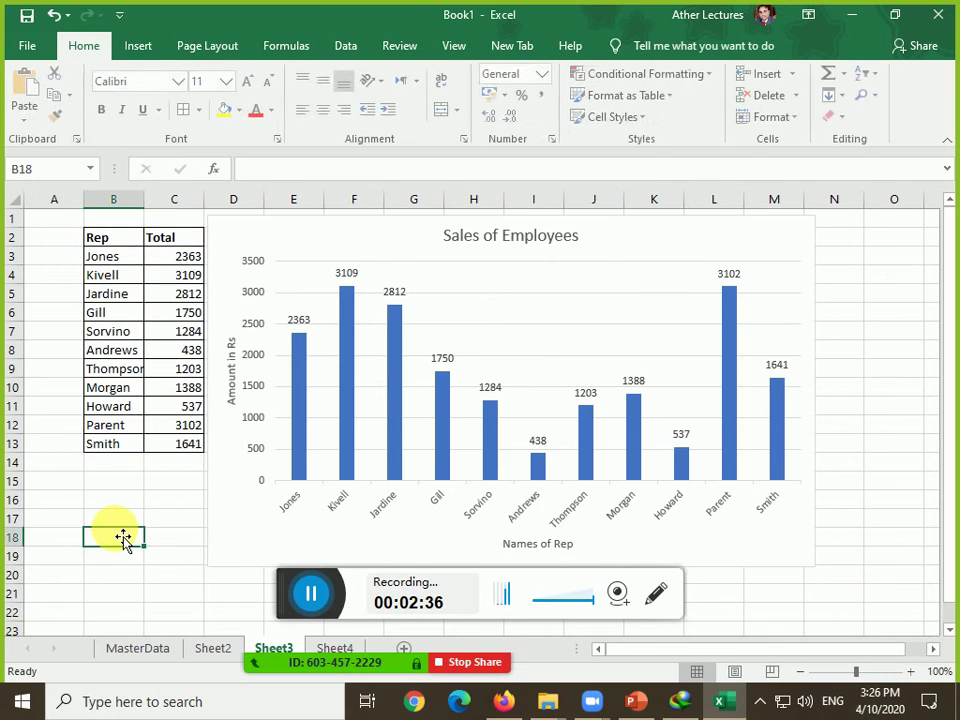
# On Sheet4, move the Total chart slightly up beside the item data and shrink it to end around row 18
pyautogui.click(352, 647)
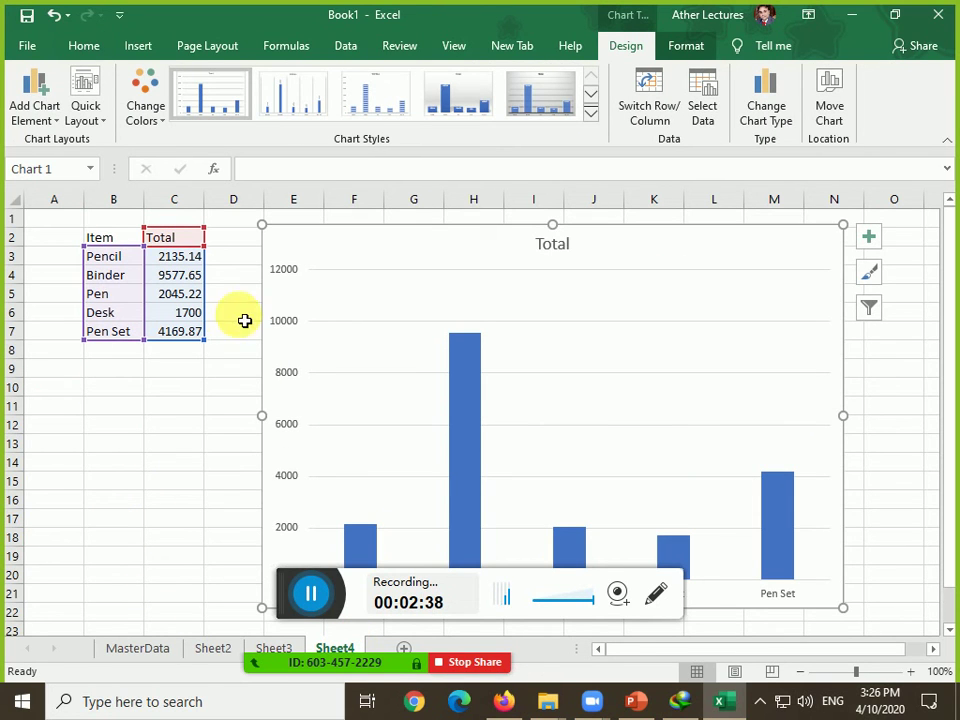
pyautogui.click(410, 237)
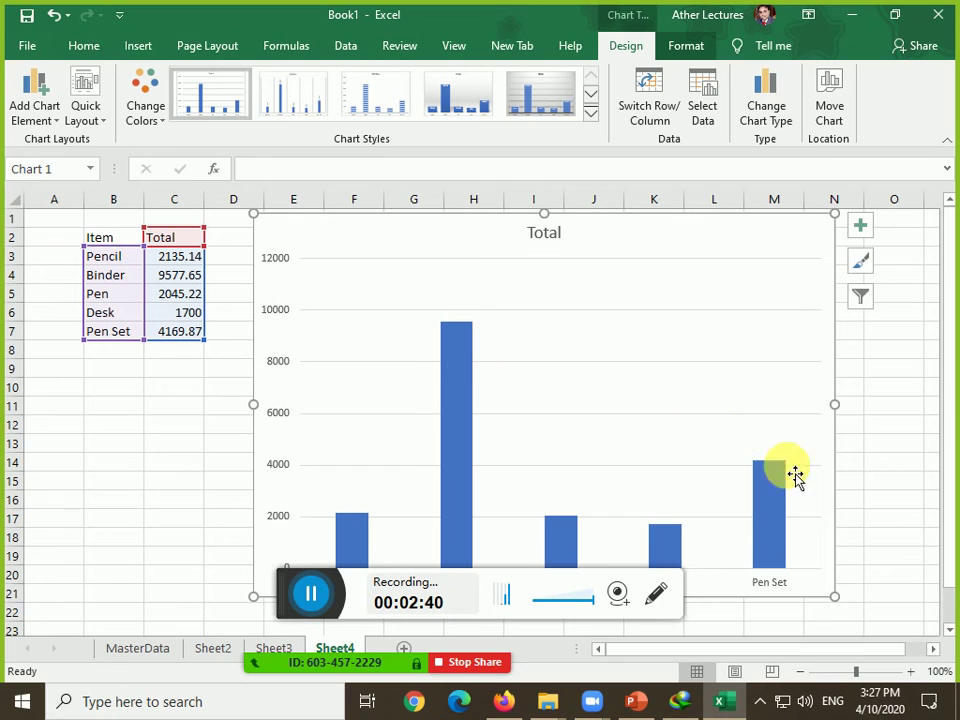
pyautogui.moveTo(840, 605); pyautogui.dragTo(789, 540)
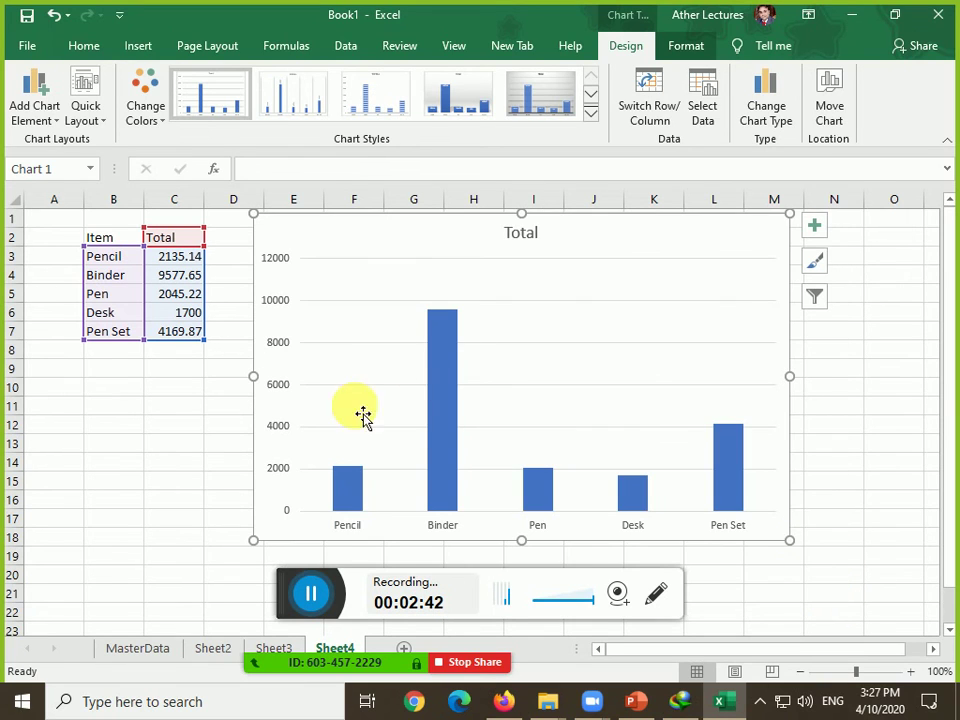
# Add horizontal and vertical axis titles to the Total chart and look at the axis title options
pyautogui.click(813, 227)
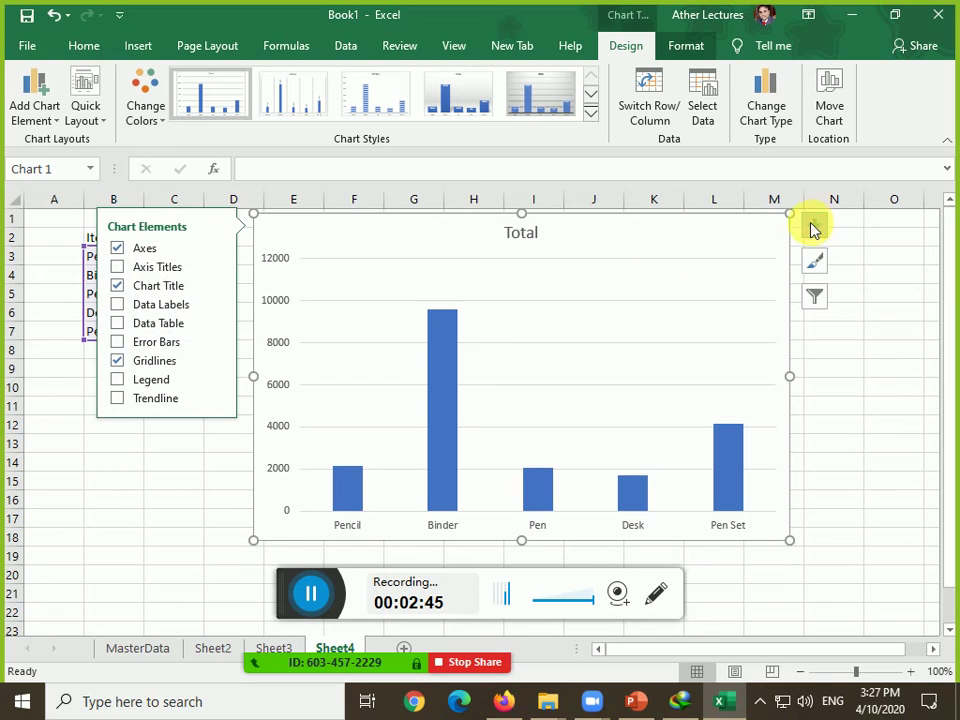
pyautogui.click(118, 268)
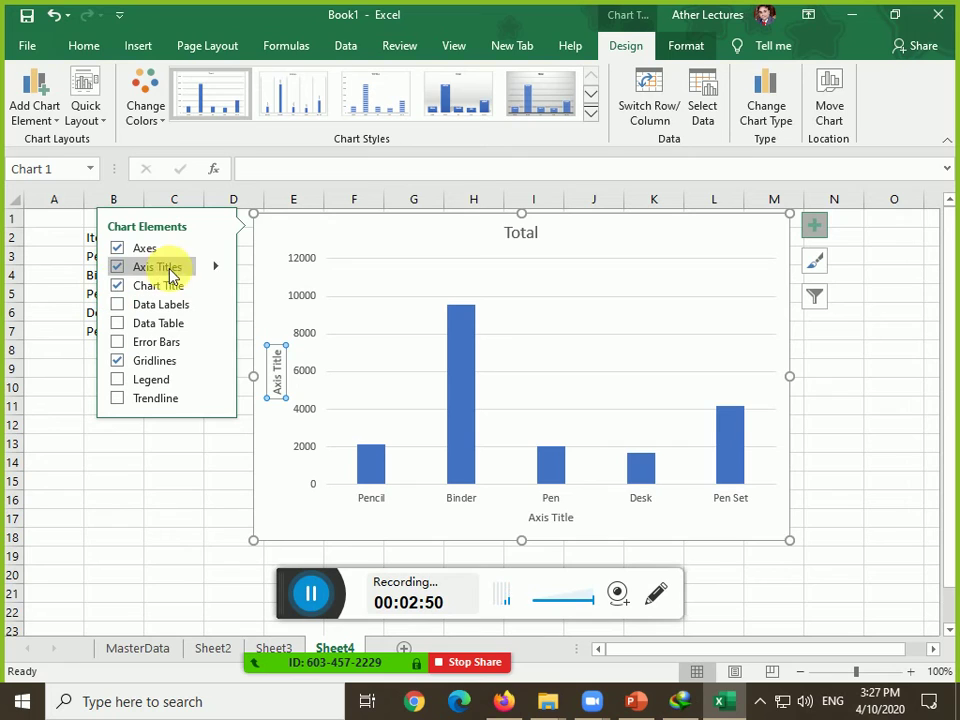
pyautogui.click(217, 268)
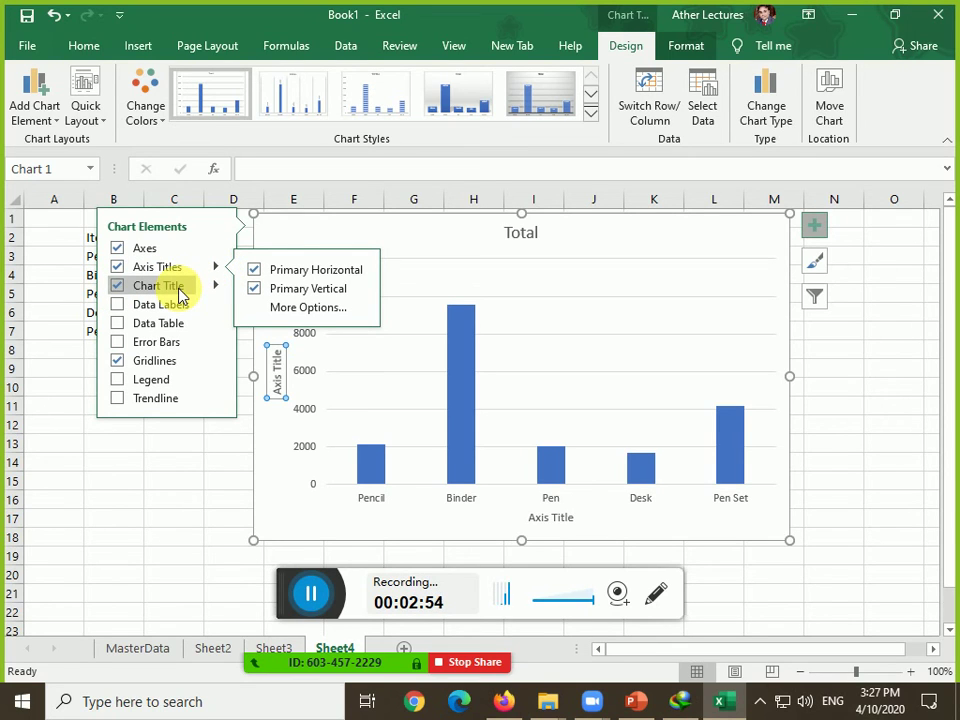
# Change the chart title to "Detail of Product Sale"
pyautogui.click(525, 229)
pyautogui.click(521, 232)
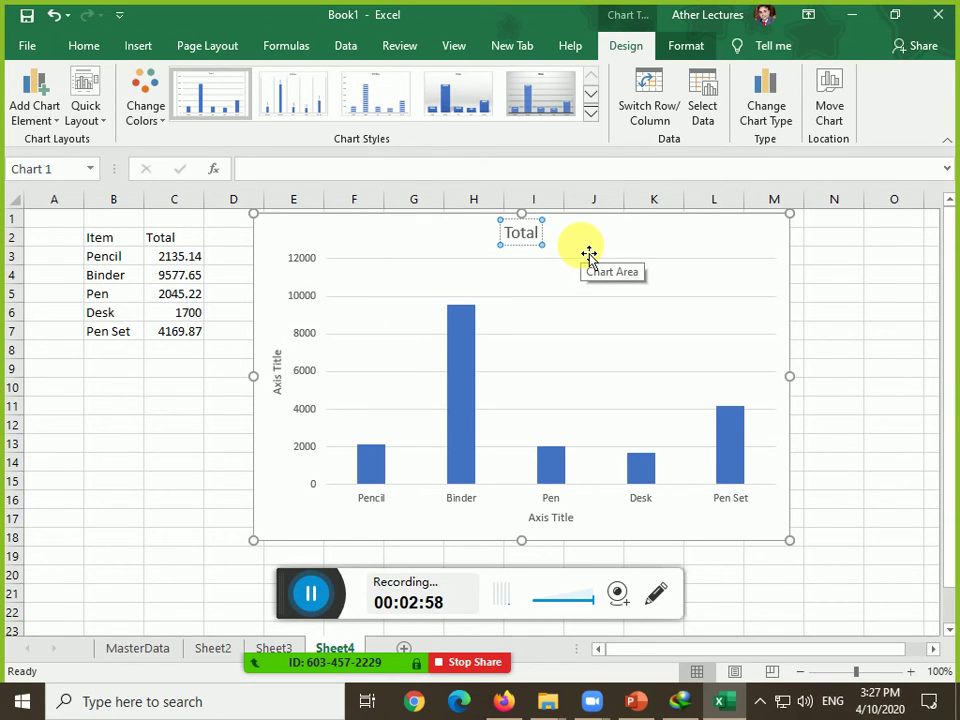
pyautogui.press('BackSpace')
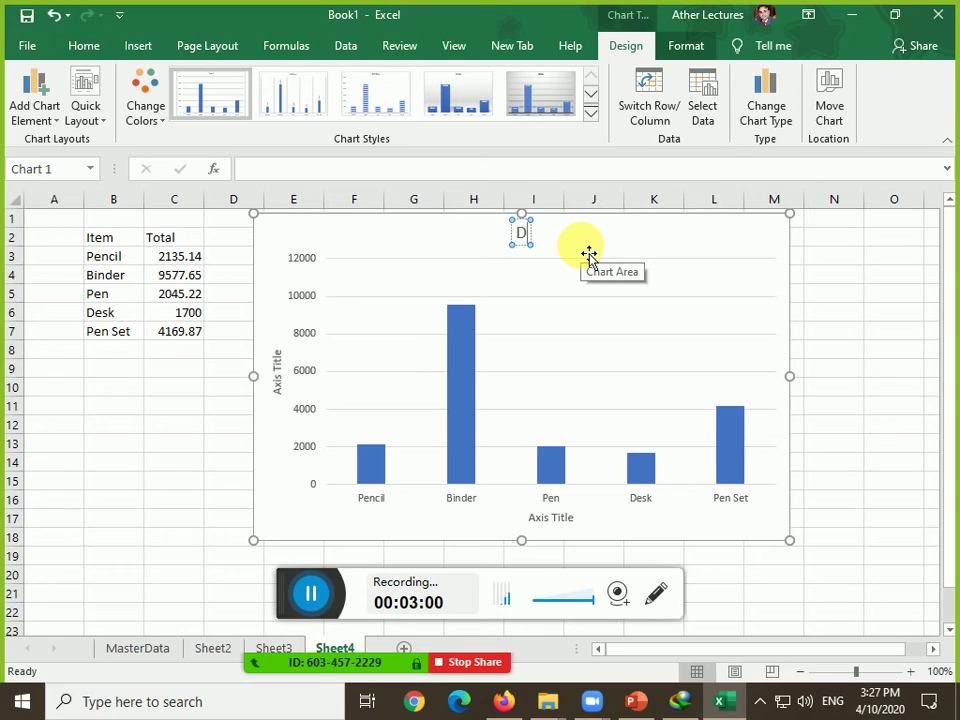
pyautogui.write('Detail of')
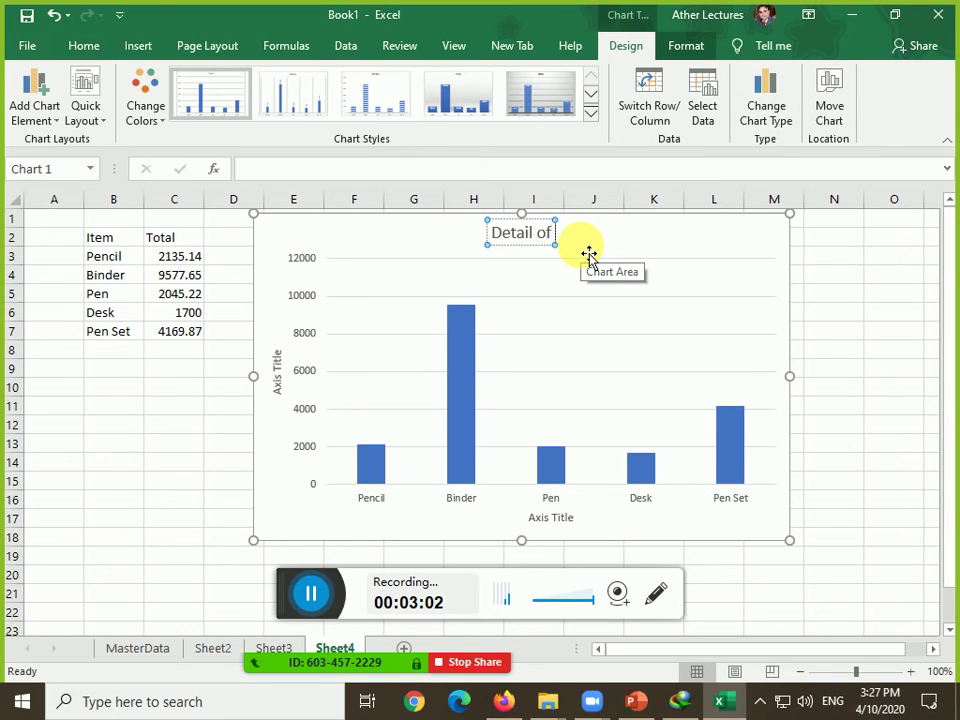
pyautogui.write(' Produ')
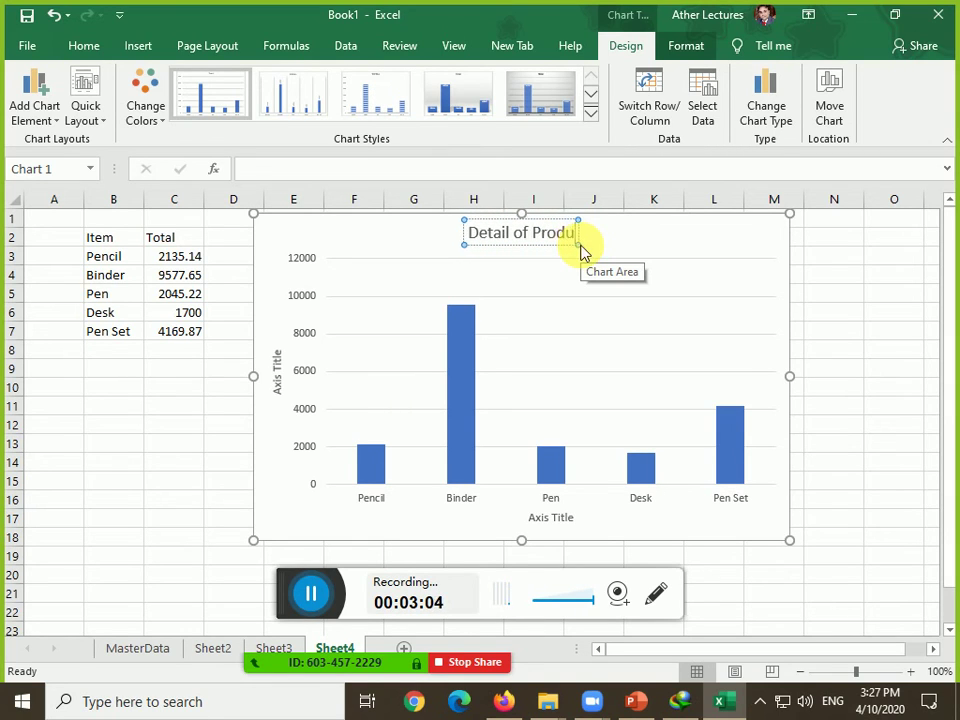
pyautogui.write('ct Sale')
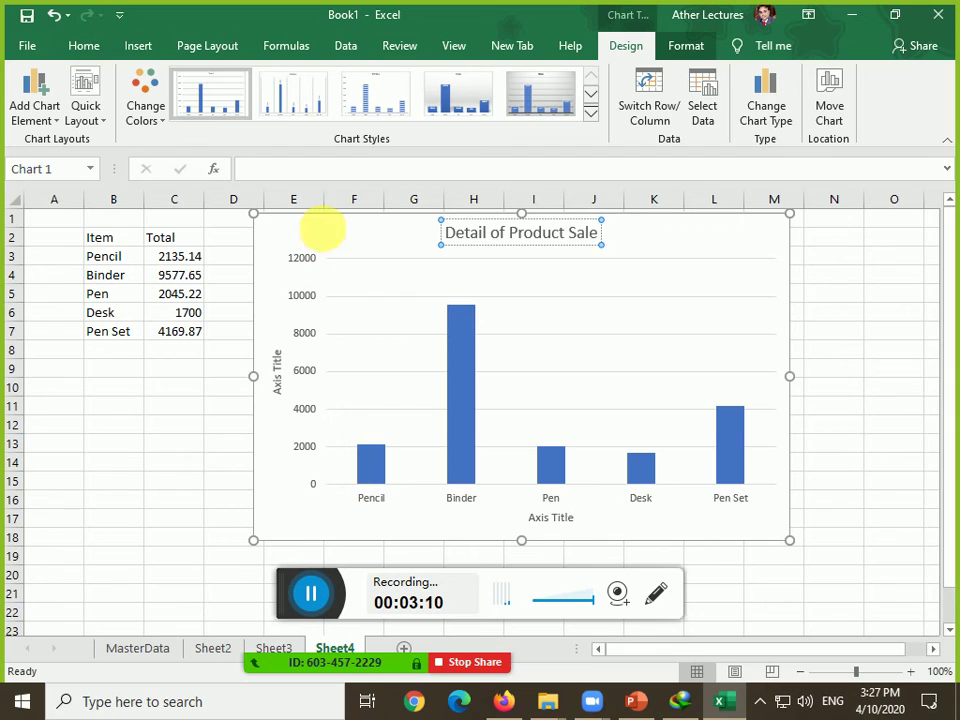
pyautogui.click(322, 230)
# Add data labels and a legend to the Detail of Product Sale chart
pyautogui.click(814, 225)
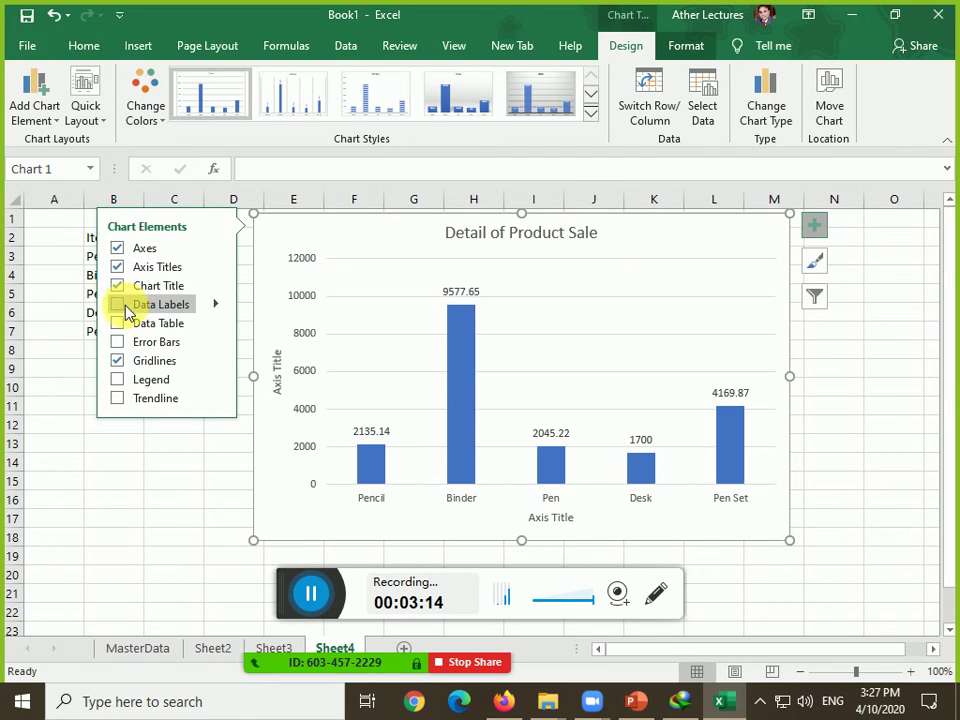
pyautogui.click(118, 305)
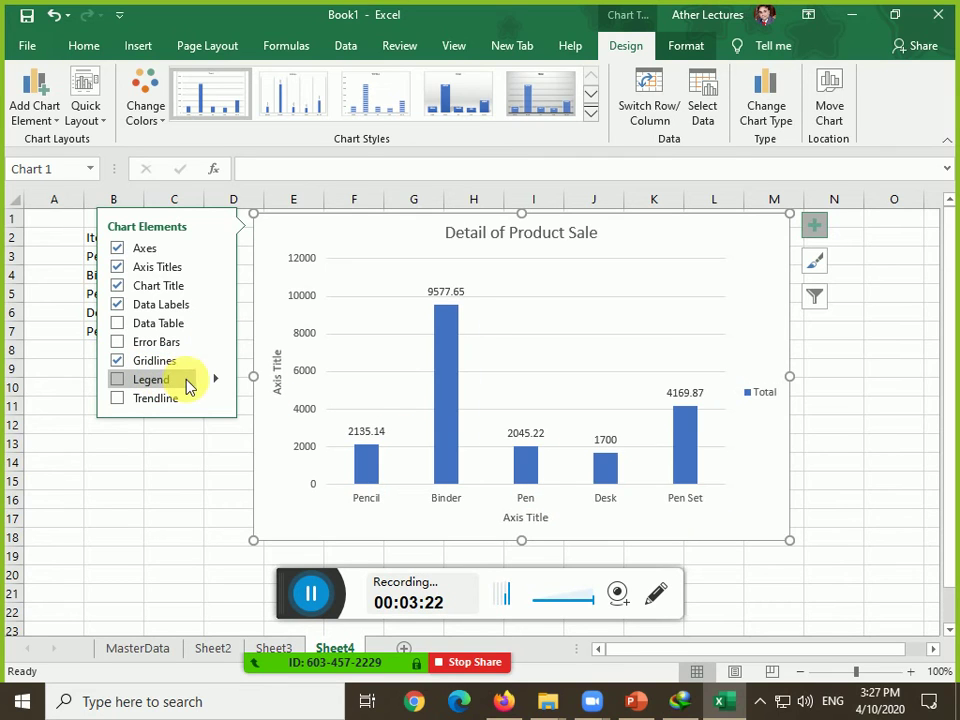
pyautogui.click(120, 381)
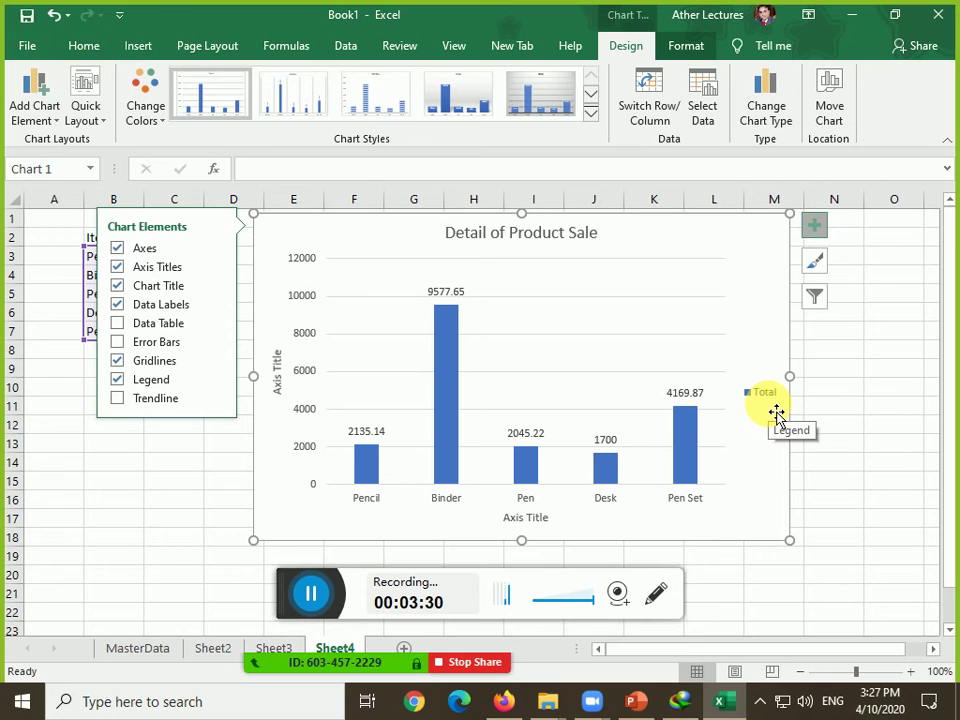
# Rename the chart's Total data series to "Products Sales Records" through its data source settings
pyautogui.click(700, 110)
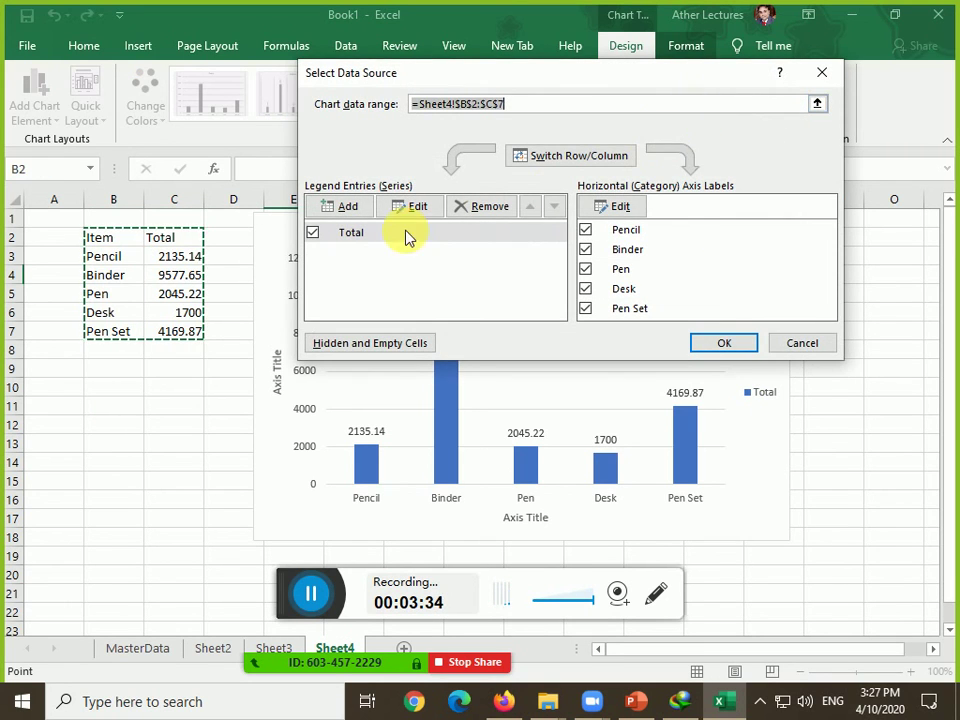
pyautogui.click(357, 240)
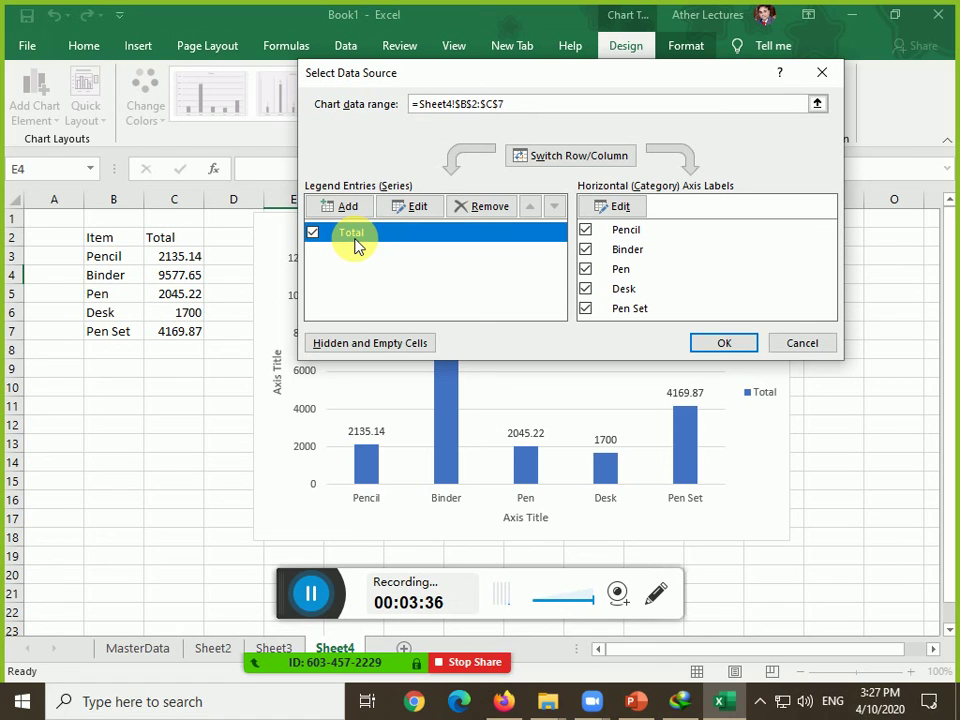
pyautogui.click(405, 207)
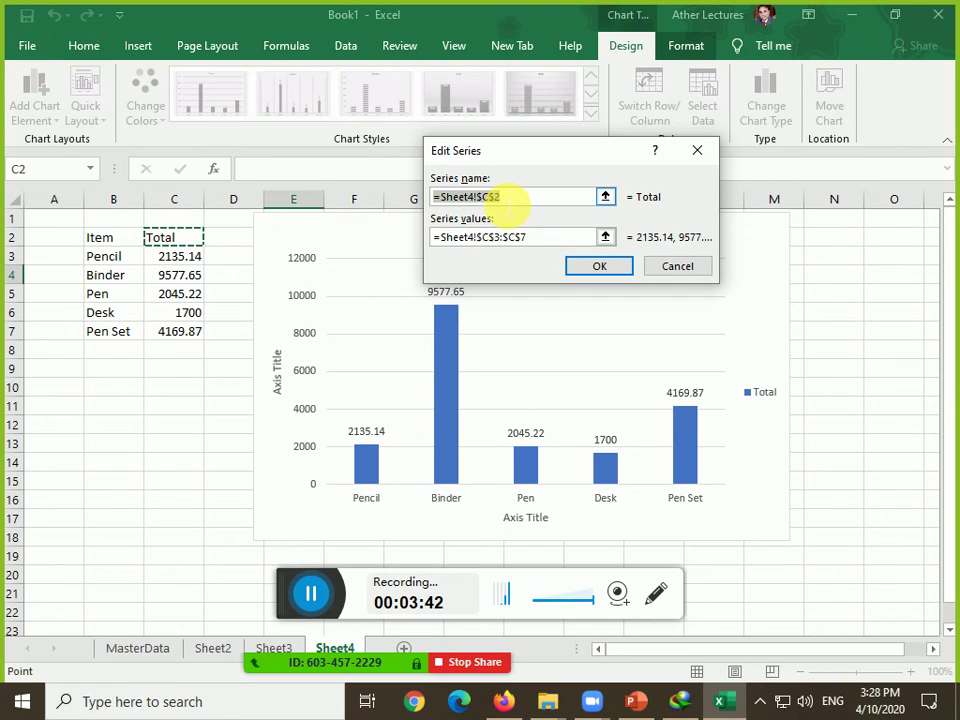
pyautogui.press('BackSpace')
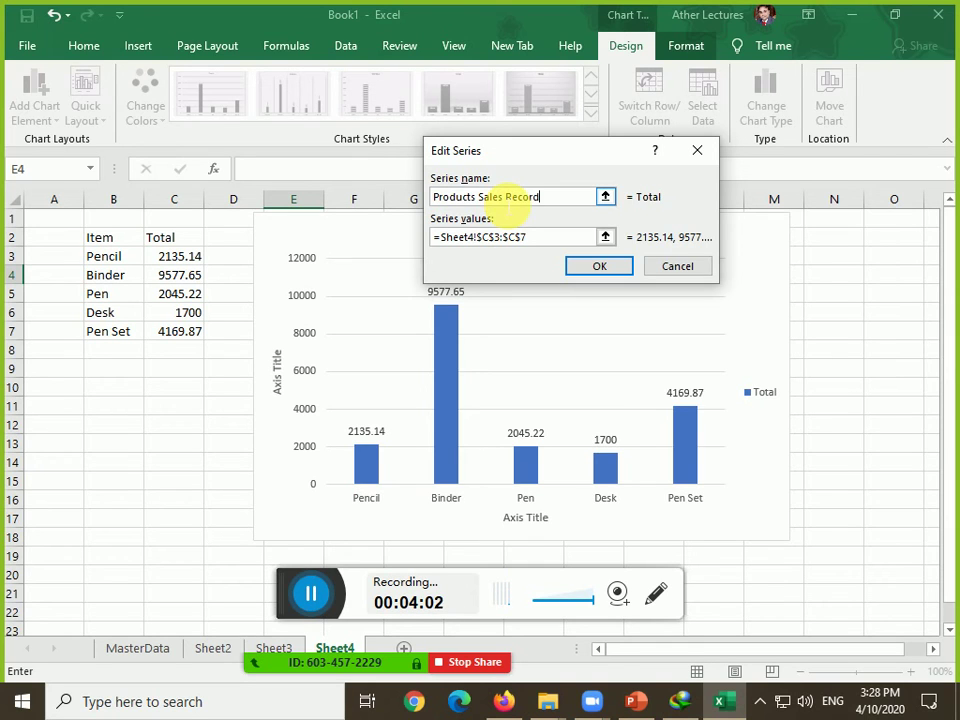
pyautogui.click(589, 267)
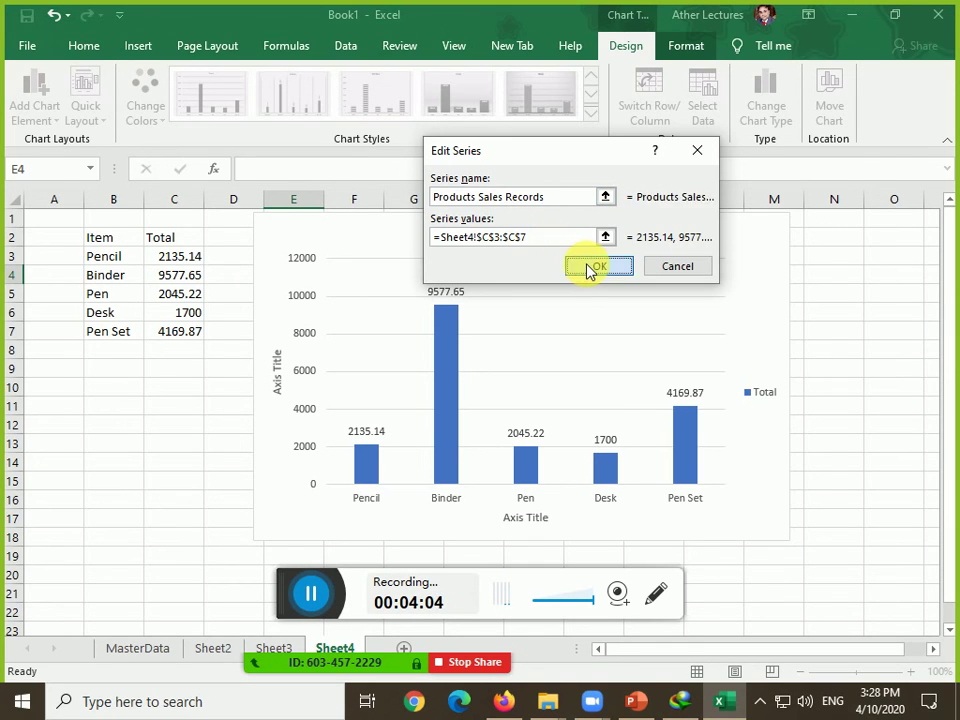
pyautogui.click(724, 343)
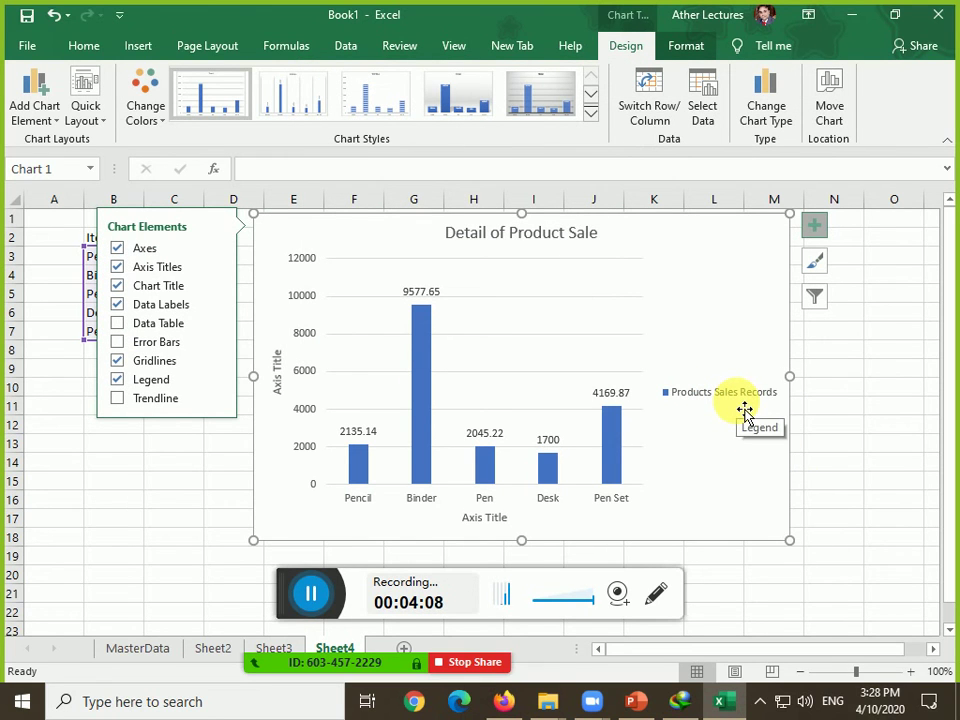
# Place the chart legend at the top, below the chart title, and deselect the chart
pyautogui.click(813, 236)
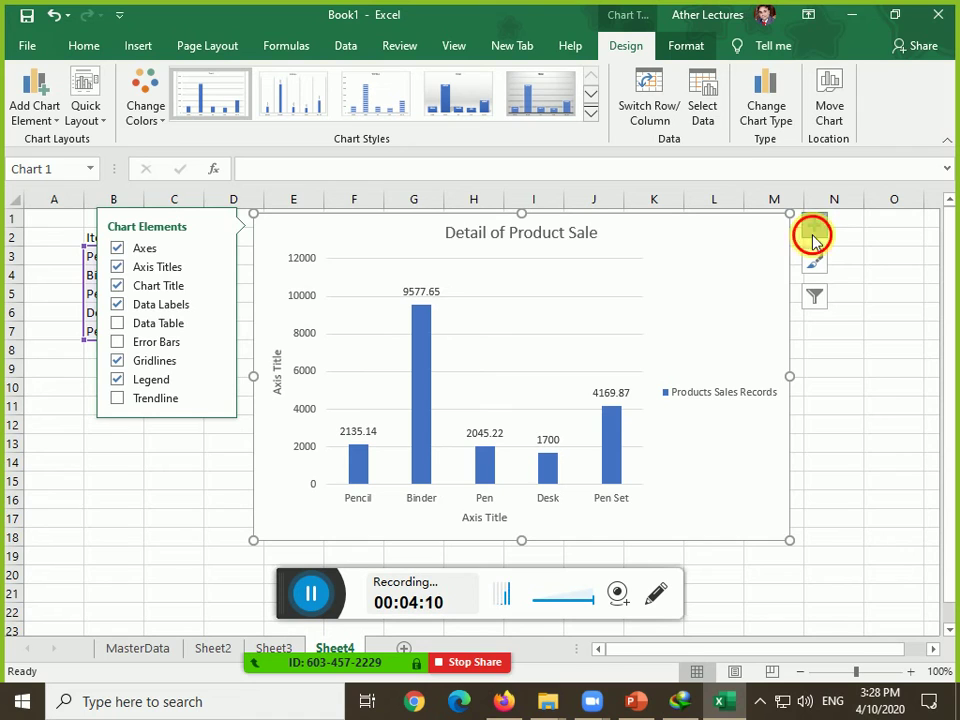
pyautogui.click(814, 238)
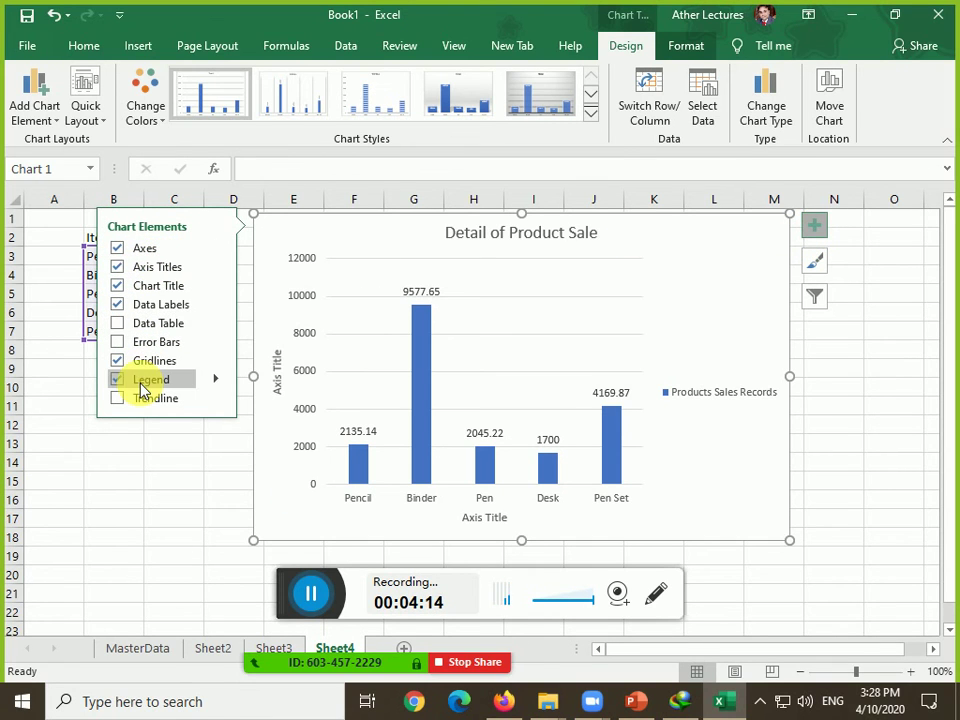
pyautogui.click(216, 381)
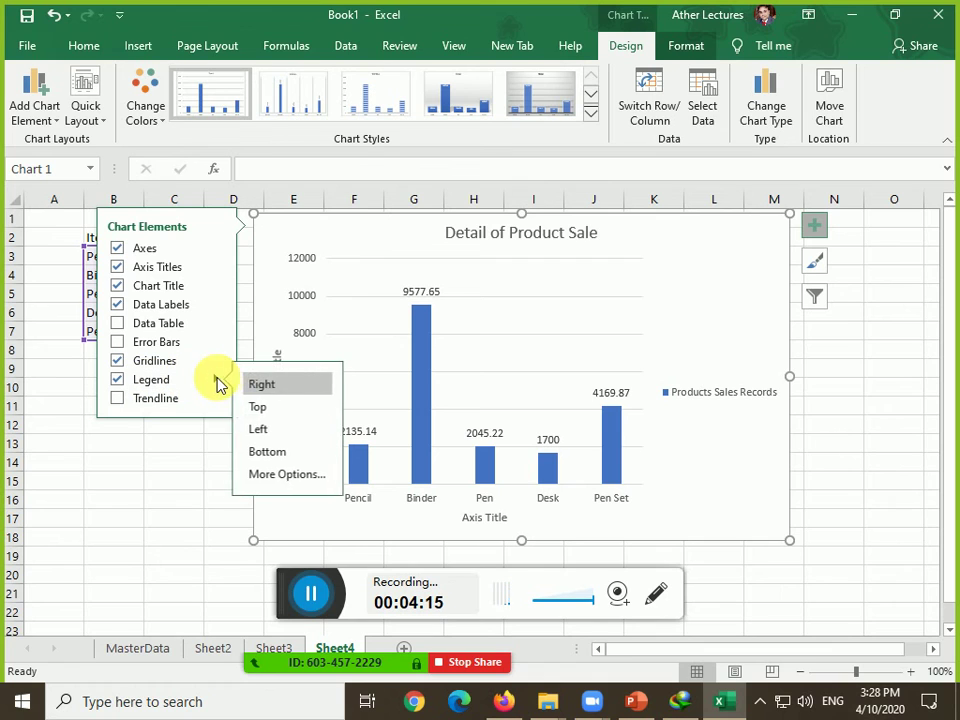
pyautogui.click(266, 407)
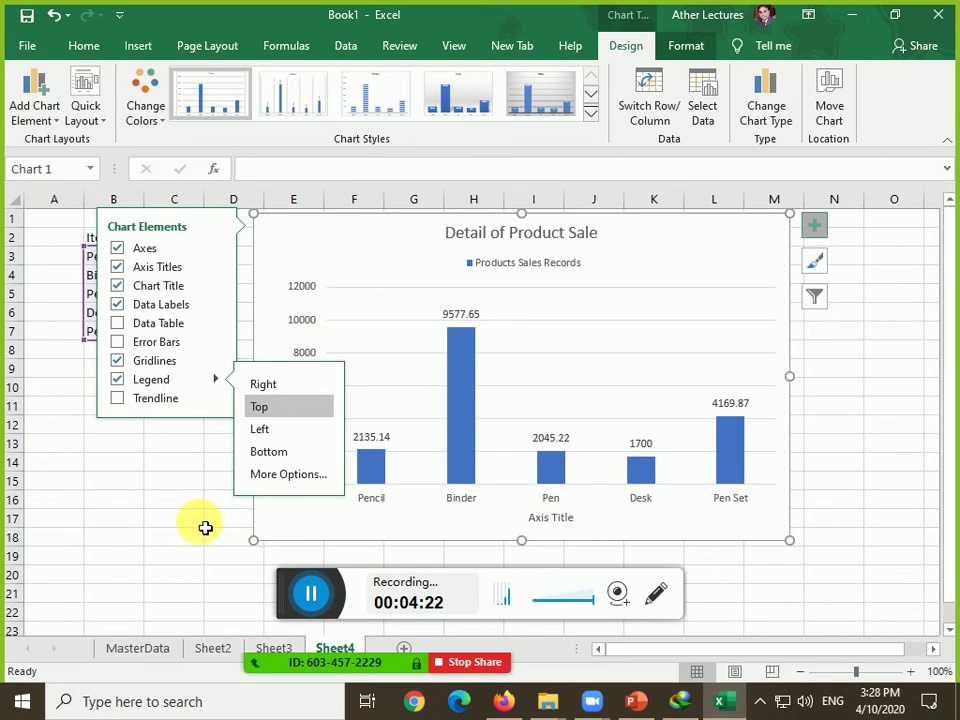
pyautogui.click(192, 479)
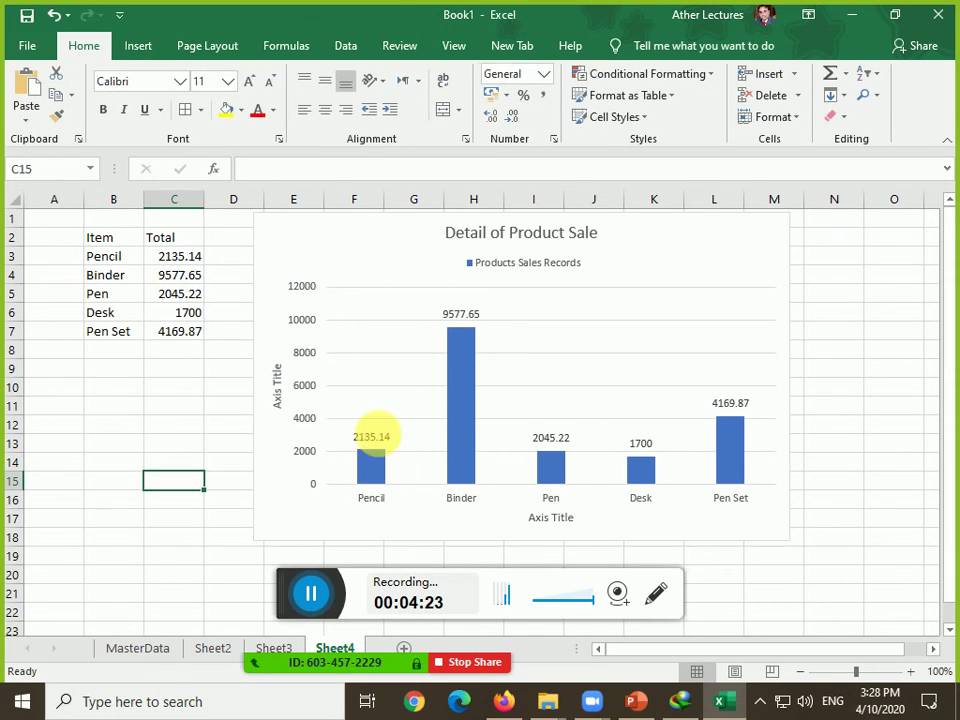
# Set the vertical axis title to "Amount" and close the axis title formatting options
pyautogui.doubleClick(279, 392)
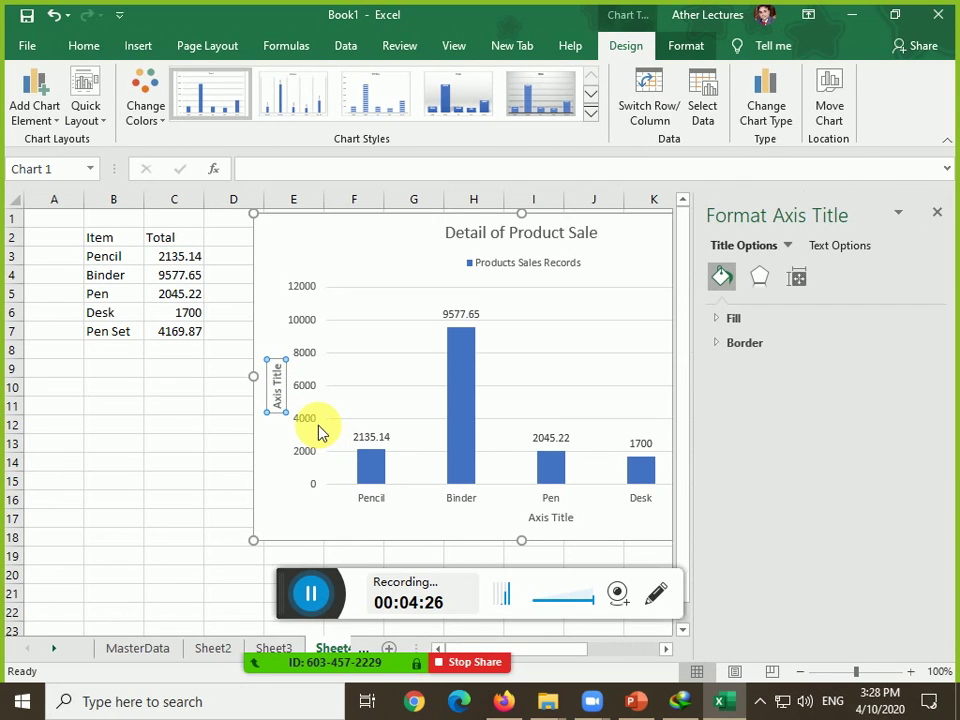
pyautogui.tripleClick(277, 388)
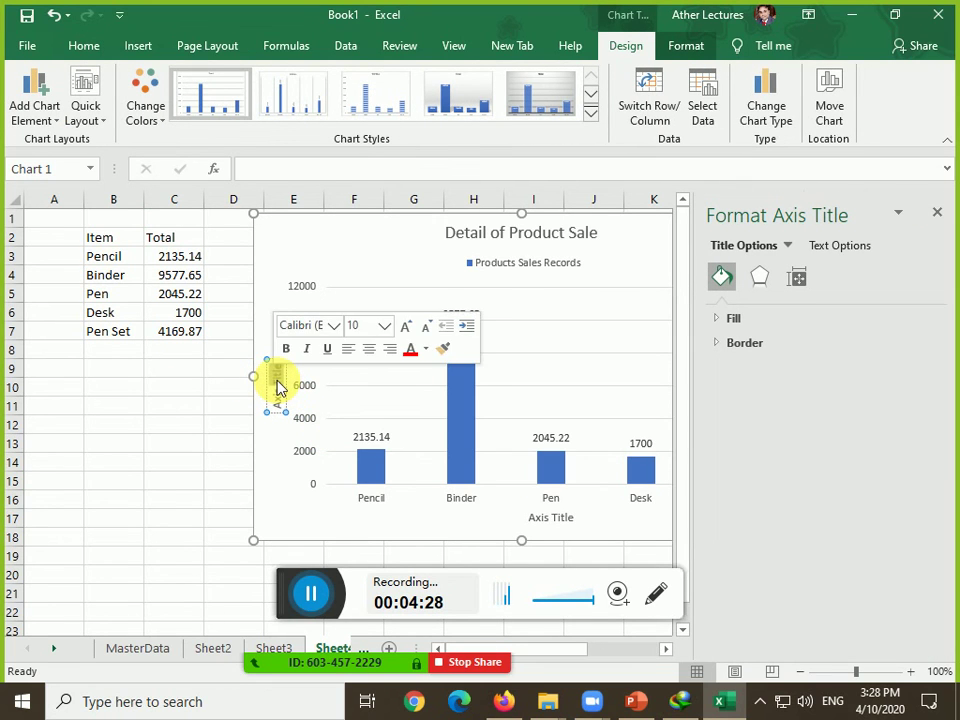
pyautogui.press('Delete')
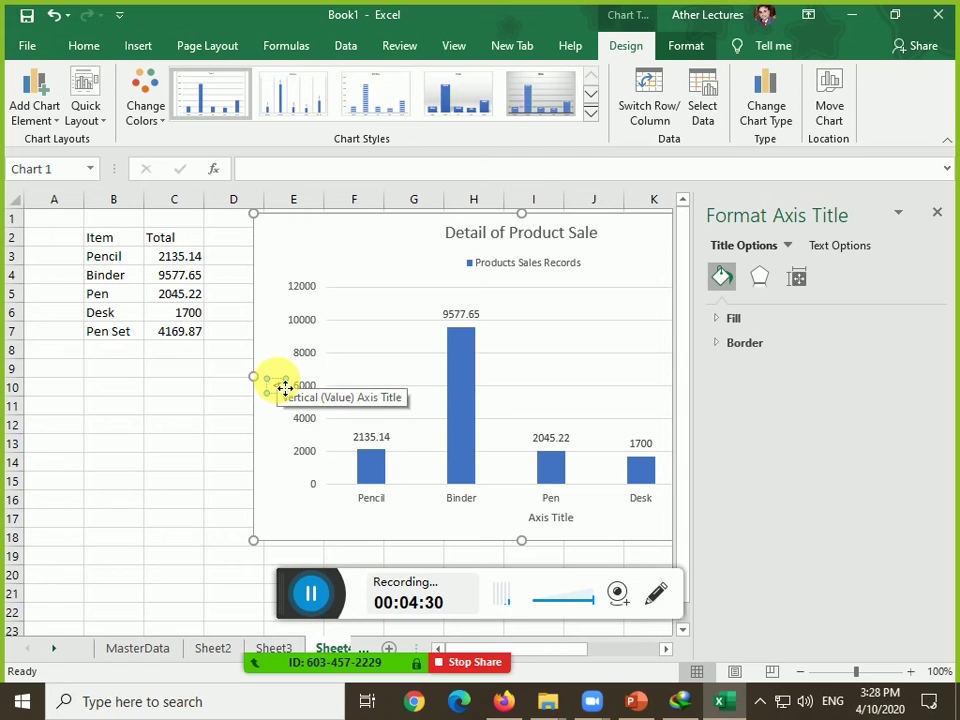
pyautogui.write('Amount')
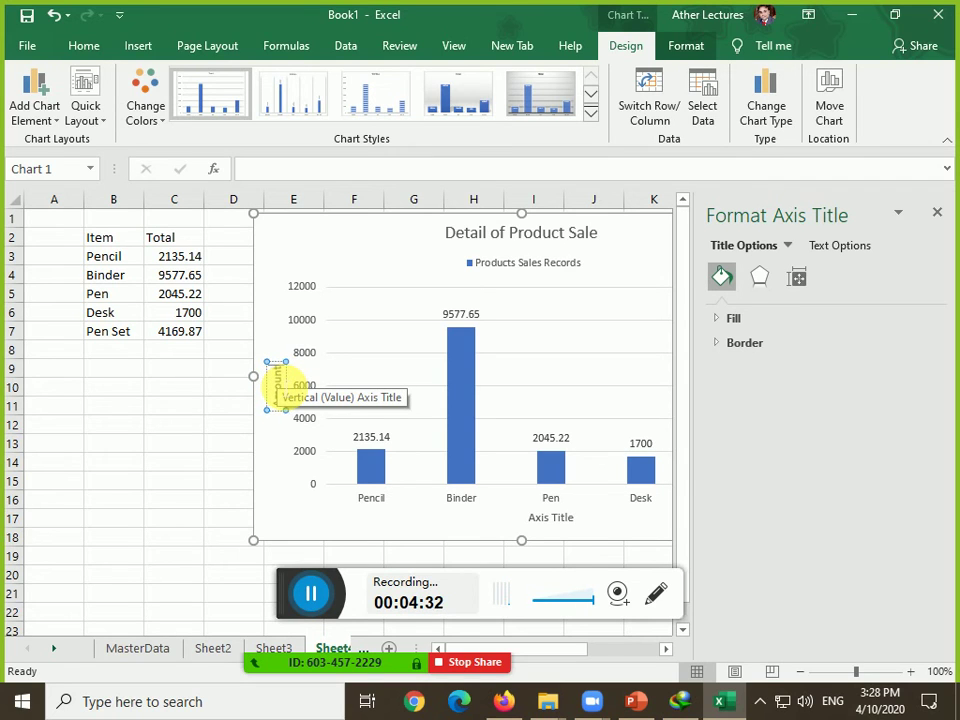
pyautogui.click(937, 212)
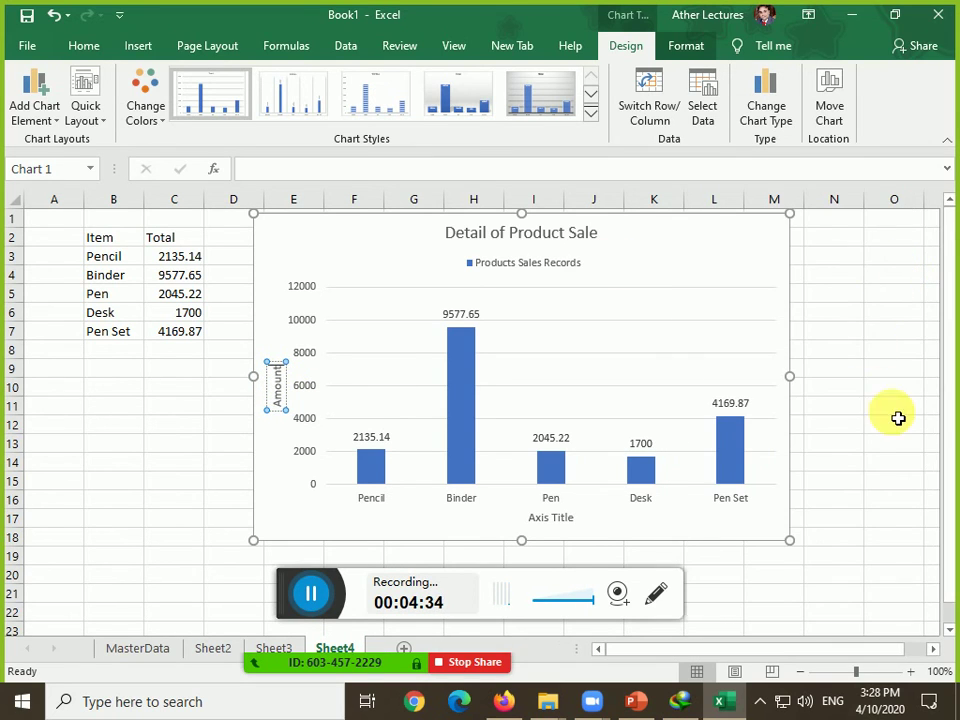
# Try a linear trendline on the Detail of Product Sale chart, remove it again and deselect the chart
pyautogui.click(772, 278)
pyautogui.click(813, 231)
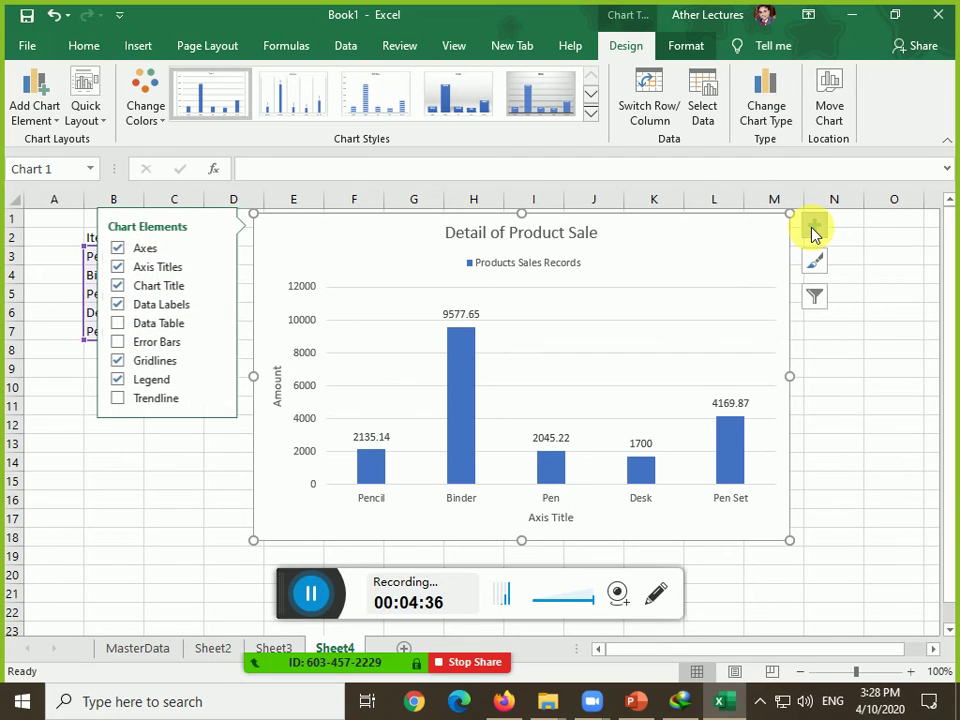
pyautogui.click(140, 407)
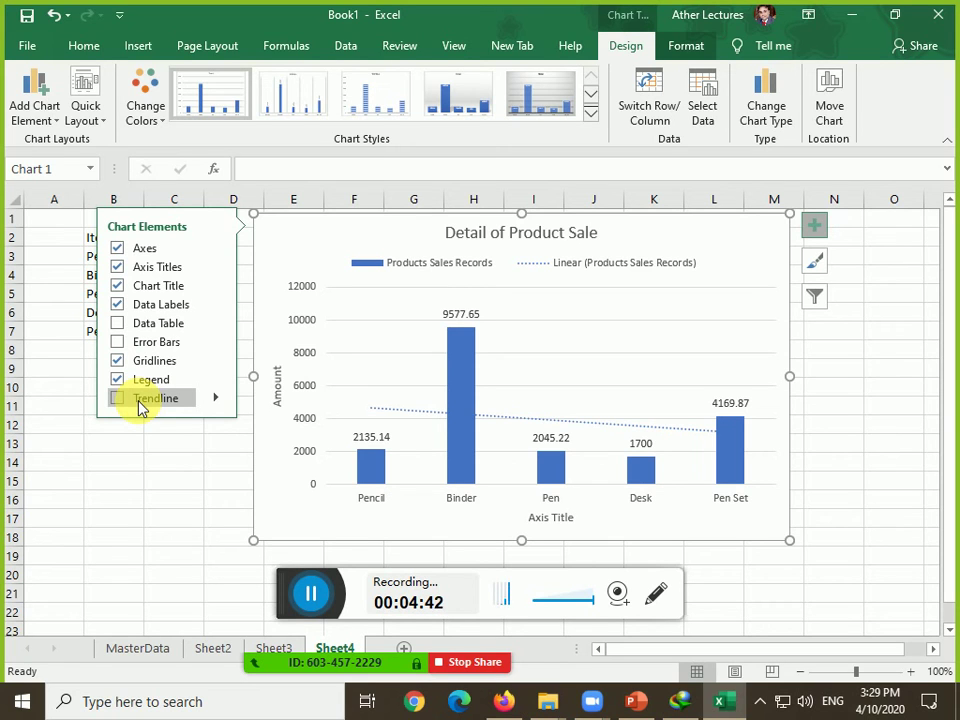
pyautogui.click(140, 400)
pyautogui.click(174, 518)
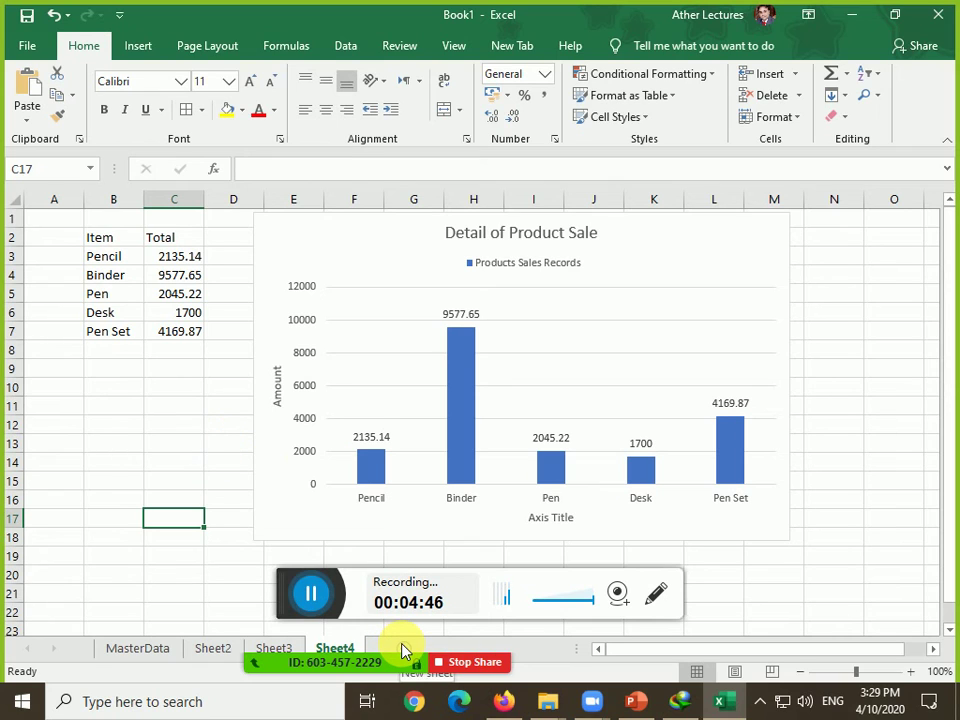
# Add a new worksheet after Sheet4 and enter the heading "Year" in cell B2
pyautogui.click(405, 650)
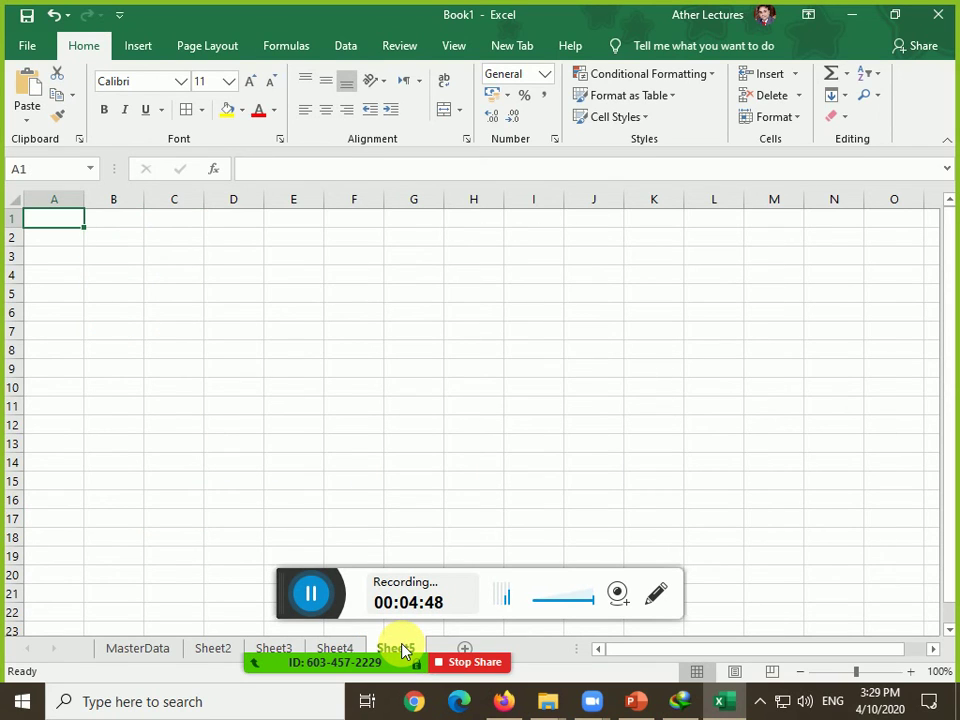
pyautogui.click(125, 238)
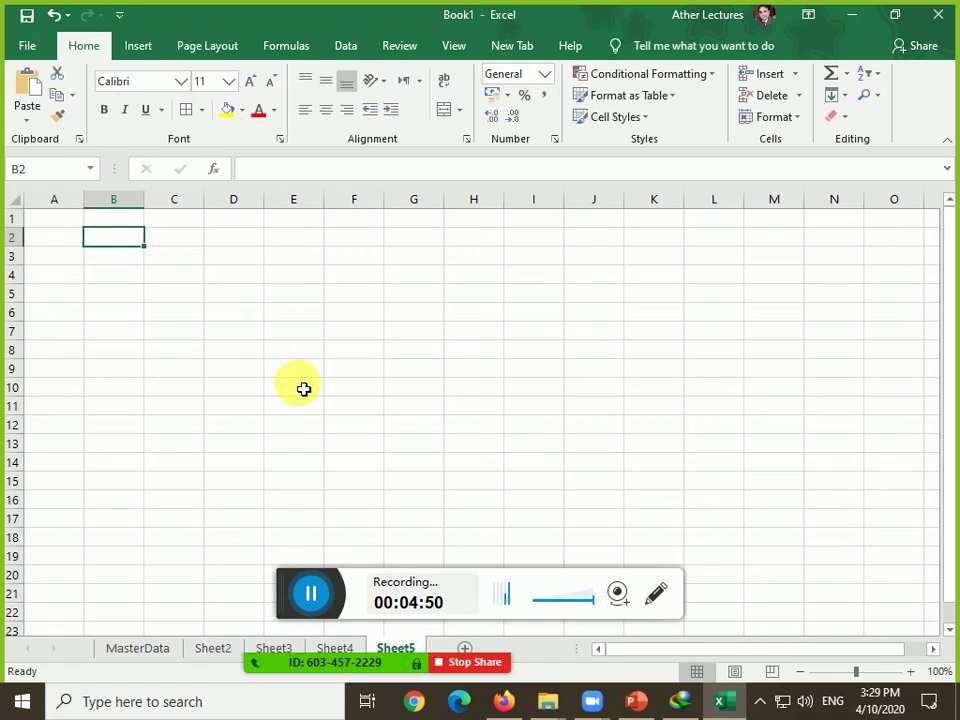
pyautogui.write('Year')
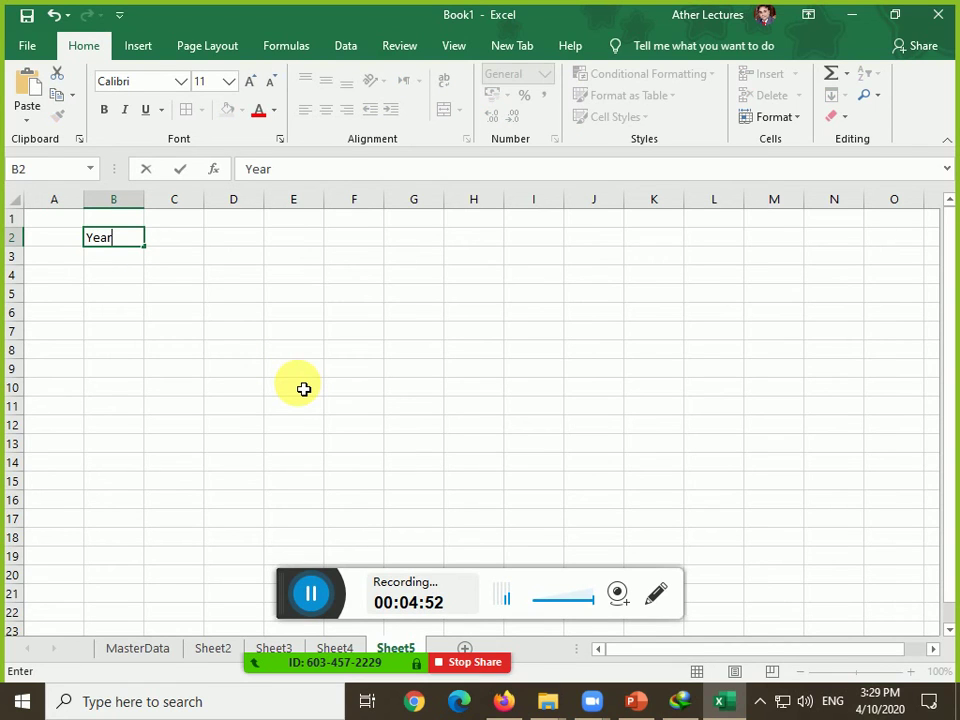
pyautogui.press('Return')
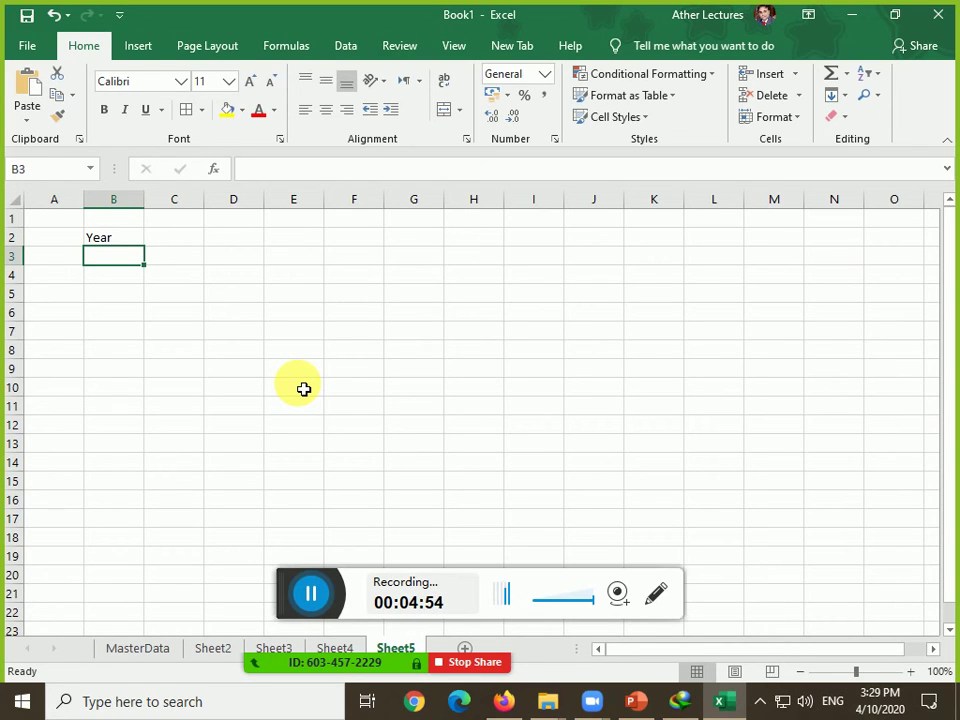
# Enter 2012 in B3 and fill the year series down to 2020 in B11
pyautogui.write('2012')
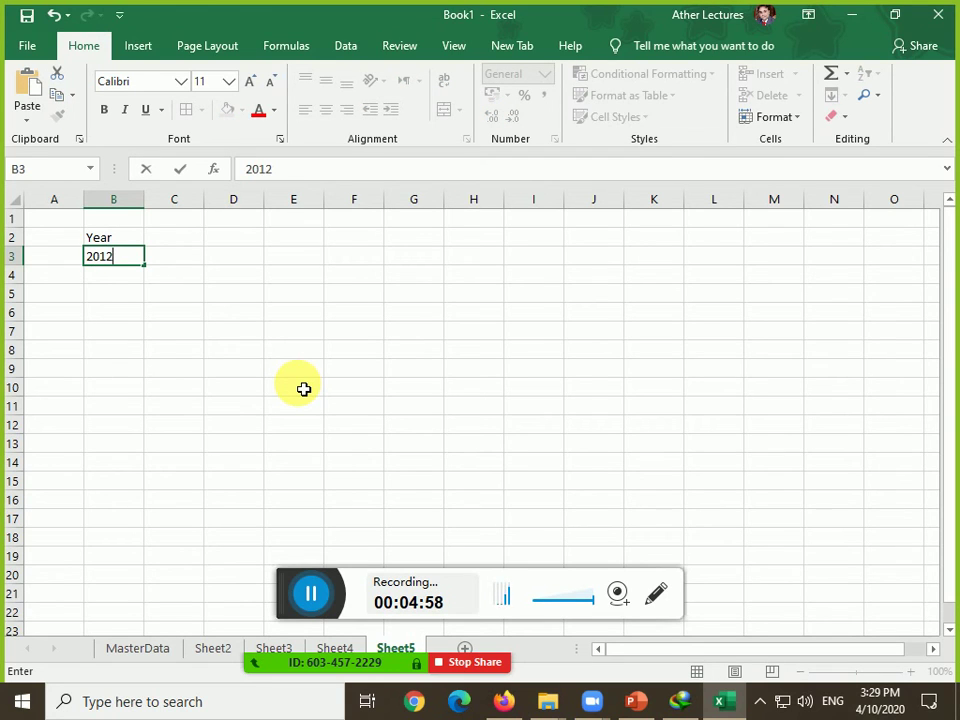
pyautogui.press('Return')
pyautogui.press('Up')
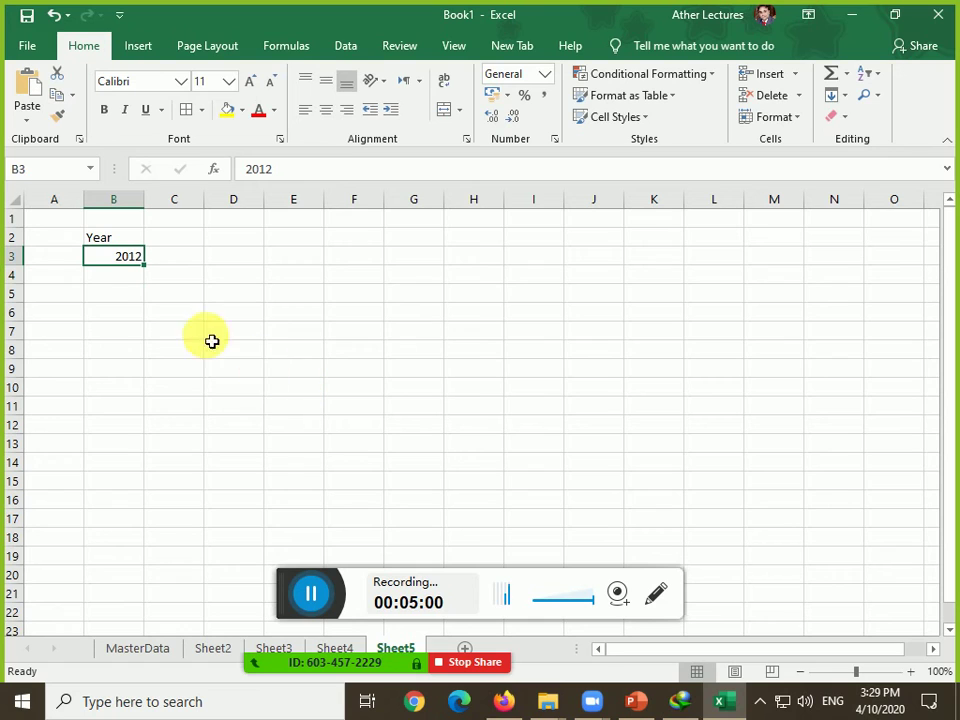
pyautogui.moveTo(151, 272); pyautogui.dragTo(146, 426)
# Head column C "Product 1" in C2 and enter 1256, 5453 and 76566 for the years 2012 to 2014
pyautogui.click(174, 238)
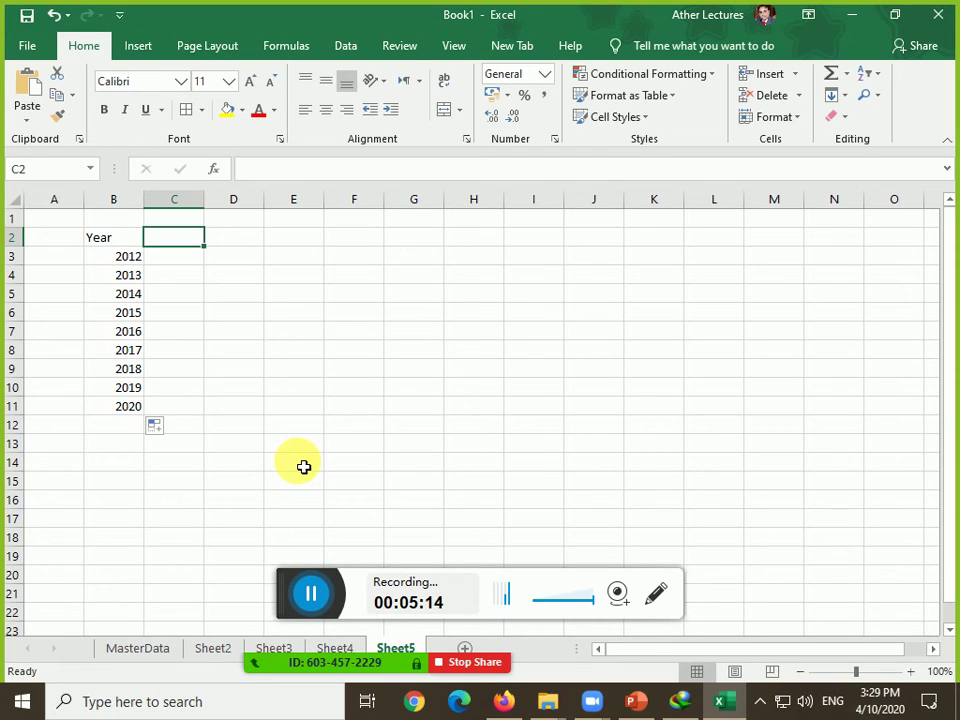
pyautogui.write('Pro')
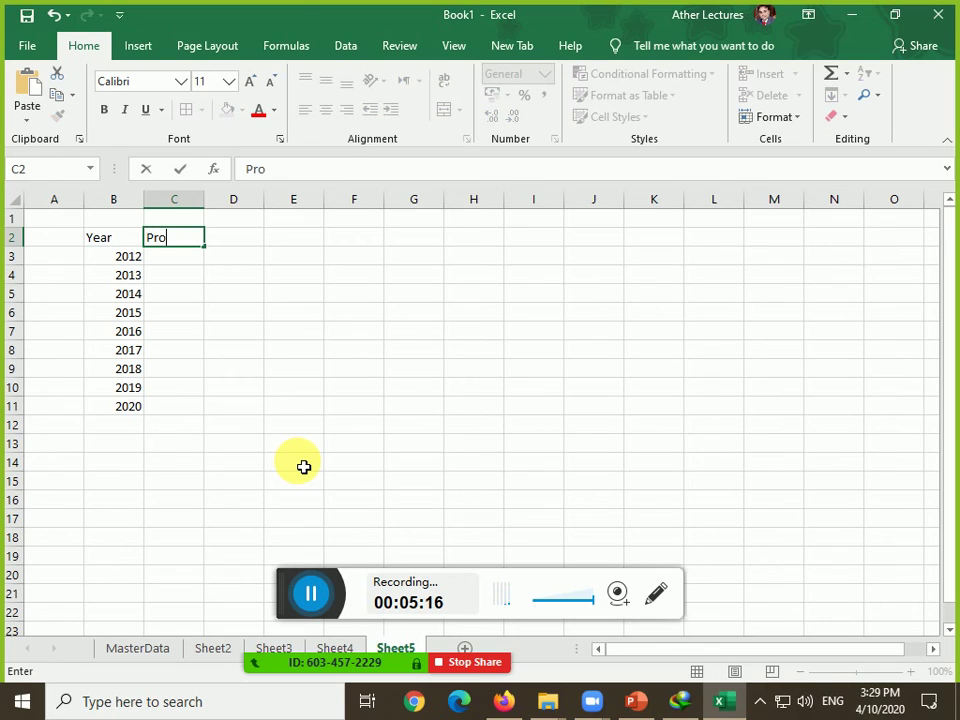
pyautogui.write('duct 1')
pyautogui.press('Return')
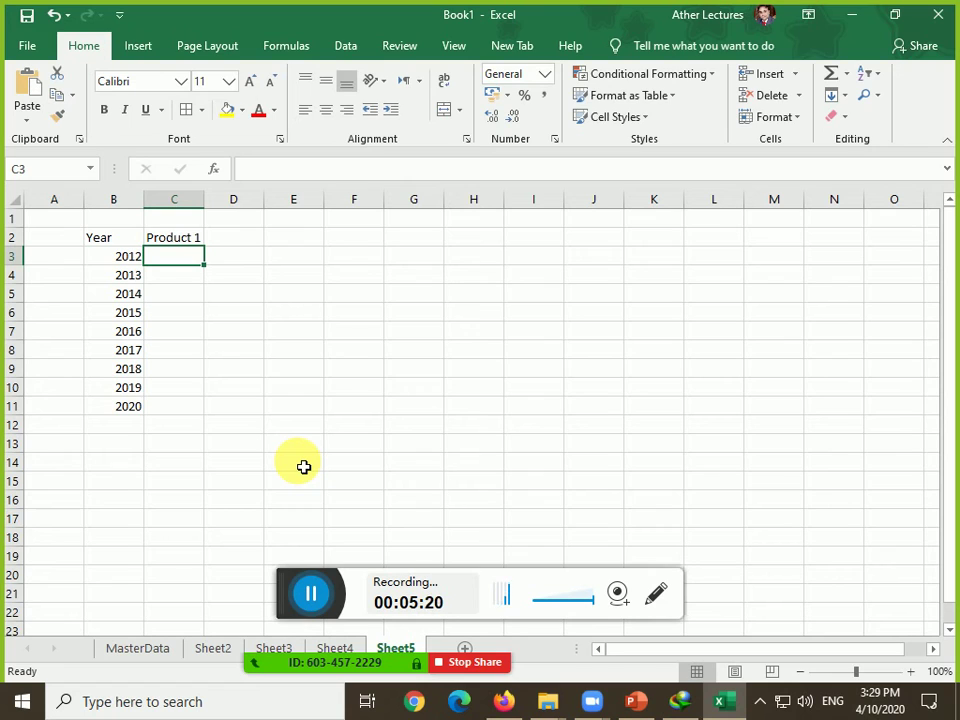
pyautogui.write('1256')
pyautogui.press('Return')
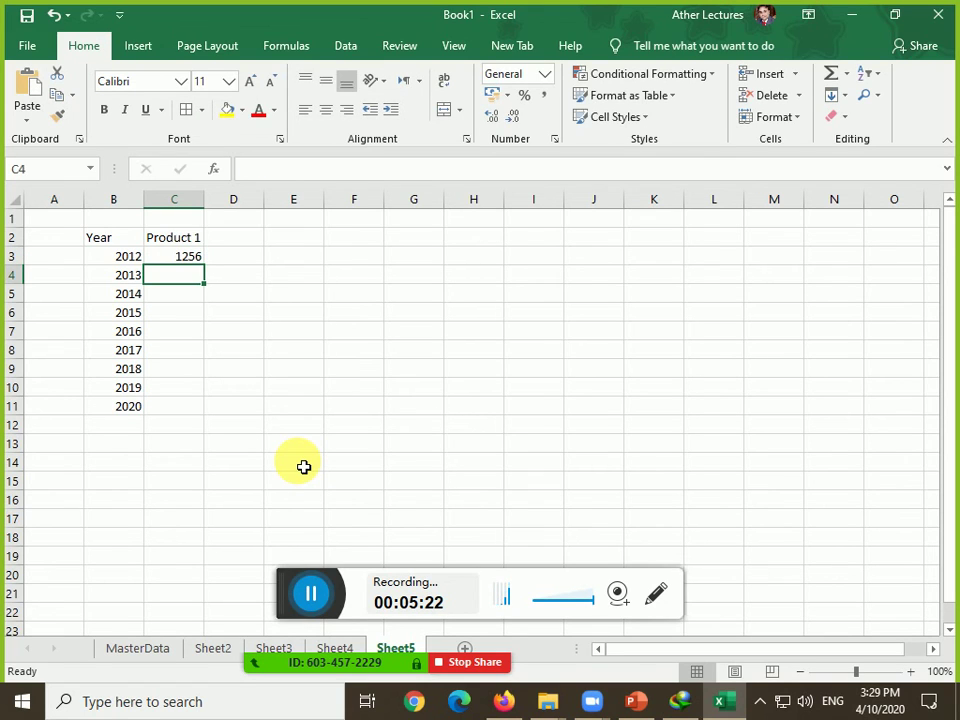
pyautogui.write('5453')
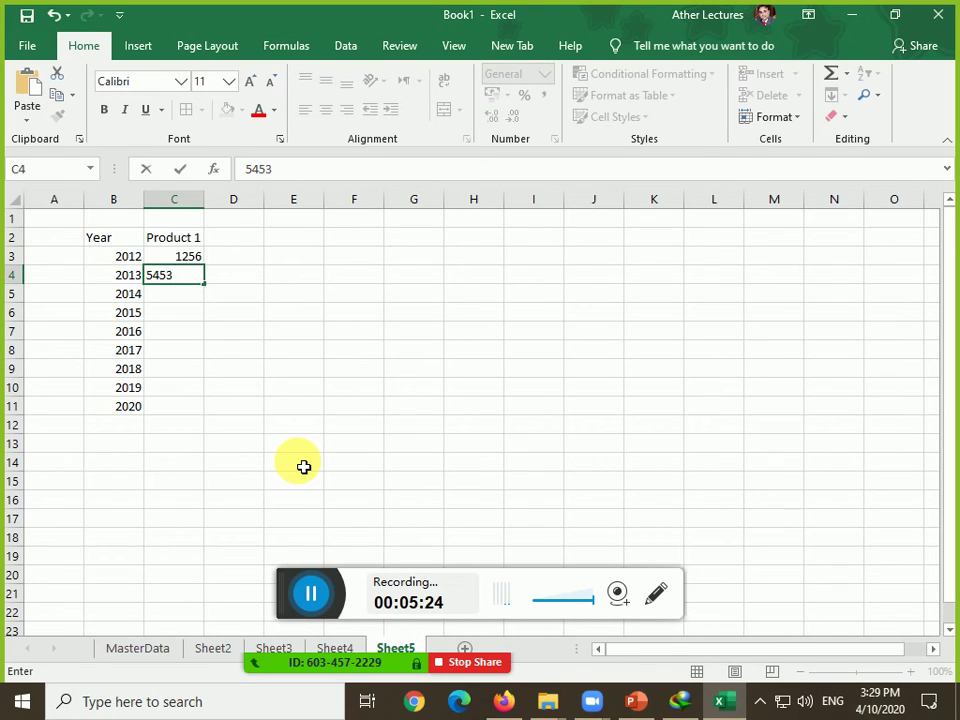
pyautogui.press('Return')
pyautogui.write('76566')
pyautogui.press('Return')
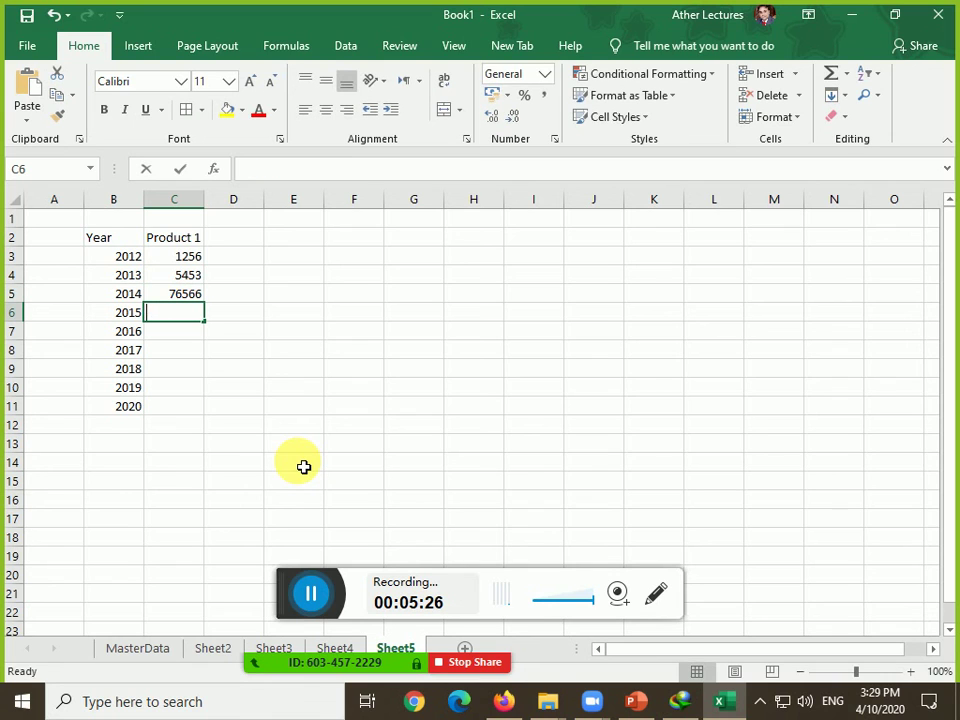
# Enter the Product 1 values 87678, 98789 and 453565 for the years 2015 to 2017
pyautogui.write('876')
pyautogui.press('Return')
pyautogui.write('98')
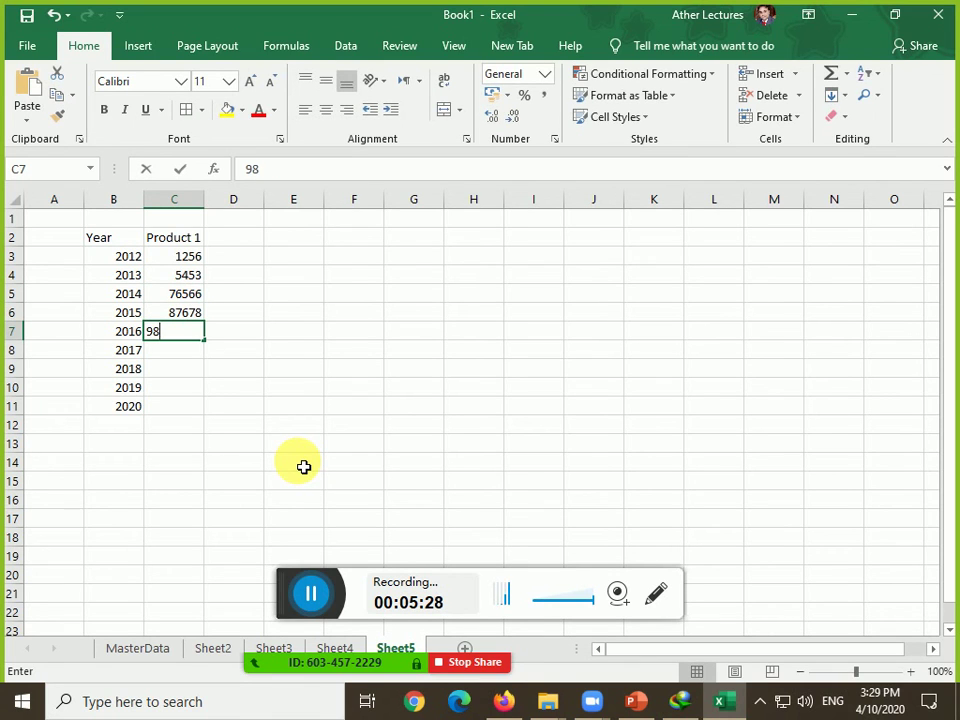
pyautogui.write('789')
pyautogui.press('Return')
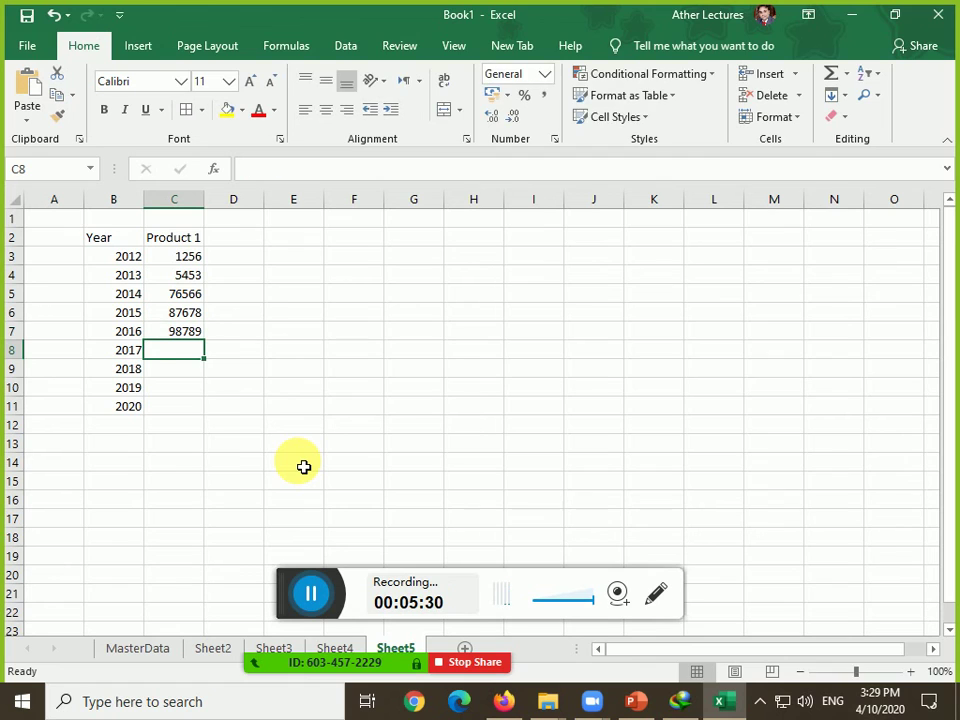
pyautogui.write('453565')
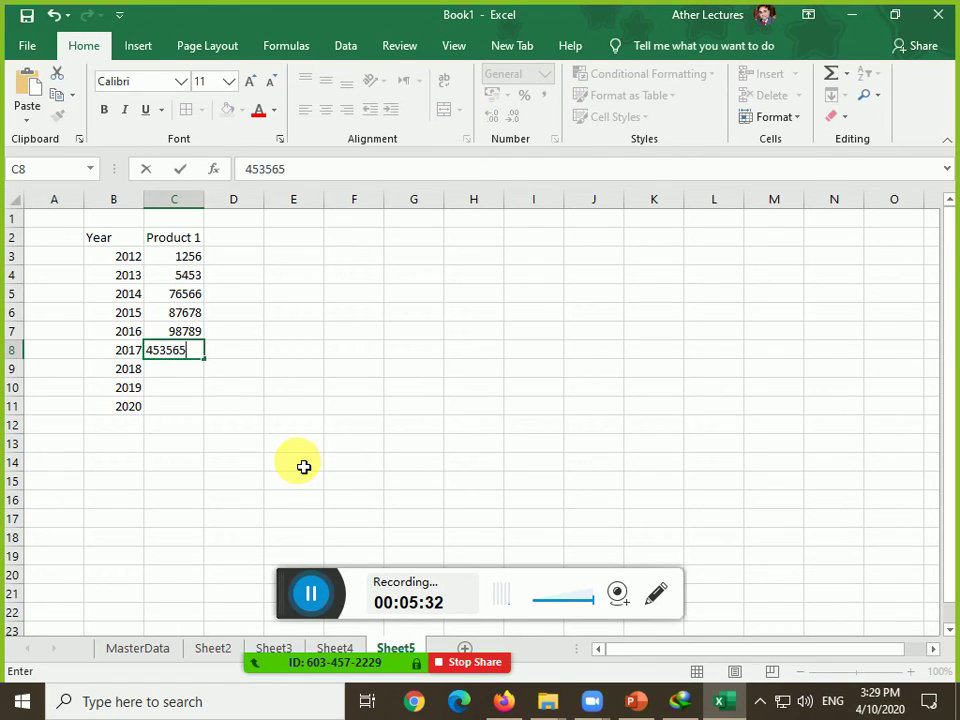
pyautogui.press('Return')
# Enter the Product 1 values 765455, 787667 and 97789 for the years 2018 to 2020
pyautogui.write('76545')
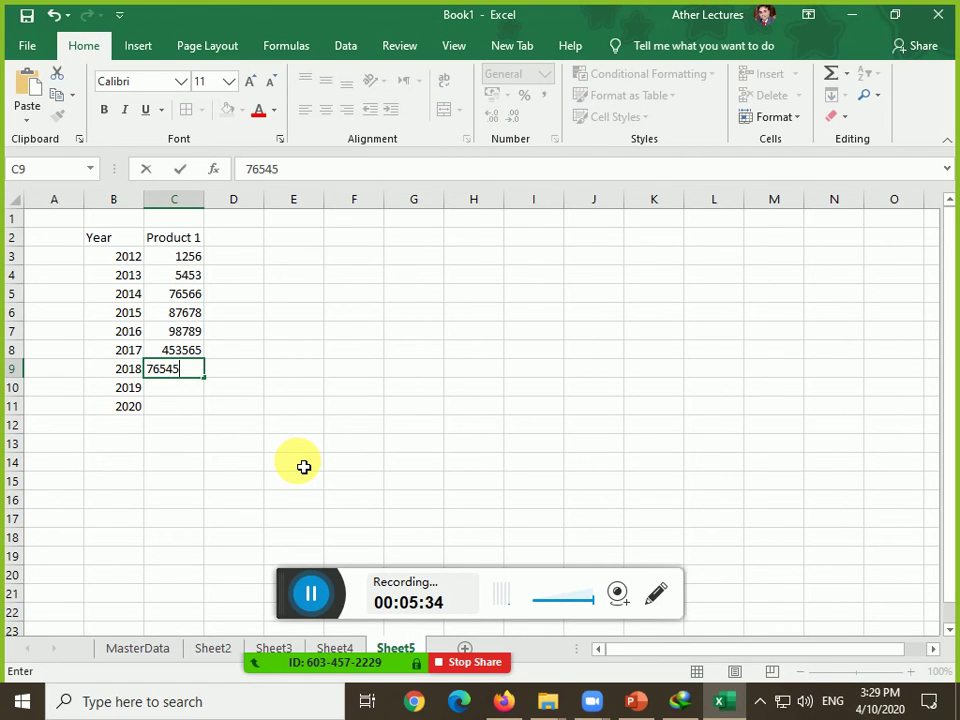
pyautogui.write('5')
pyautogui.press('Return')
pyautogui.write('787')
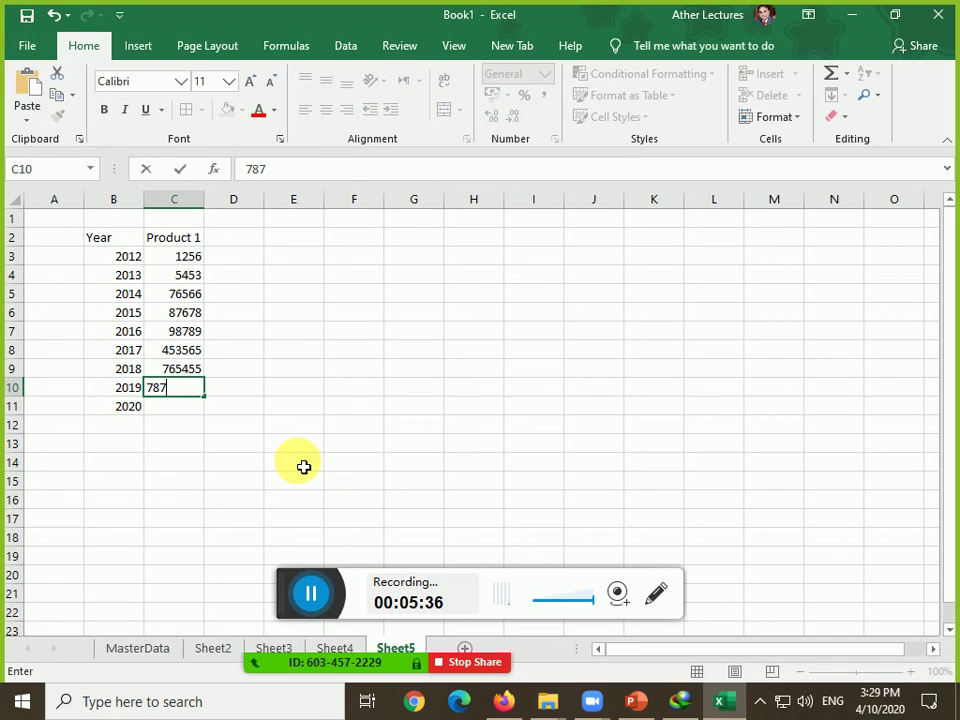
pyautogui.write('667')
pyautogui.press('Return')
pyautogui.write('97789')
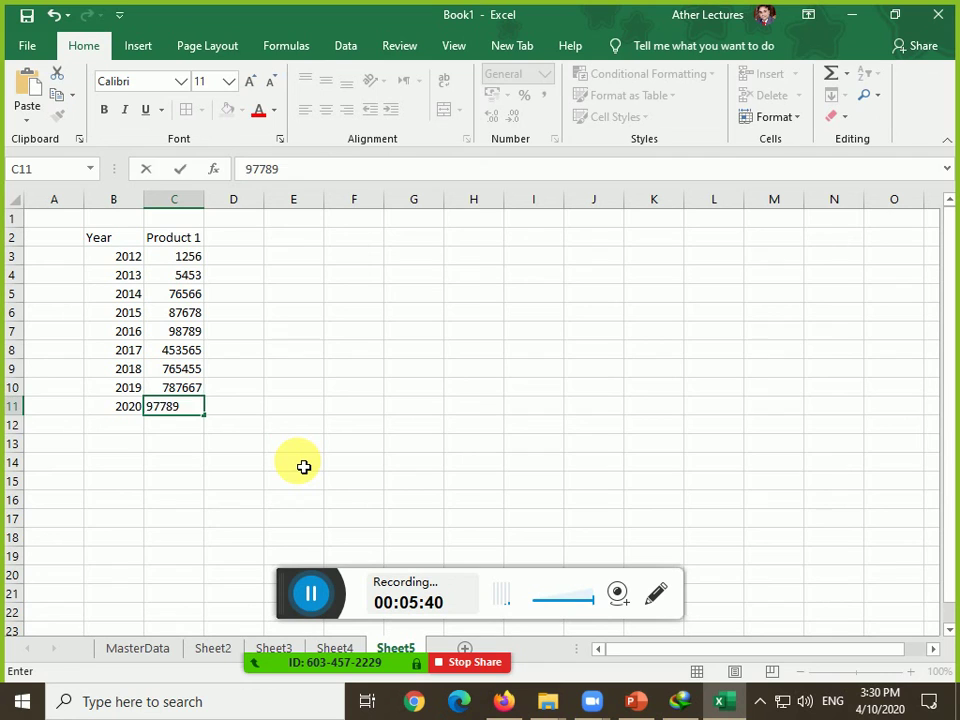
pyautogui.press('Return')
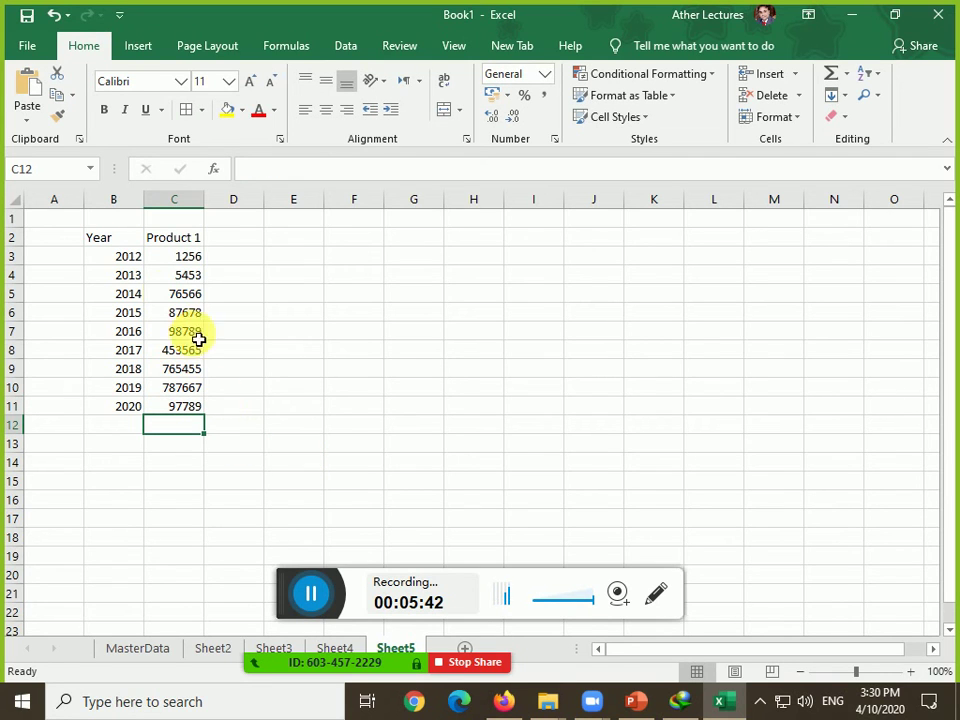
# Insert a 2-D clustered column chart from B2:C11, then position it beside the data and enlarge it to span columns D to N
pyautogui.moveTo(124, 242); pyautogui.dragTo(195, 411)
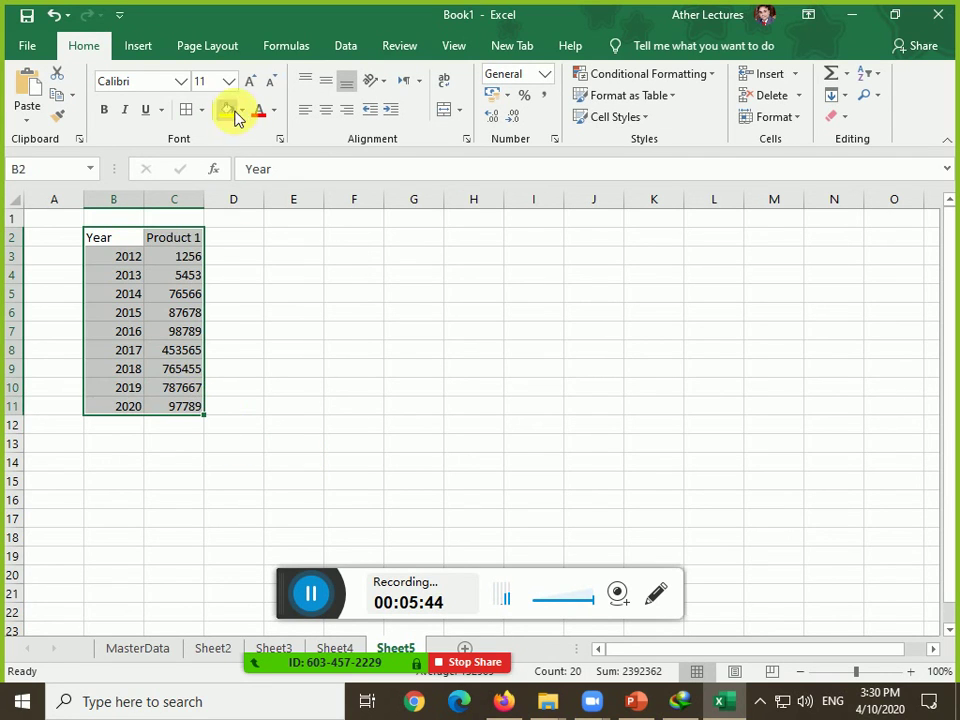
pyautogui.click(140, 45)
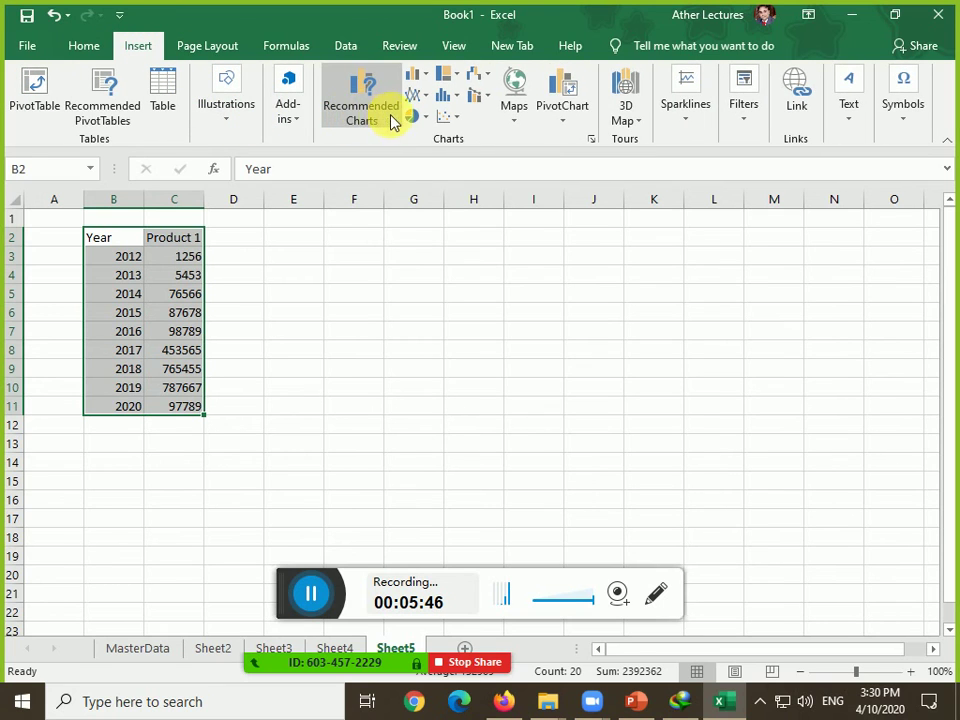
pyautogui.click(416, 72)
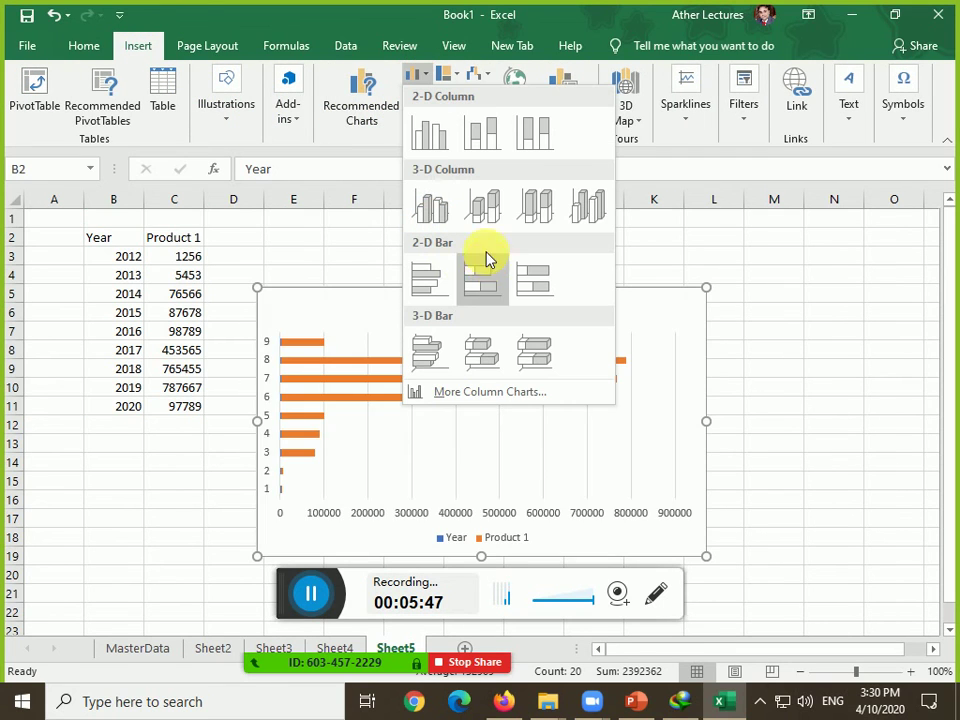
pyautogui.click(427, 132)
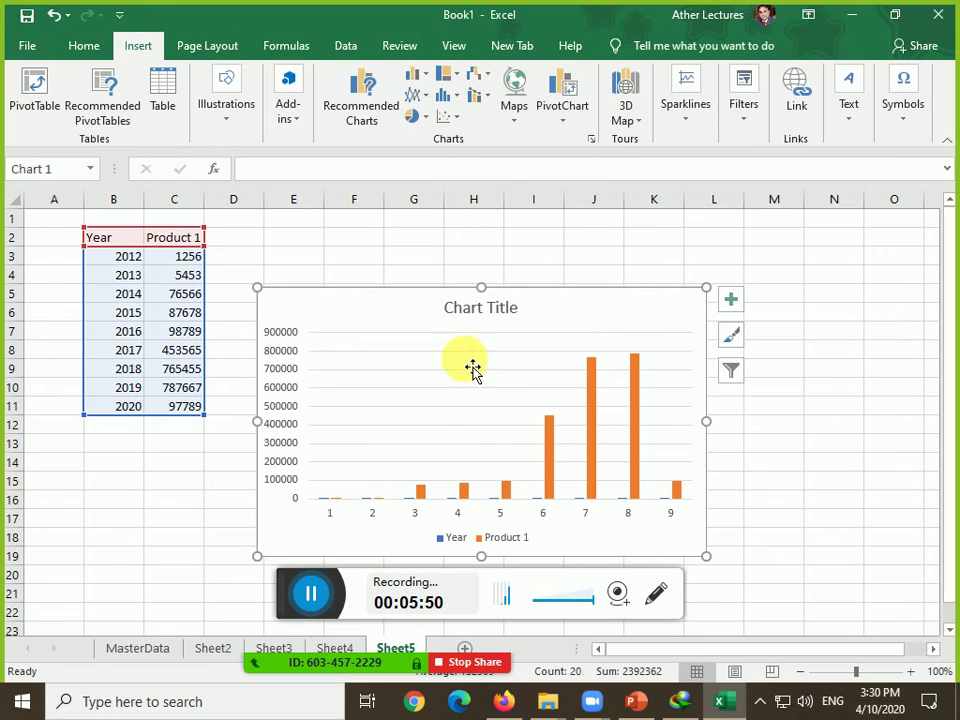
pyautogui.moveTo(414, 309); pyautogui.dragTo(394, 240)
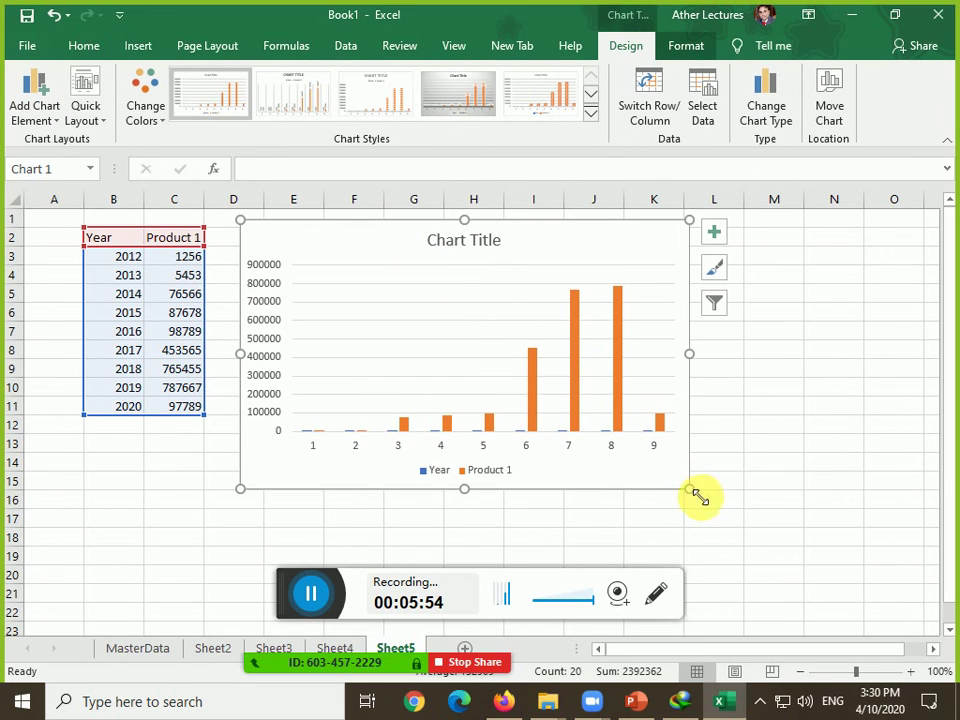
pyautogui.moveTo(701, 497); pyautogui.dragTo(840, 531)
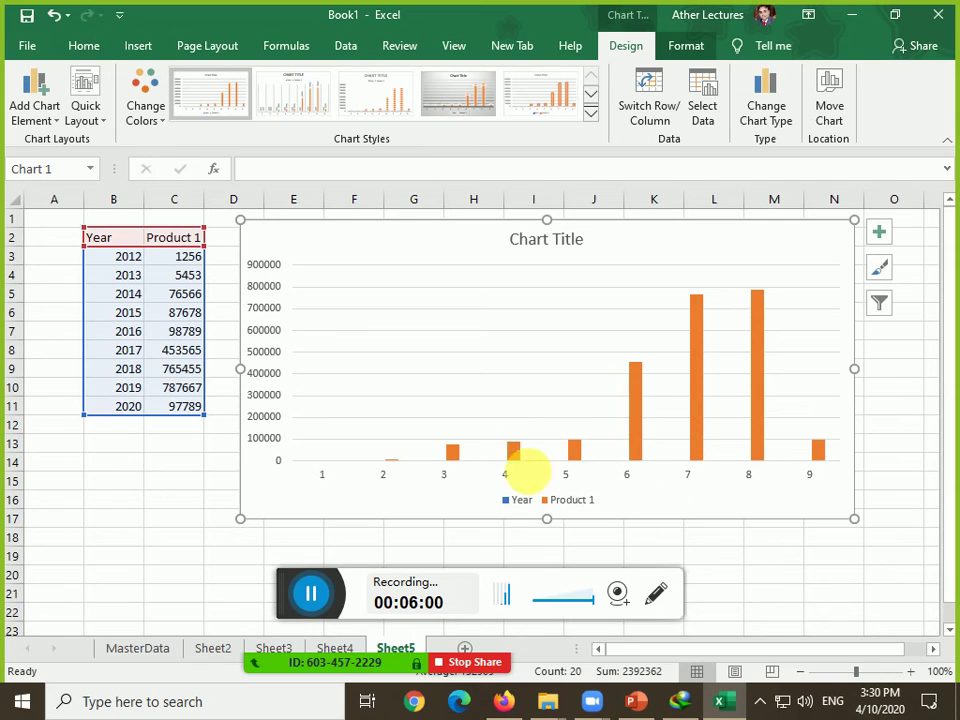
# Compare the new chart's legend with the Detail of Product Sale chart on Sheet4 and return to Sheet5
pyautogui.click(518, 508)
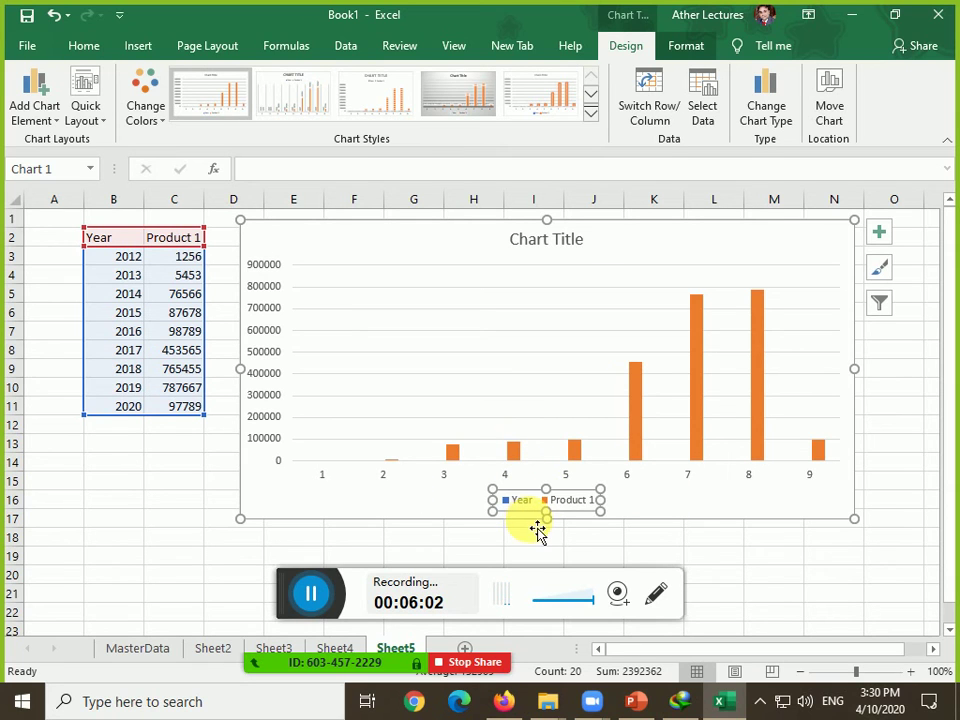
pyautogui.click(343, 648)
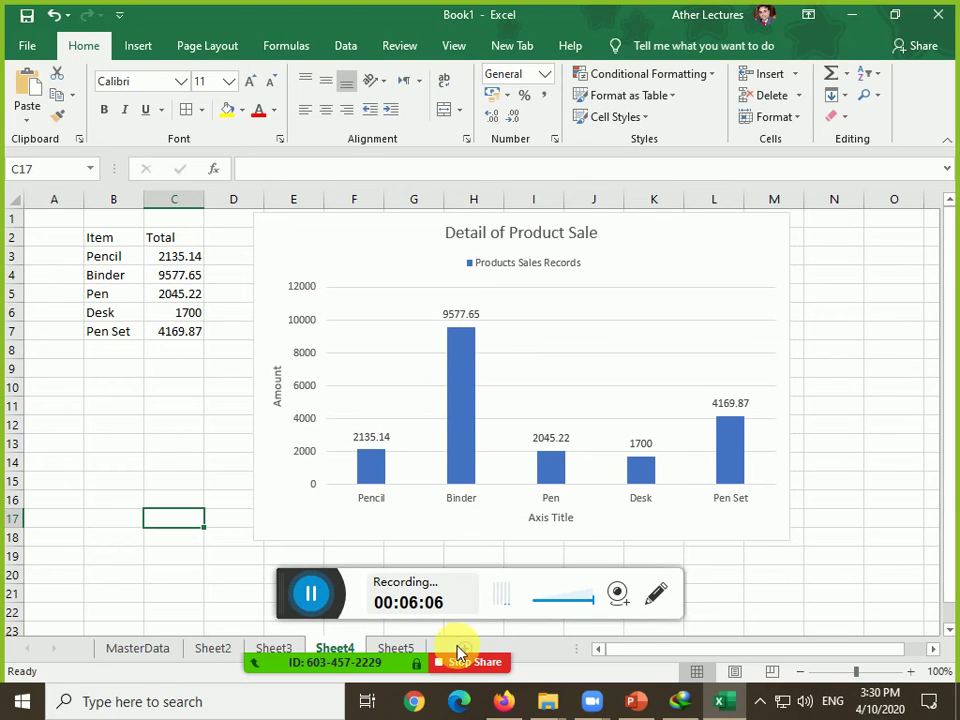
pyautogui.click(394, 648)
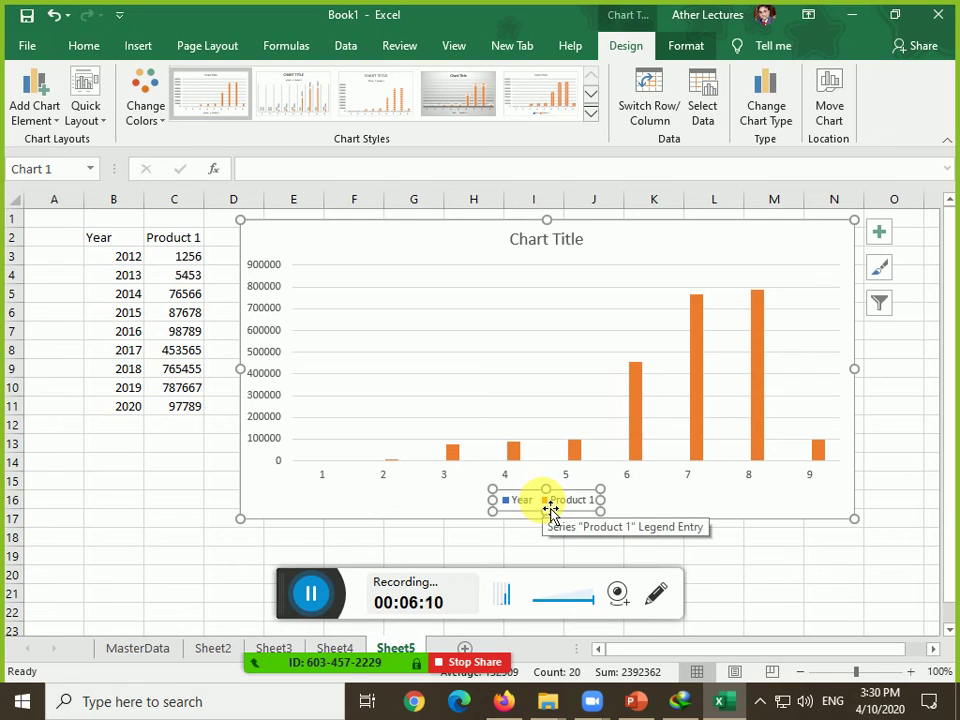
# Change the Sheet5 chart's data range to C2:C11 so only Product 1 is plotted as a series
pyautogui.click(414, 240)
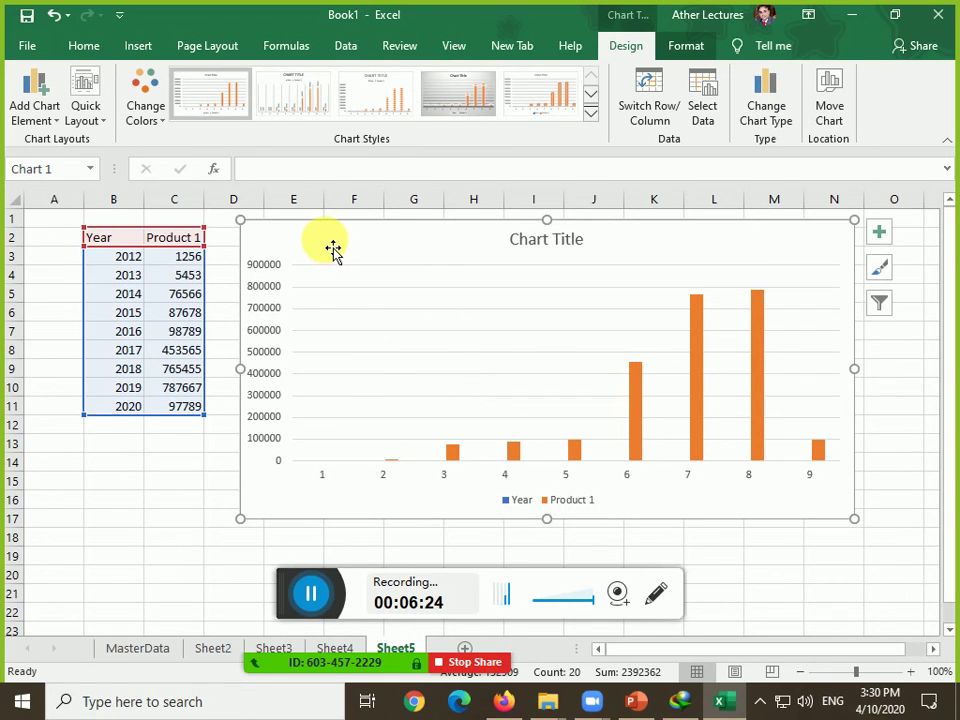
pyautogui.click(708, 106)
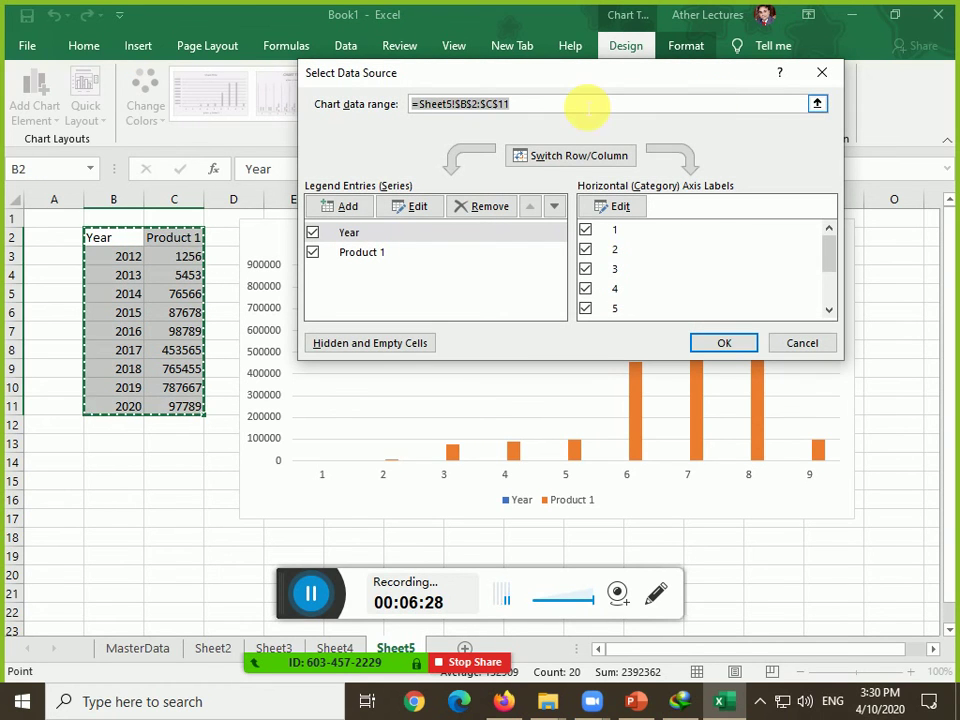
pyautogui.press('Delete')
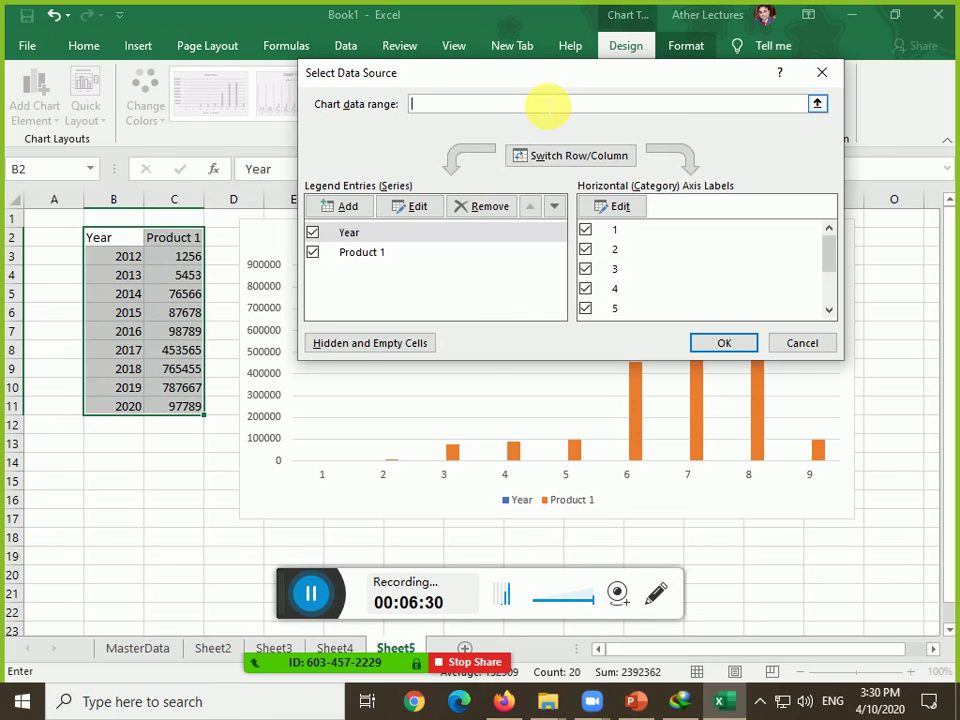
pyautogui.moveTo(178, 240); pyautogui.dragTo(173, 412)
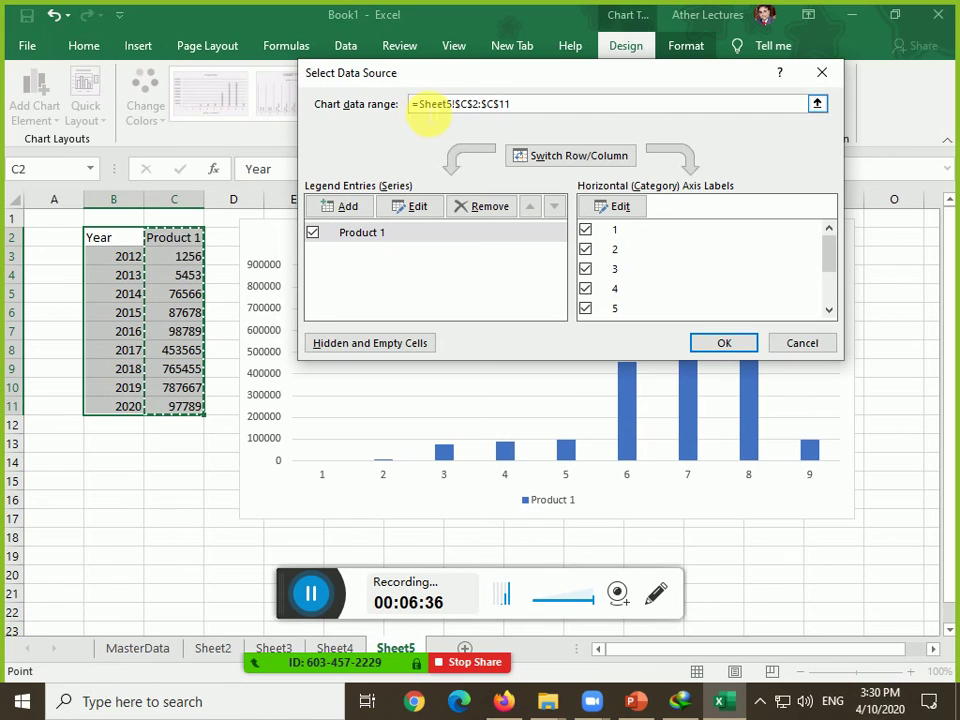
# Use the years in B3:B11 as the chart's horizontal axis labels and apply the data source changes
pyautogui.click(639, 216)
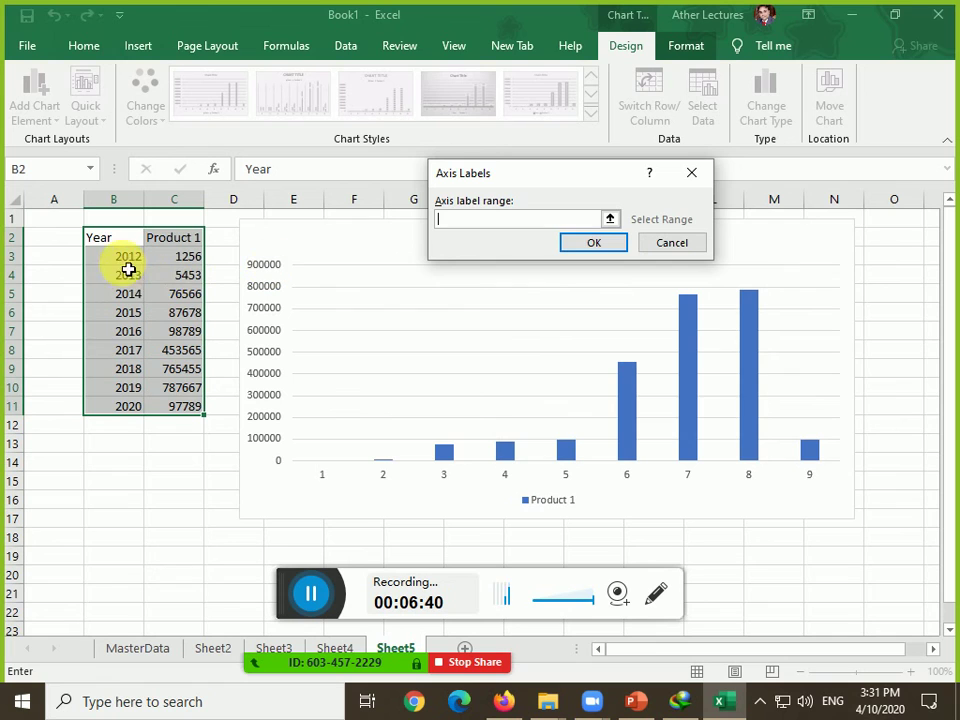
pyautogui.moveTo(126, 262); pyautogui.dragTo(125, 358)
pyautogui.moveTo(129, 407); pyautogui.dragTo(129, 407)
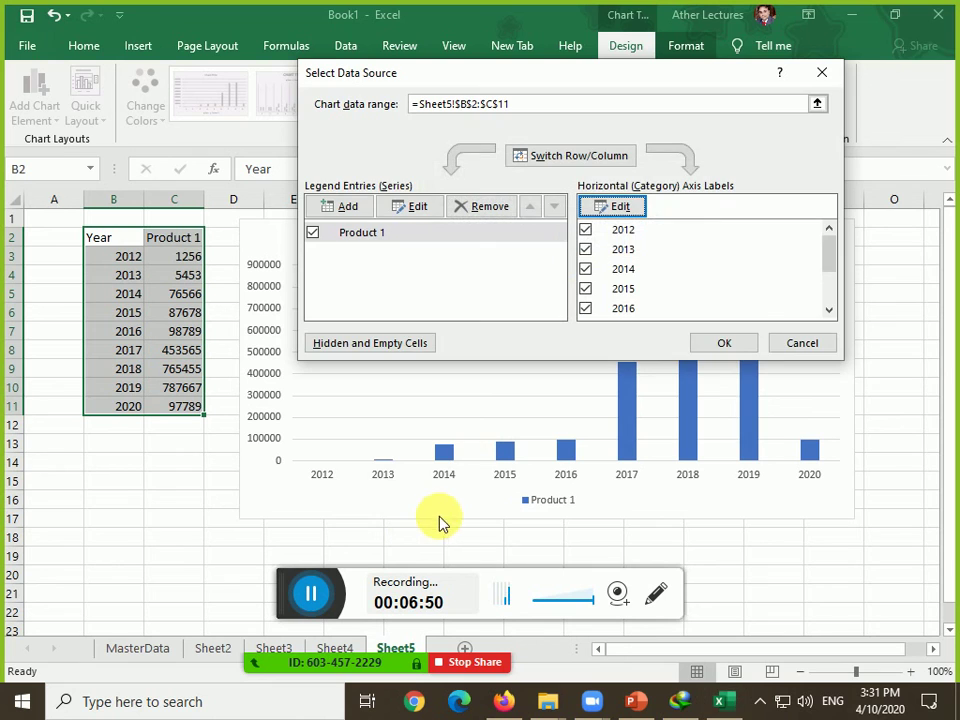
pyautogui.click(756, 343)
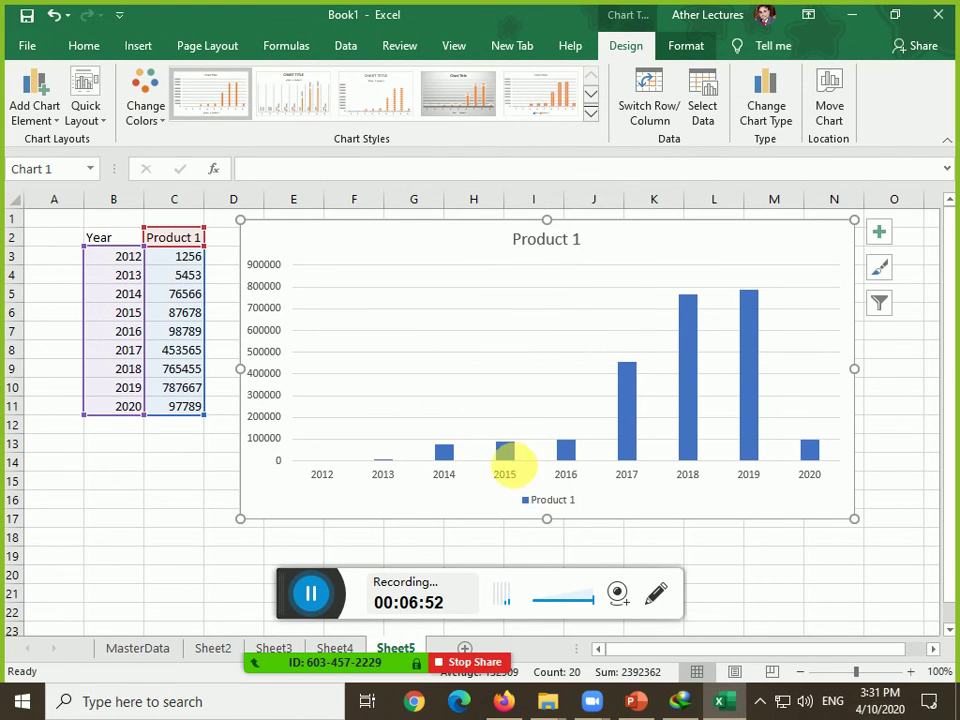
# Copy the Year and Product 1 data in B2:C11 to cell B2 of a new worksheet
pyautogui.moveTo(124, 243); pyautogui.dragTo(182, 411)
pyautogui.hotkey('ctrl', 'c')
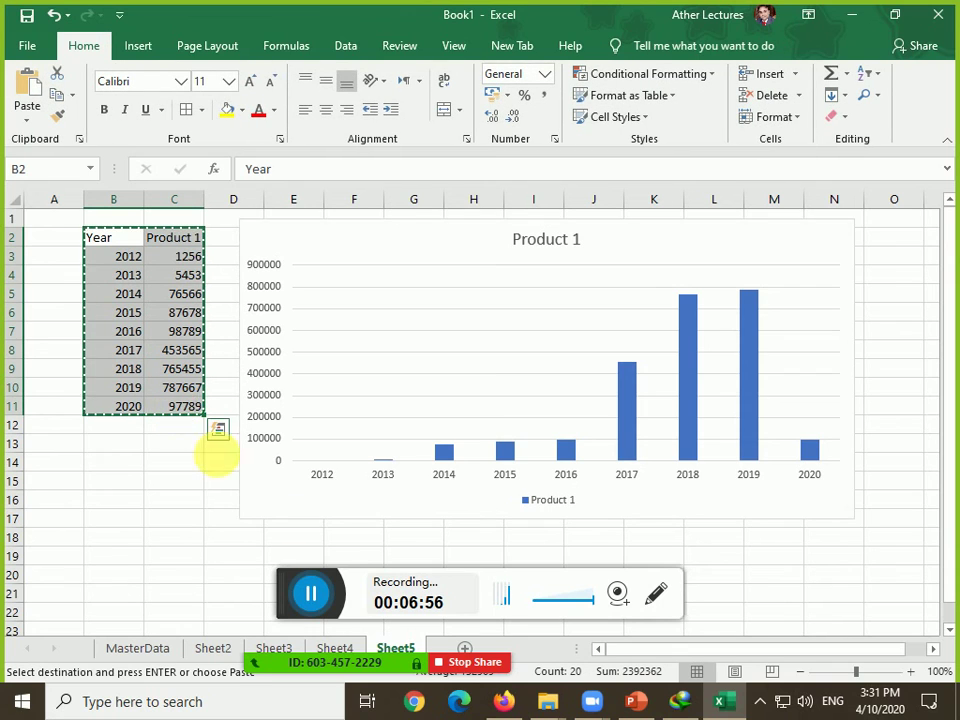
pyautogui.click(467, 650)
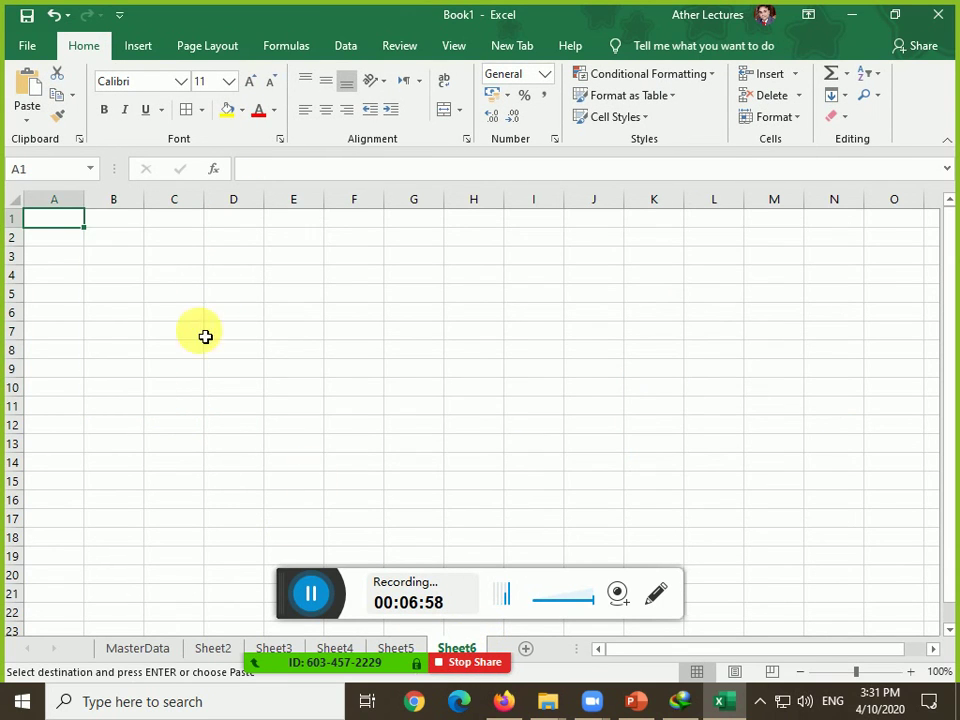
pyautogui.click(122, 241)
pyautogui.hotkey('ctrl', 'v')
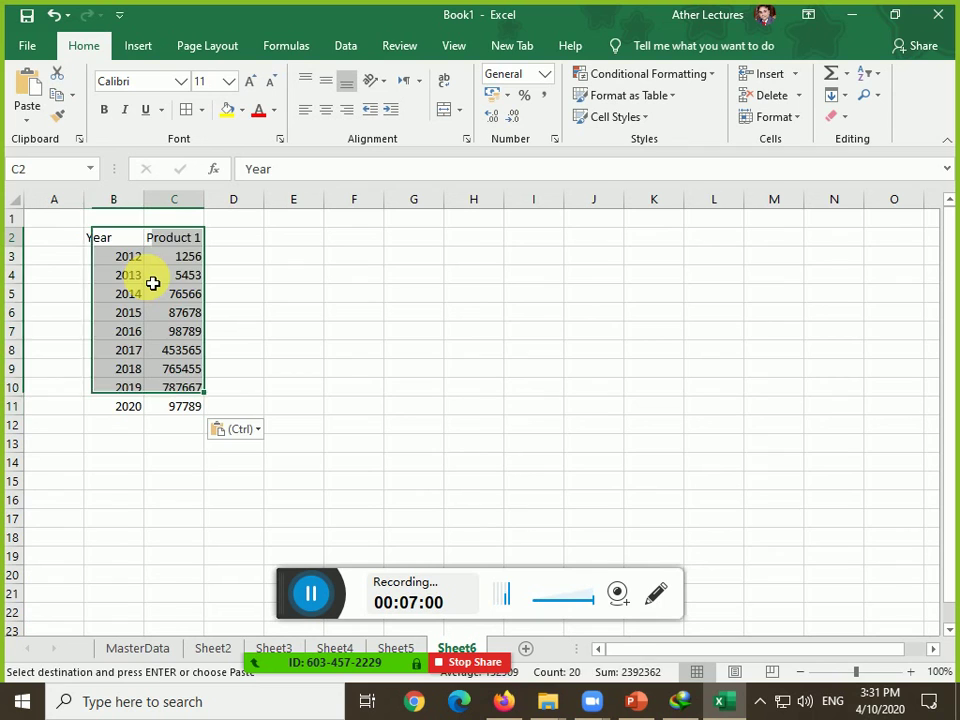
pyautogui.press('Right')
pyautogui.press('ctrl')
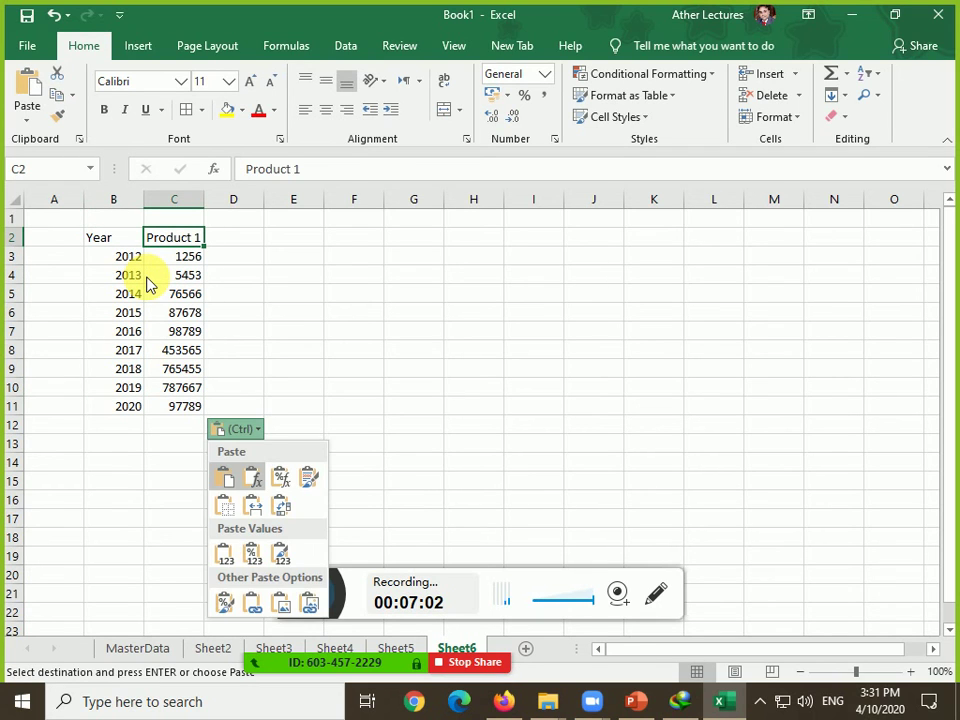
pyautogui.press('Escape')
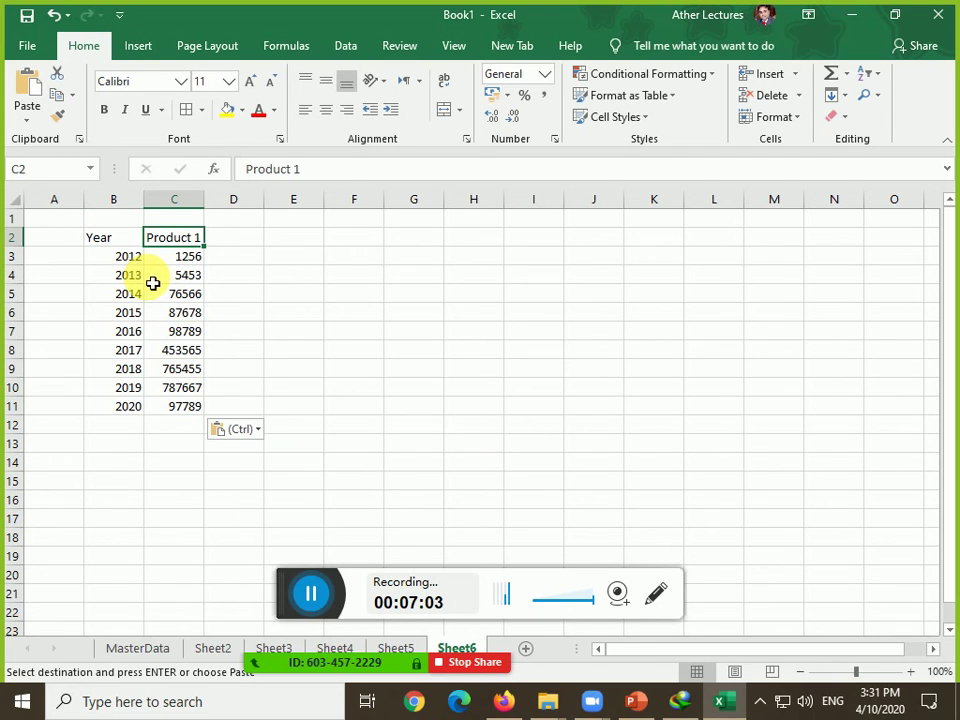
# Extend the header row with Product 2 in D2 and enter 7675, 56767, 87677, 87876 and 98787 for 2012 to 2016
pyautogui.moveTo(211, 254); pyautogui.dragTo(260, 254)
pyautogui.click(251, 256)
pyautogui.write('76')
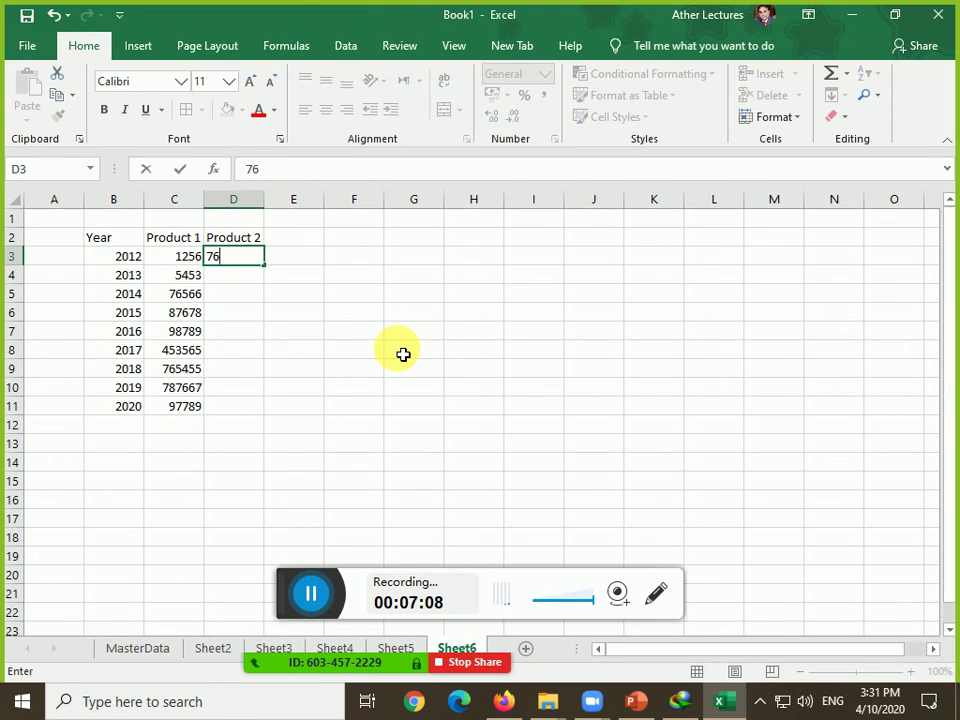
pyautogui.write('75')
pyautogui.press('Return')
pyautogui.write('56767')
pyautogui.press('Return')
pyautogui.write('87')
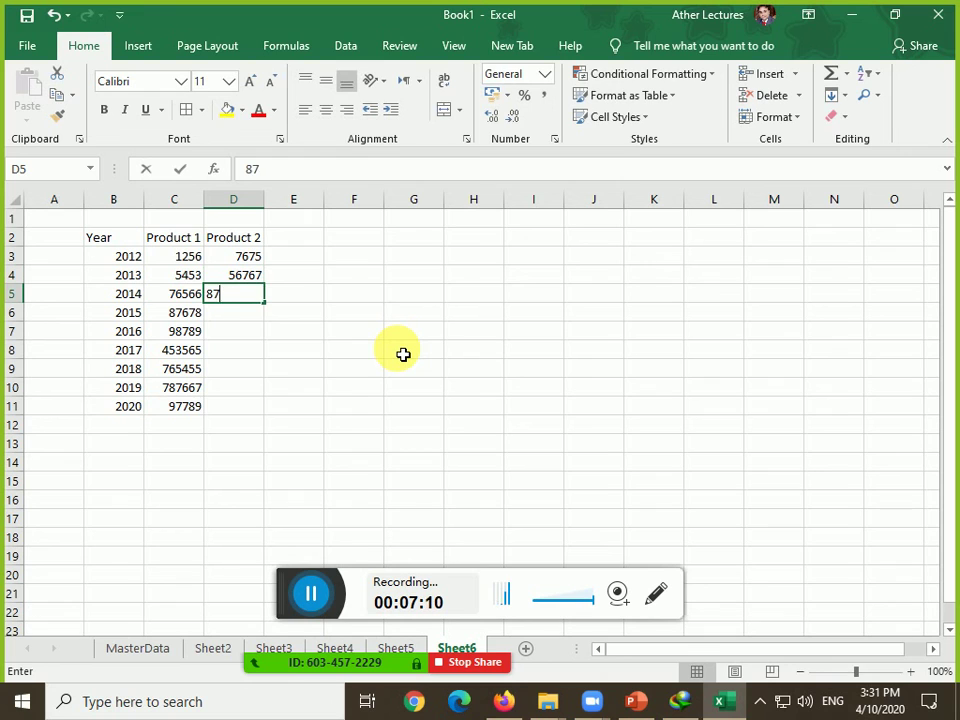
pyautogui.write('677')
pyautogui.press('Return')
pyautogui.write('87876')
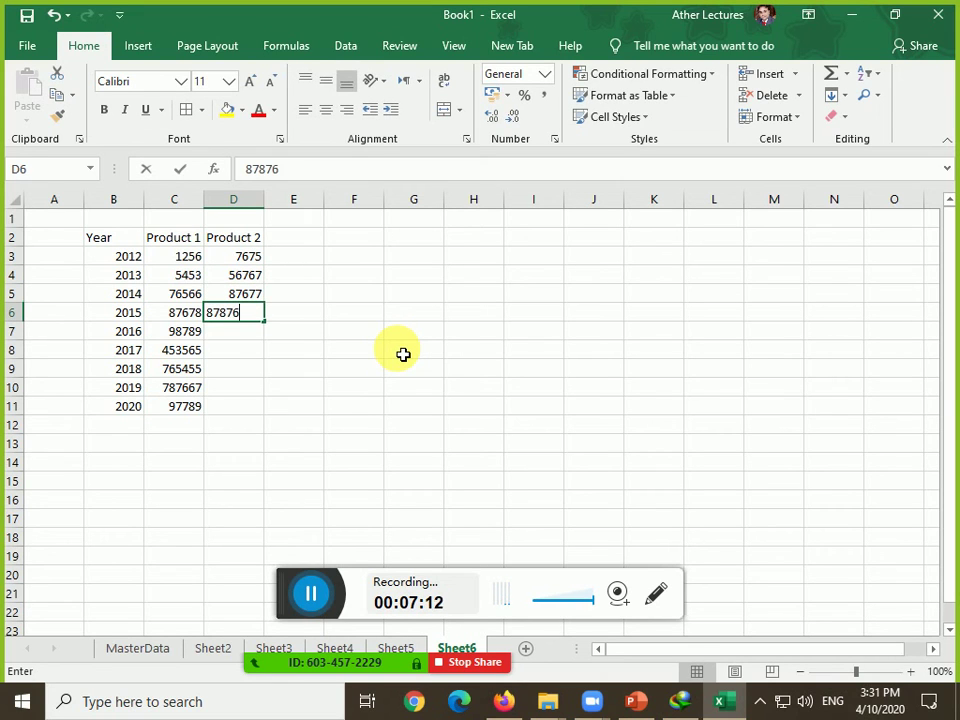
pyautogui.press('Return')
pyautogui.write('98787')
pyautogui.press('Return')
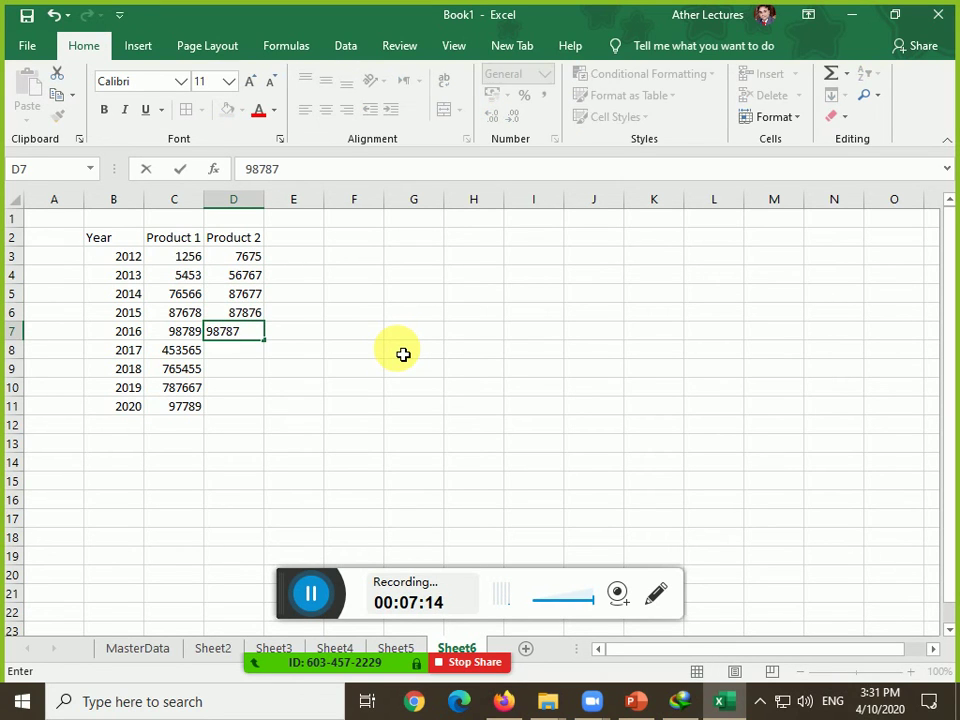
# Enter the Product 2 values 789897, 678, 6757567 and 56767 for 2017 to 2020 in D8:D11
pyautogui.write('789897')
pyautogui.press('Return')
pyautogui.write('678')
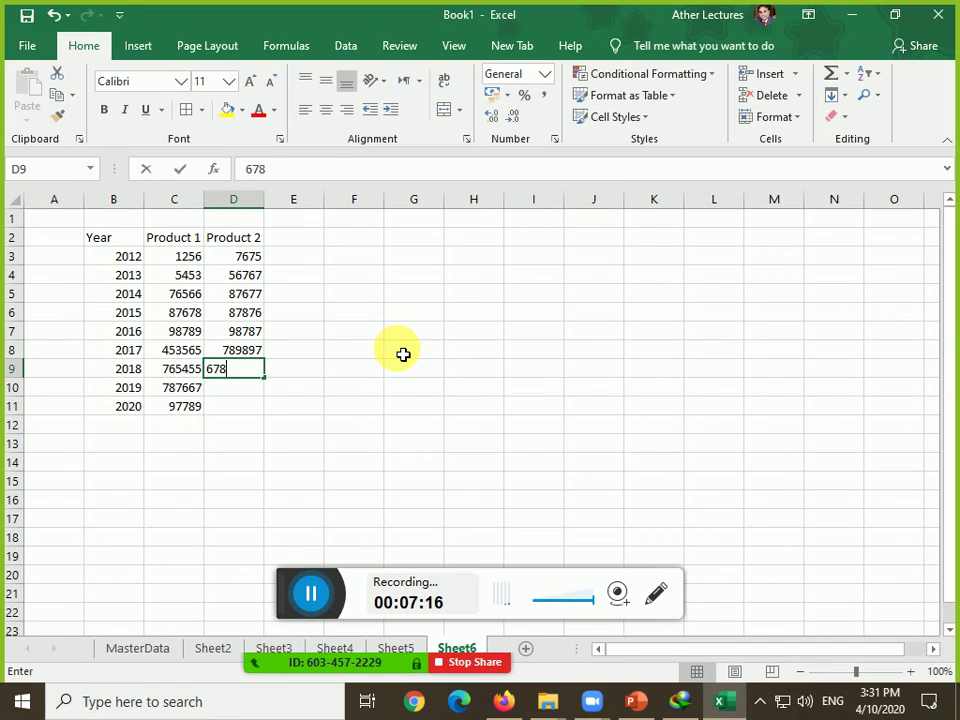
pyautogui.press('Return')
pyautogui.write('6757567')
pyautogui.press('Return')
pyautogui.write('56767')
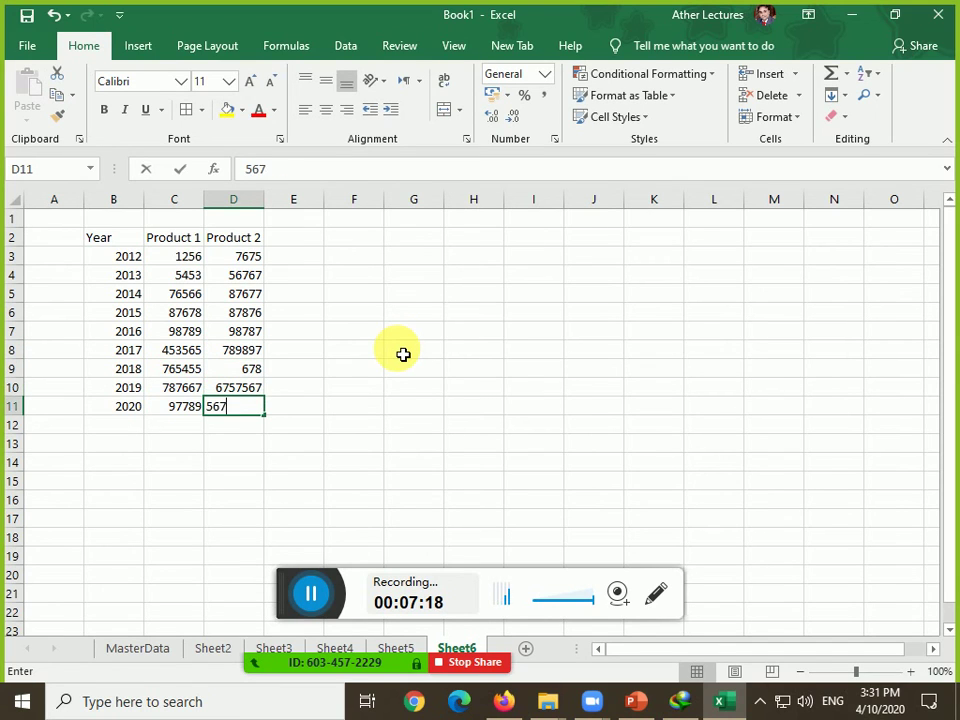
pyautogui.press('Return')
pyautogui.press('Escape')
pyautogui.press('Up')
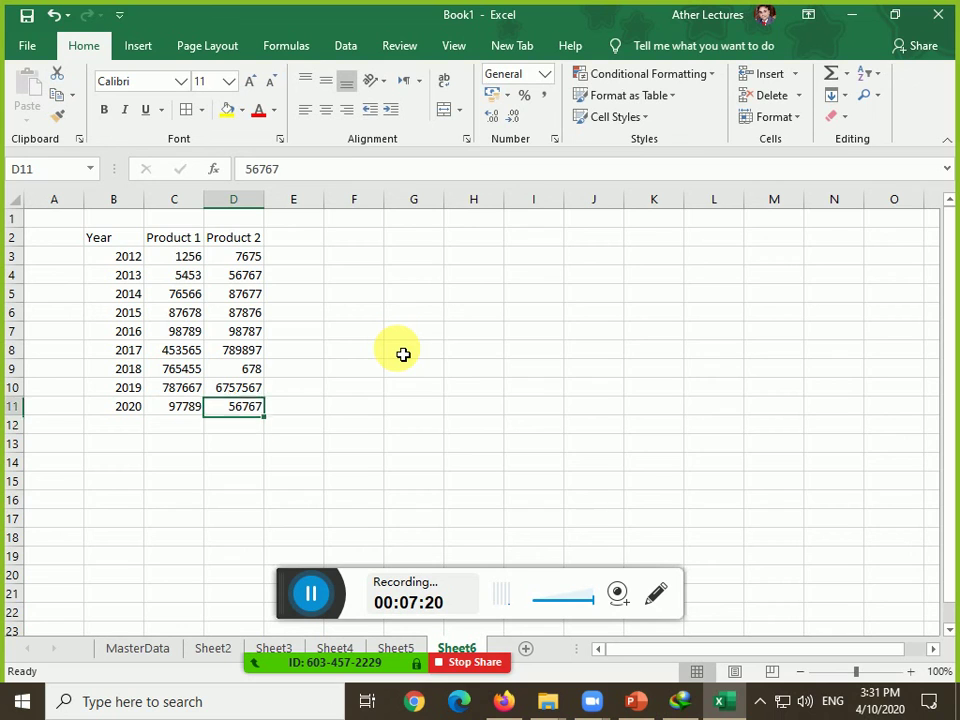
# Insert a clustered column chart of the Year, Product 1 and Product 2 table, chosen from all chart types
pyautogui.doubleClick(180, 257)
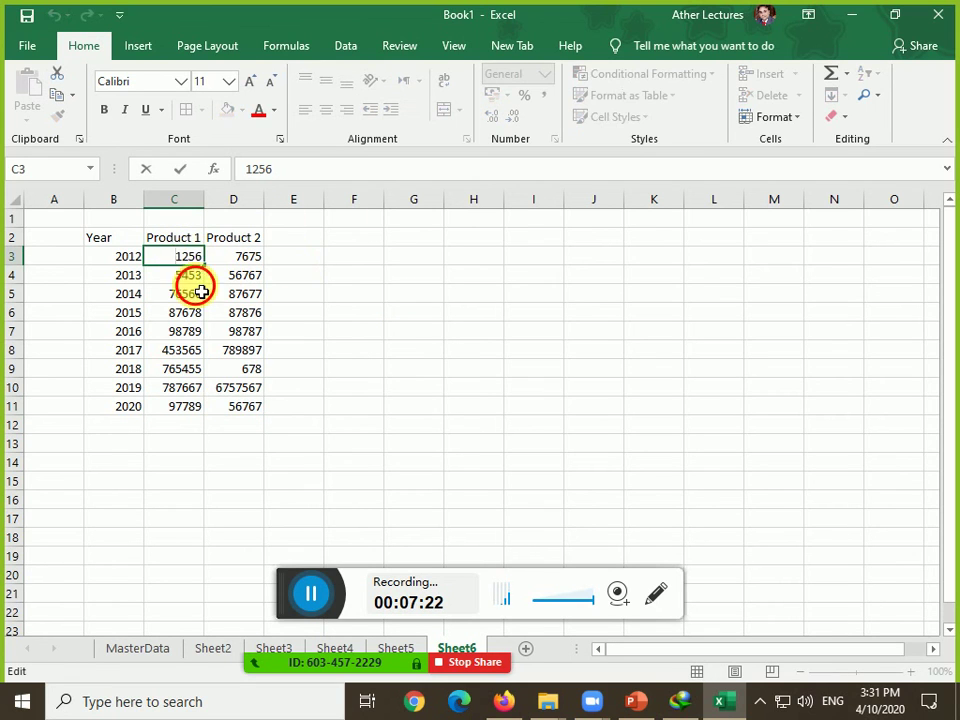
pyautogui.click(190, 294)
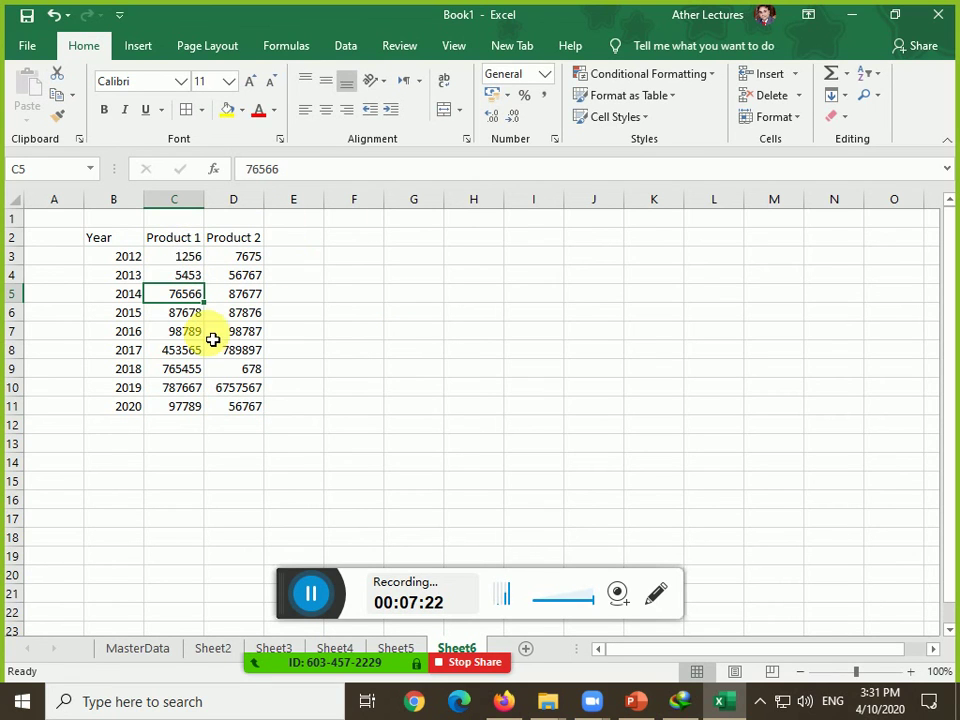
pyautogui.click(145, 46)
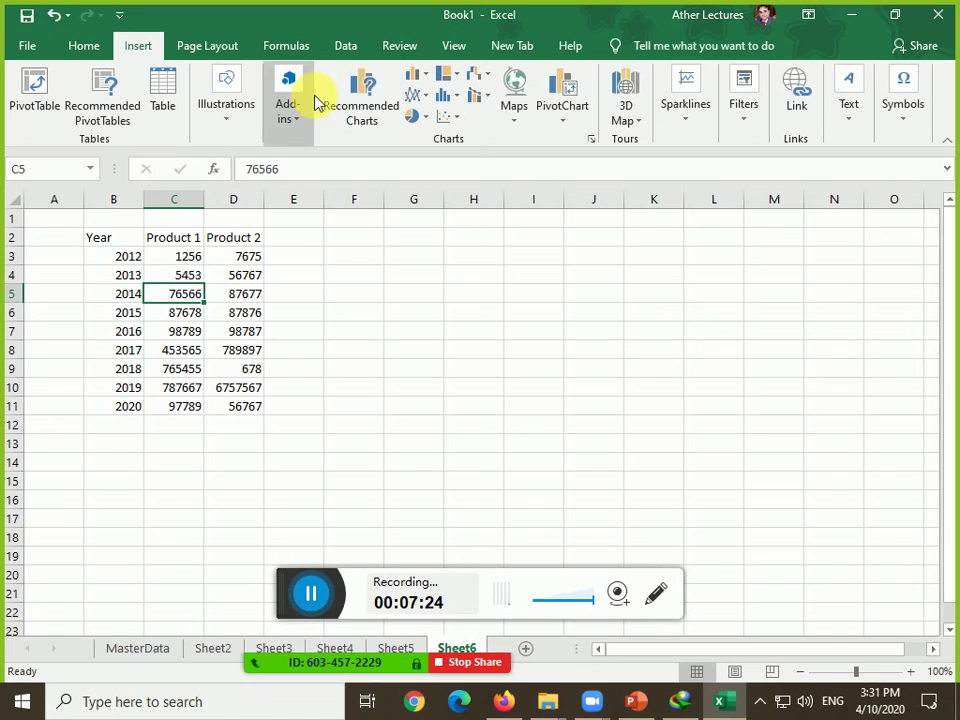
pyautogui.click(418, 78)
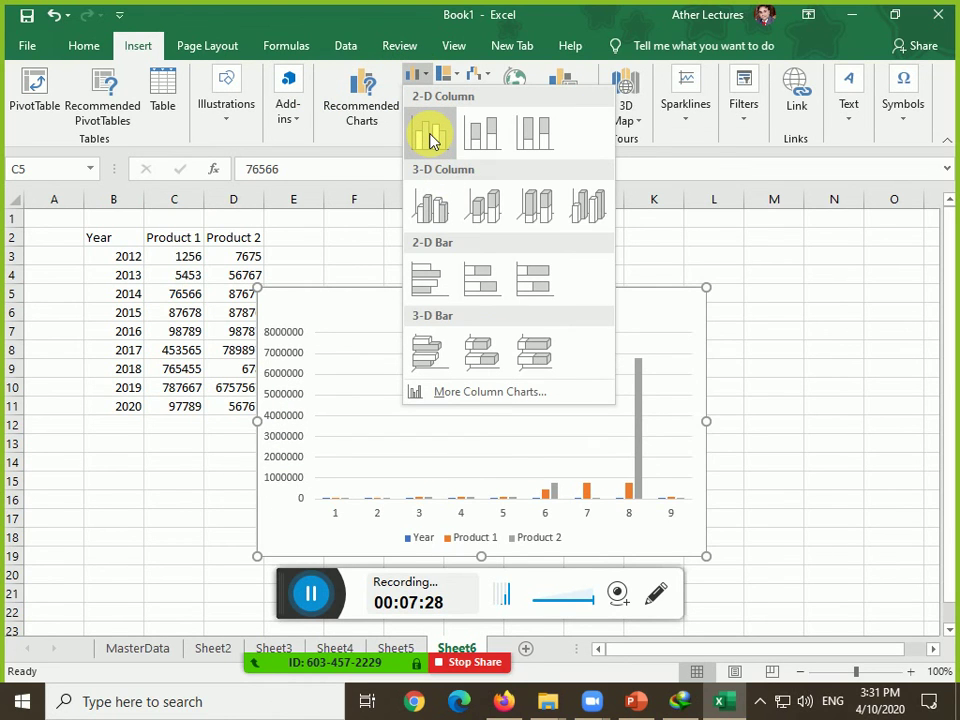
pyautogui.press('Escape')
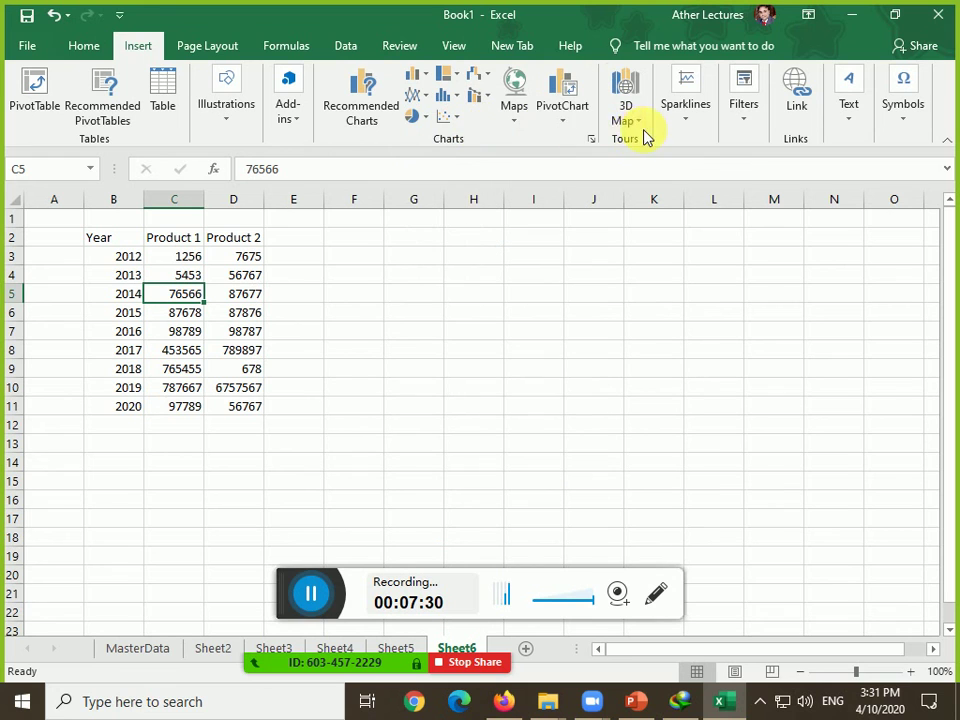
pyautogui.click(591, 139)
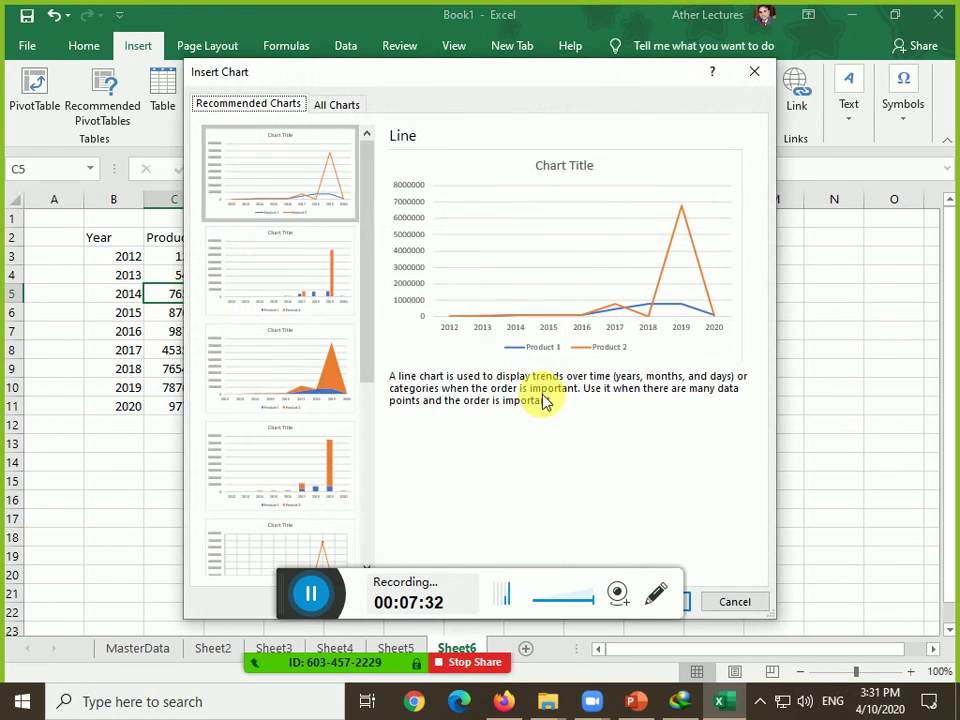
pyautogui.click(340, 105)
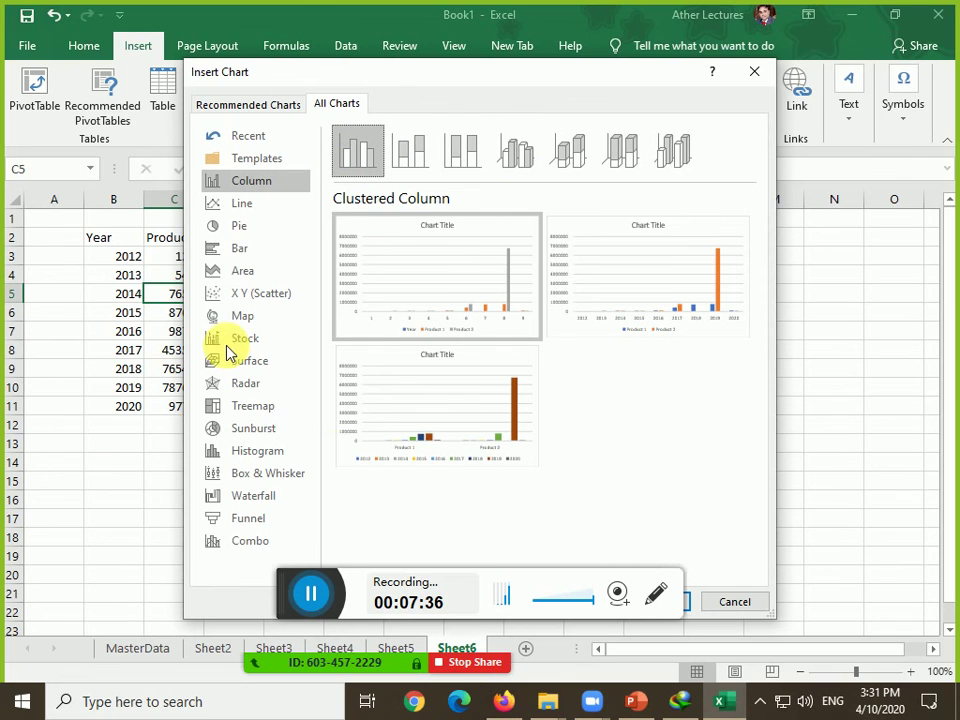
pyautogui.click(688, 607)
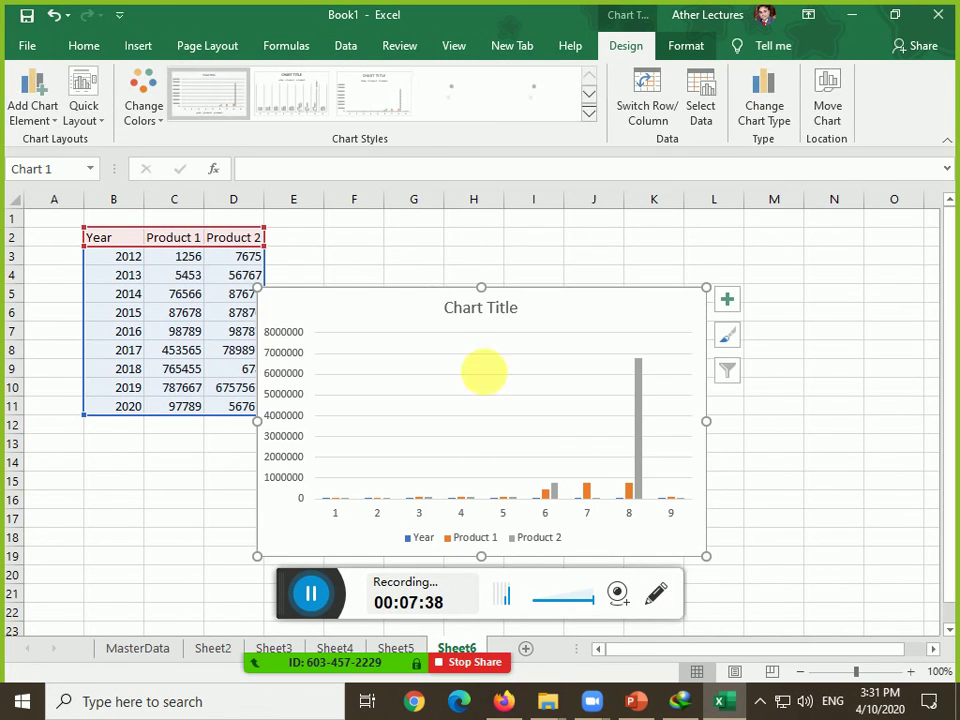
# Position the chart beside the data table and enlarge it to span columns E to O down to row 22
pyautogui.moveTo(414, 296); pyautogui.dragTo(443, 241)
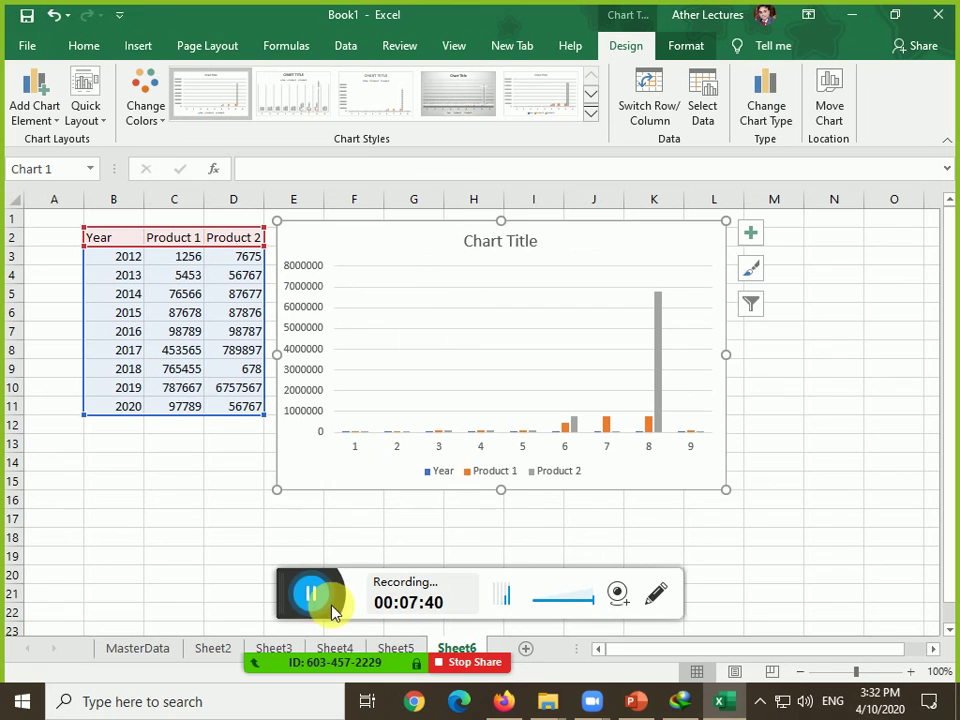
pyautogui.moveTo(289, 579); pyautogui.dragTo(555, 700)
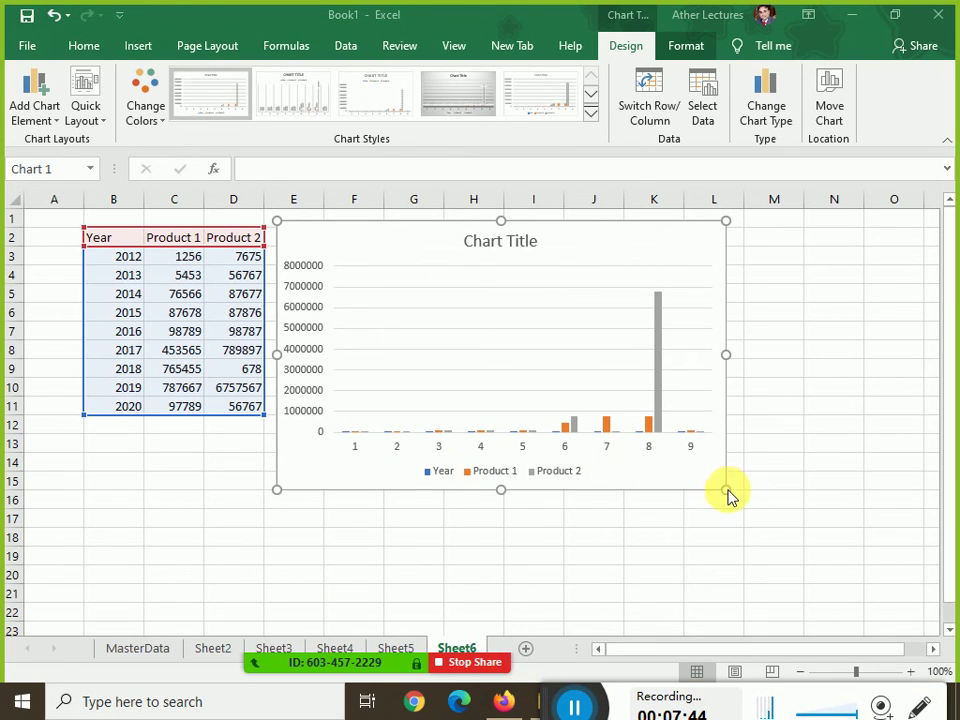
pyautogui.moveTo(727, 492); pyautogui.dragTo(915, 614)
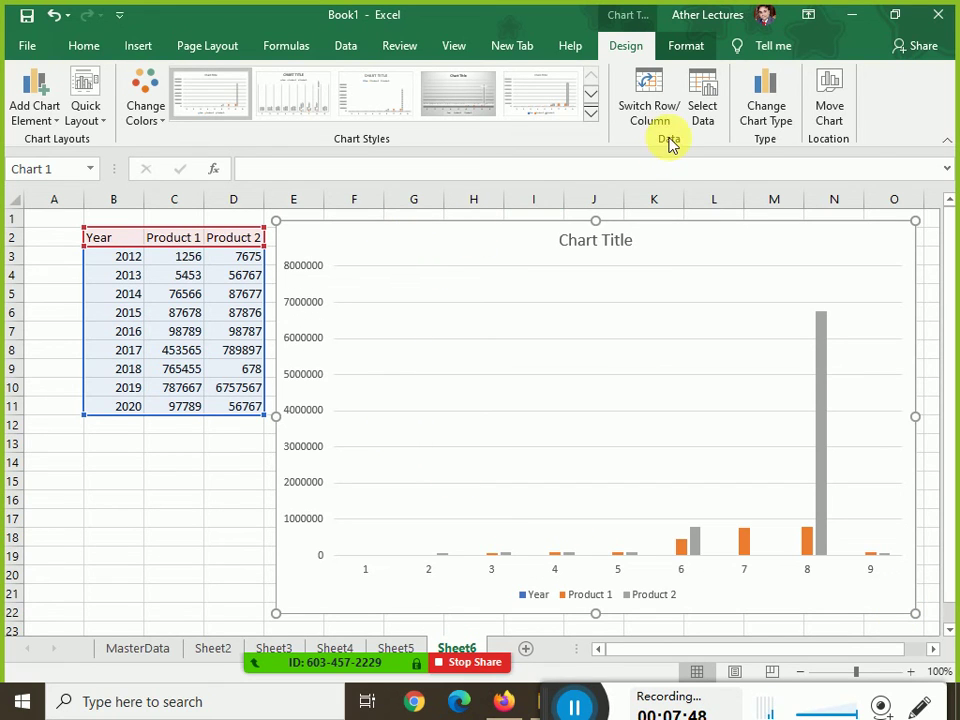
pyautogui.click(707, 107)
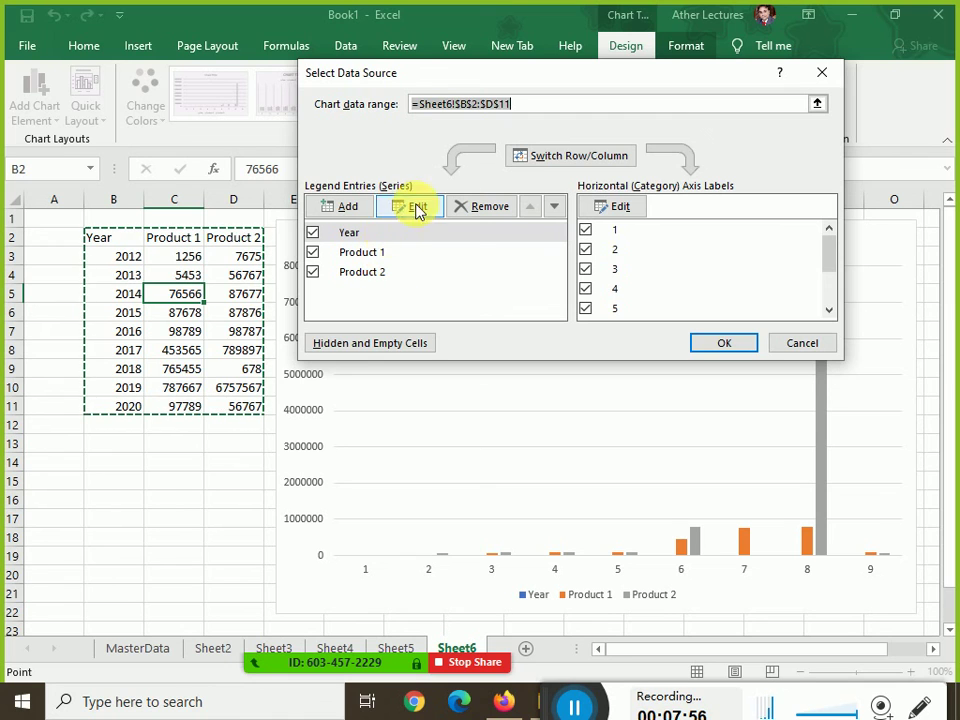
pyautogui.press('BackSpace')
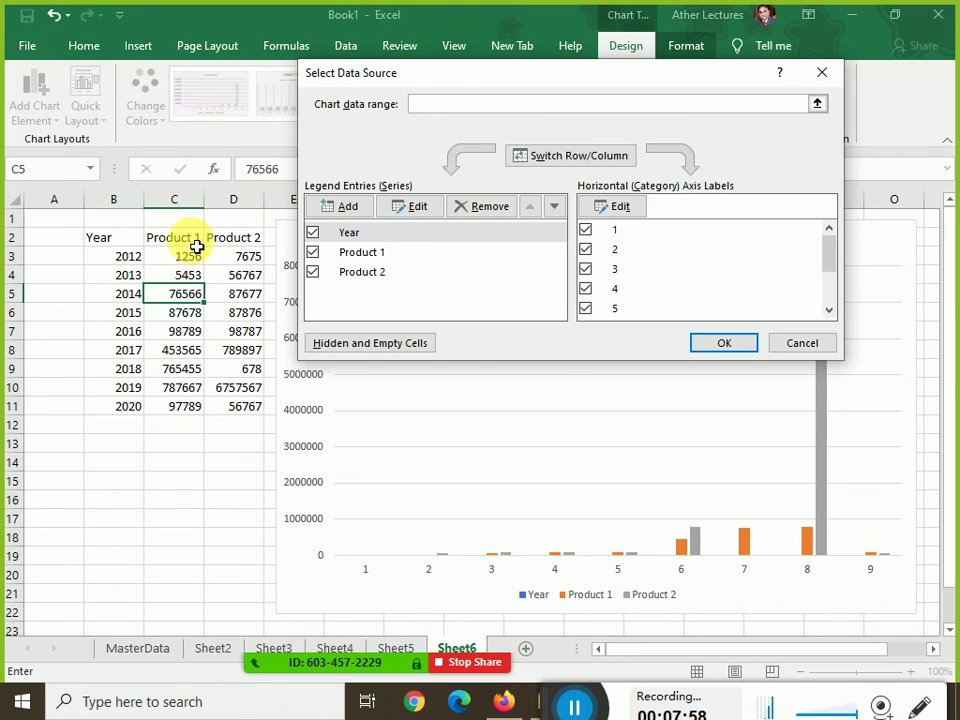
pyautogui.moveTo(197, 247); pyautogui.dragTo(246, 407)
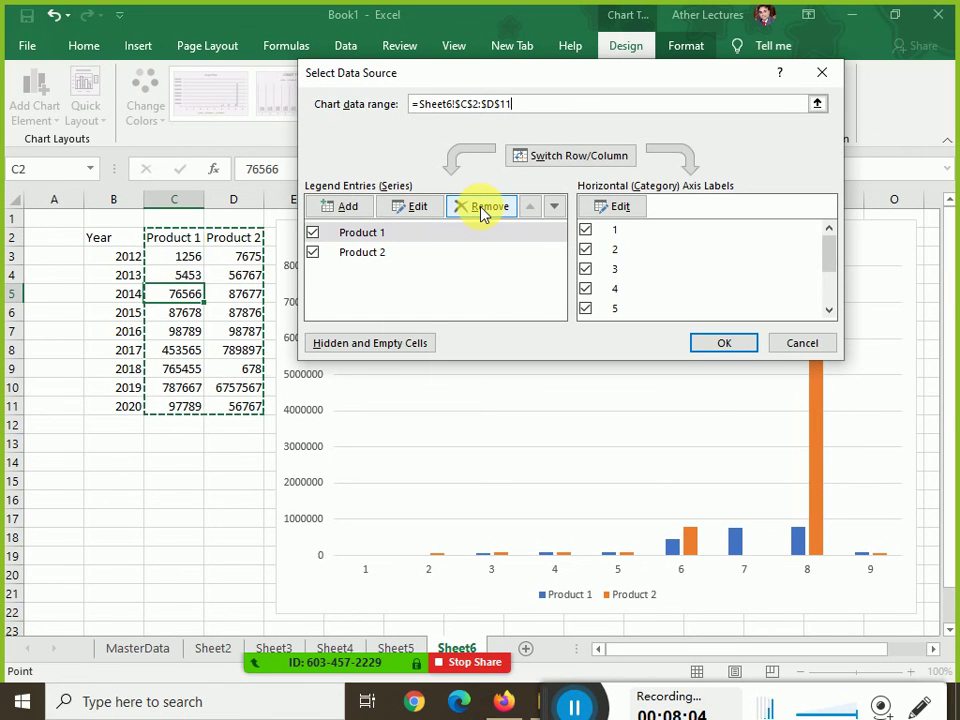
pyautogui.press('Escape')
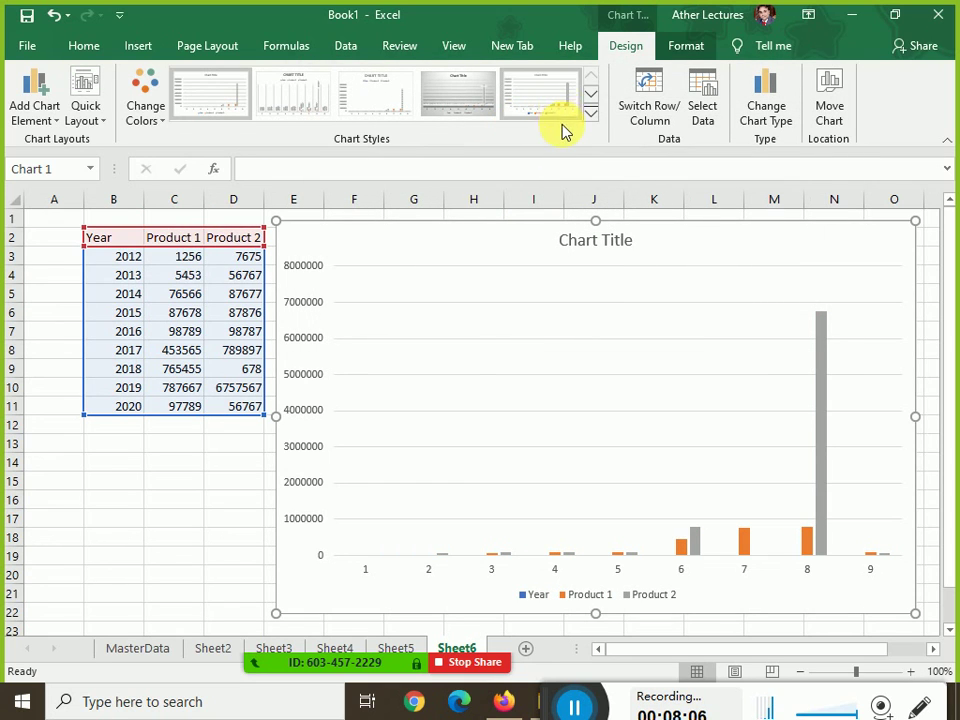
# Remove the Year series from the chart's data source
pyautogui.click(703, 100)
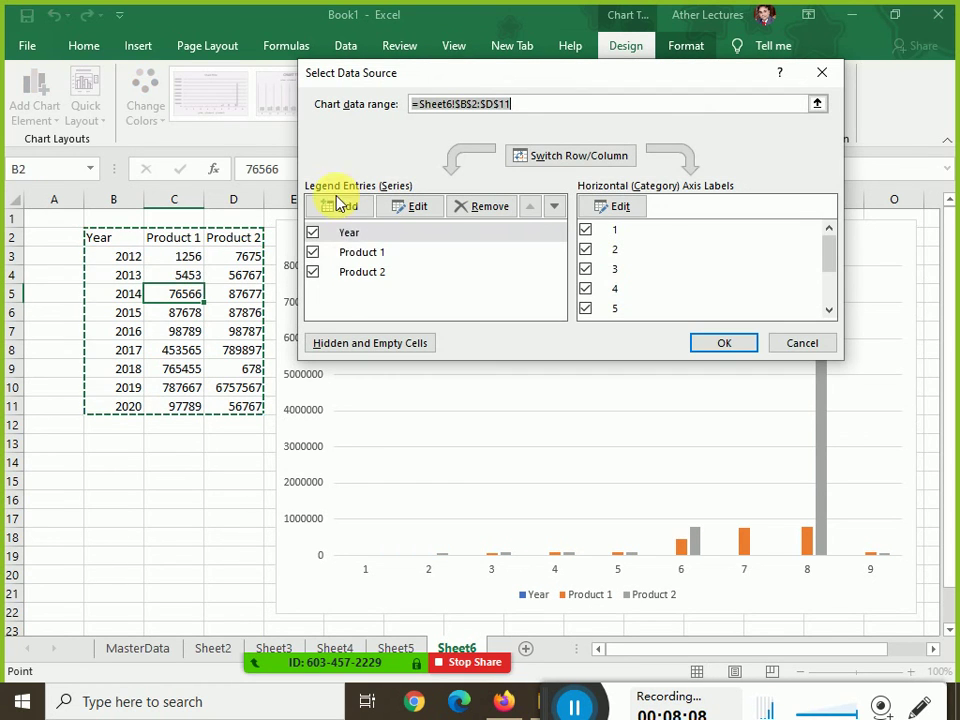
pyautogui.click(352, 234)
pyautogui.click(484, 206)
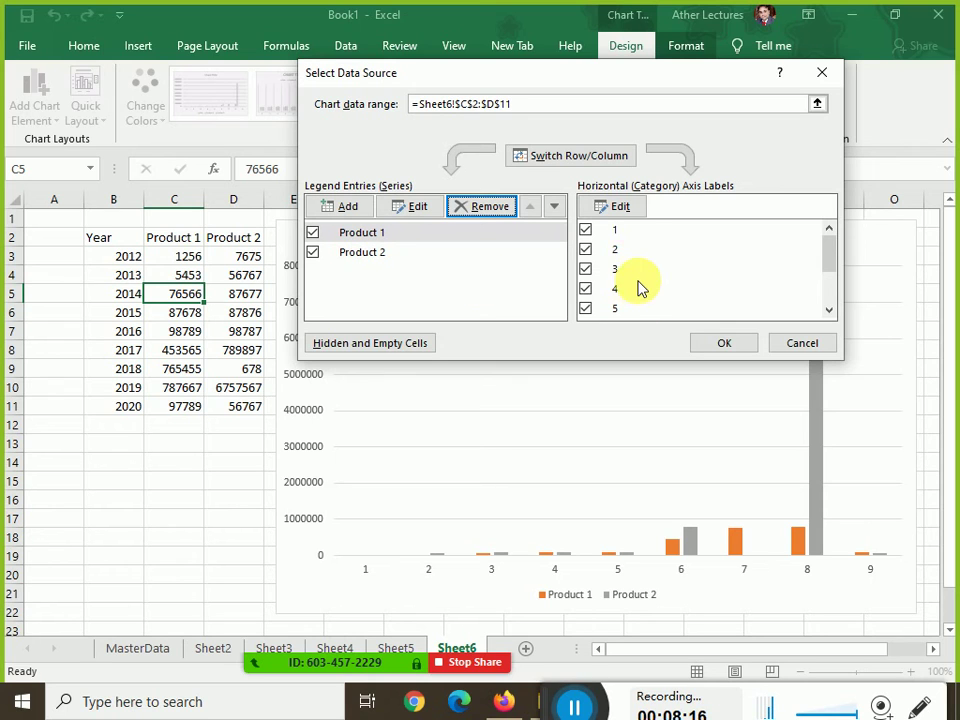
# Use the years in B3:B11 as the horizontal axis labels and apply the data source changes
pyautogui.click(619, 208)
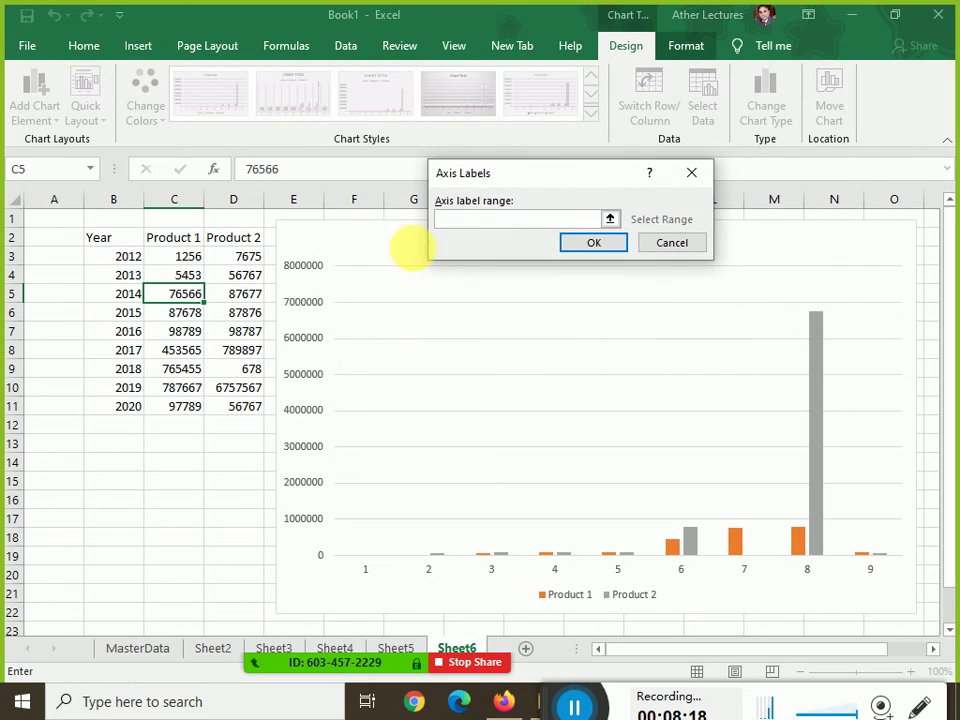
pyautogui.moveTo(128, 256); pyautogui.dragTo(133, 407)
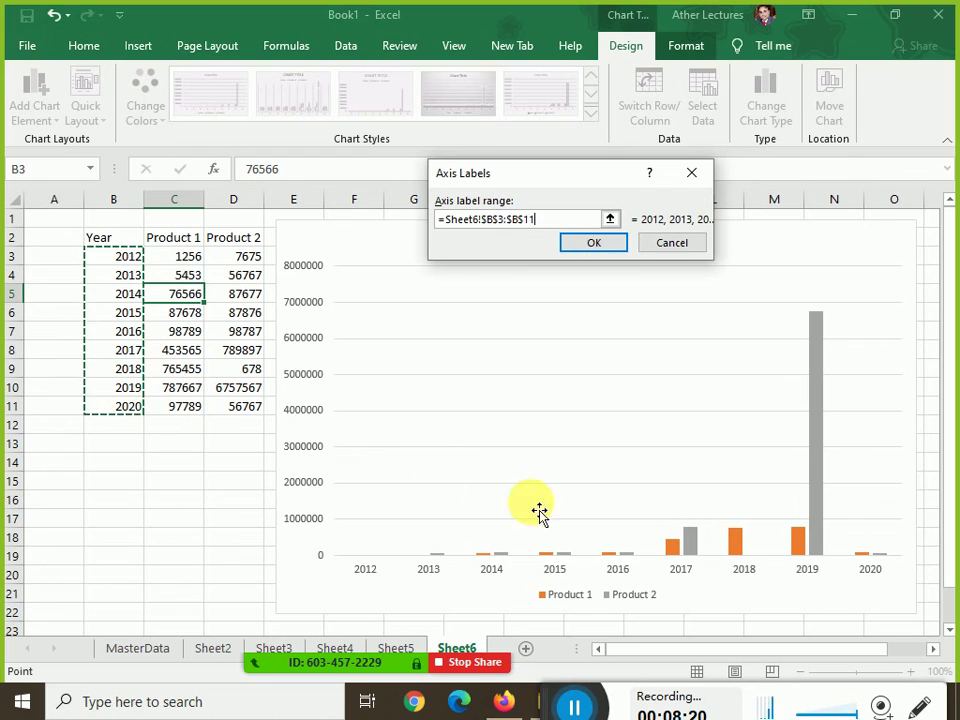
pyautogui.click(598, 245)
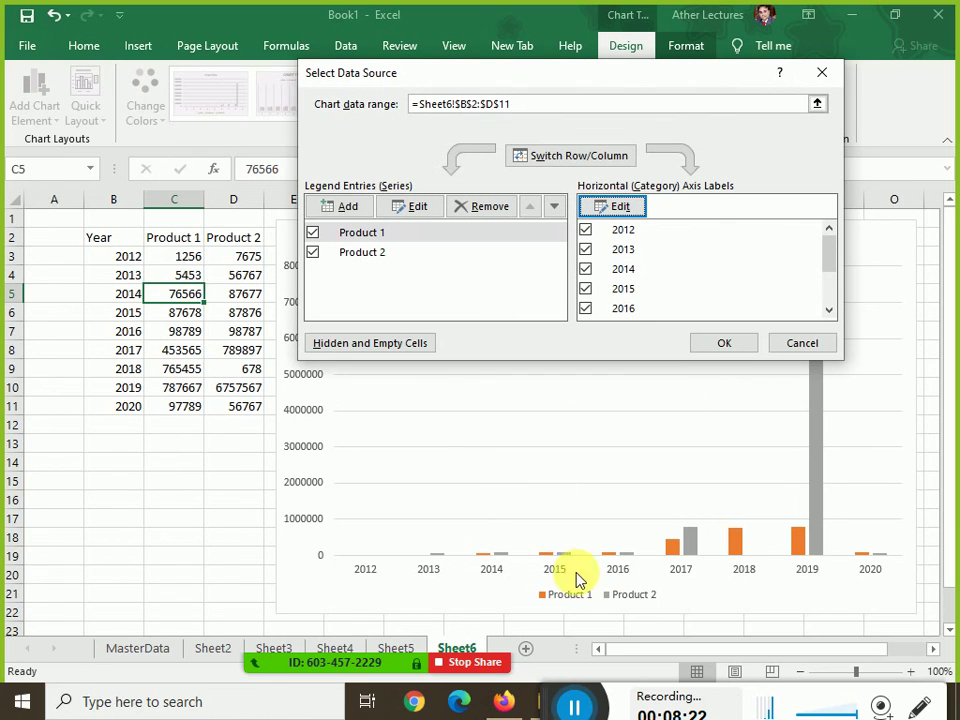
pyautogui.click(724, 343)
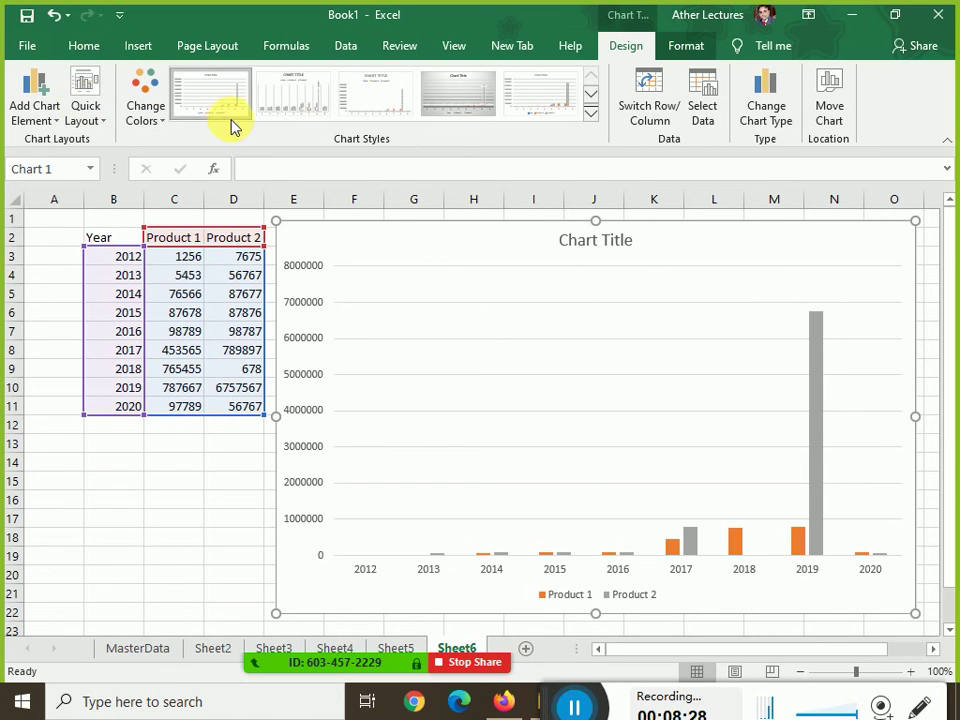
# Change the clustered column chart to the Stacked Column type
pyautogui.click(762, 112)
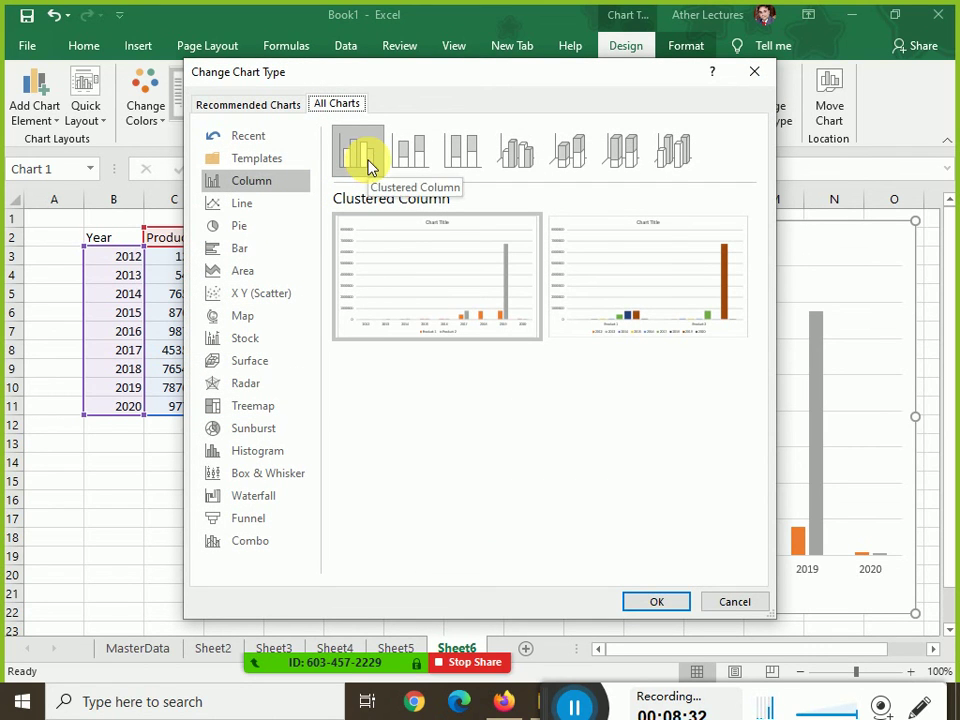
pyautogui.moveTo(407, 246)
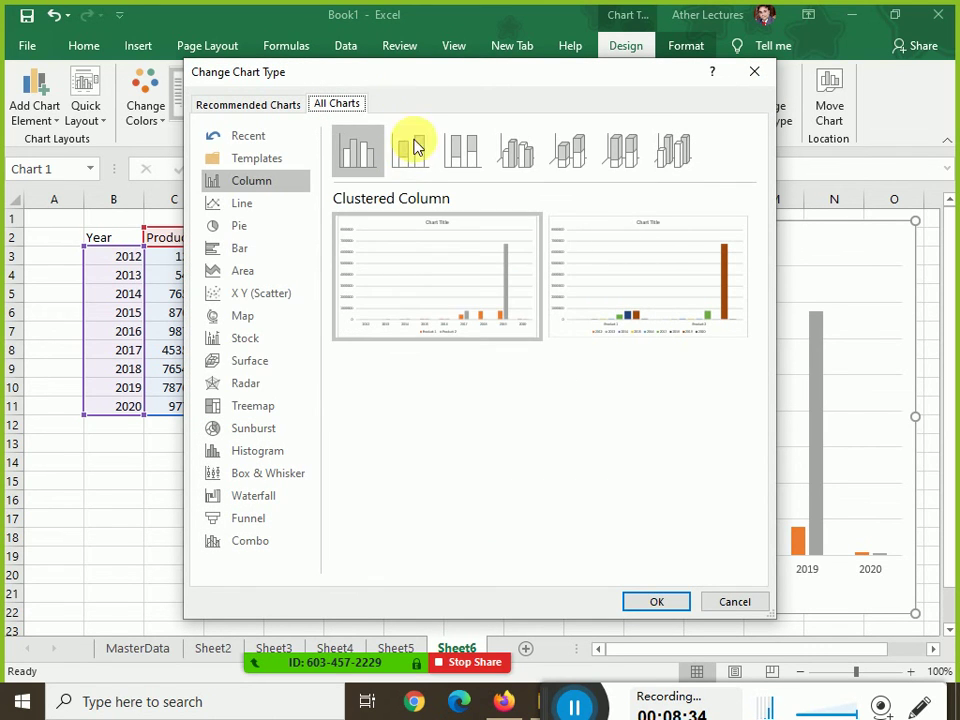
pyautogui.click(417, 155)
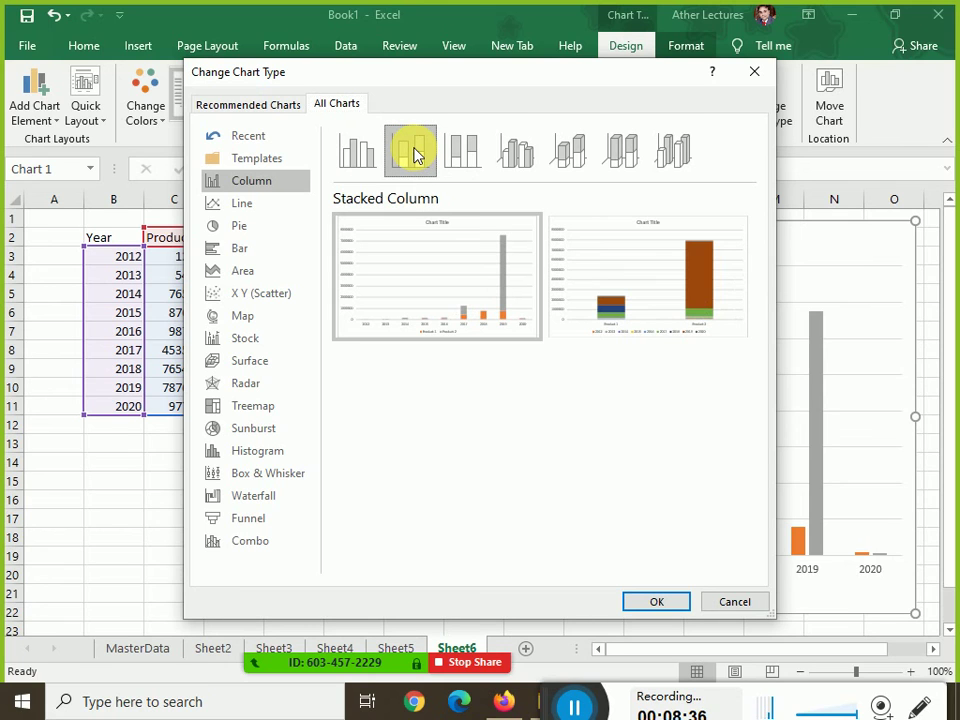
pyautogui.click(645, 602)
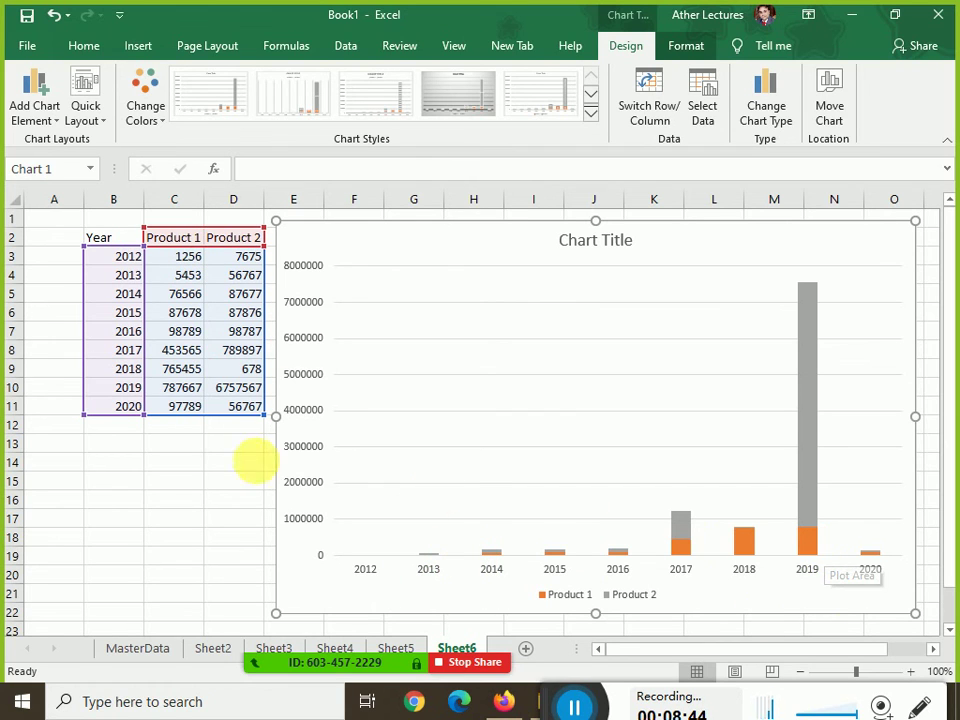
# Set the 2019 values to 67567 for Product 2 and 78767 for Product 1
pyautogui.click(228, 393)
pyautogui.doubleClick(228, 393)
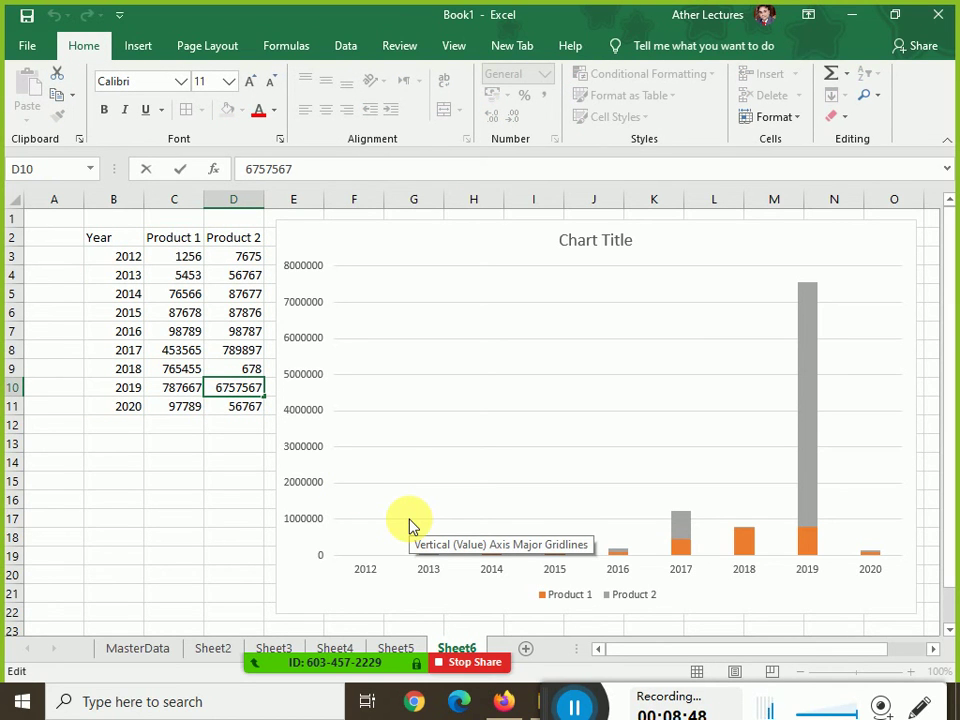
pyautogui.press('Return')
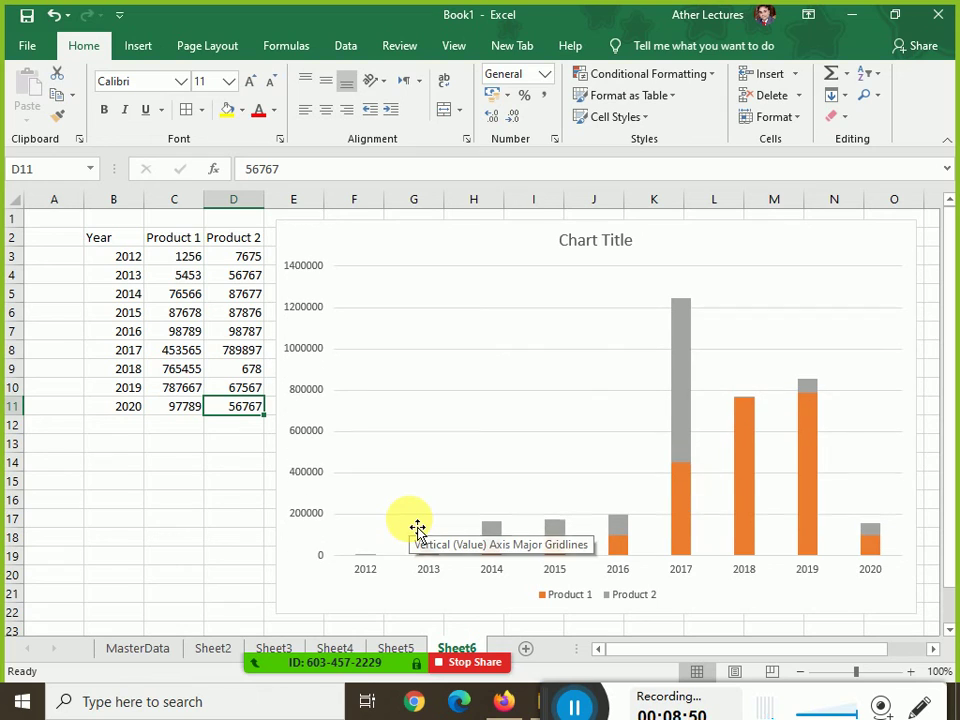
pyautogui.press('Up')
pyautogui.press('Left')
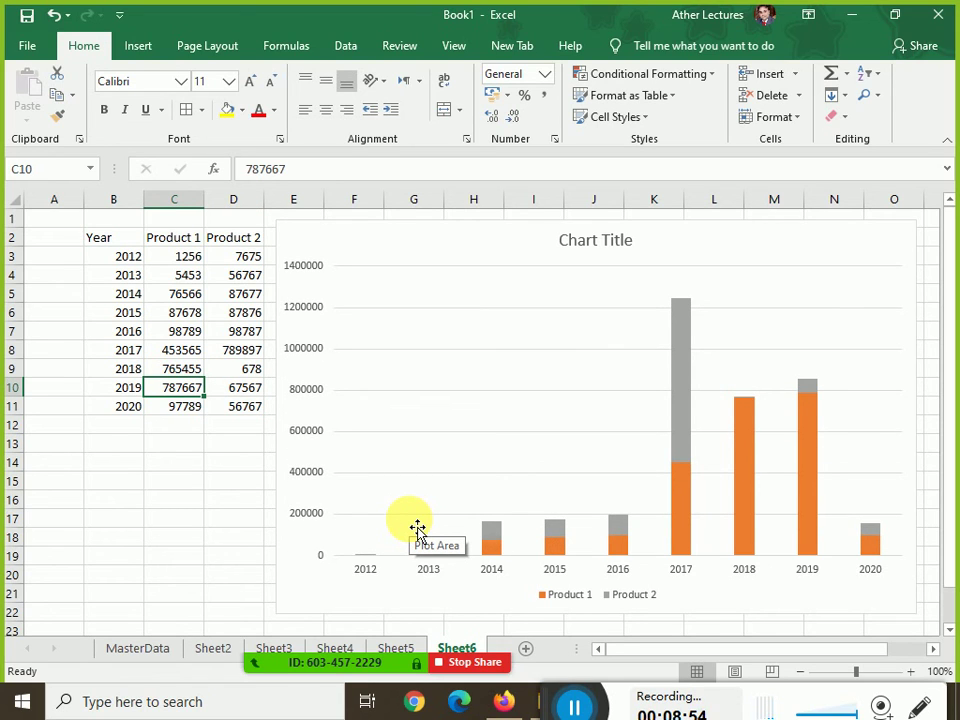
pyautogui.press('F2')
pyautogui.press('Return')
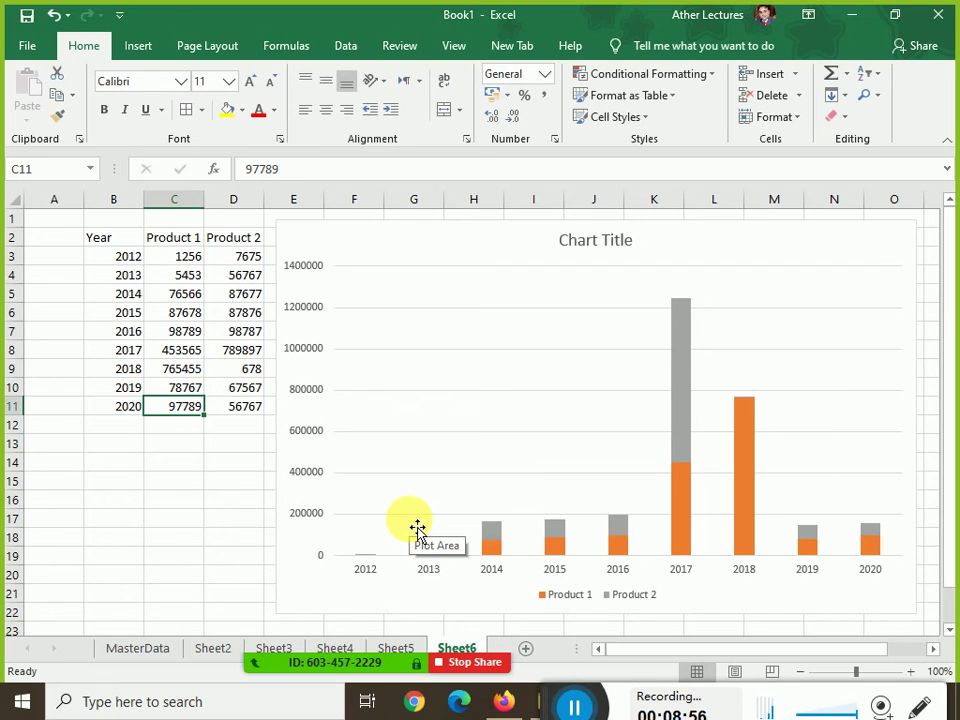
pyautogui.press('Up')
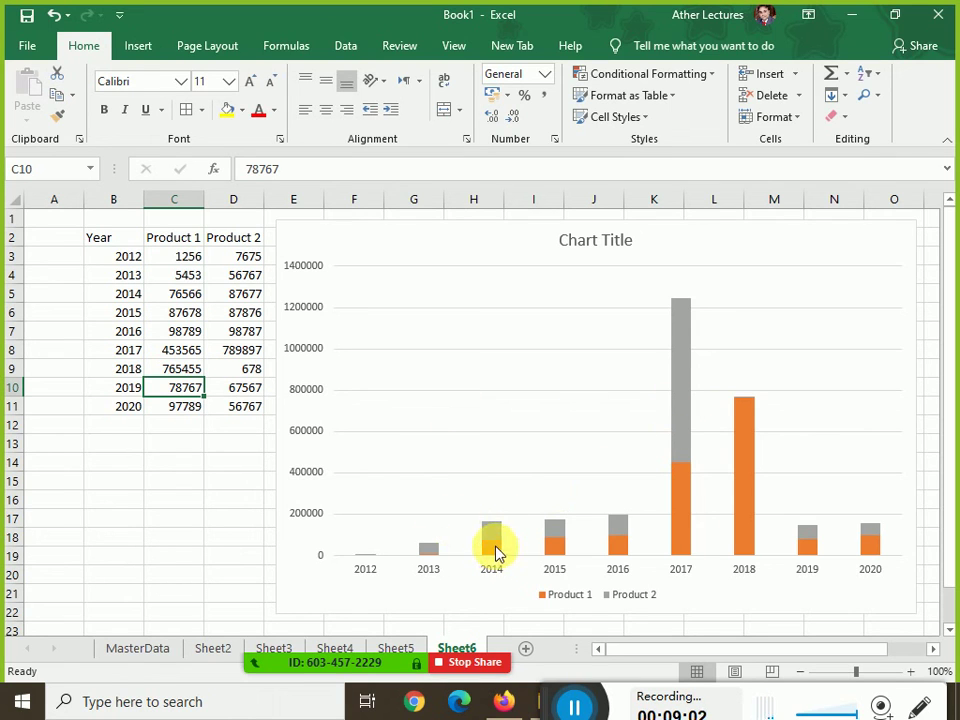
# Change the chart back to the Clustered Column type
pyautogui.click(695, 265)
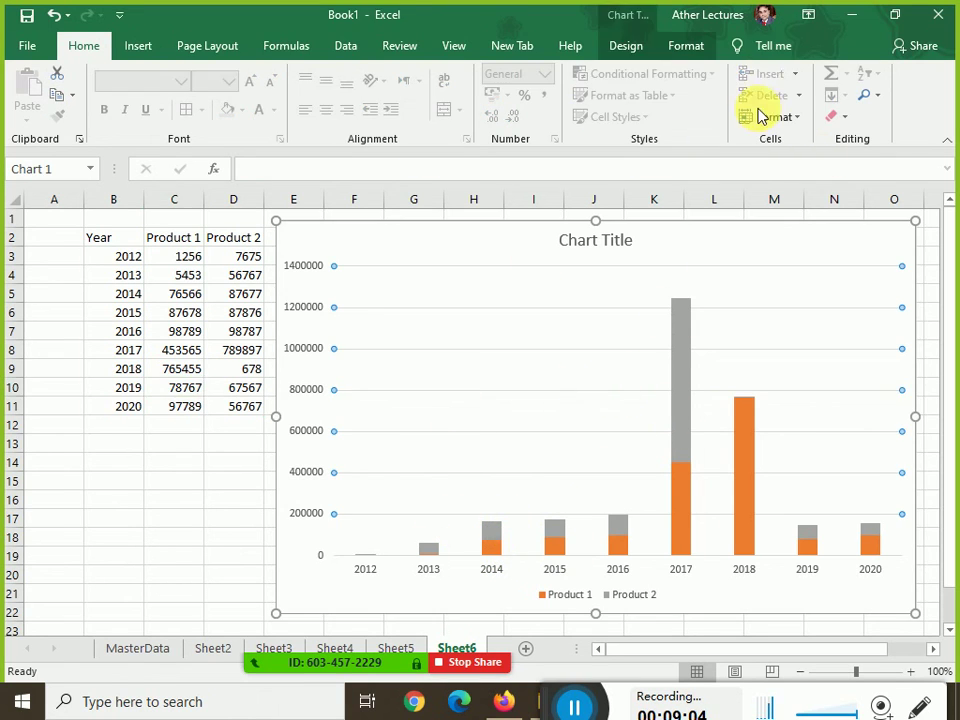
pyautogui.click(626, 46)
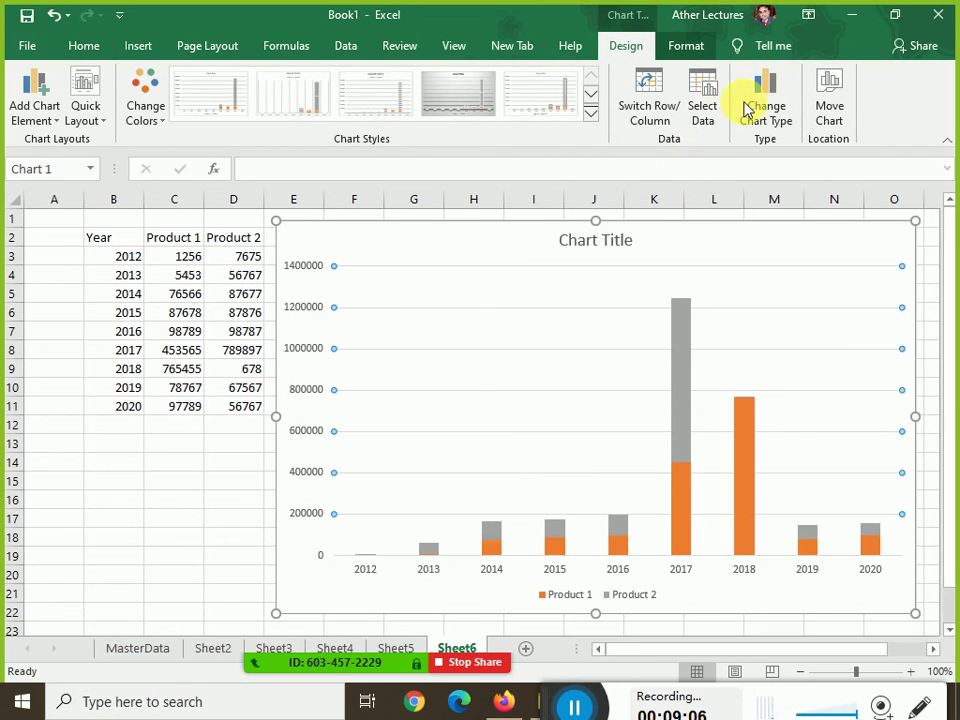
pyautogui.click(766, 110)
pyautogui.click(356, 155)
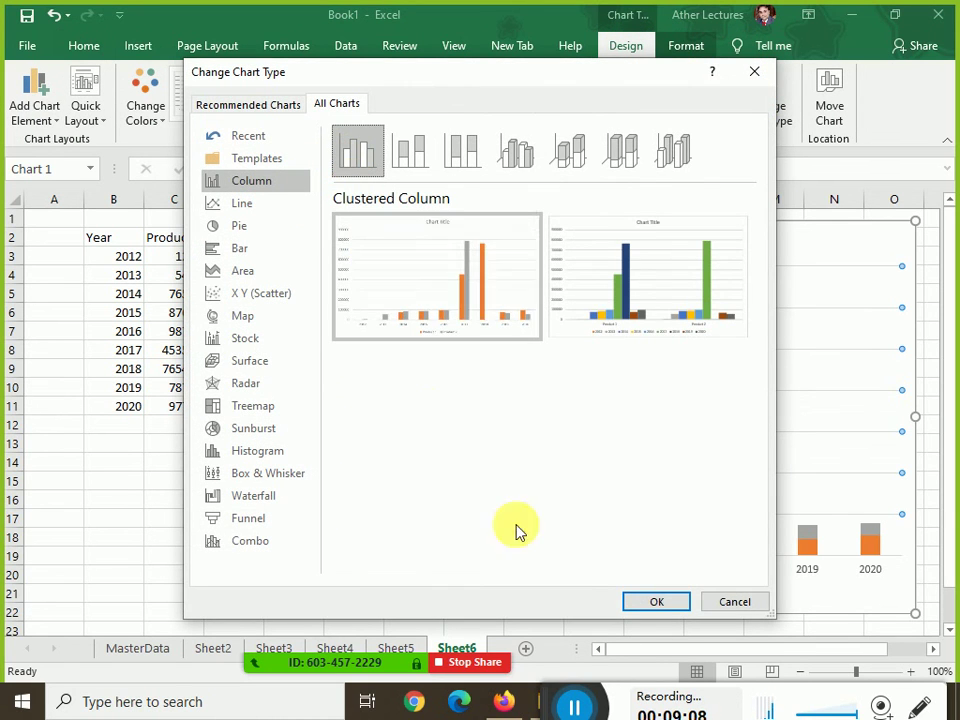
pyautogui.click(654, 598)
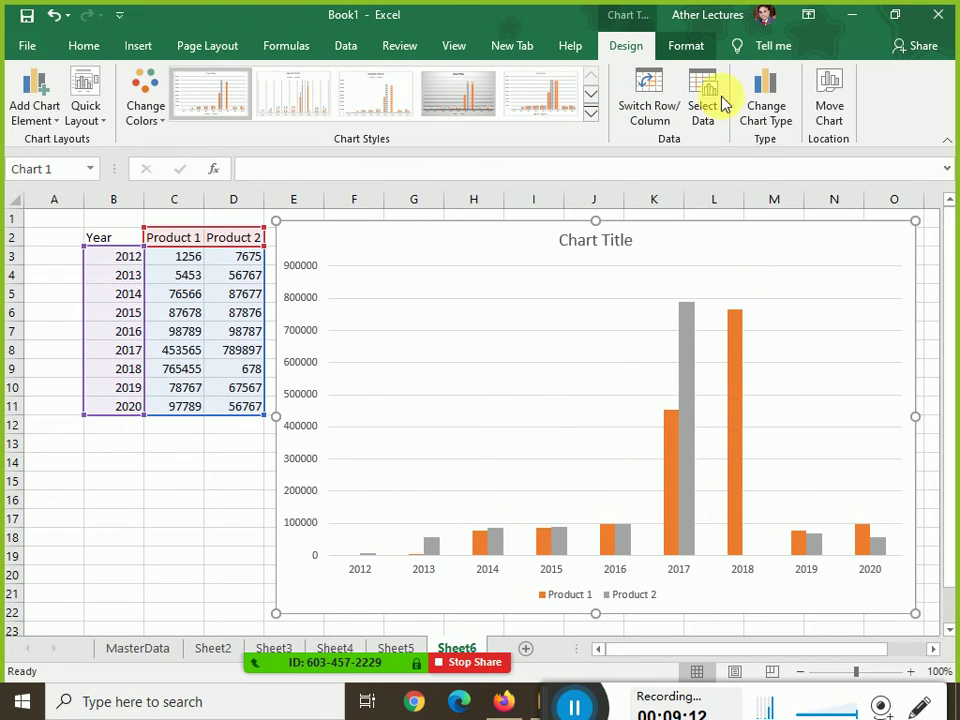
# Change the chart to 100% Stacked Column and move it slightly farther from the data table
pyautogui.click(764, 107)
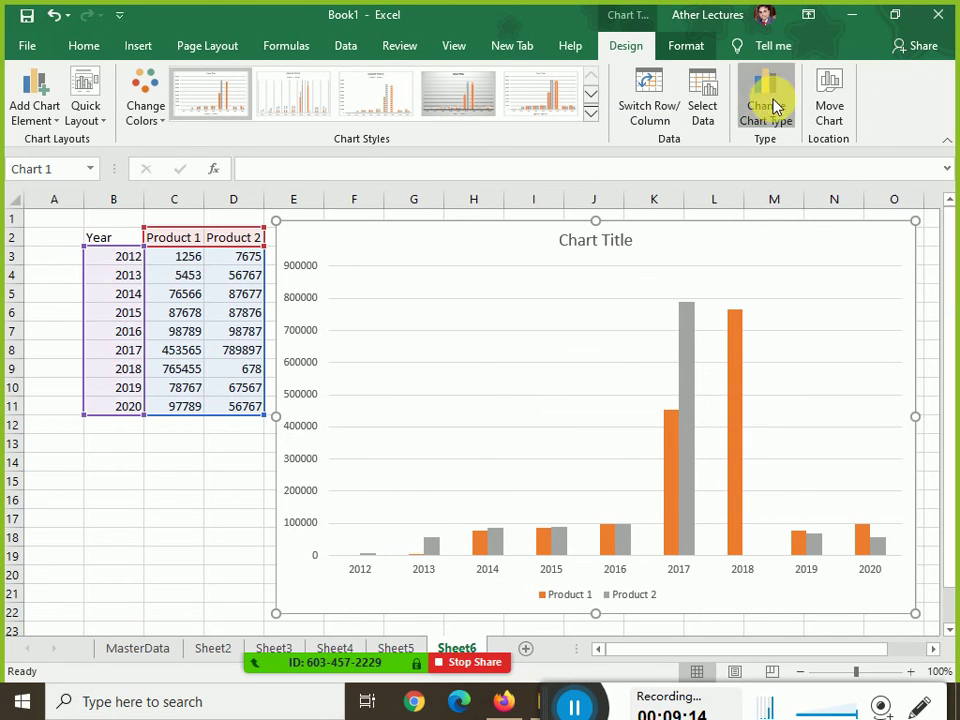
pyautogui.click(418, 155)
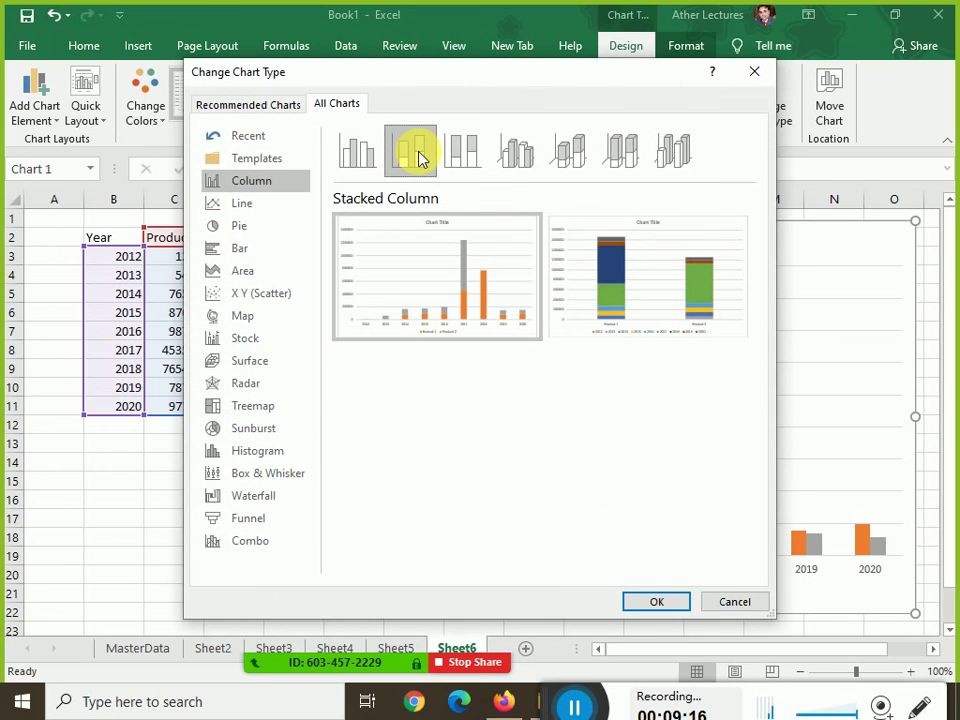
pyautogui.moveTo(490, 283)
pyautogui.click(465, 148)
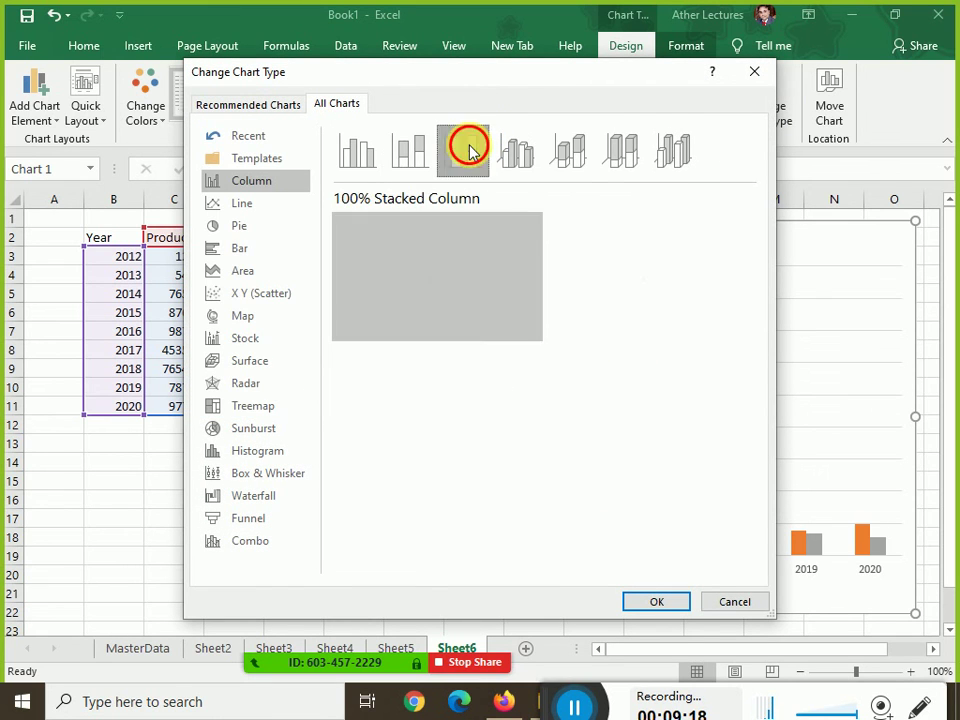
pyautogui.click(656, 602)
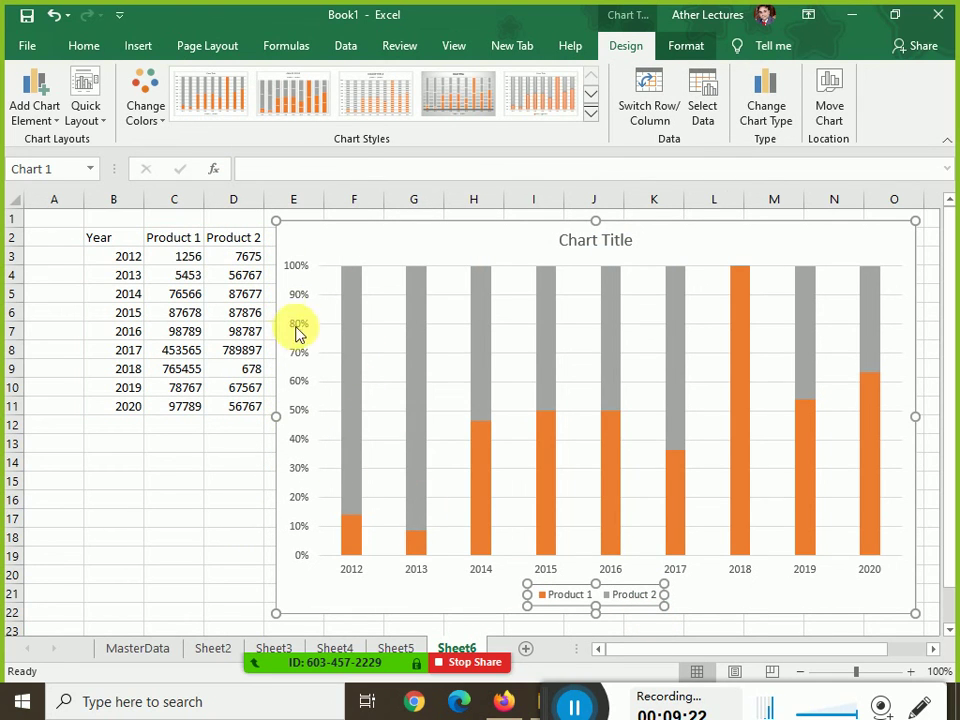
pyautogui.moveTo(328, 237); pyautogui.dragTo(351, 235)
# Compare the 2012 and 2013 values of Product 1 and Product 2 with their percentage shares in the chart
pyautogui.click(203, 257)
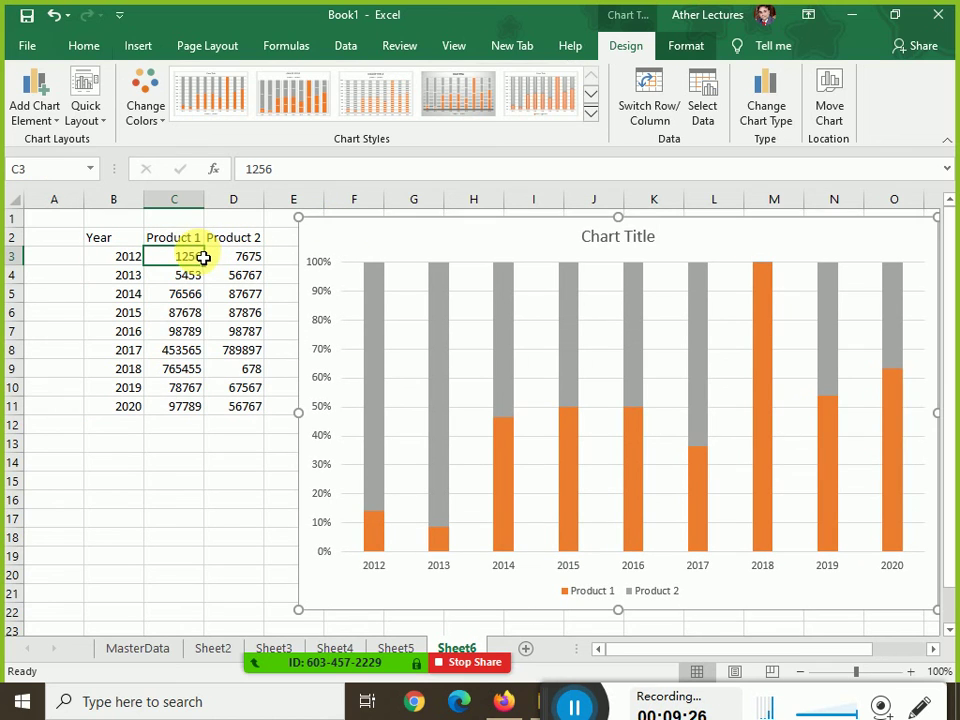
pyautogui.moveTo(201, 261); pyautogui.dragTo(235, 258)
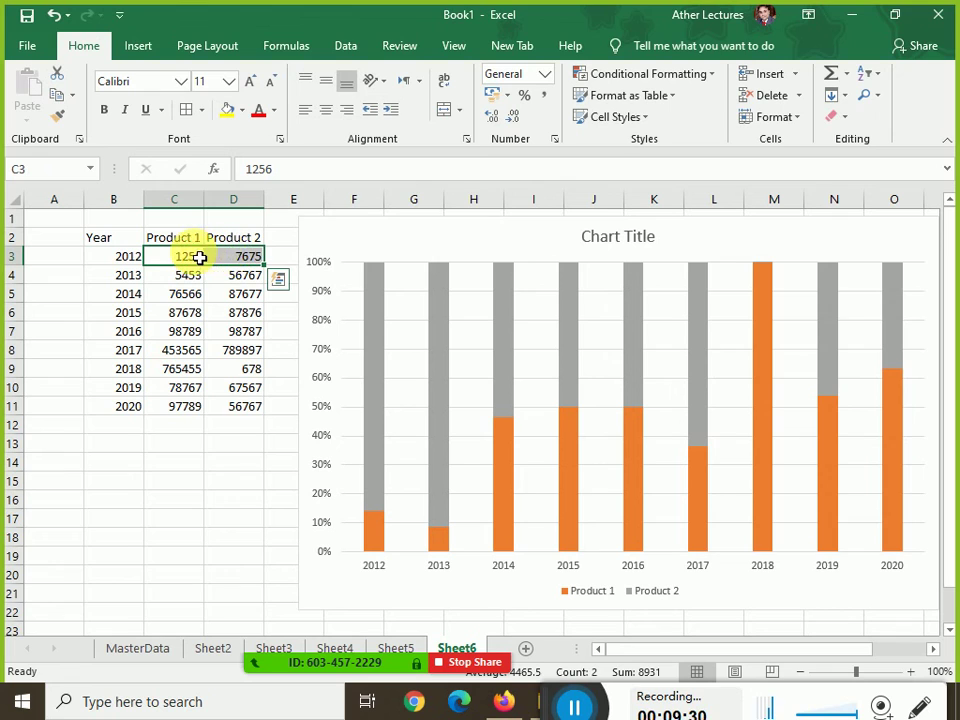
pyautogui.click(197, 257)
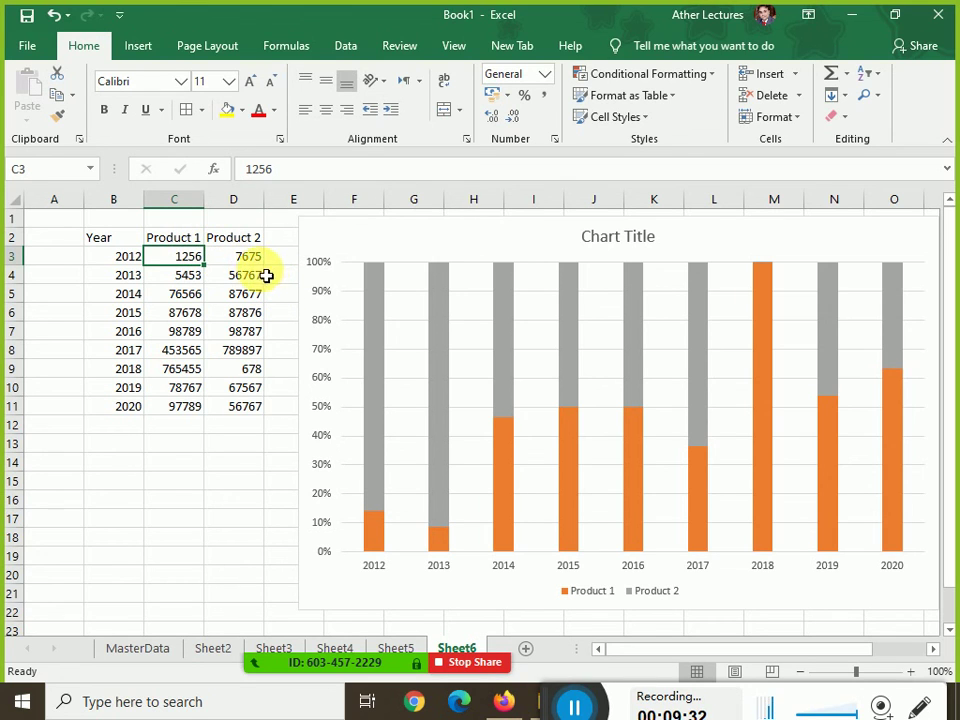
pyautogui.click(251, 259)
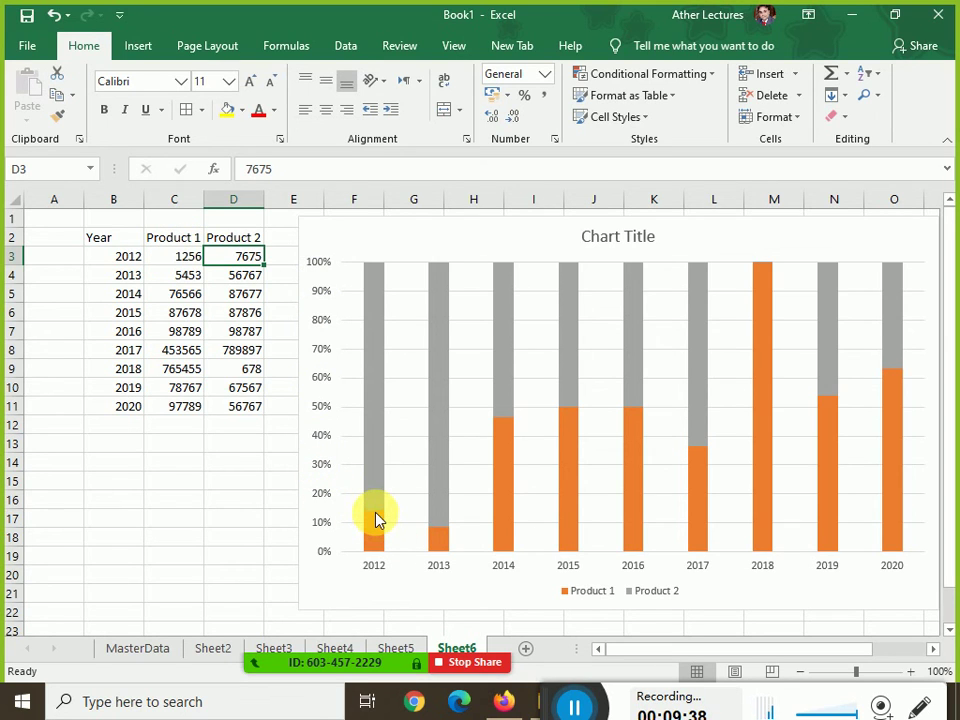
pyautogui.moveTo(378, 518)
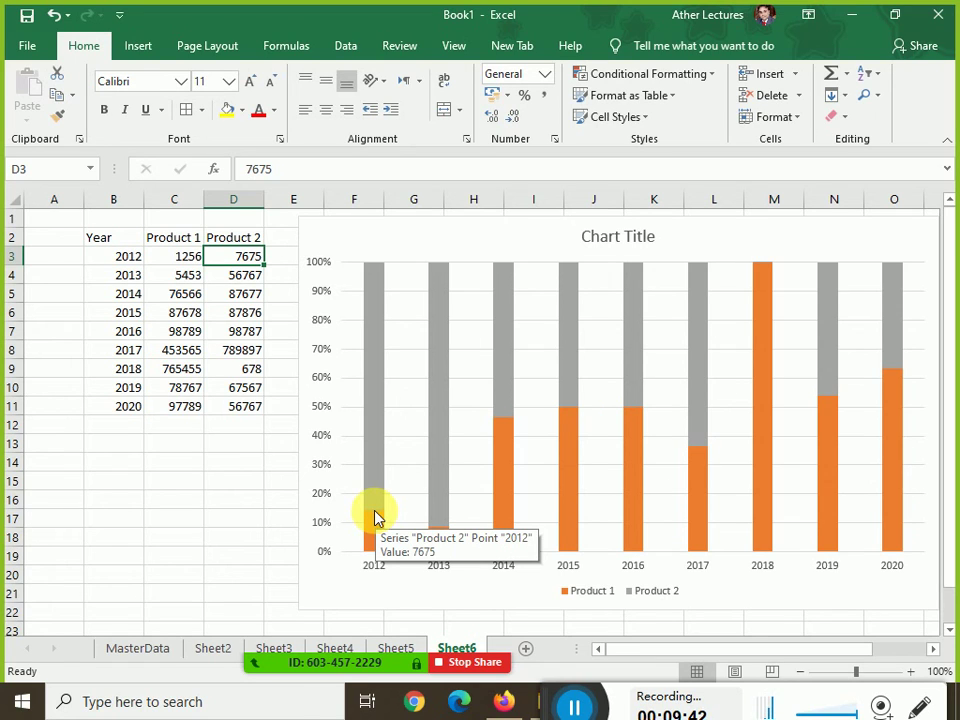
pyautogui.moveTo(437, 539)
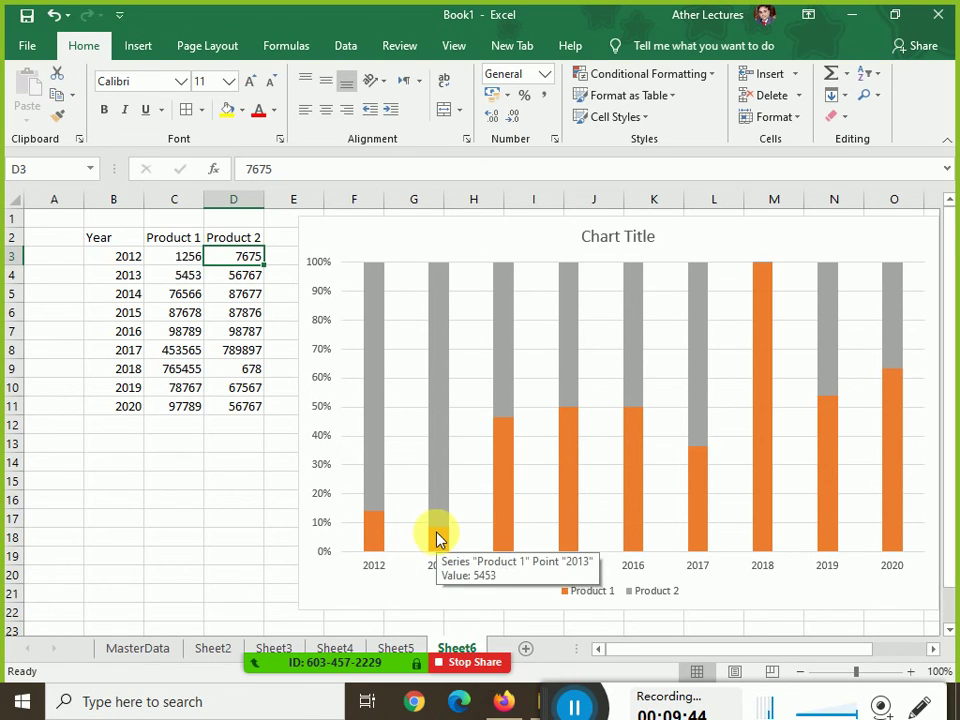
pyautogui.click(176, 274)
pyautogui.click(246, 279)
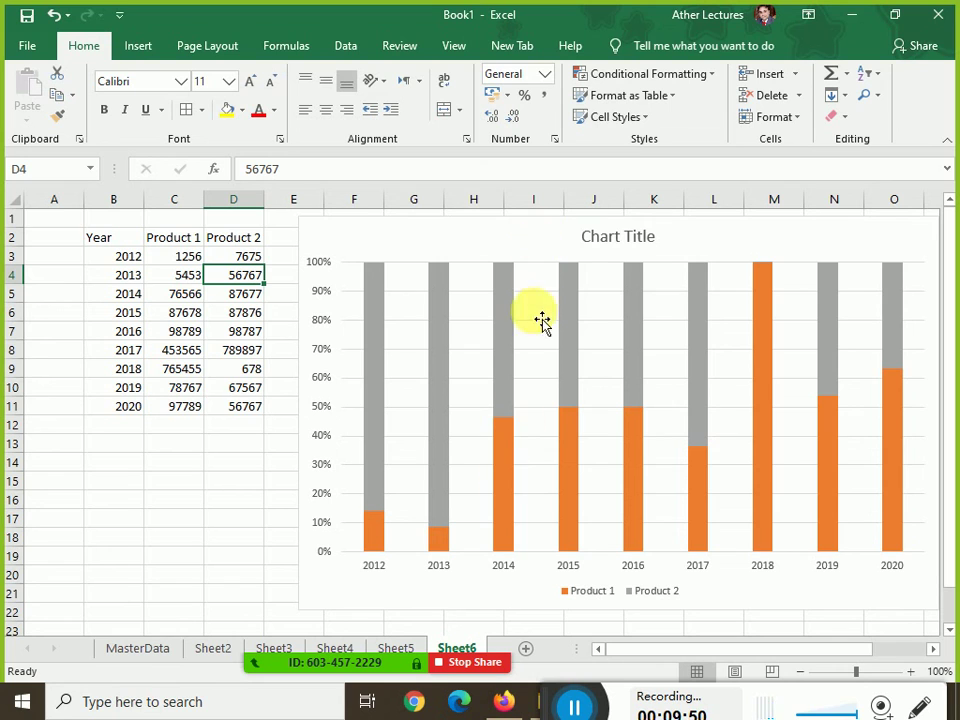
# Preview the 3-D clustered, stacked and 100% stacked variants, and apply the 3-D Column type to the chart
pyautogui.click(527, 255)
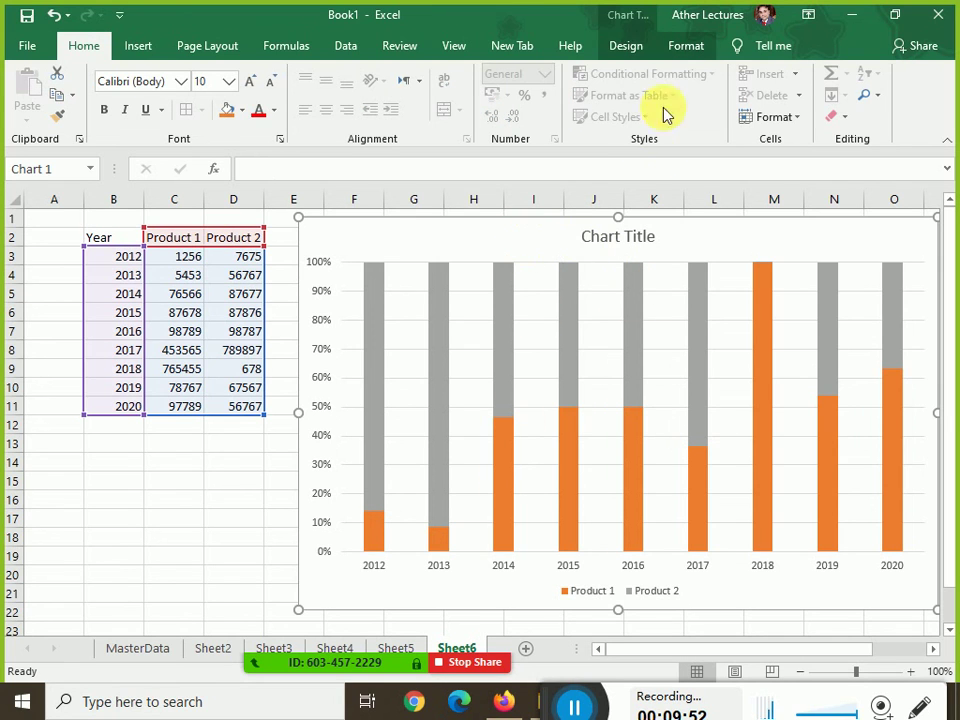
pyautogui.click(632, 48)
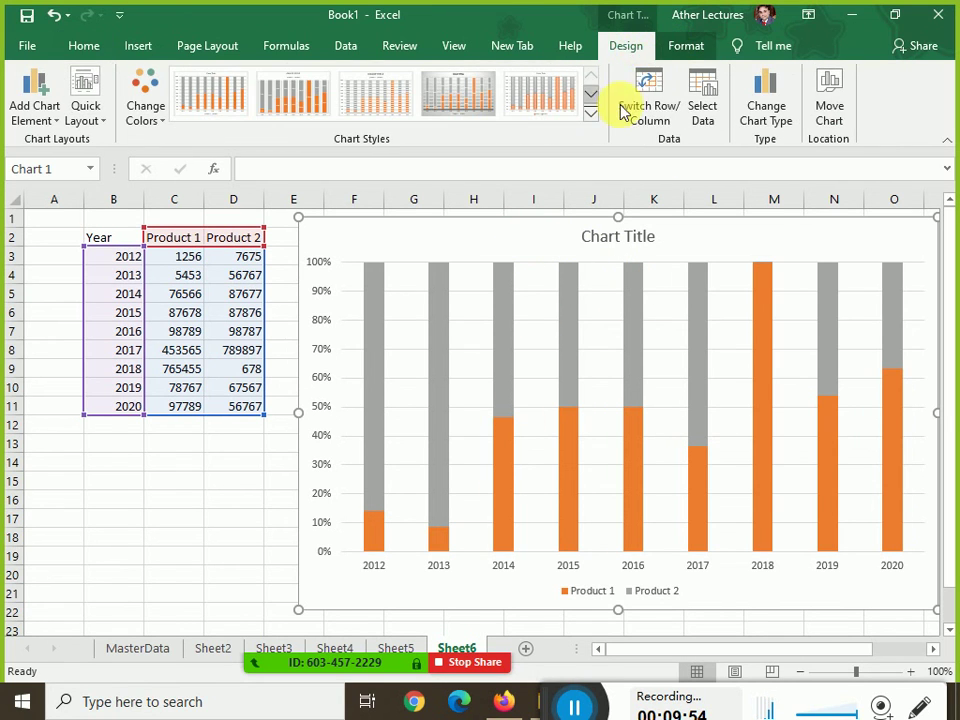
pyautogui.click(703, 113)
pyautogui.press('Escape')
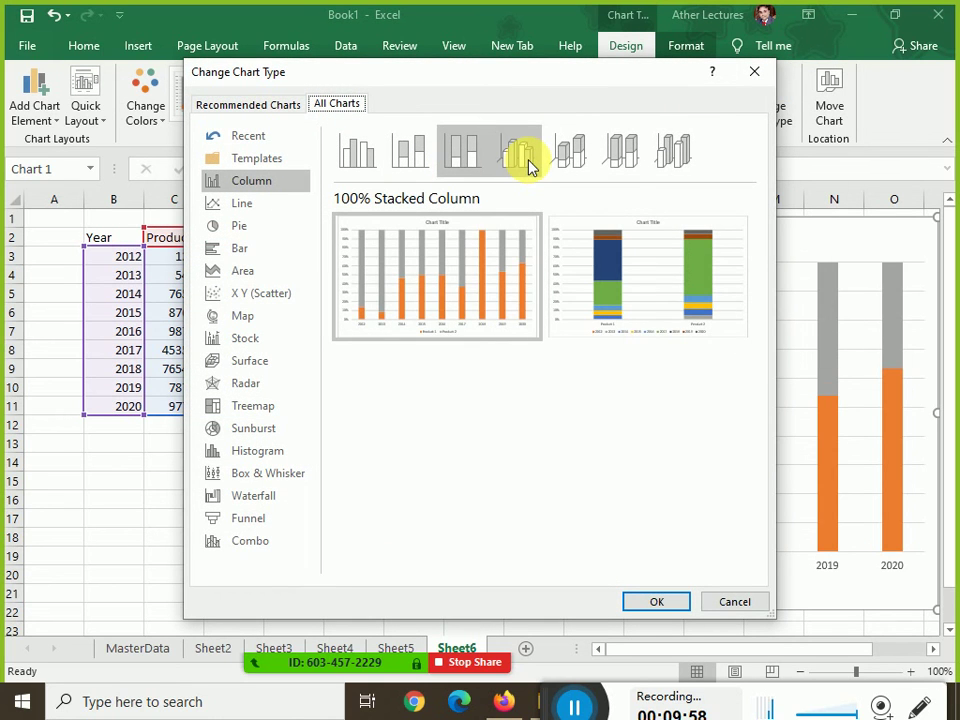
pyautogui.click(528, 157)
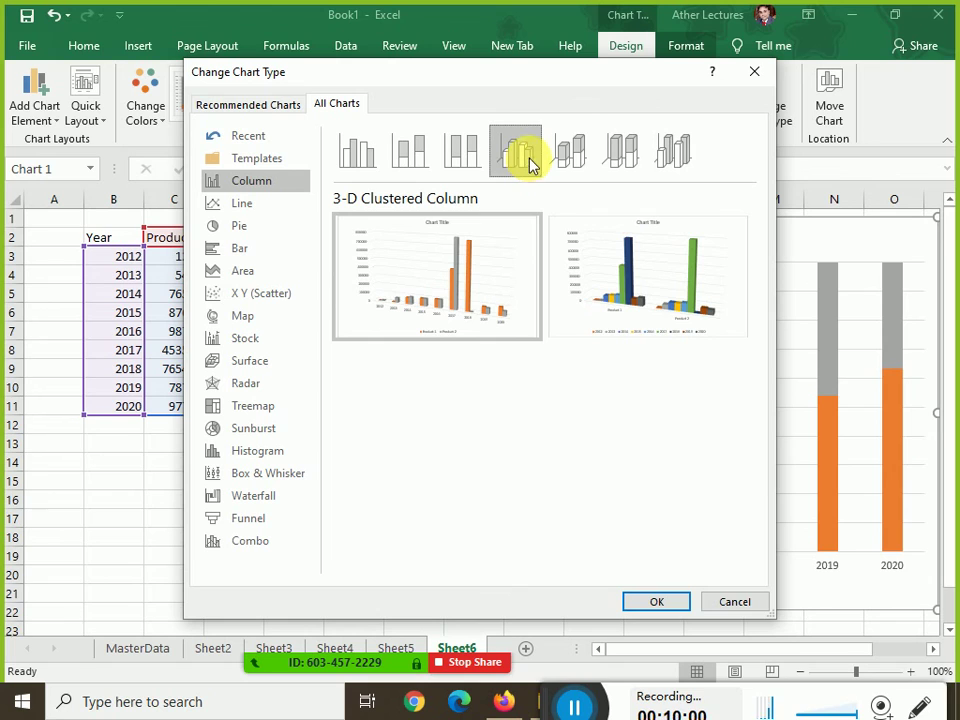
pyautogui.click(577, 167)
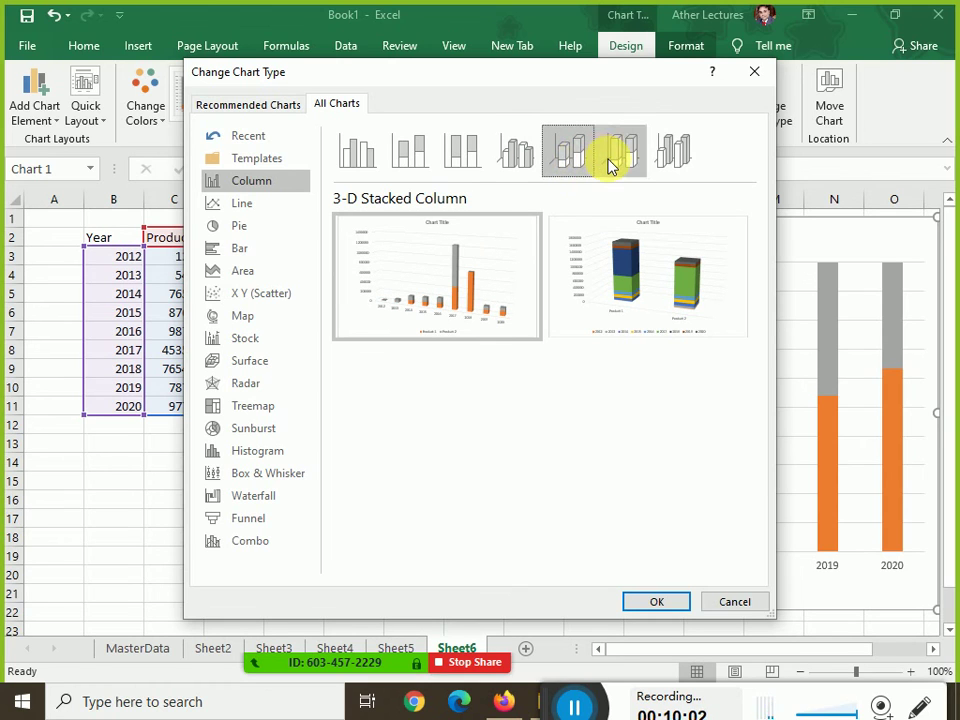
pyautogui.click(613, 166)
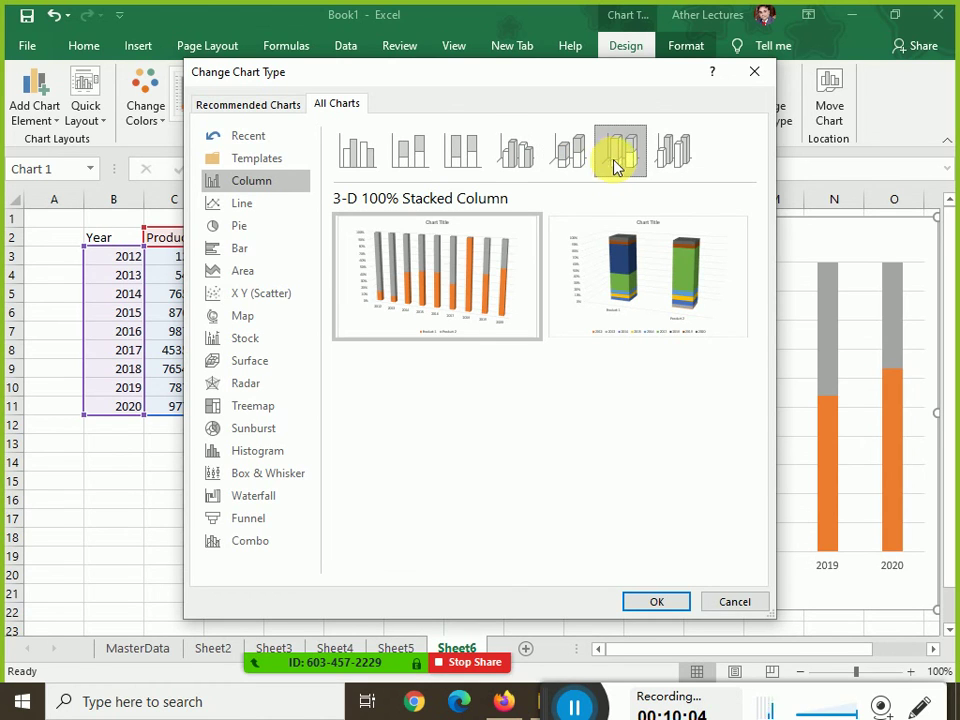
pyautogui.click(662, 165)
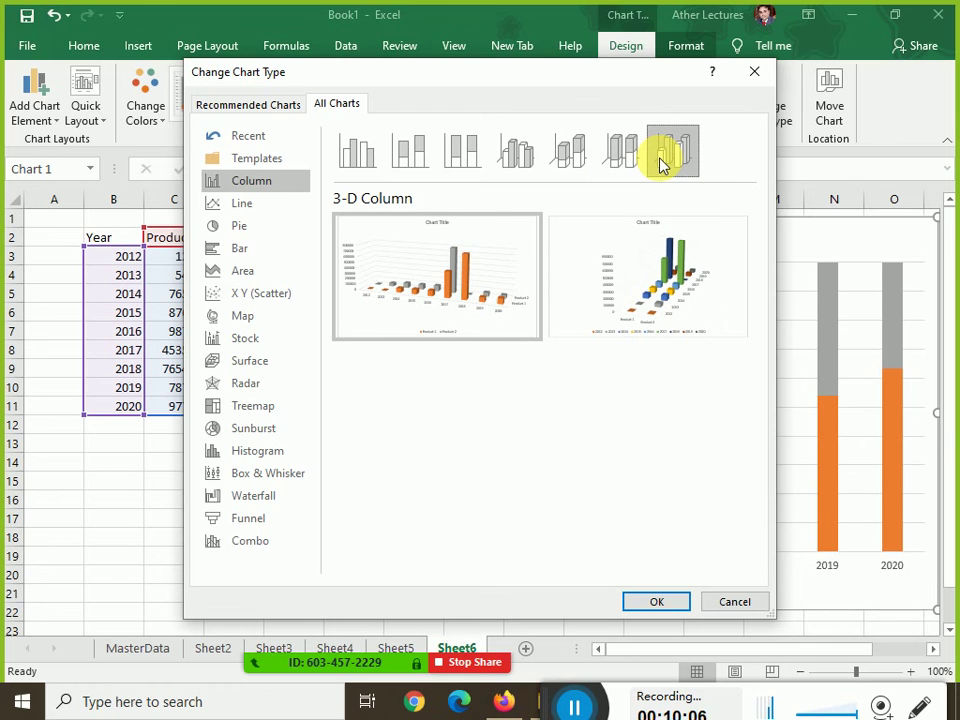
pyautogui.click(645, 604)
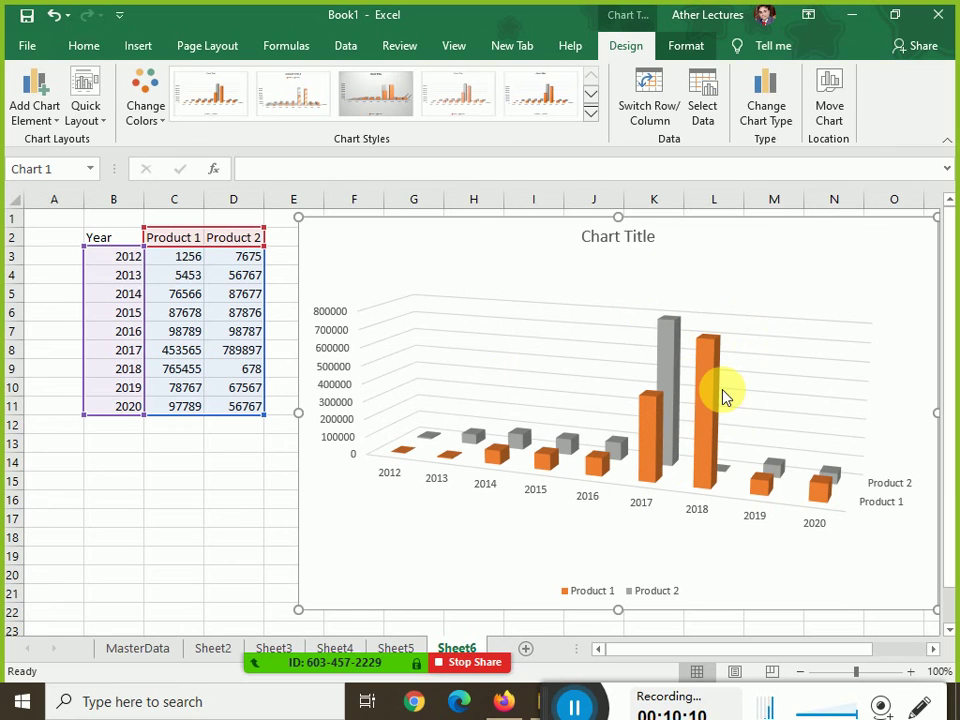
# Open the 3-D rotation settings of the chart area
pyautogui.click(878, 300)
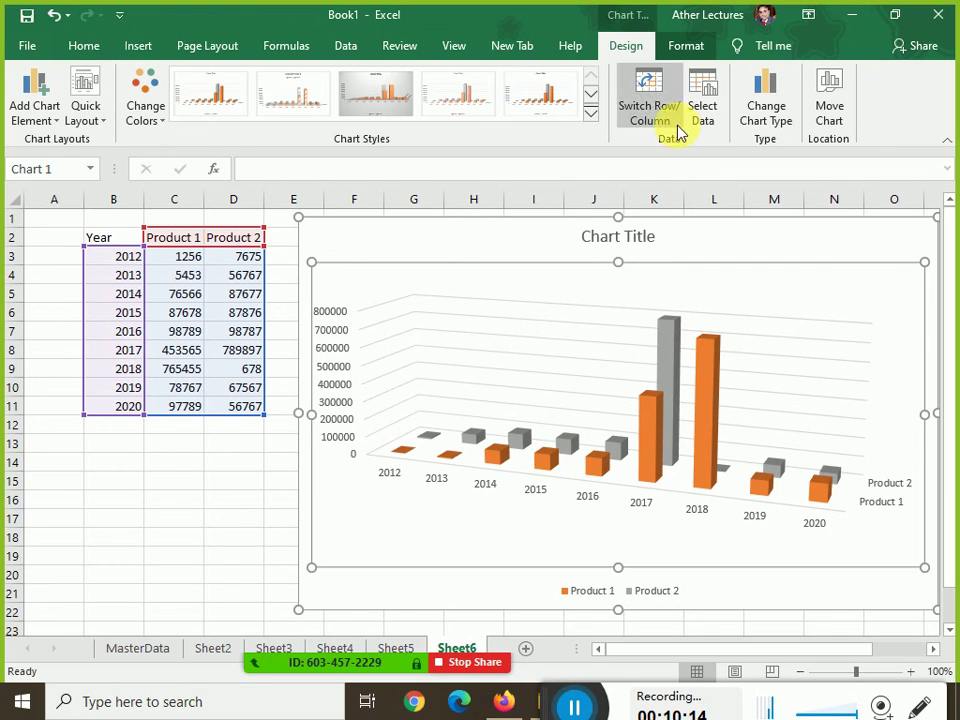
pyautogui.rightClick(724, 240)
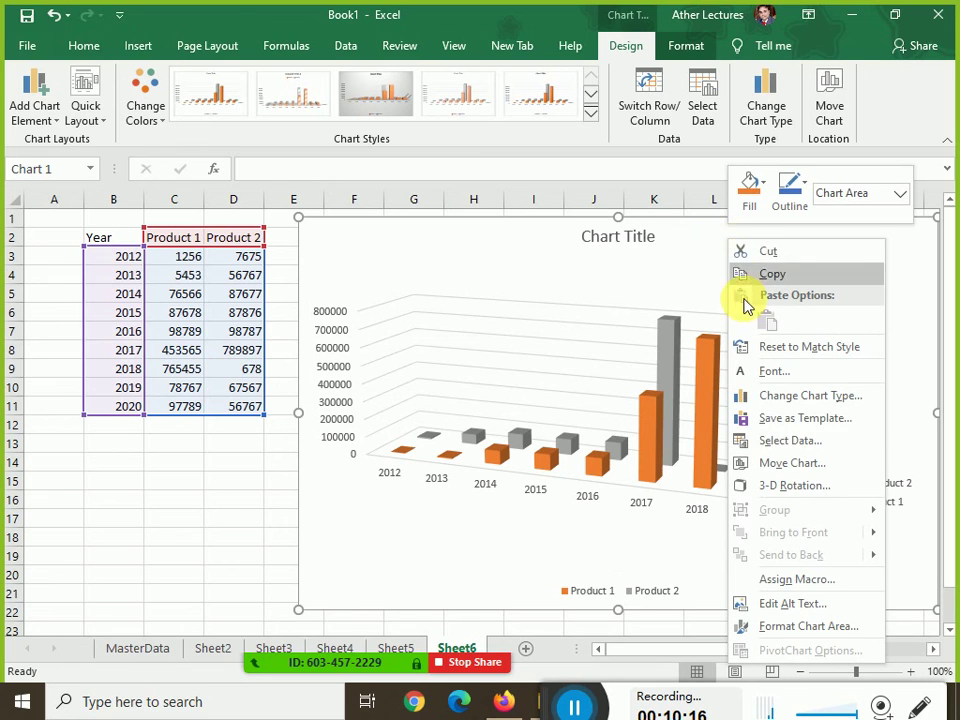
pyautogui.click(814, 489)
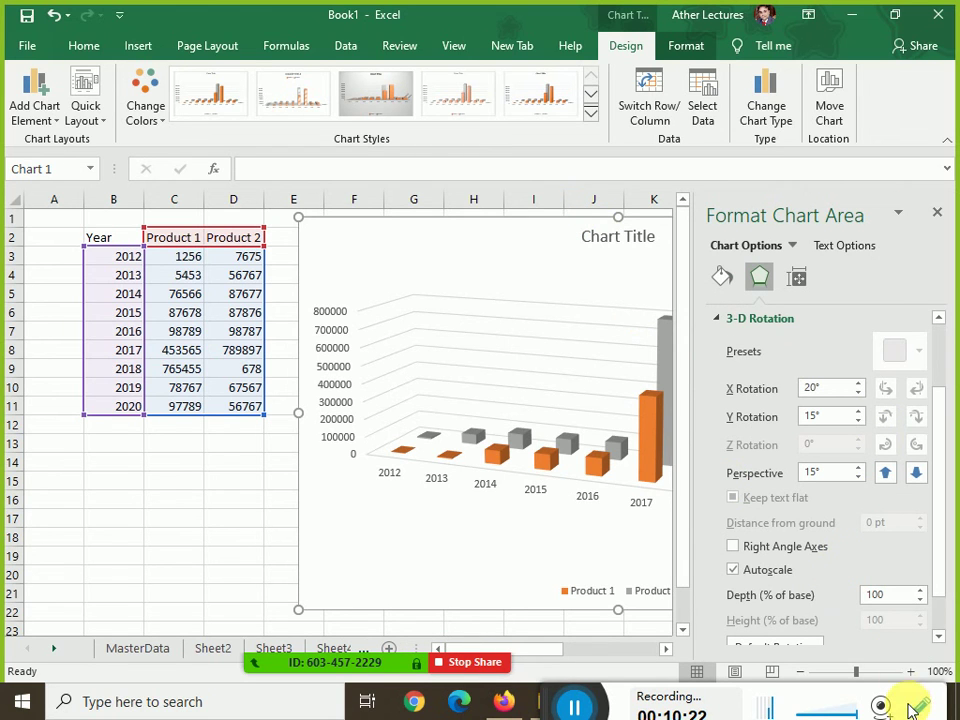
# Select the plot area of the 3-D column chart to bring up its own 3-D rotation settings
pyautogui.click(231, 544)
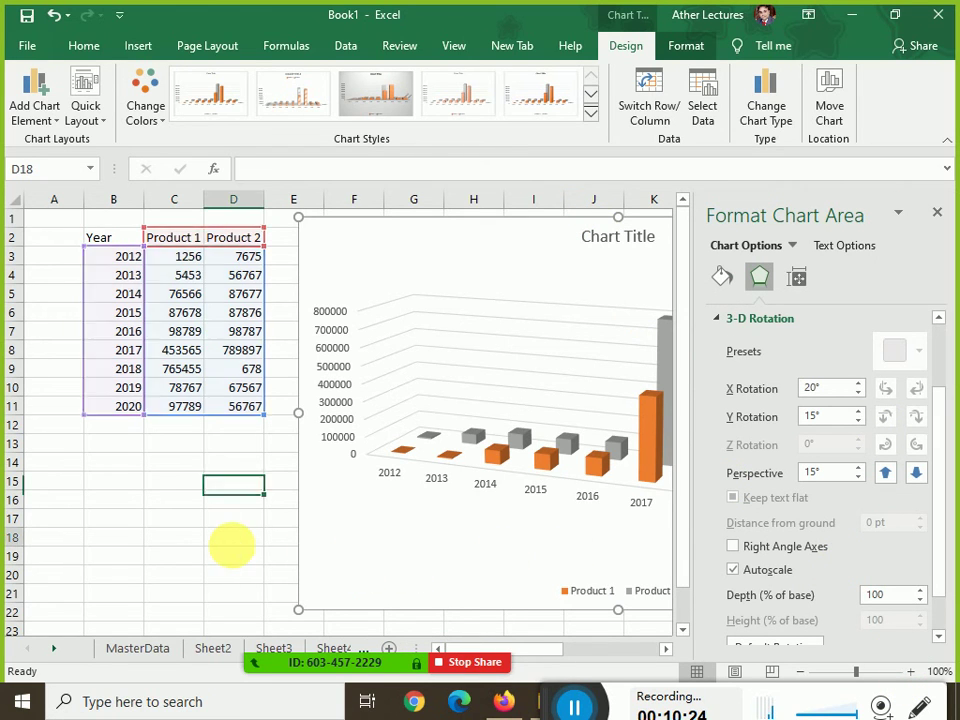
pyautogui.press('Right')
pyautogui.press('Right')
pyautogui.press('Right')
pyautogui.press('Right')
pyautogui.press('Right')
pyautogui.press('Right')
pyautogui.press('Right')
pyautogui.press('Right')
pyautogui.press('Right')
pyautogui.press('Right')
pyautogui.press('Right')
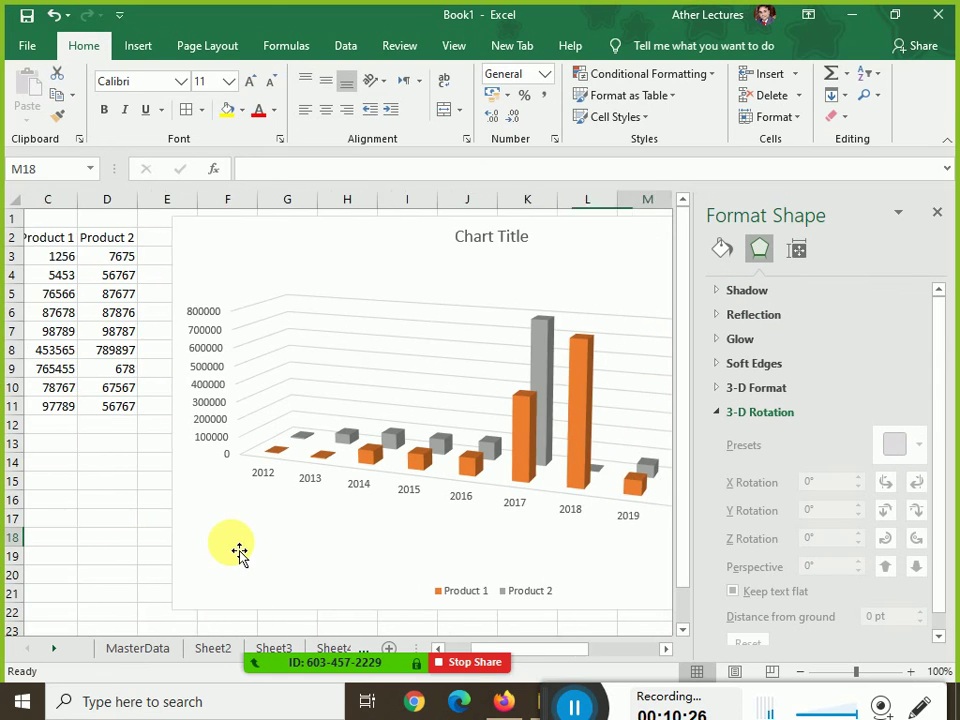
pyautogui.click(427, 297)
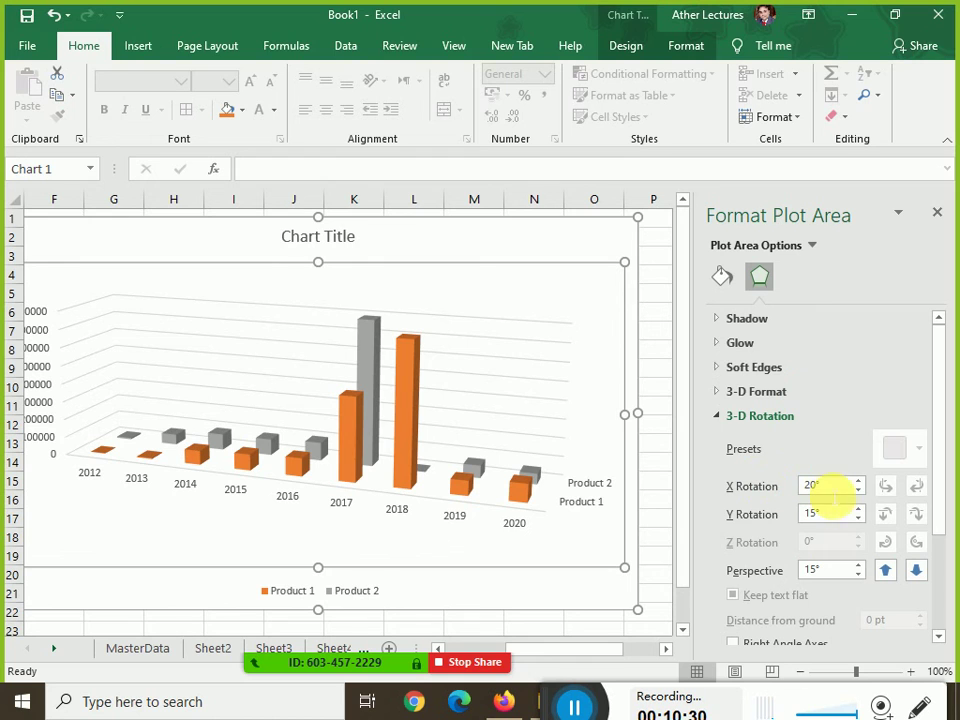
# Try an X Rotation of 50° on the plot area and return it to 20°
pyautogui.click(857, 481)
pyautogui.click(857, 481)
pyautogui.click(857, 481)
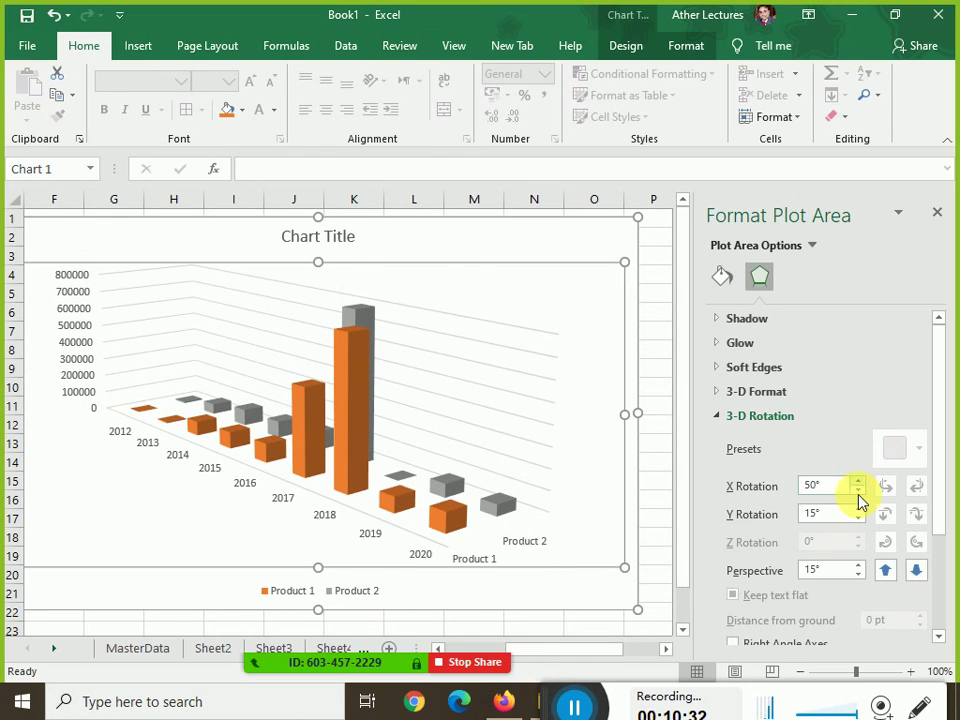
pyautogui.click(857, 491)
pyautogui.click(857, 491)
pyautogui.click(858, 492)
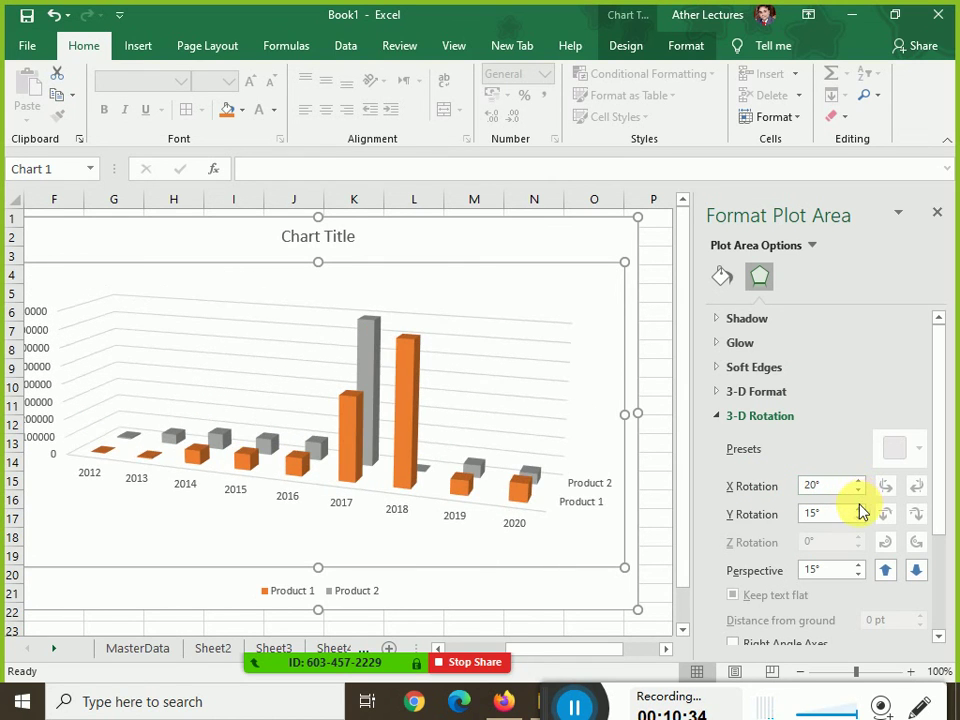
# Raise the plot area's Y Rotation to 50° and reduce it to 30°
pyautogui.click(858, 509)
pyautogui.click(858, 509)
pyautogui.click(858, 509)
pyautogui.click(858, 509)
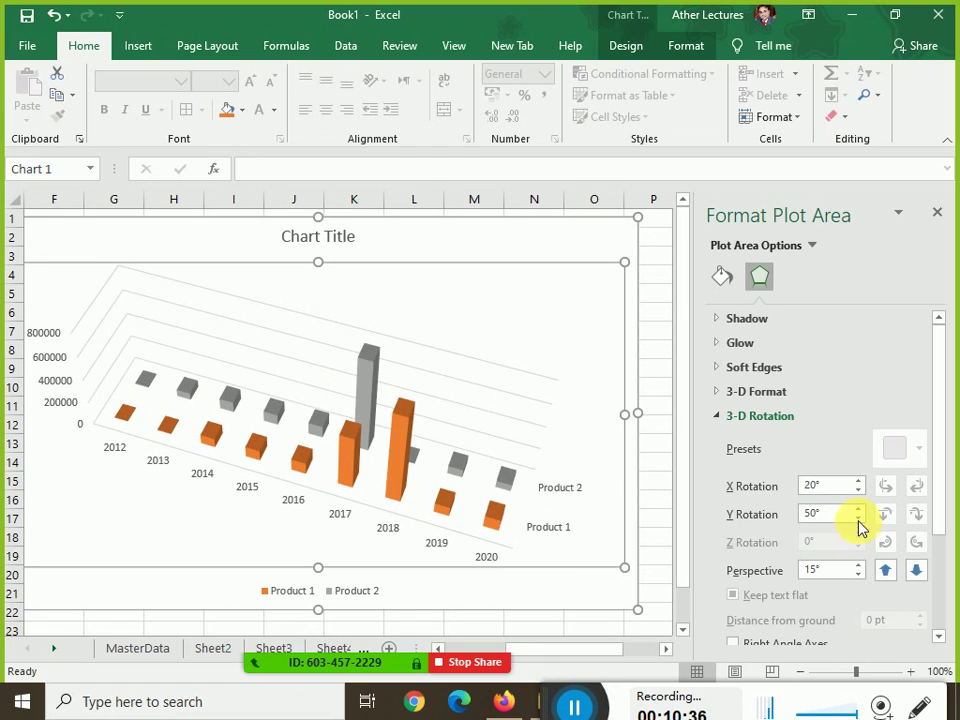
pyautogui.click(858, 518)
pyautogui.click(858, 518)
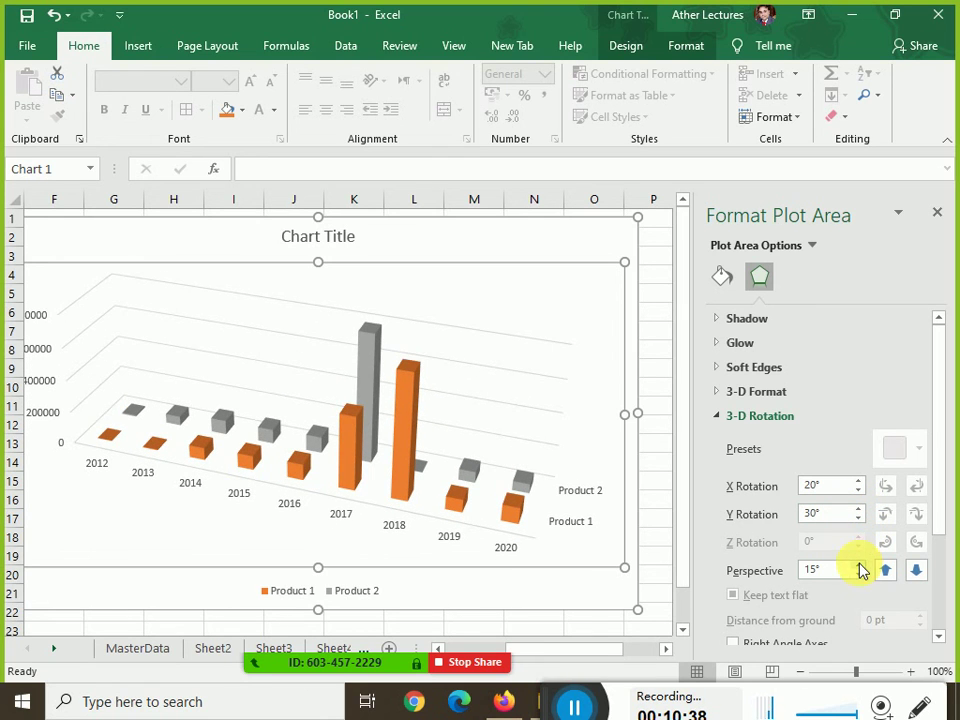
# Try a Perspective of 40° on the plot area and return it to 15°
pyautogui.click(858, 566)
pyautogui.click(858, 566)
pyautogui.click(858, 566)
pyautogui.click(858, 566)
pyautogui.click(858, 566)
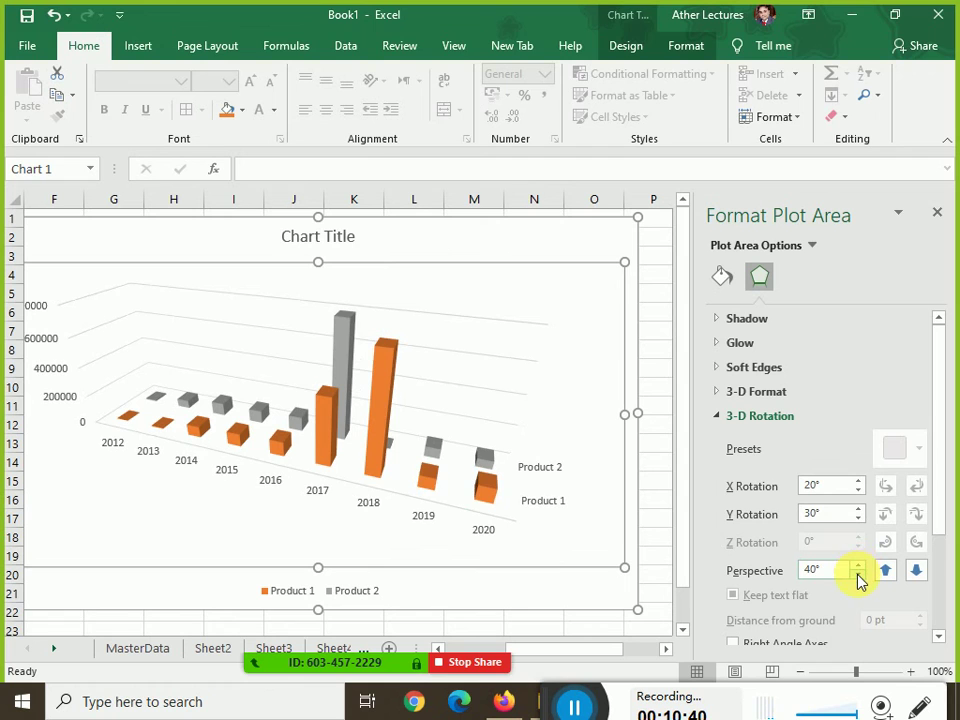
pyautogui.click(858, 574)
pyautogui.click(858, 574)
pyautogui.click(858, 574)
pyautogui.click(858, 574)
pyautogui.click(858, 574)
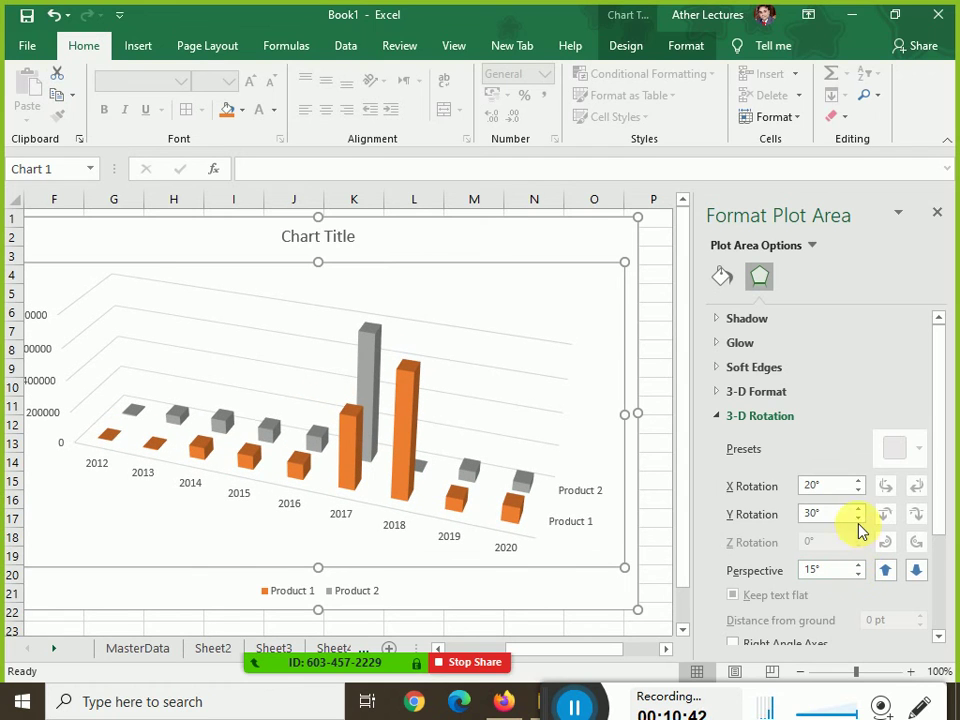
# Lower the plot area's Y Rotation and raise it step by step to 60°
pyautogui.click(858, 519)
pyautogui.click(858, 519)
pyautogui.click(858, 519)
pyautogui.click(858, 510)
pyautogui.click(858, 510)
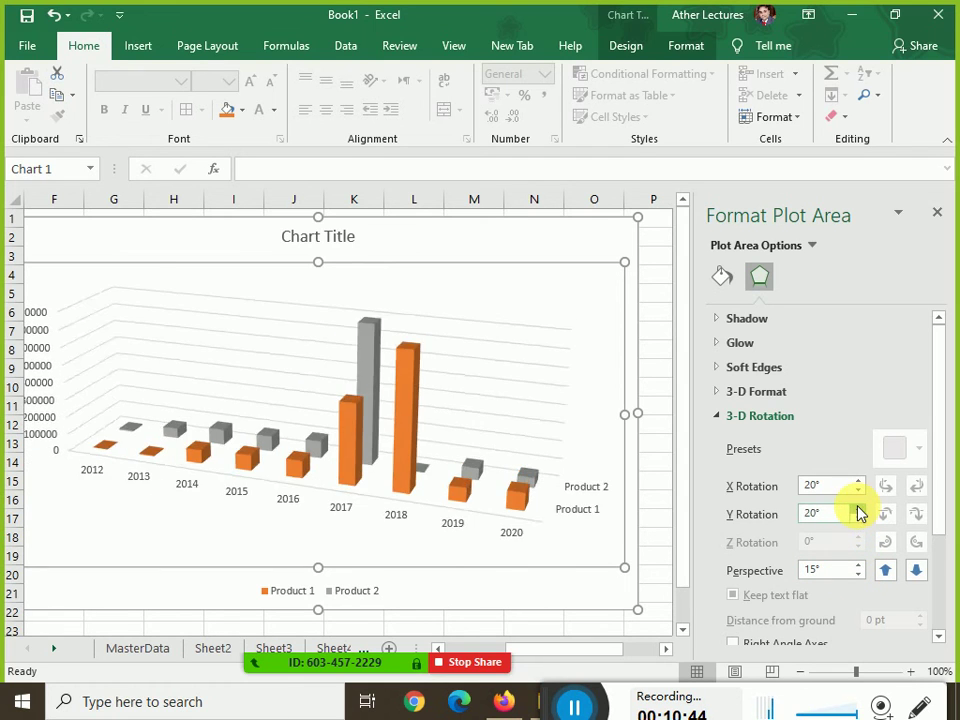
pyautogui.click(858, 510)
pyautogui.click(858, 510)
pyautogui.click(858, 510)
pyautogui.click(858, 510)
# Vary the plot area's X Rotation down to 0° and raise its Y Rotation to 80°
pyautogui.click(858, 490)
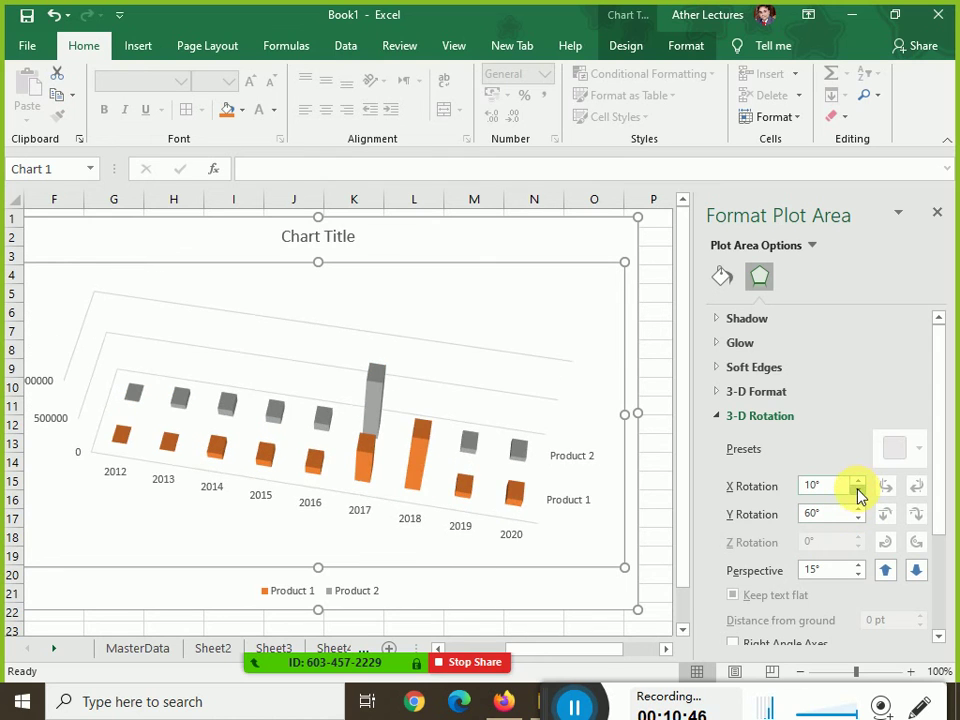
pyautogui.click(858, 482)
pyautogui.click(858, 482)
pyautogui.click(858, 490)
pyautogui.click(858, 490)
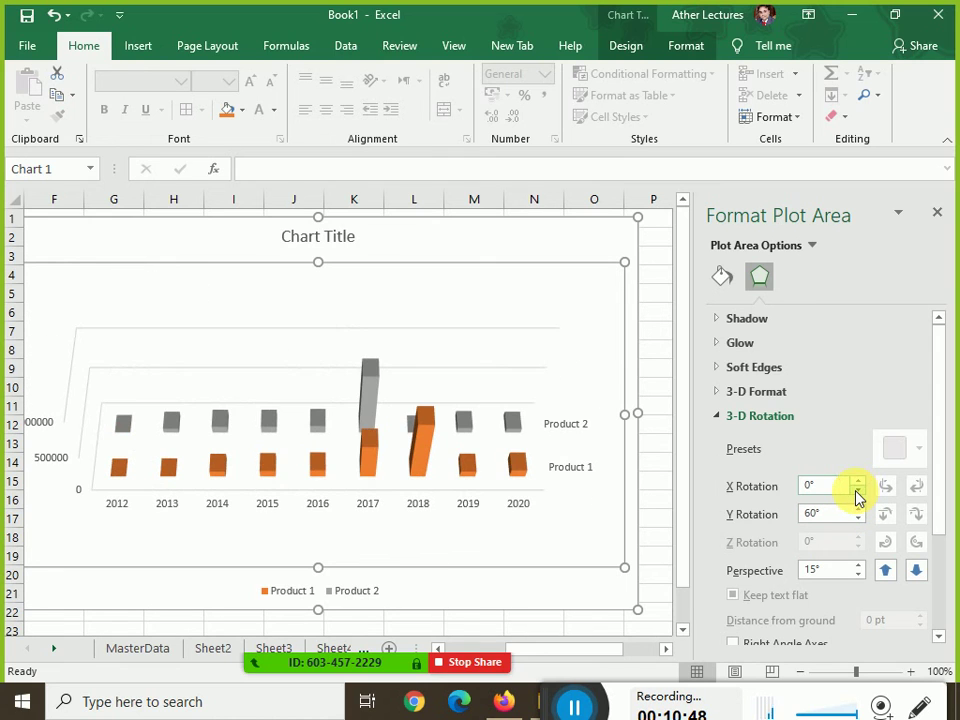
pyautogui.click(858, 509)
pyautogui.click(858, 509)
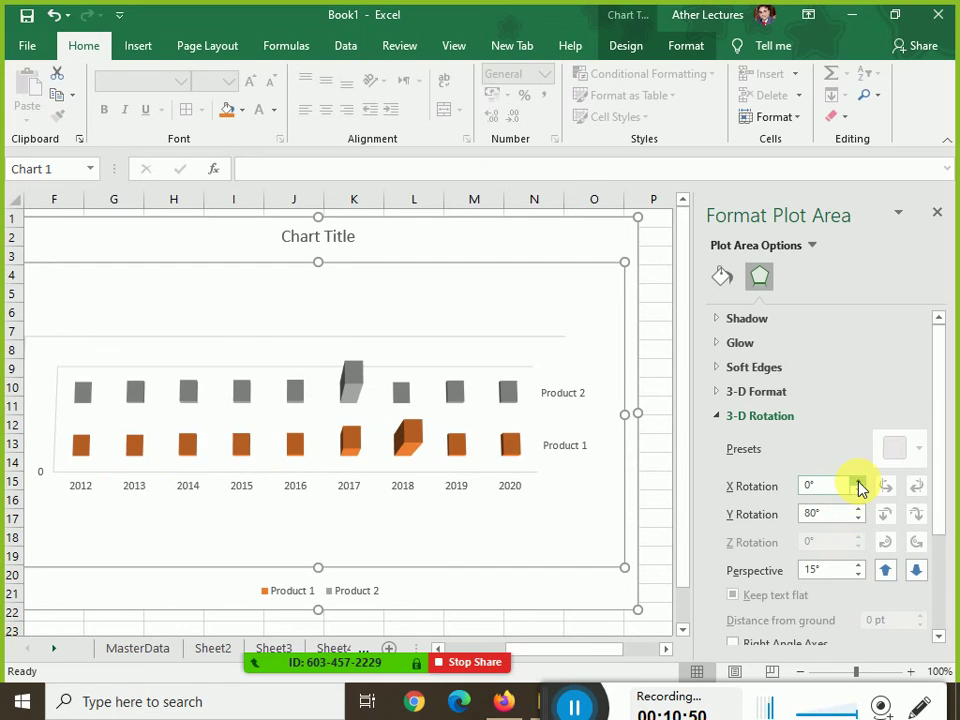
# Try higher X Rotation values on the near top-down view and return to 0°
pyautogui.click(858, 482)
pyautogui.click(858, 482)
pyautogui.click(858, 482)
pyautogui.click(858, 490)
pyautogui.click(858, 490)
pyautogui.click(858, 490)
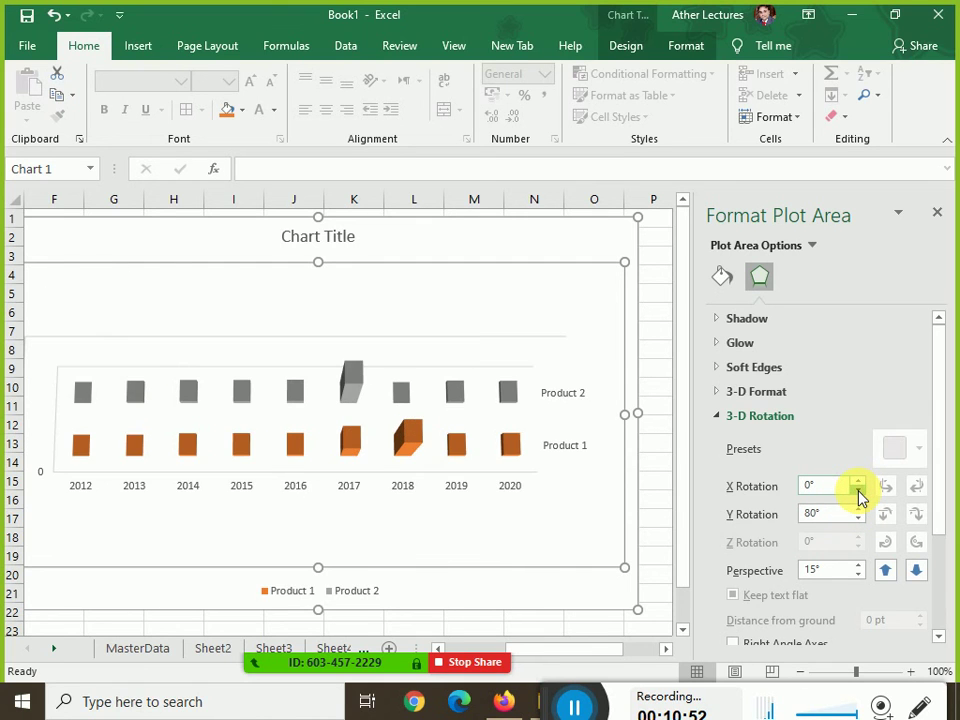
# Set both the X Rotation and the Y Rotation of the plot area to 20°
pyautogui.click(858, 482)
pyautogui.click(858, 482)
pyautogui.click(858, 518)
pyautogui.click(858, 518)
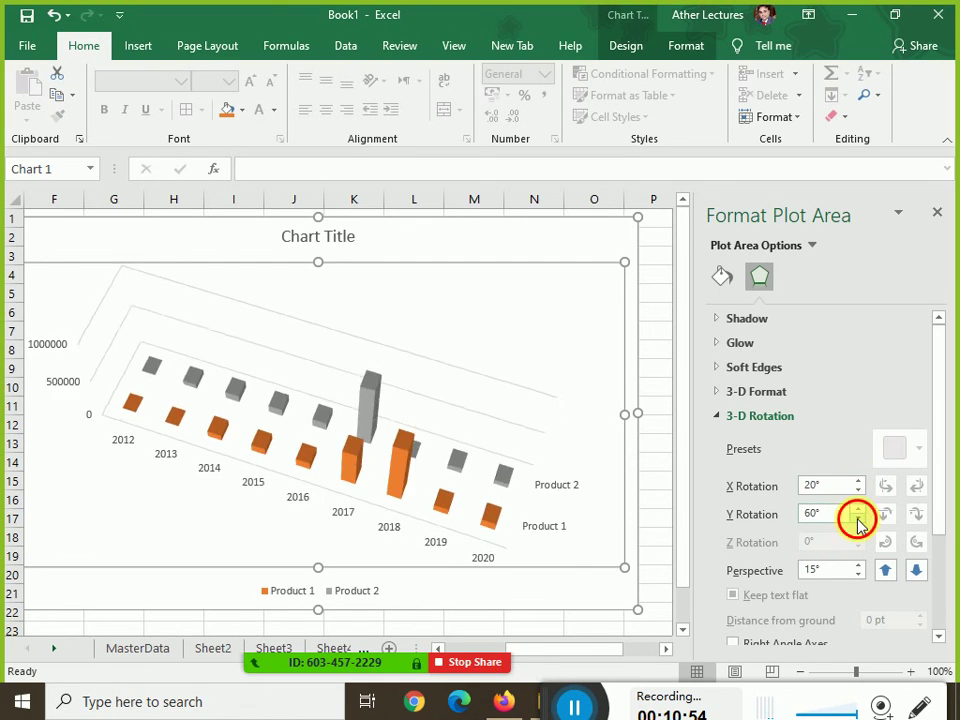
pyautogui.click(858, 518)
pyautogui.click(858, 518)
pyautogui.click(858, 518)
pyautogui.click(858, 518)
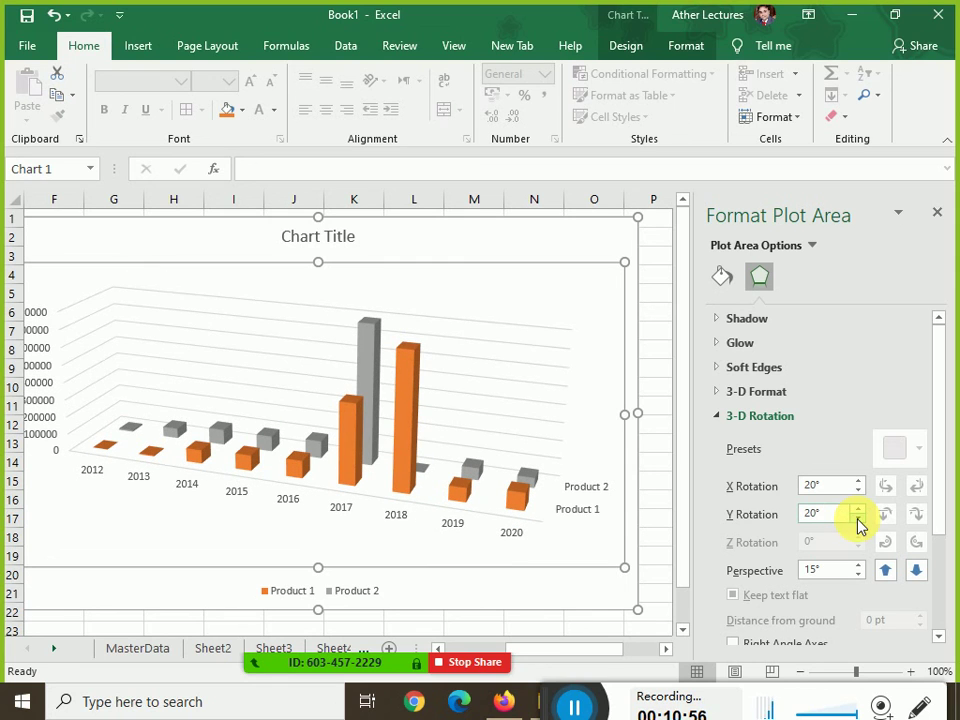
# Set the plot area's Perspective to 35° and close the formatting pane
pyautogui.click(858, 565)
pyautogui.click(858, 565)
pyautogui.click(858, 565)
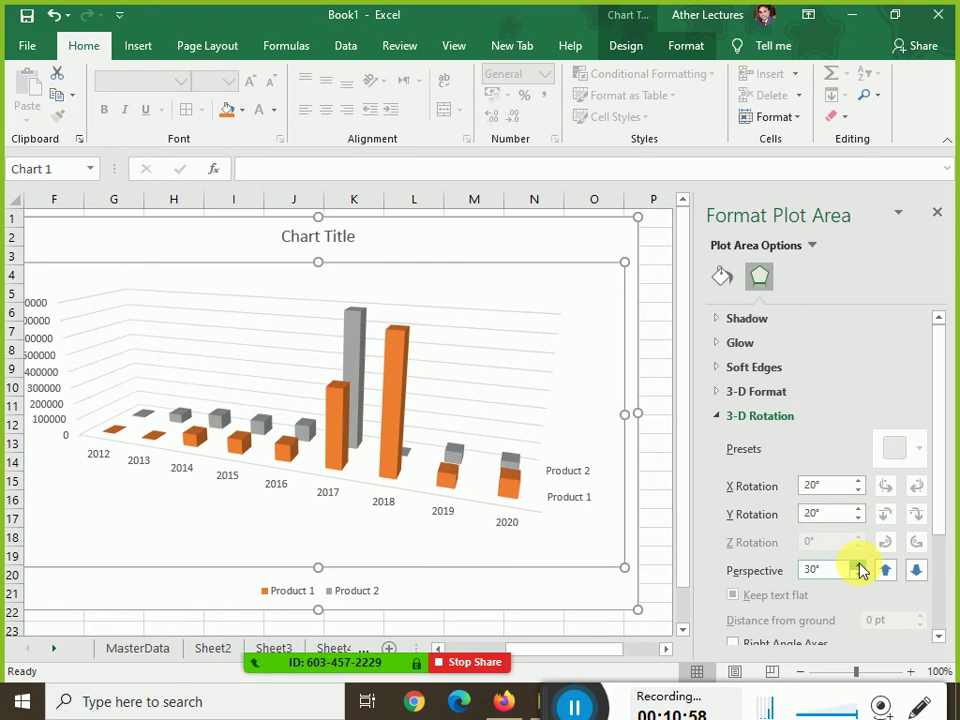
pyautogui.click(858, 566)
pyautogui.click(858, 566)
pyautogui.click(860, 576)
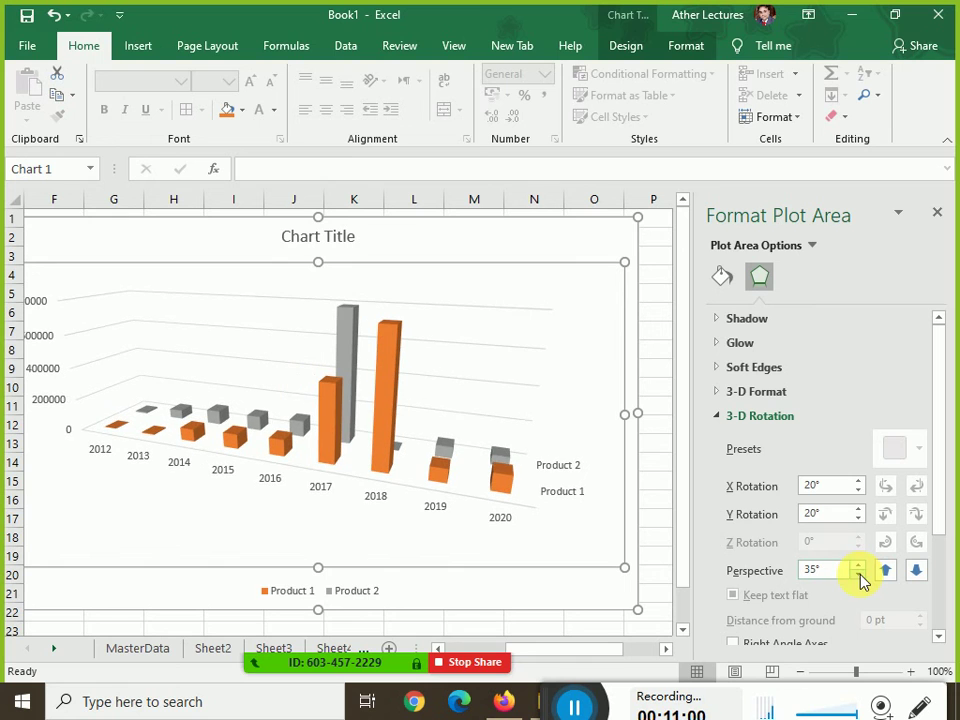
pyautogui.click(936, 212)
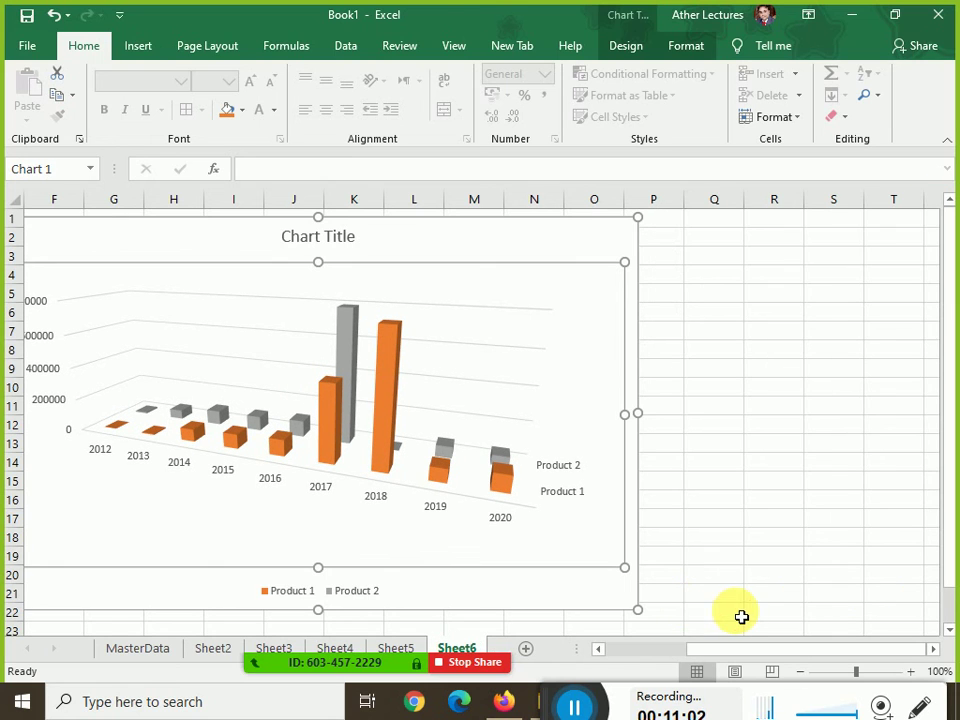
pyautogui.click(739, 615)
pyautogui.press('Home')
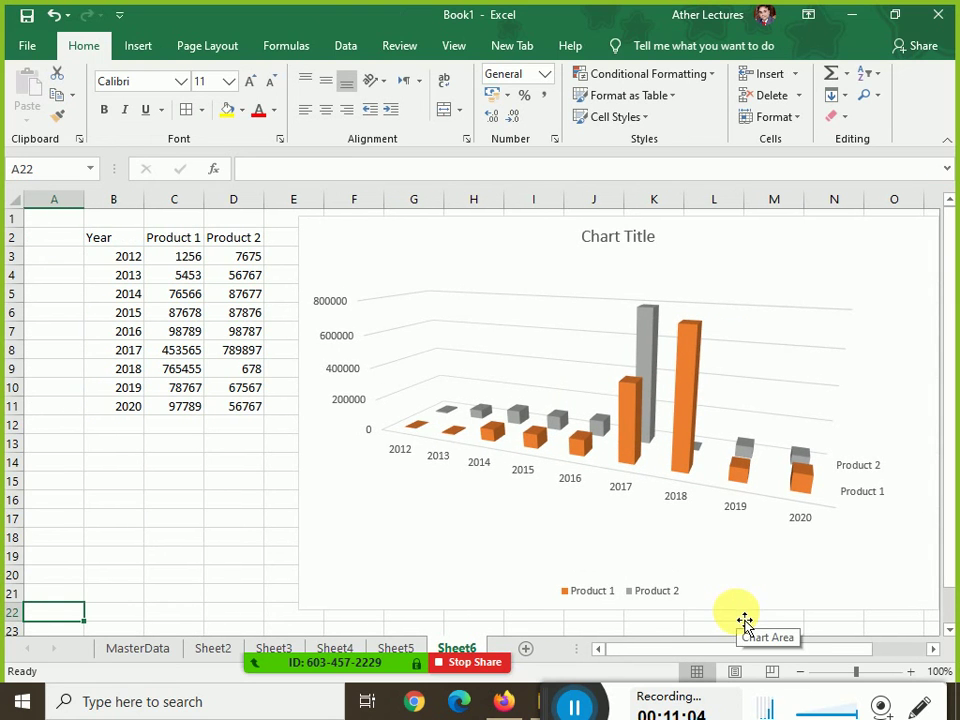
pyautogui.click(626, 282)
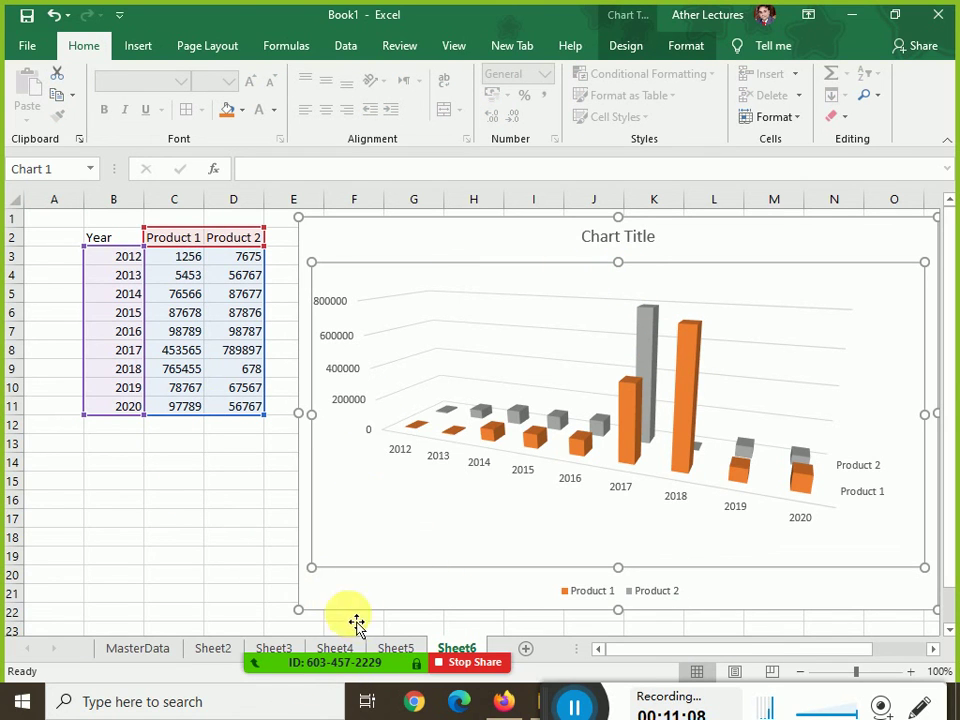
# Switch to Sheet5 and look over the design commands and chart elements available for the Product 1 chart
pyautogui.click(393, 646)
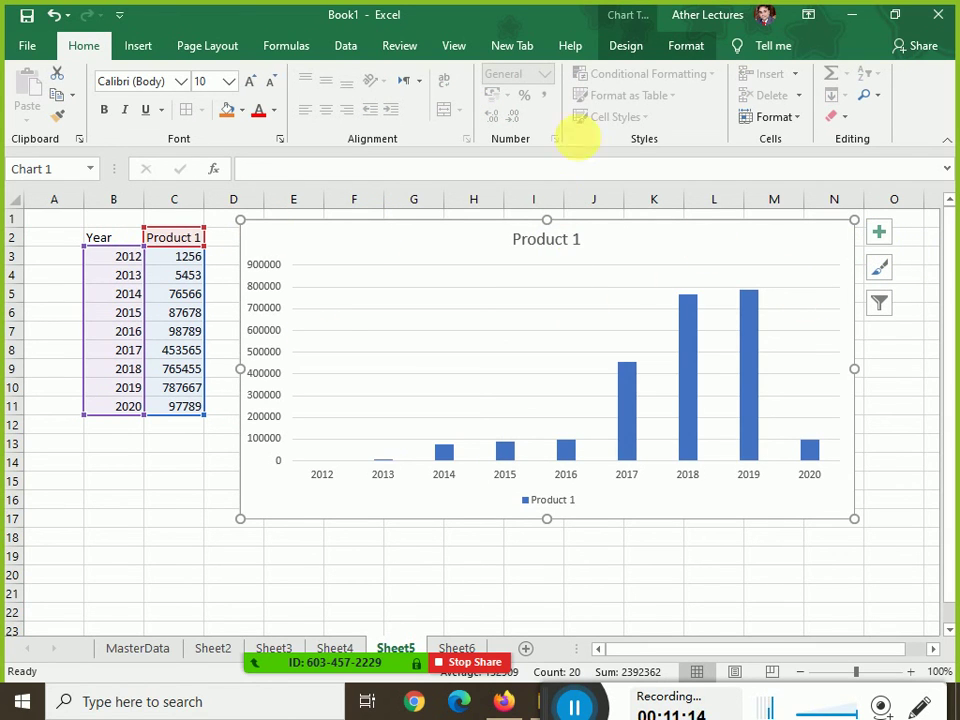
pyautogui.click(625, 47)
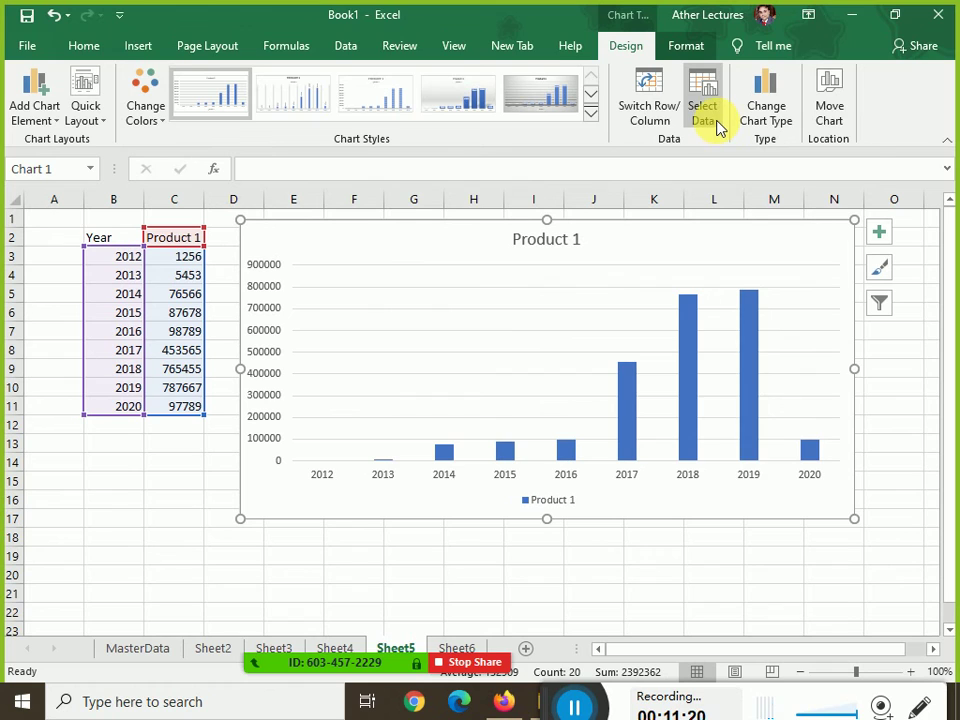
pyautogui.click(880, 236)
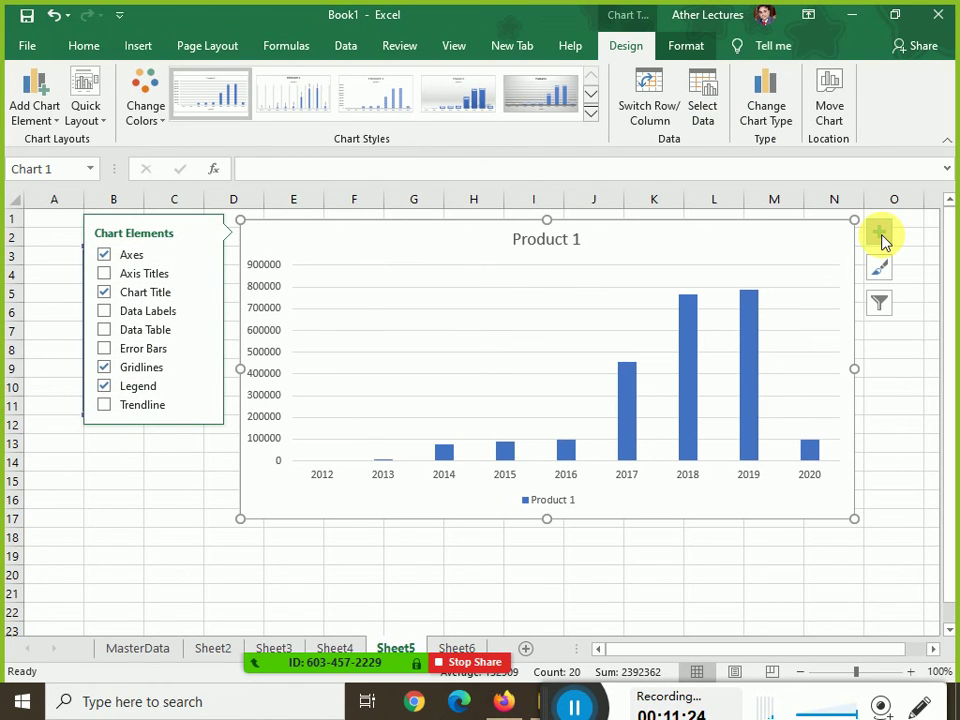
pyautogui.click(645, 598)
# Add the years 2021 and 2022 in cells B12 and B13 below the existing years
pyautogui.click(120, 427)
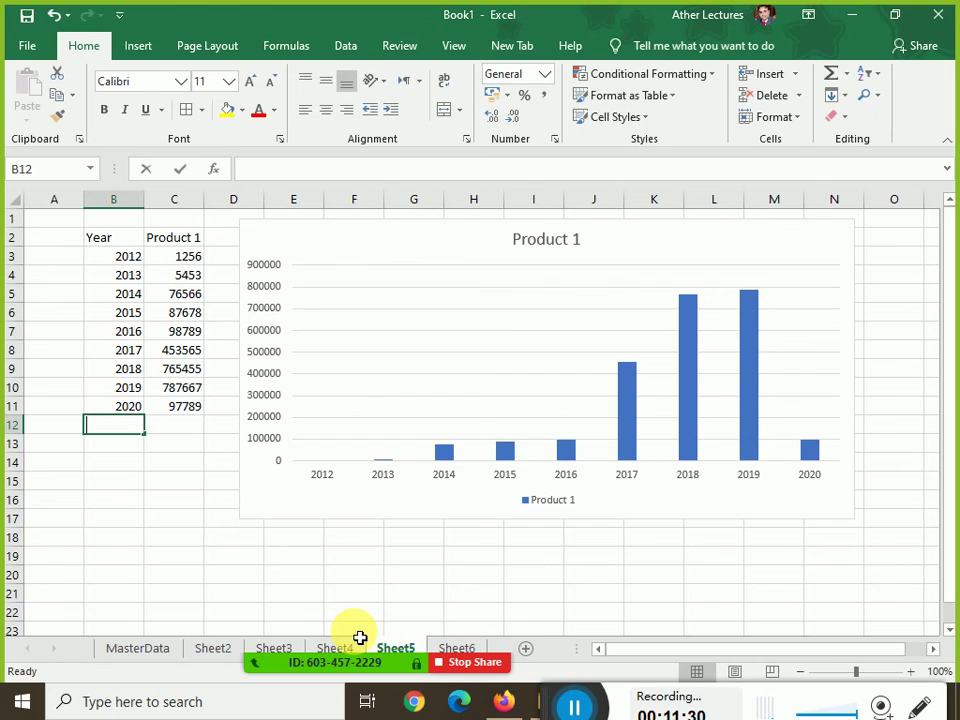
pyautogui.write('2021')
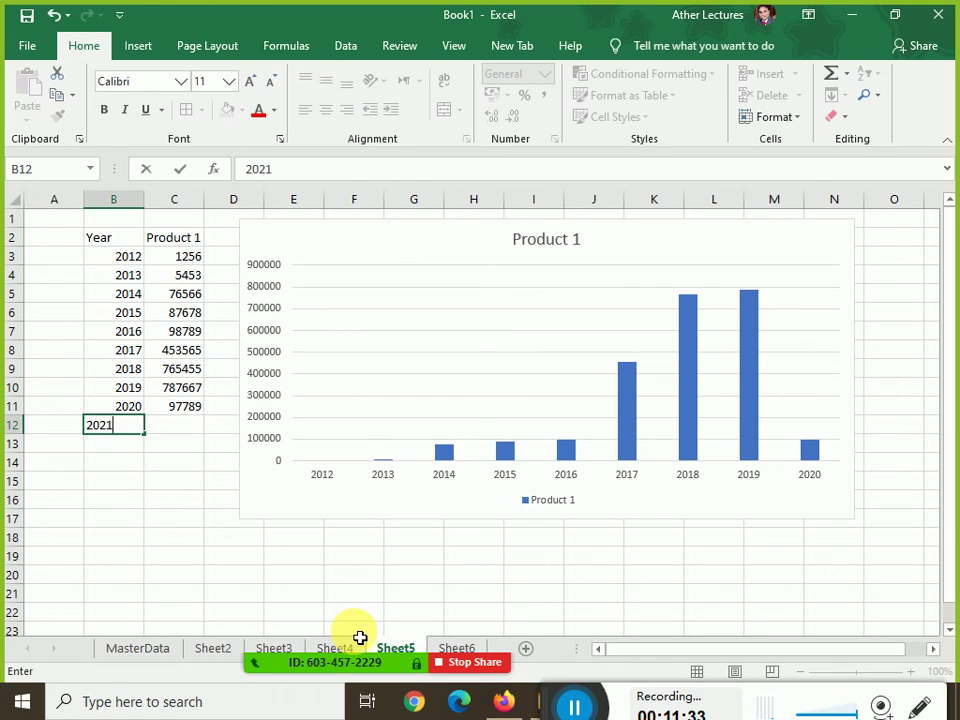
pyautogui.press('Return')
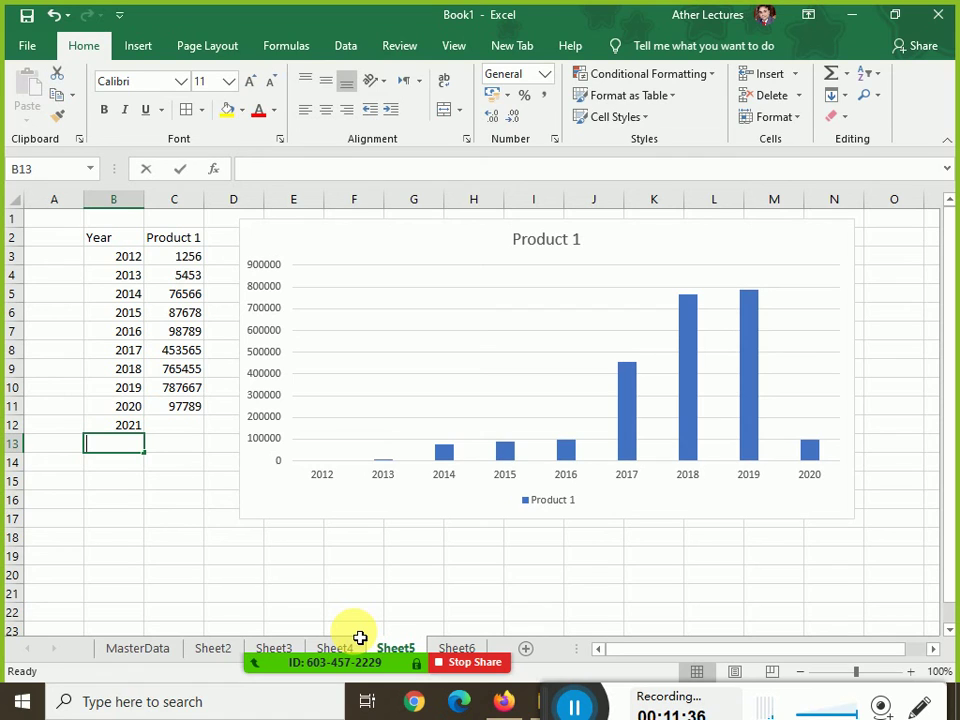
pyautogui.write('2022')
pyautogui.press('Return')
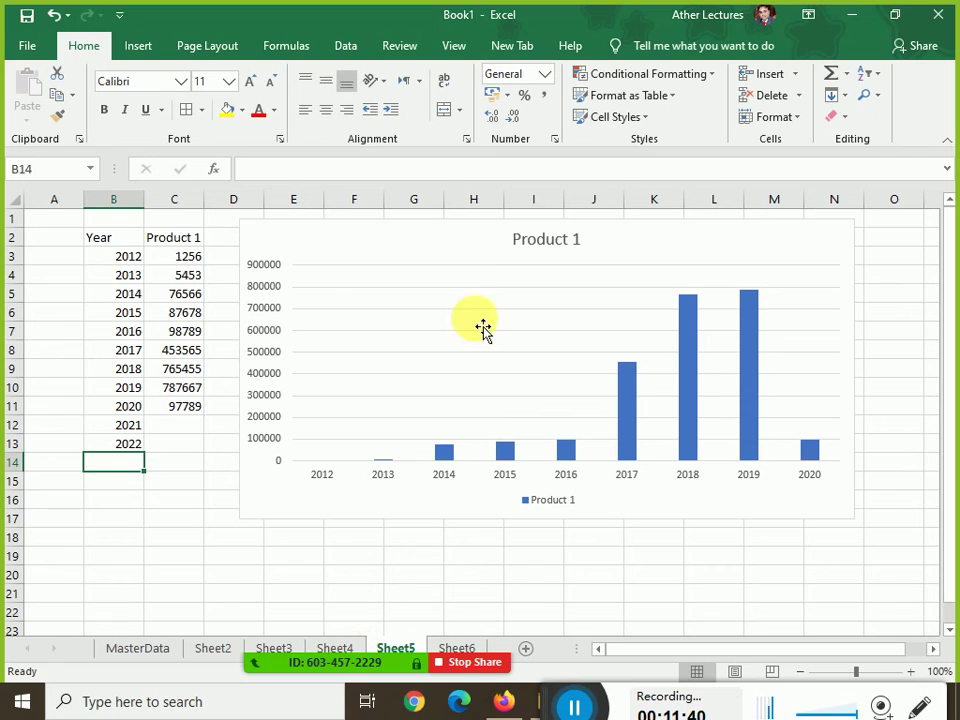
# Edit the Product 1 series in the chart's data source so its values cover Sheet5 cells C3 through C13
pyautogui.click(430, 255)
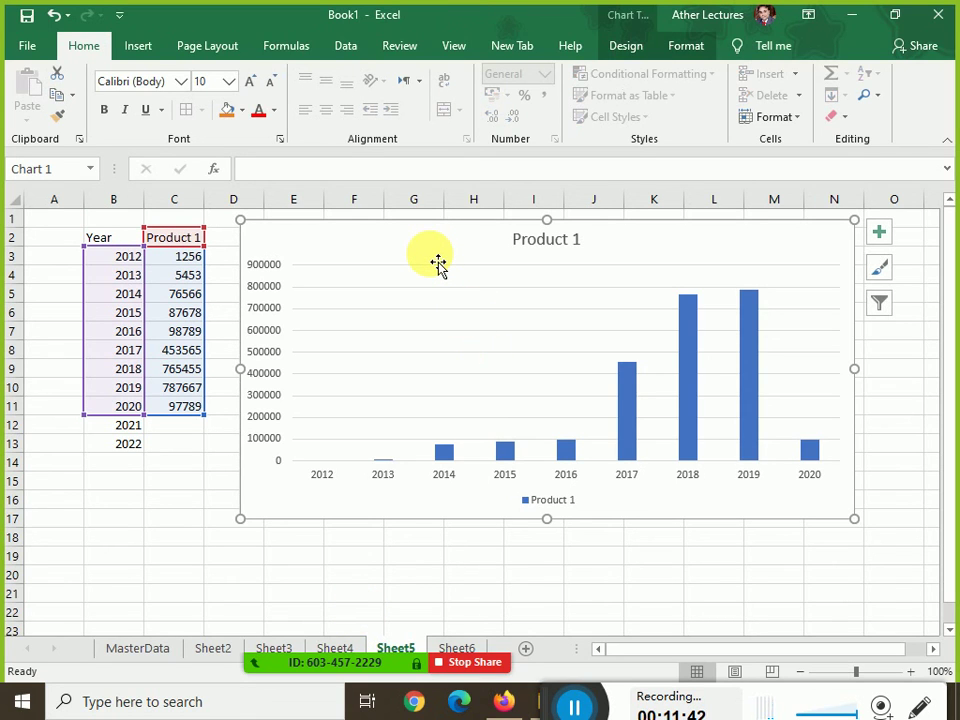
pyautogui.click(624, 47)
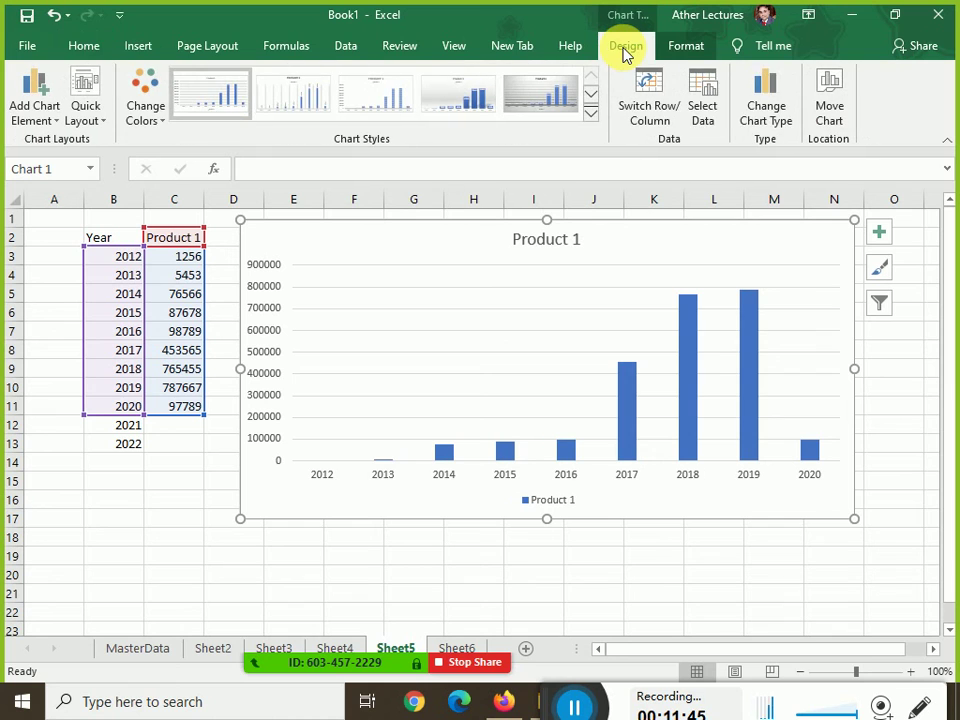
pyautogui.click(703, 116)
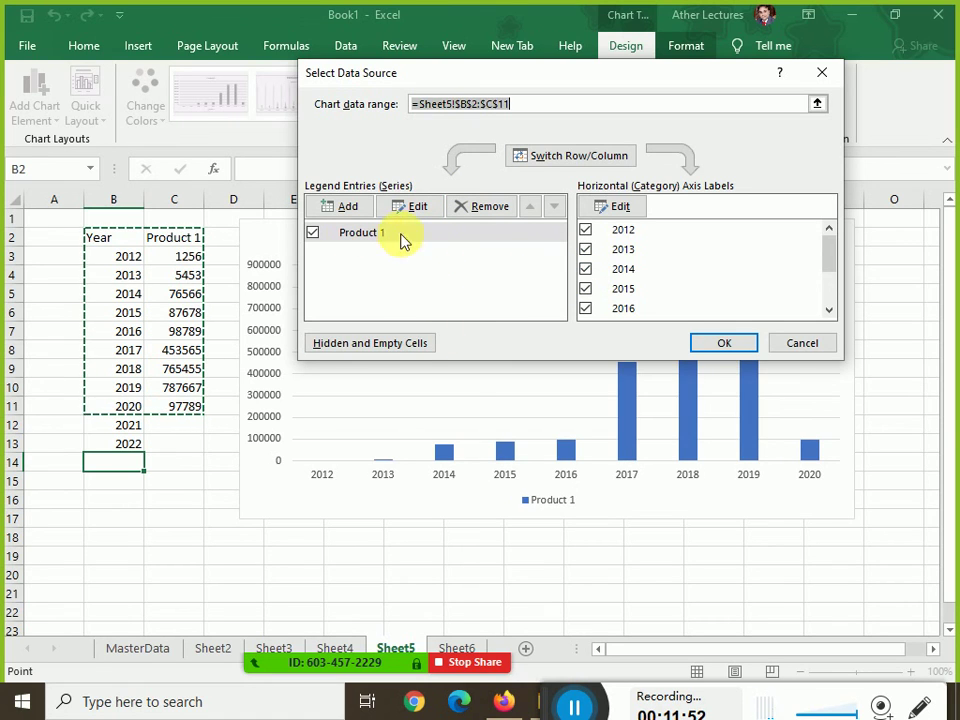
pyautogui.click(362, 238)
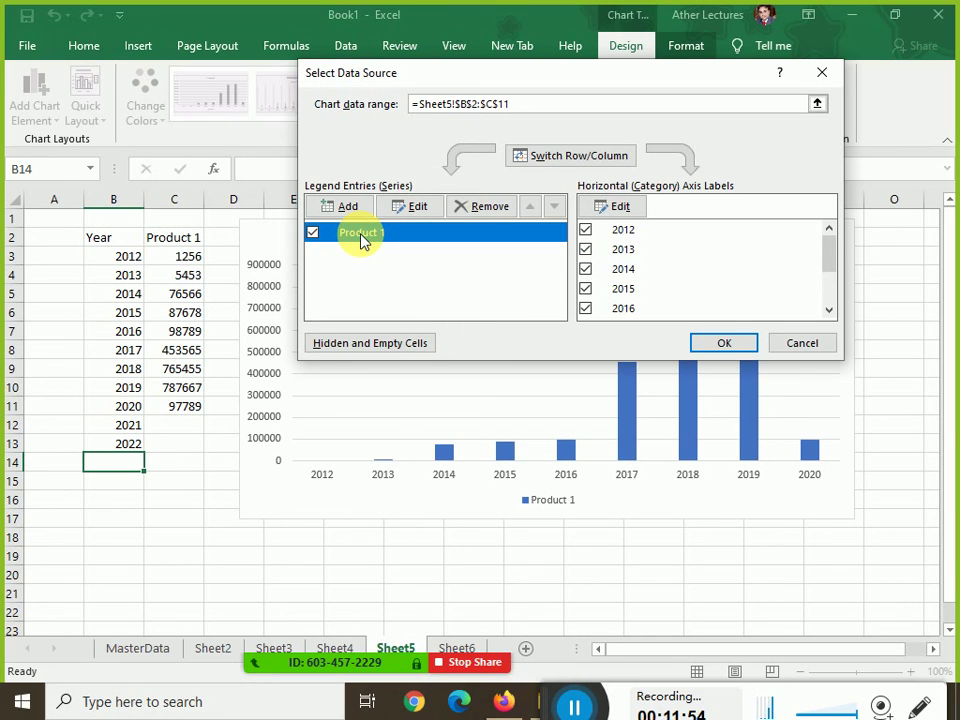
pyautogui.click(435, 207)
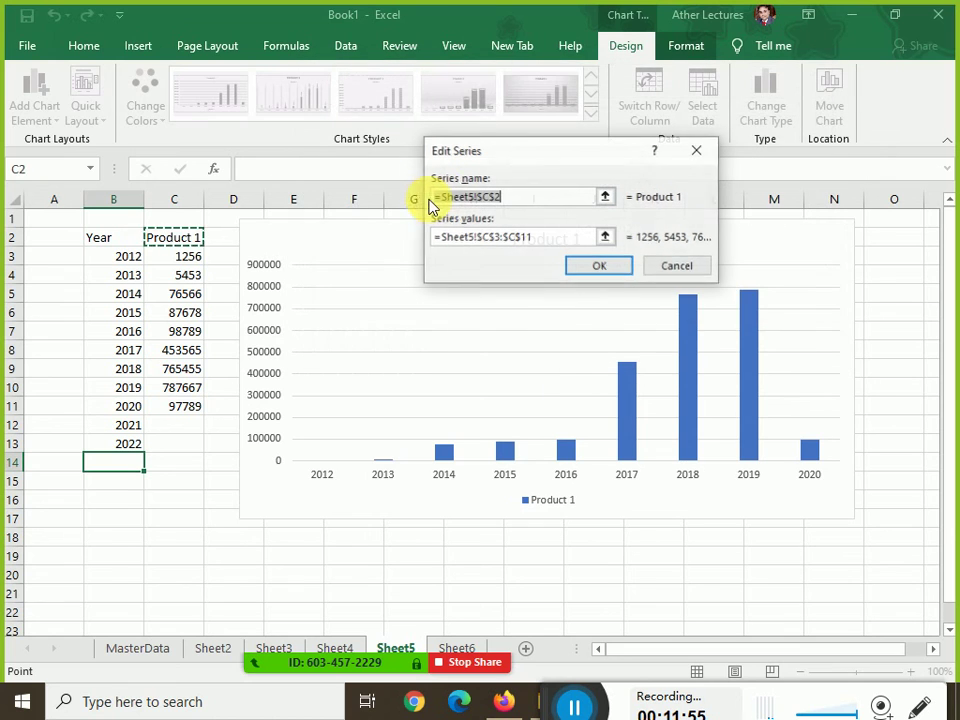
pyautogui.click(546, 240)
pyautogui.moveTo(548, 243); pyautogui.dragTo(440, 240)
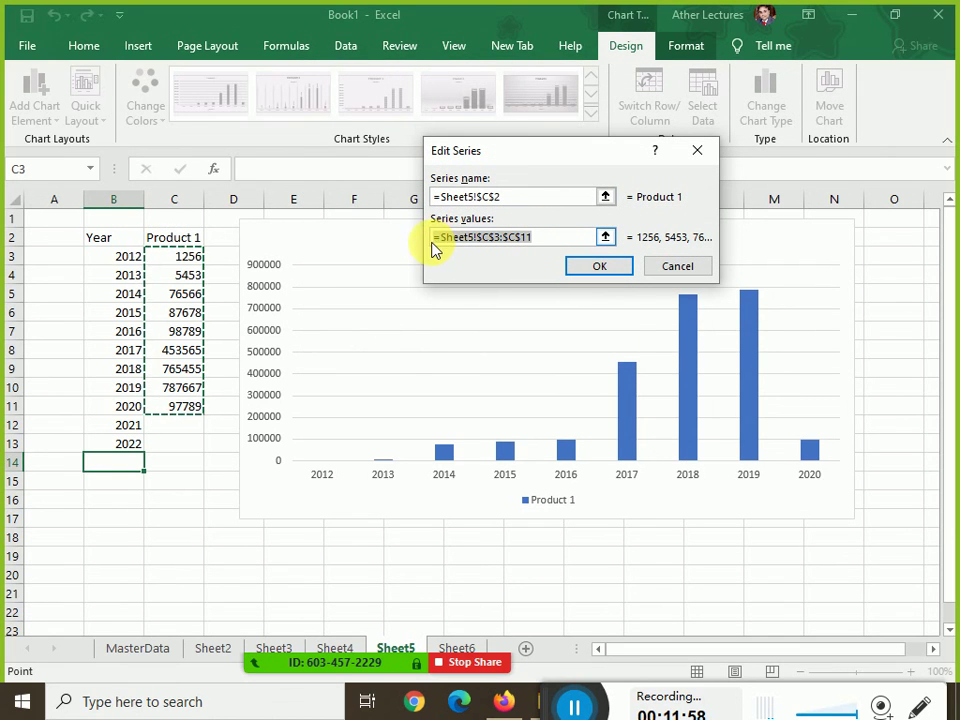
pyautogui.moveTo(184, 260); pyautogui.dragTo(181, 455)
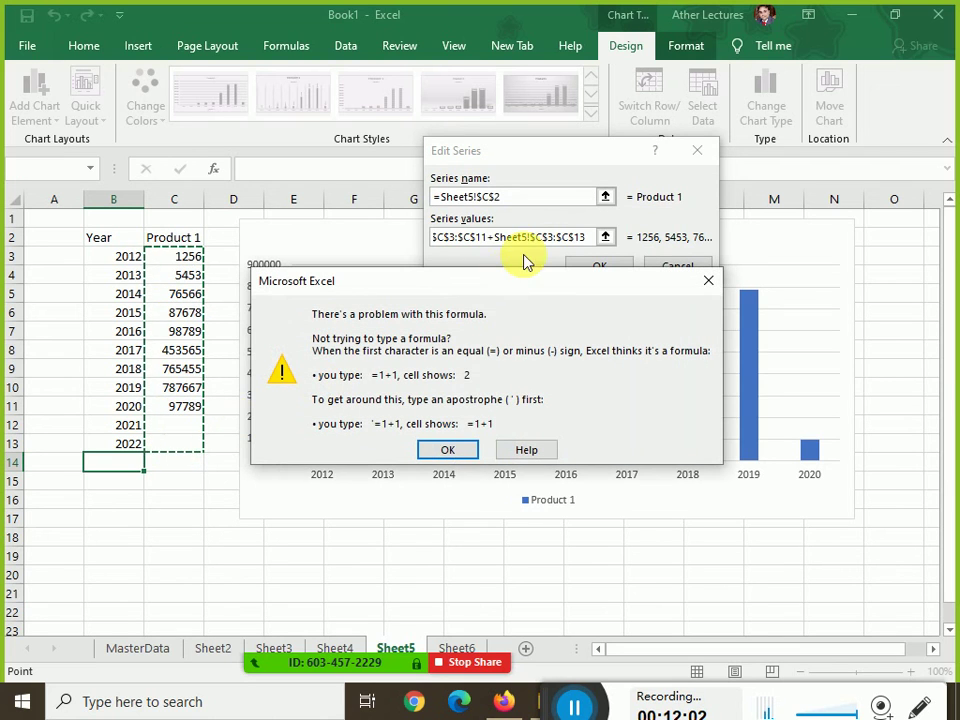
pyautogui.click(446, 448)
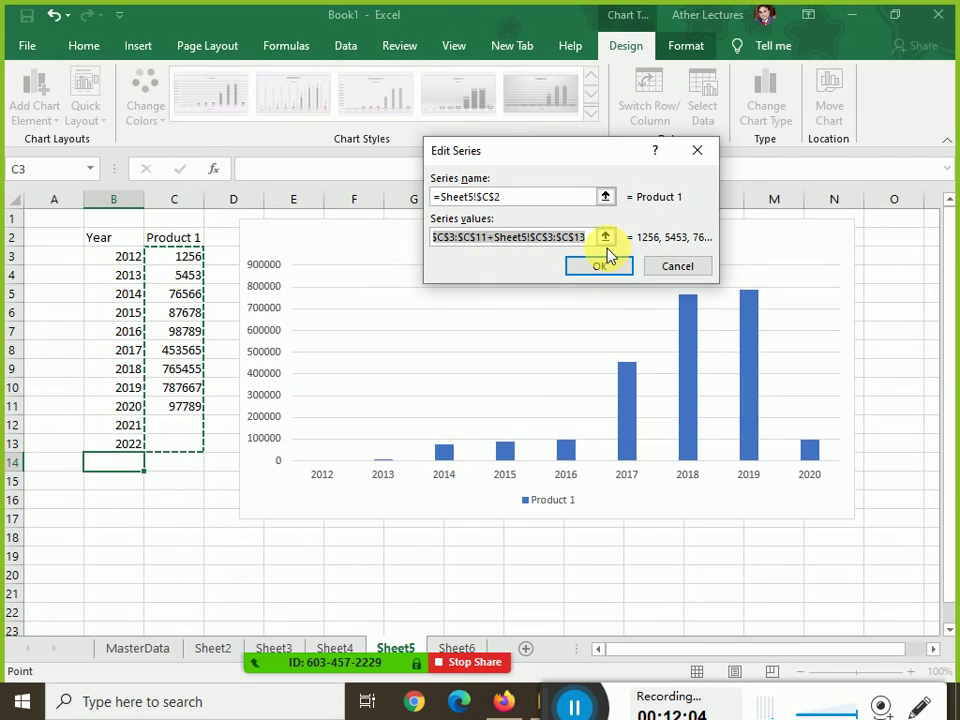
pyautogui.press('BackSpace')
pyautogui.click(203, 256)
pyautogui.moveTo(203, 256); pyautogui.dragTo(180, 444)
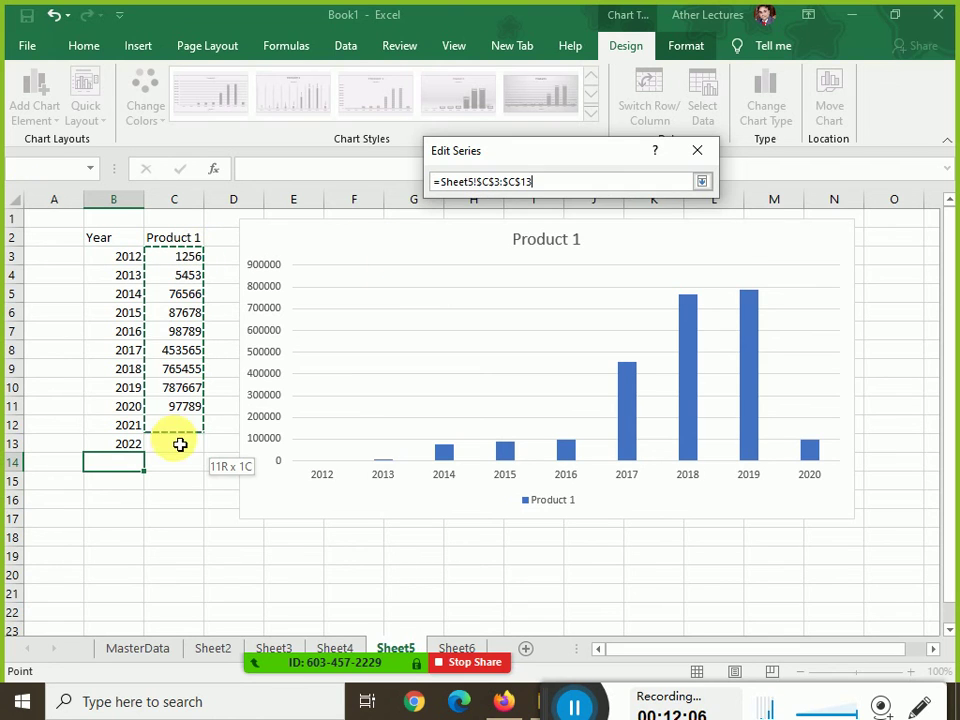
pyautogui.click(600, 266)
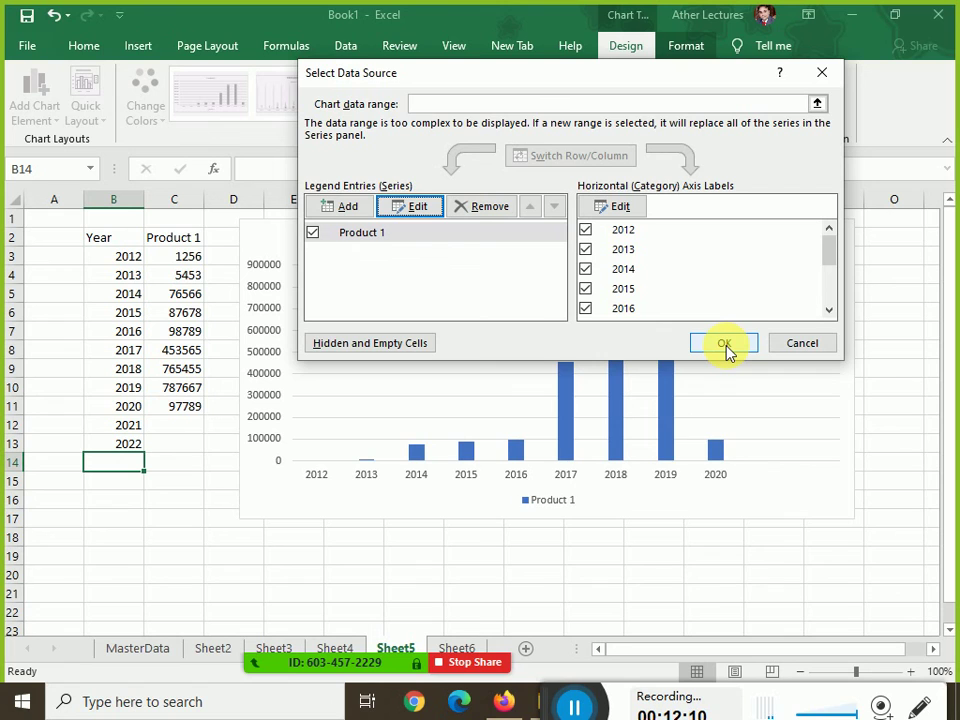
# Extend the chart's horizontal axis labels to Sheet5 cells B3 through B13 and apply the data source
pyautogui.click(828, 300)
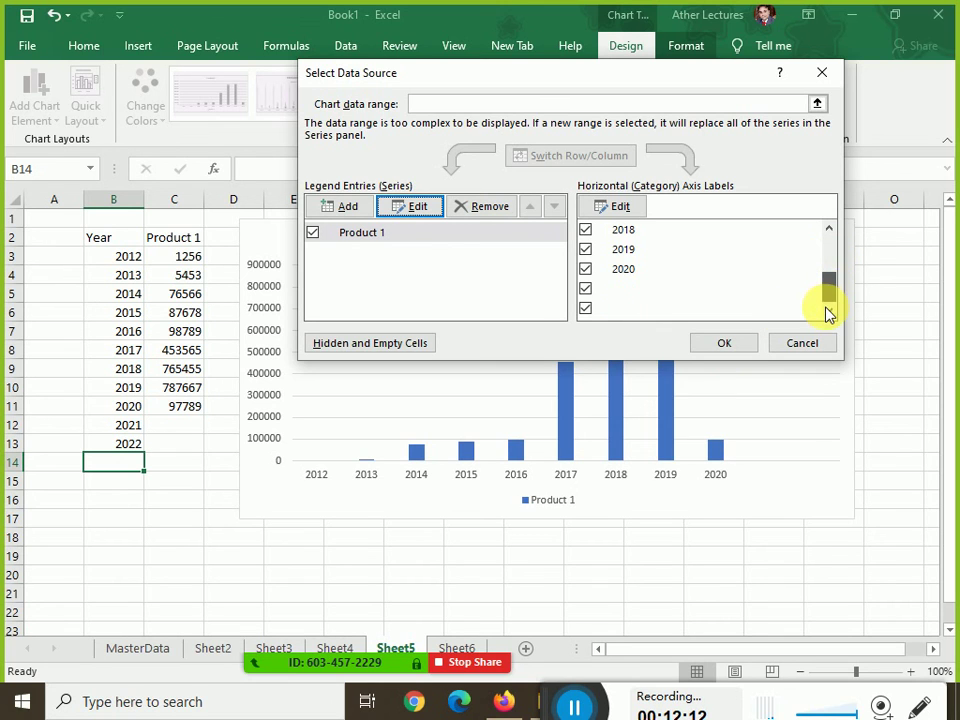
pyautogui.click(620, 206)
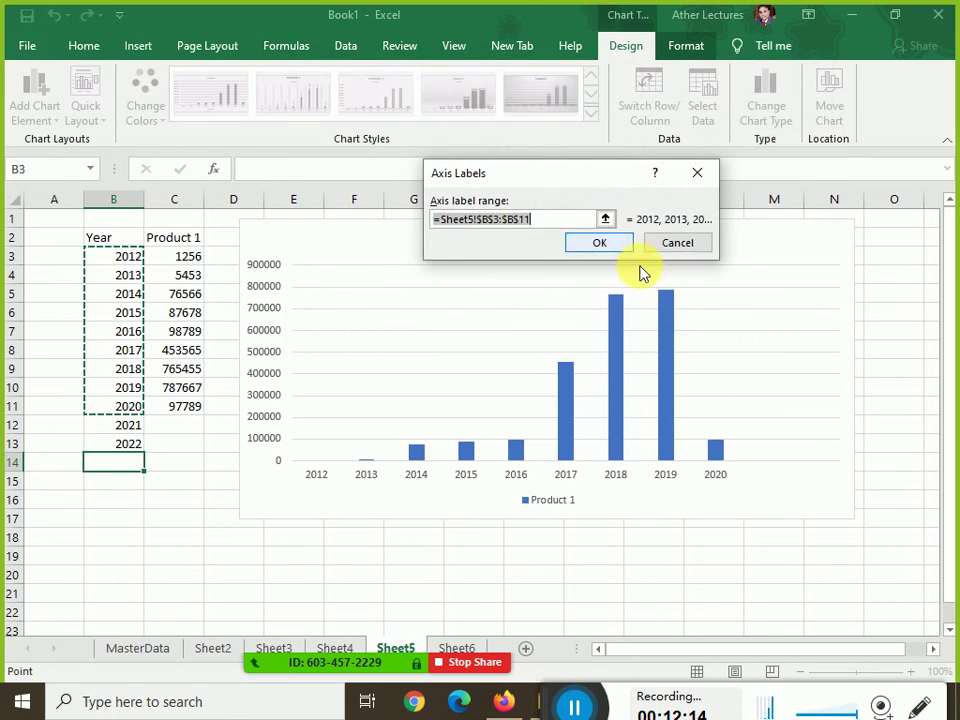
pyautogui.press('BackSpace')
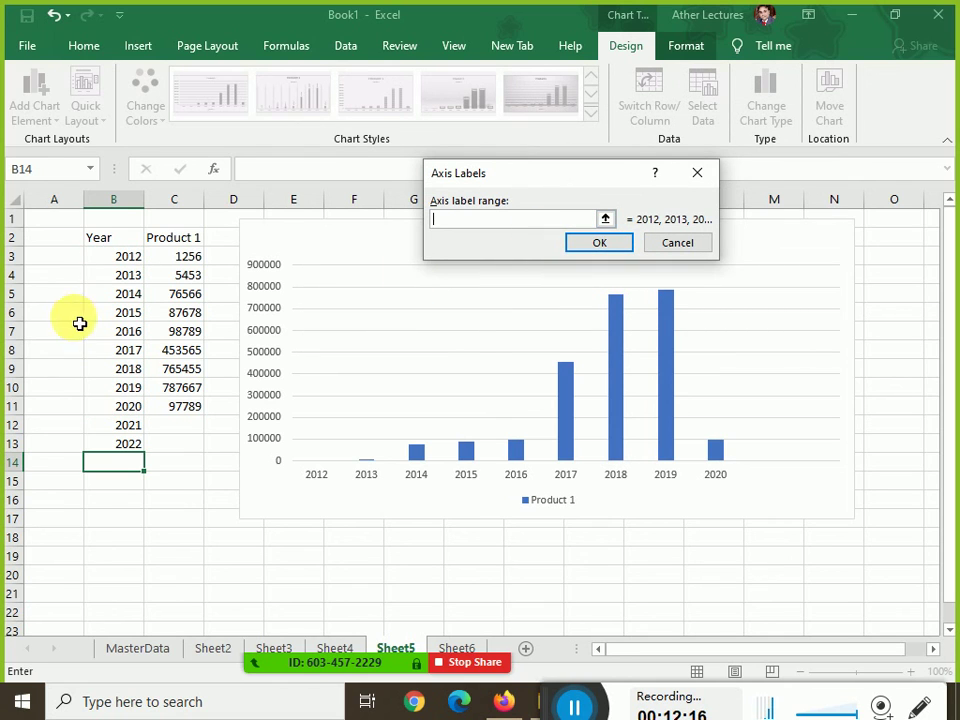
pyautogui.moveTo(108, 258); pyautogui.dragTo(111, 444)
pyautogui.click(593, 248)
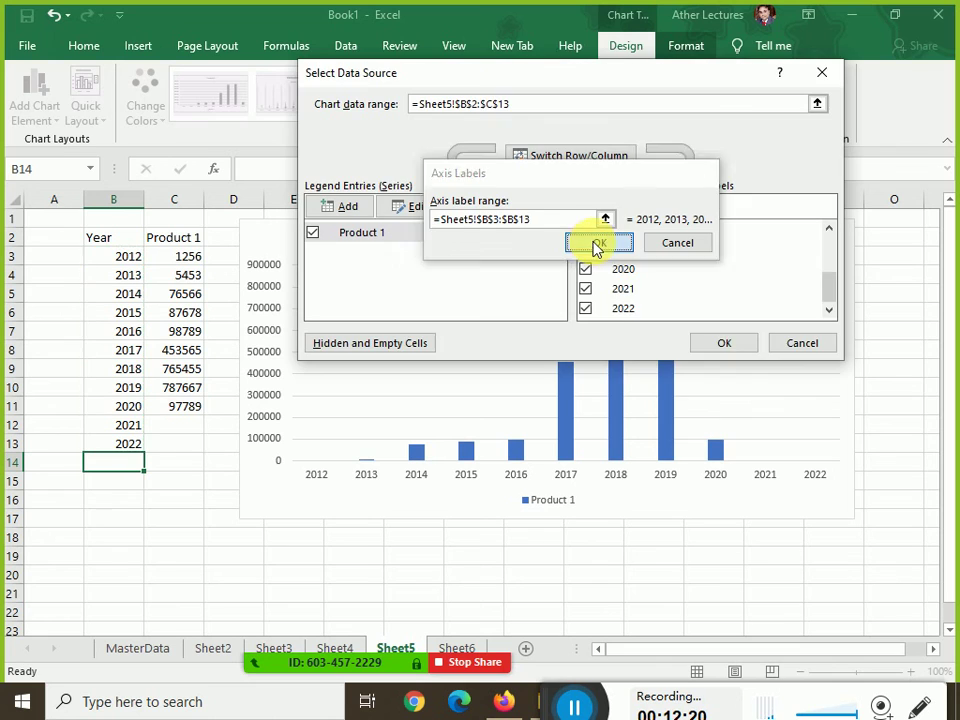
pyautogui.click(724, 343)
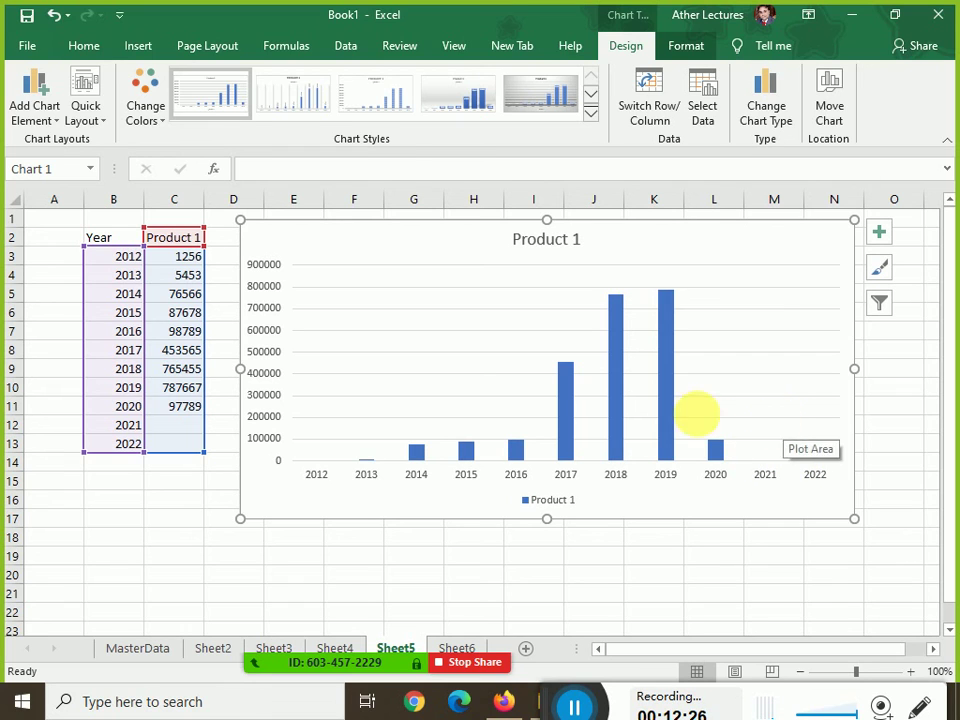
# Try 90000 as the Product 1 value for 2021 in C12, and clear the cell again
pyautogui.click(178, 430)
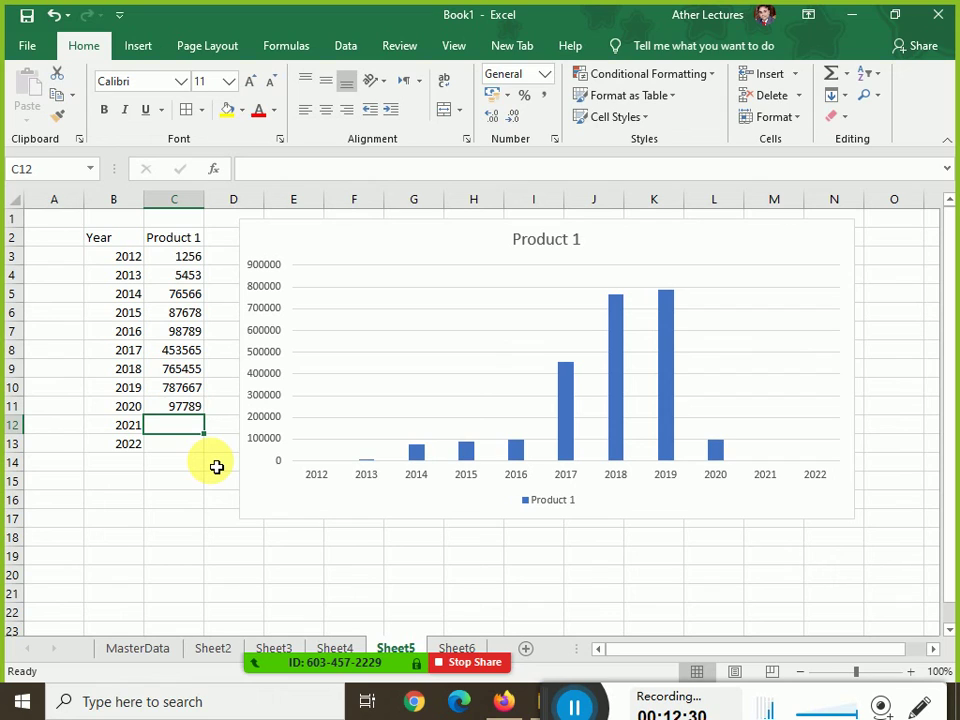
pyautogui.write('90000')
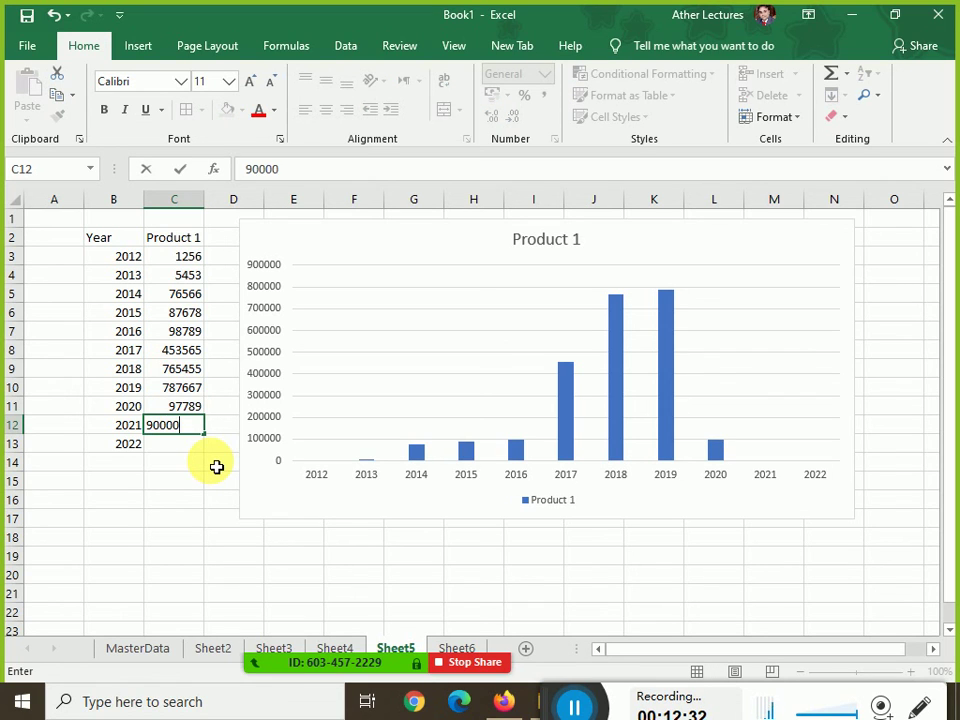
pyautogui.press('Return')
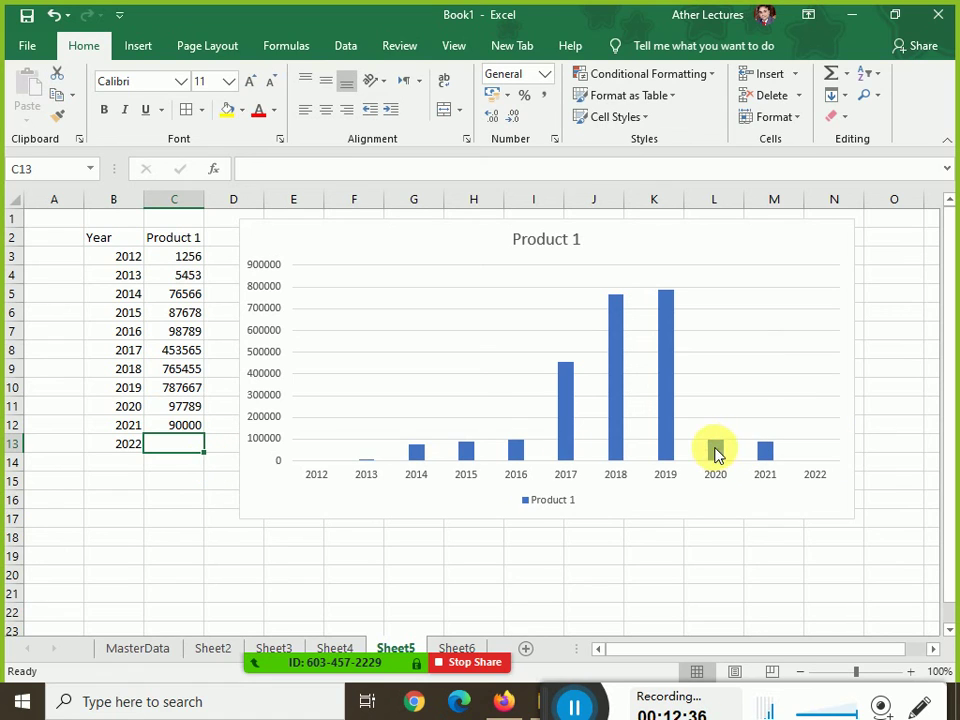
pyautogui.click(188, 424)
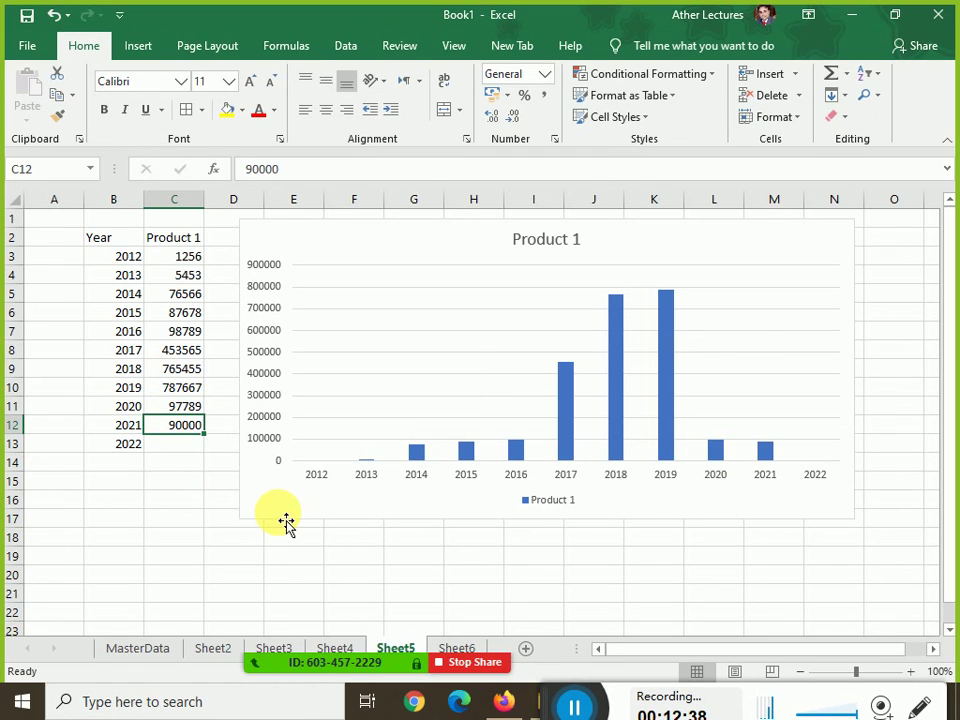
pyautogui.press('Delete')
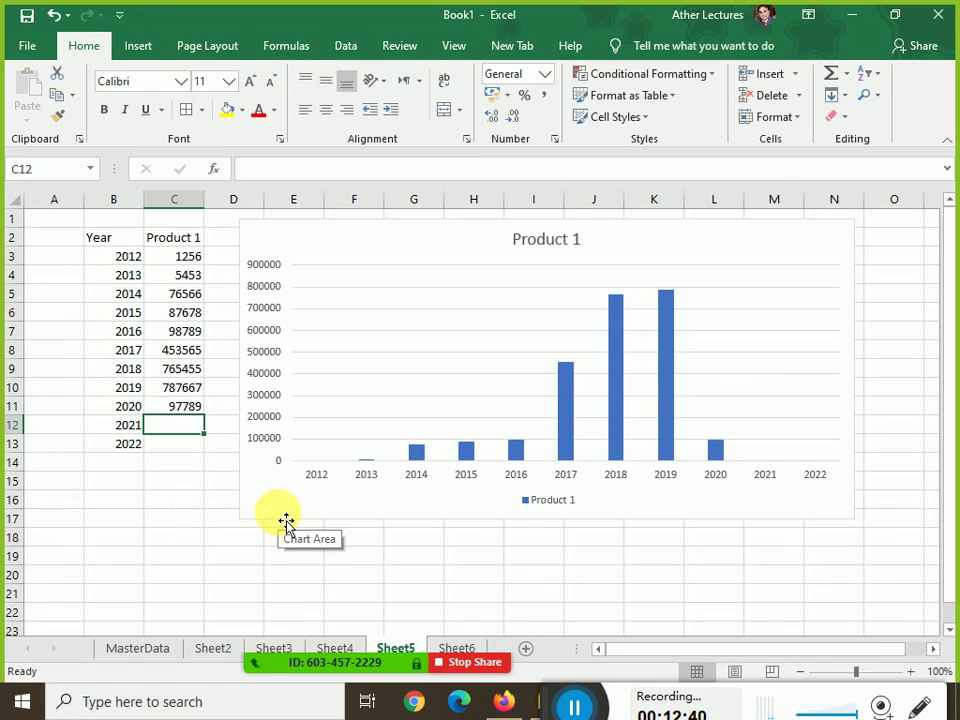
# Change the Product 1 value for 2012 in C3 to 4256
pyautogui.press('Up')
pyautogui.press('Up')
pyautogui.press('Up')
pyautogui.press('Up')
pyautogui.press('Up')
pyautogui.press('Up')
pyautogui.press('Up')
pyautogui.press('Up')
pyautogui.press('Up')
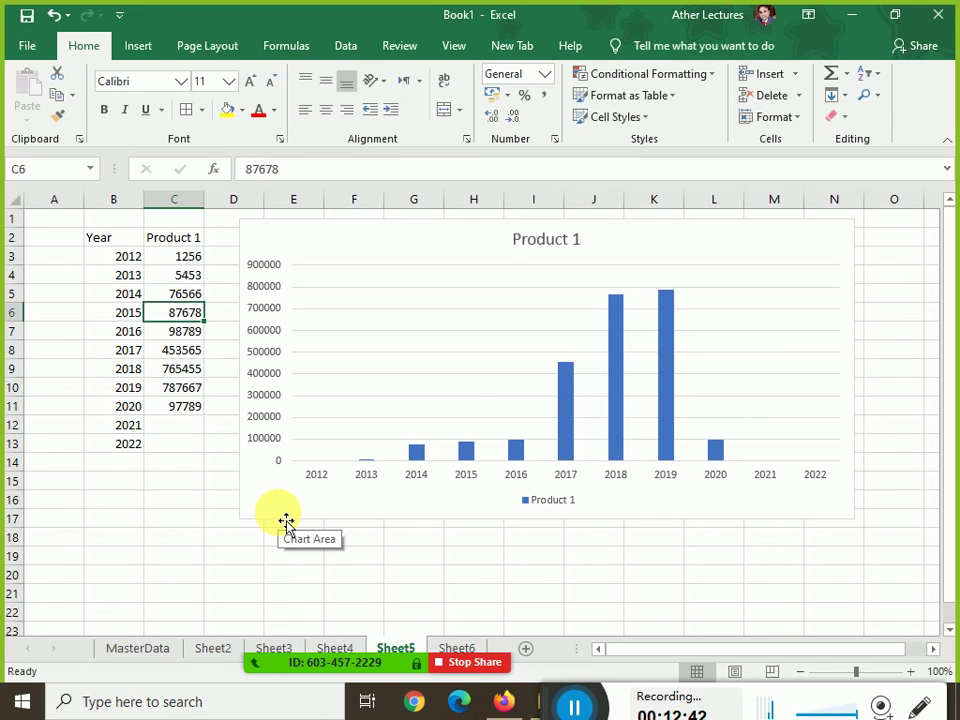
pyautogui.press('F2')
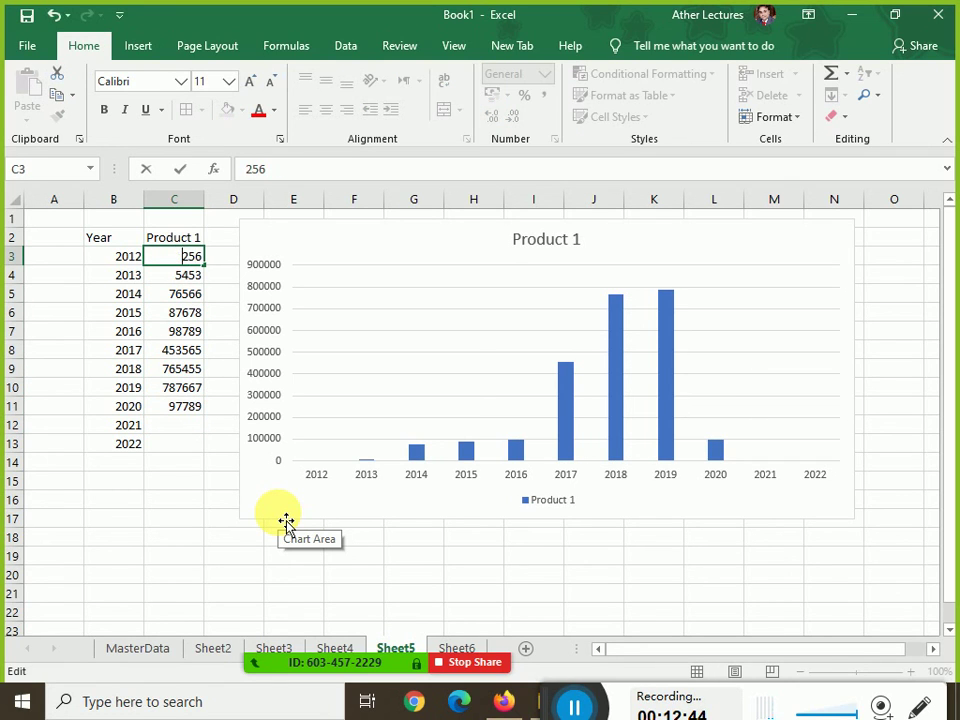
pyautogui.press('Return')
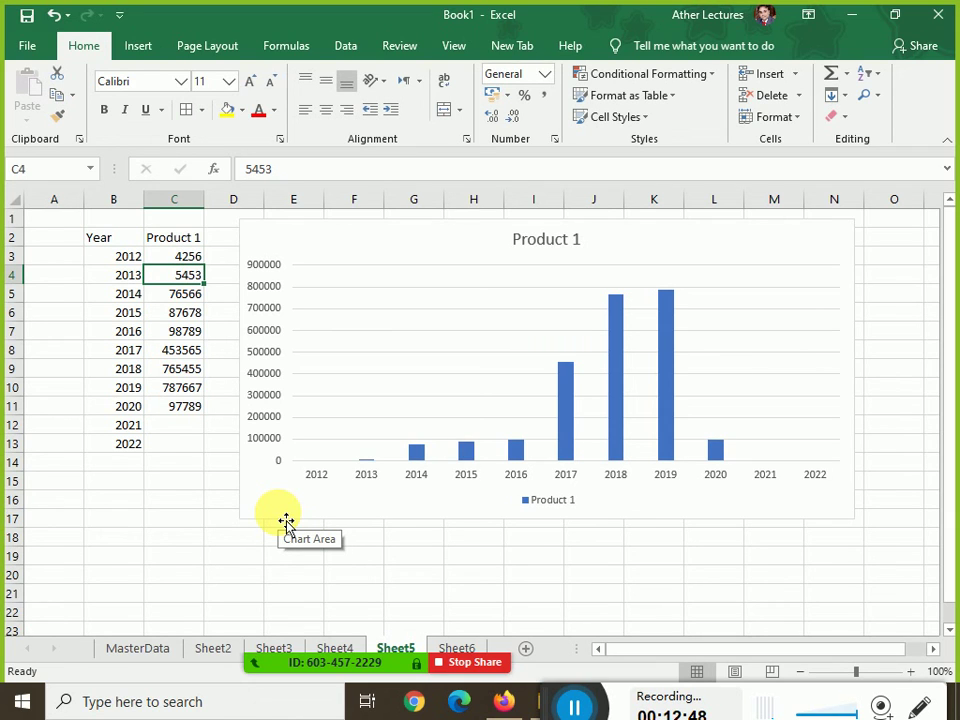
# Raise the Product 1 values to 42560 for 2012 in C3 and 54530 for 2013 in C4
pyautogui.press('Up')
pyautogui.press('F2')
pyautogui.press('Return')
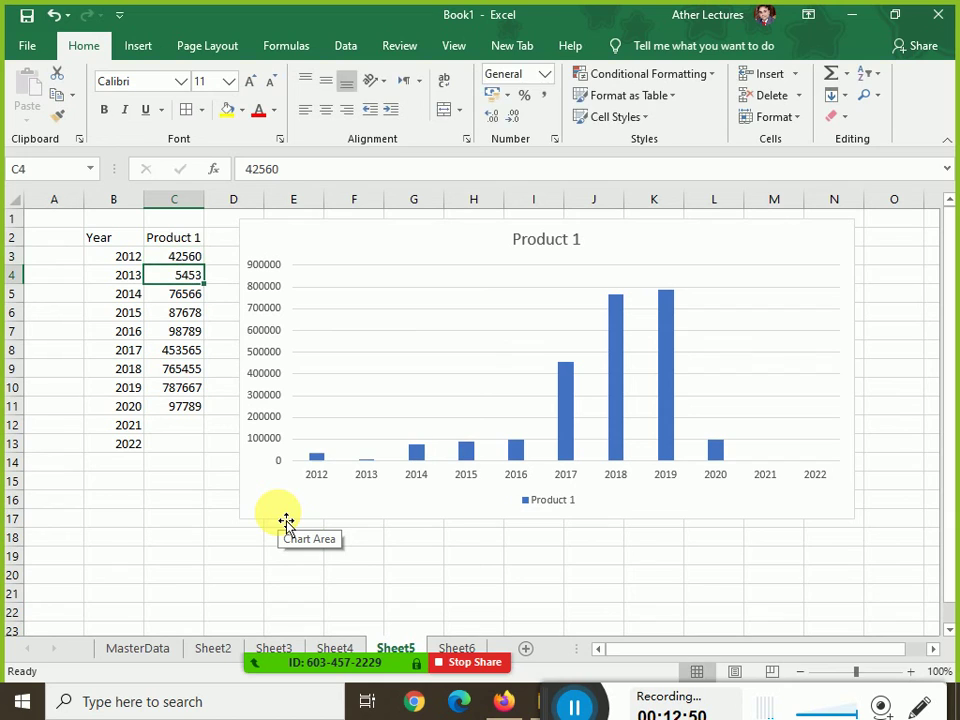
pyautogui.write('0')
pyautogui.press('Return')
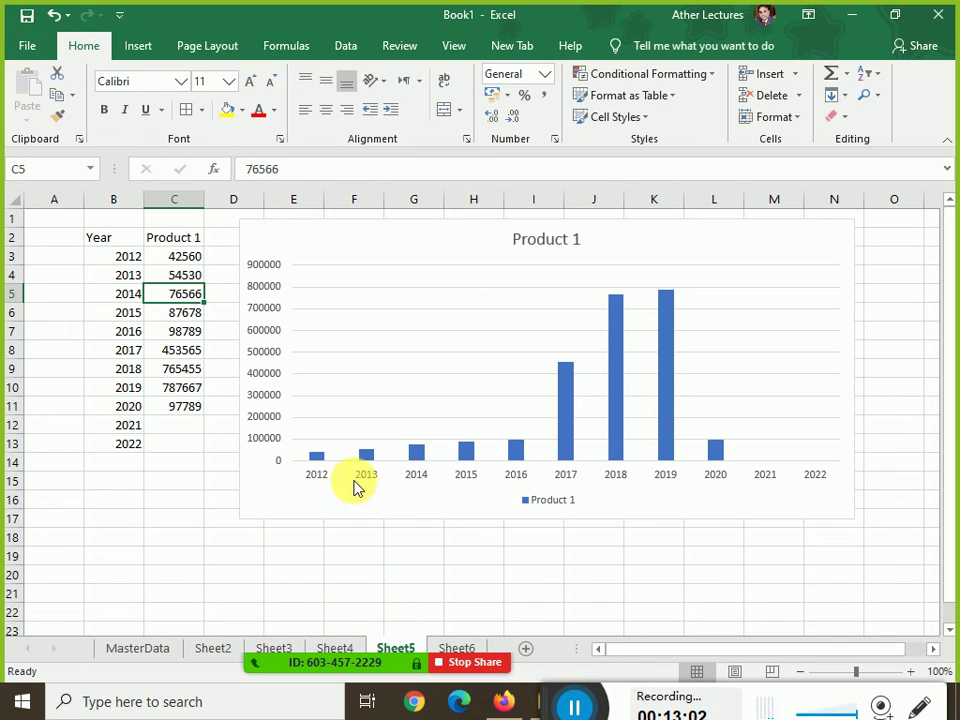
# Add a Linear trendline to the Product 1 chart through its chart elements, and deselect the chart
pyautogui.click(400, 256)
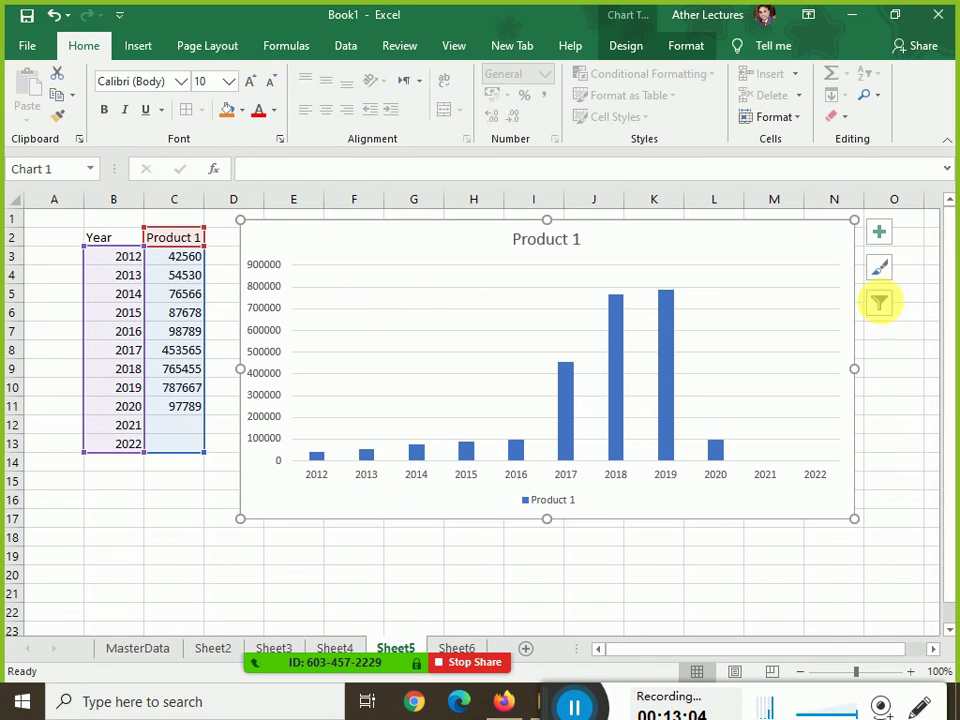
pyautogui.scroll(1, 866, 382)
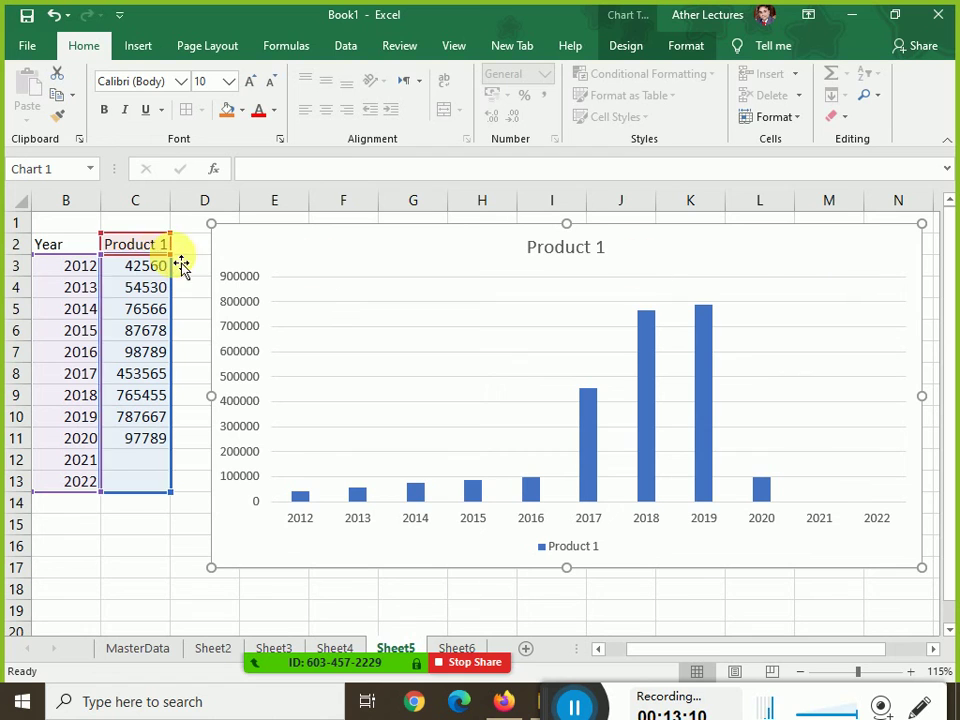
pyautogui.scroll(-1, 229, 260)
pyautogui.click(878, 231)
pyautogui.click(877, 234)
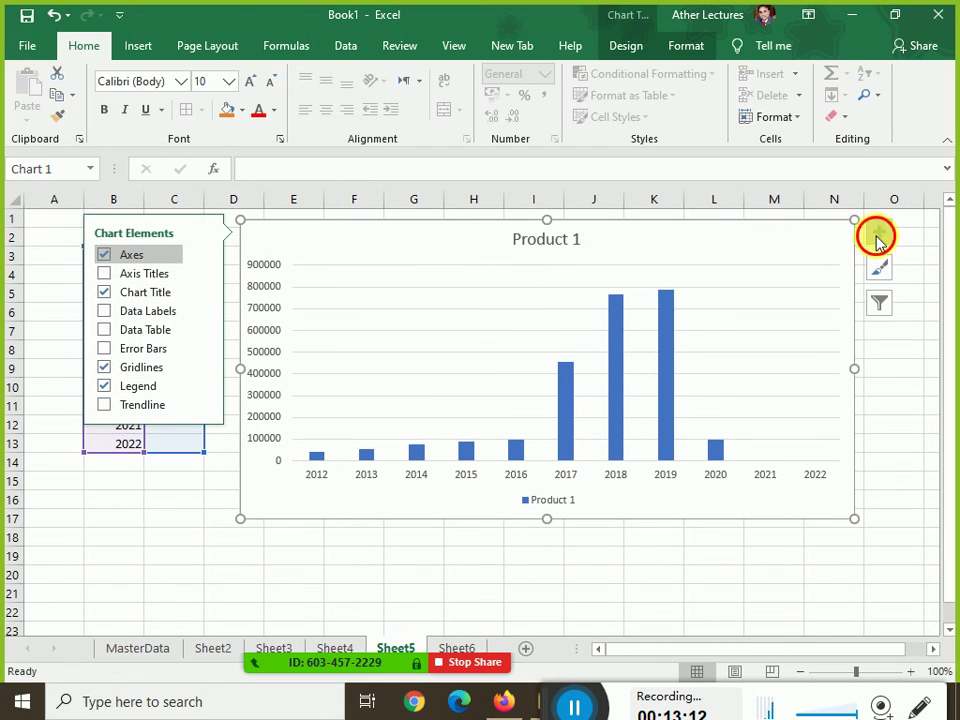
pyautogui.click(879, 232)
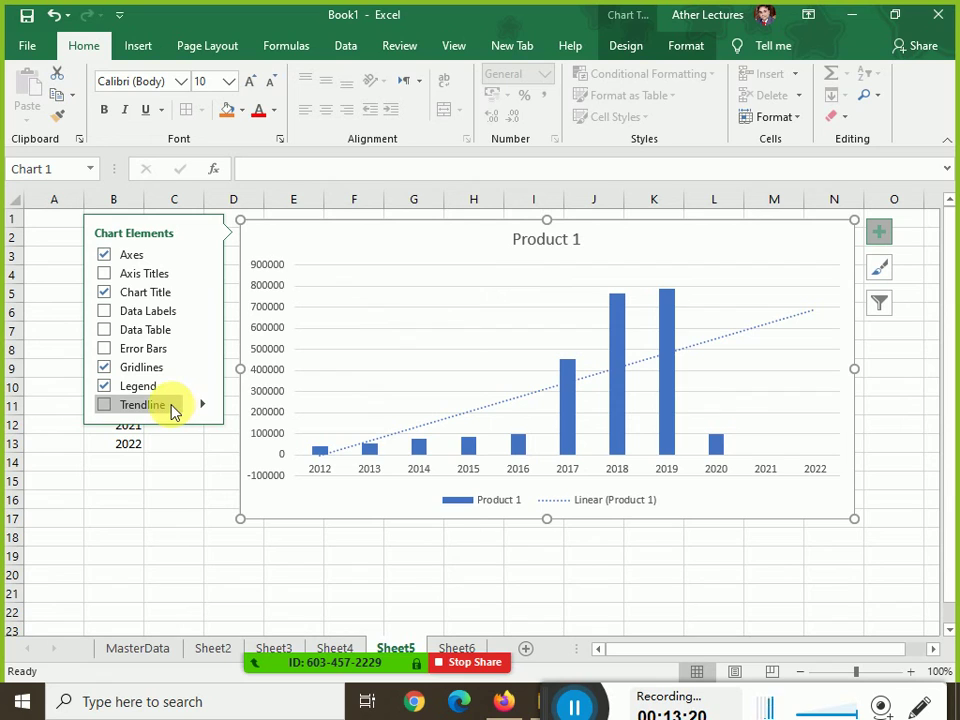
pyautogui.click(203, 408)
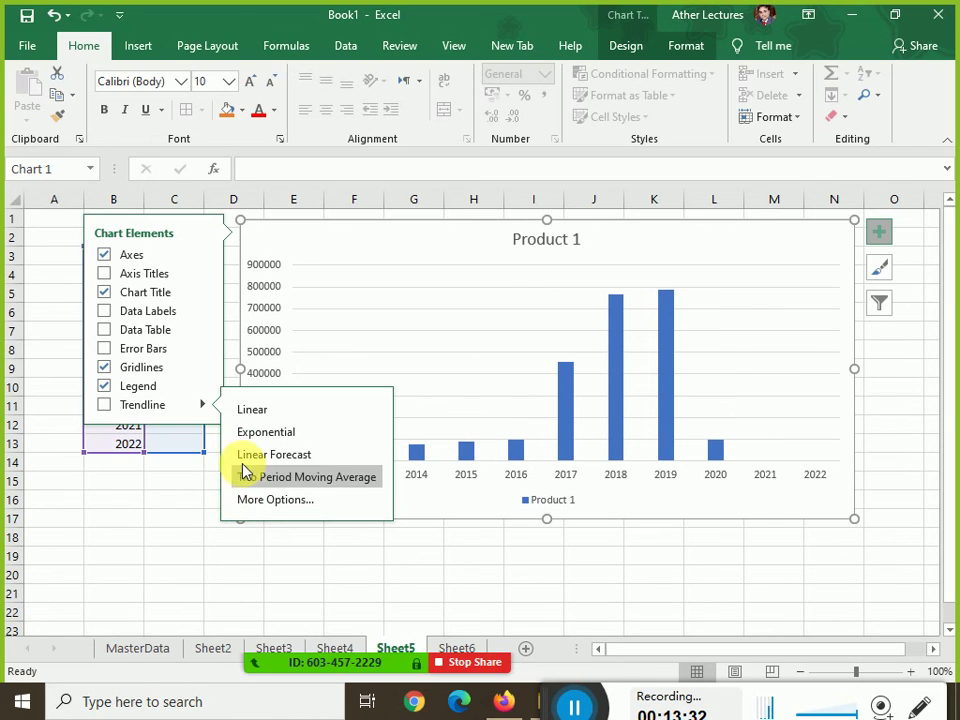
pyautogui.click(253, 411)
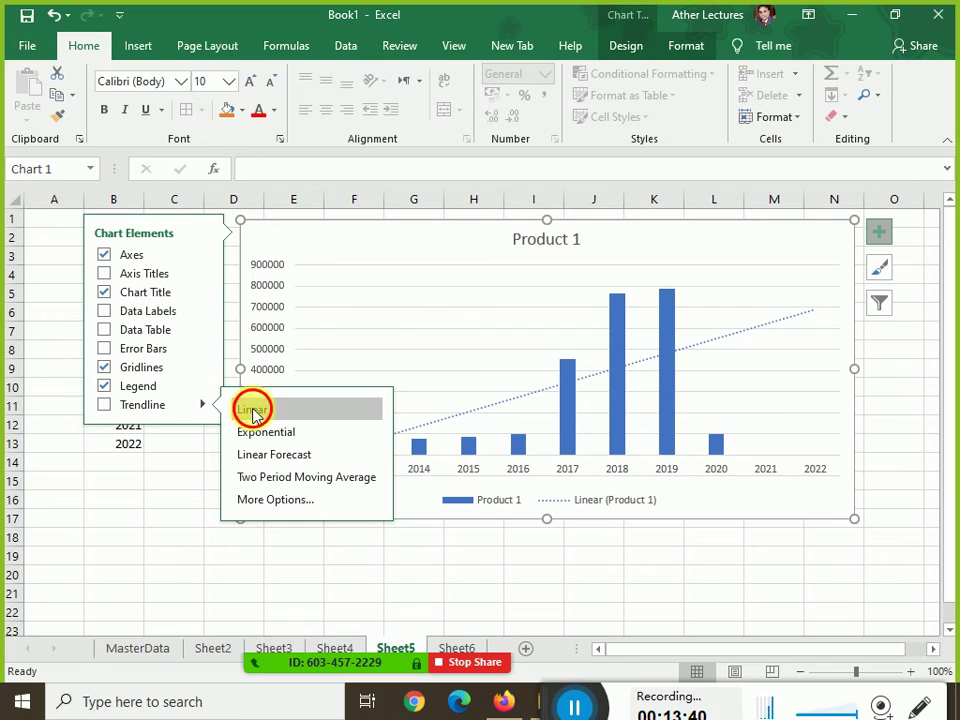
pyautogui.click(253, 412)
pyautogui.click(188, 528)
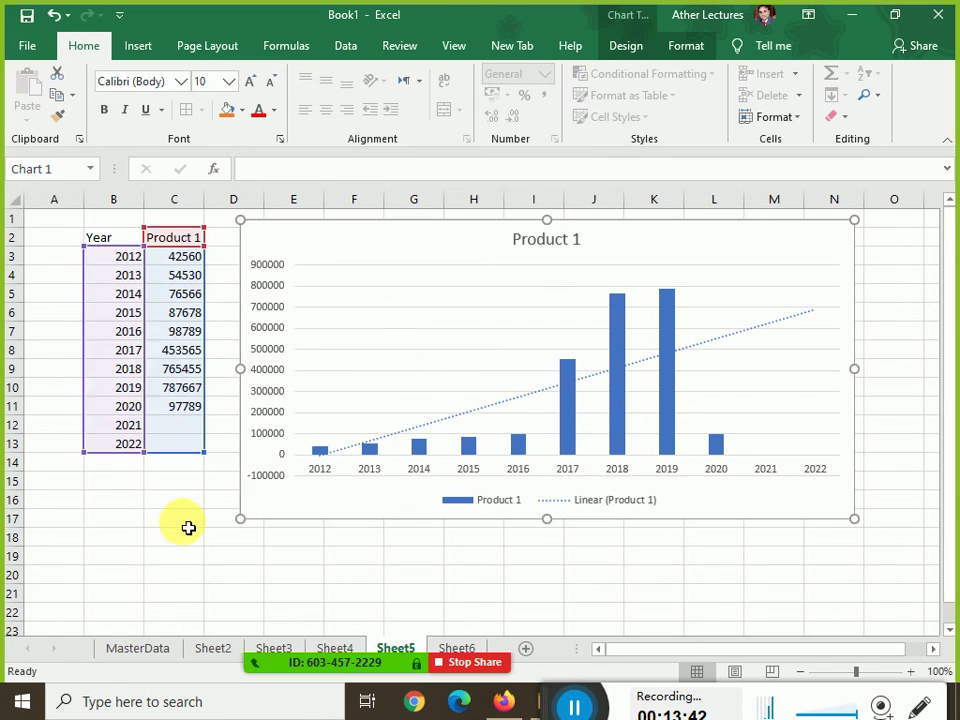
pyautogui.click(188, 528)
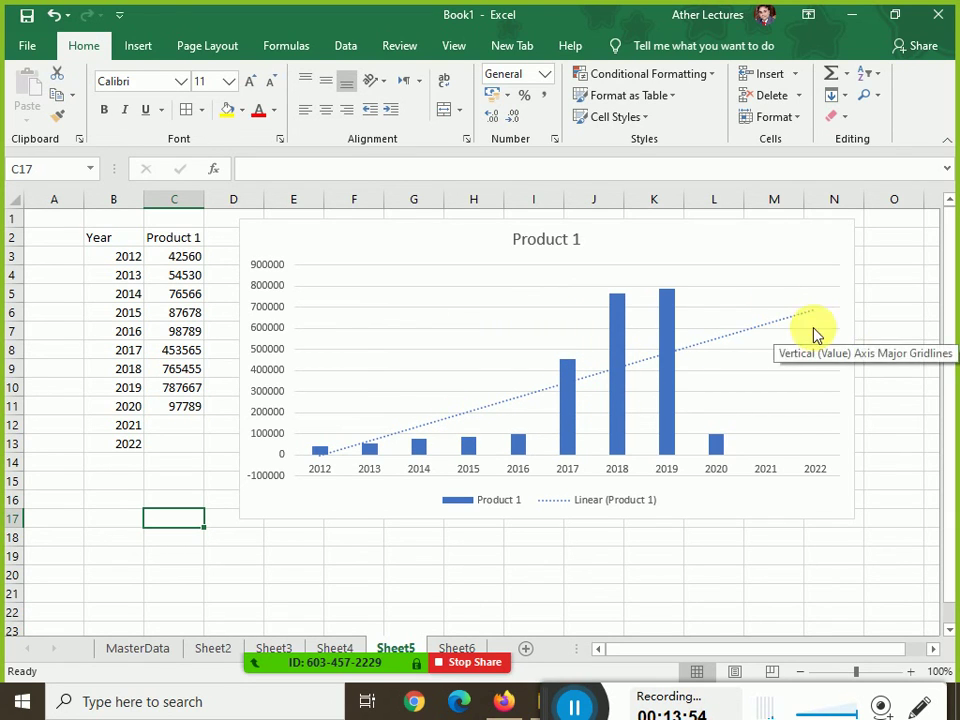
# Set the Product 1 value for 2012 in C3 to 92560
pyautogui.doubleClick(172, 257)
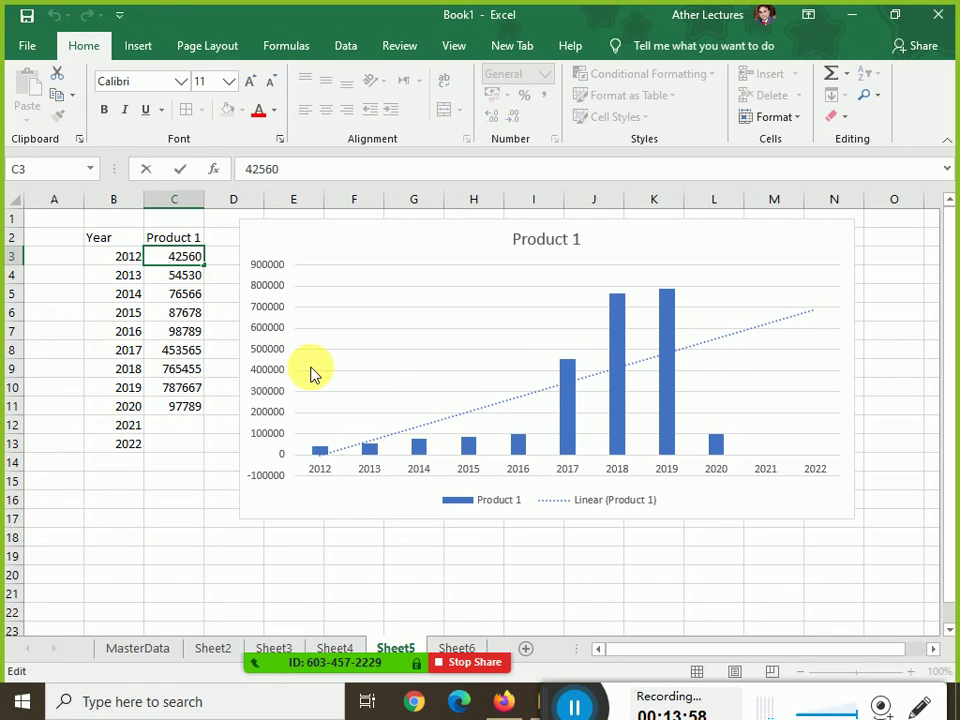
pyautogui.write('9')
pyautogui.press('Return')
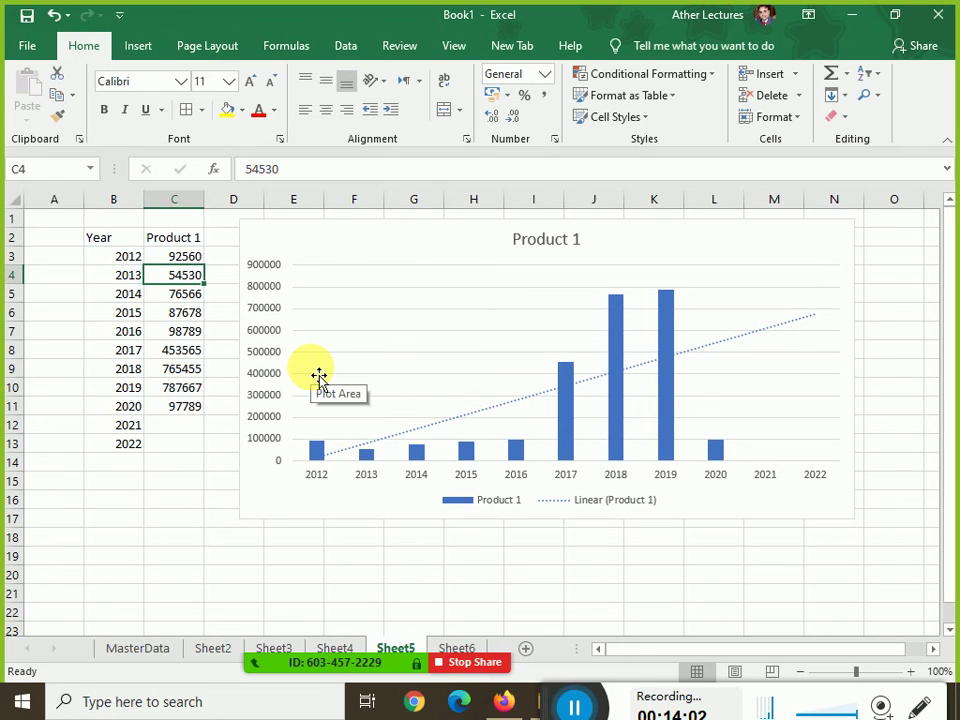
# Set the Product 1 value for 2012 in C3 to 925600
pyautogui.press('Up')
pyautogui.press('F2')
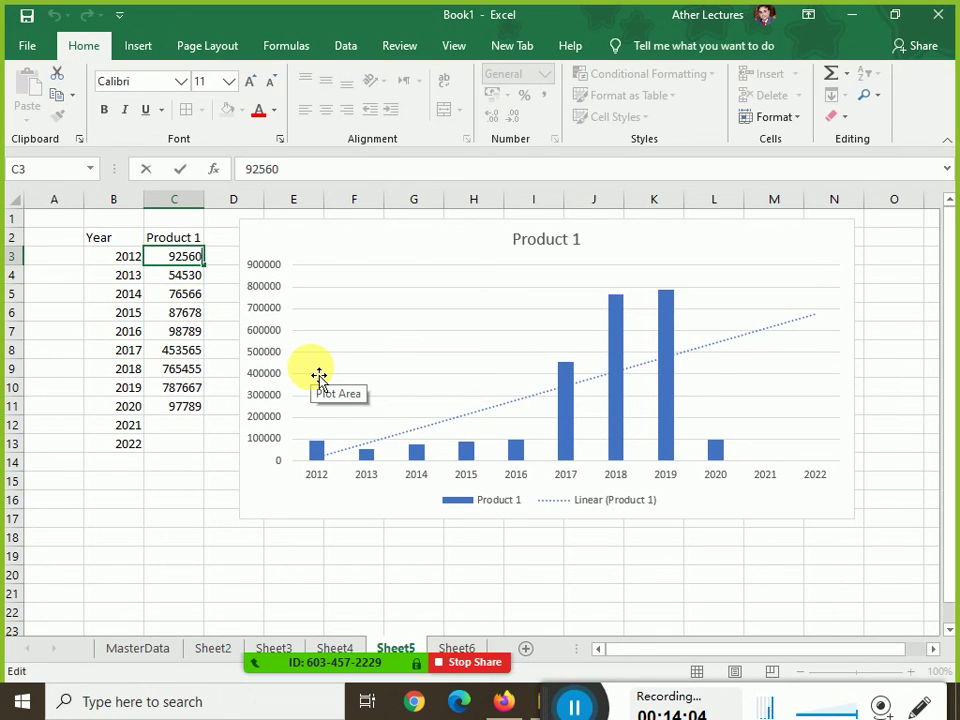
pyautogui.write('0')
pyautogui.press('Return')
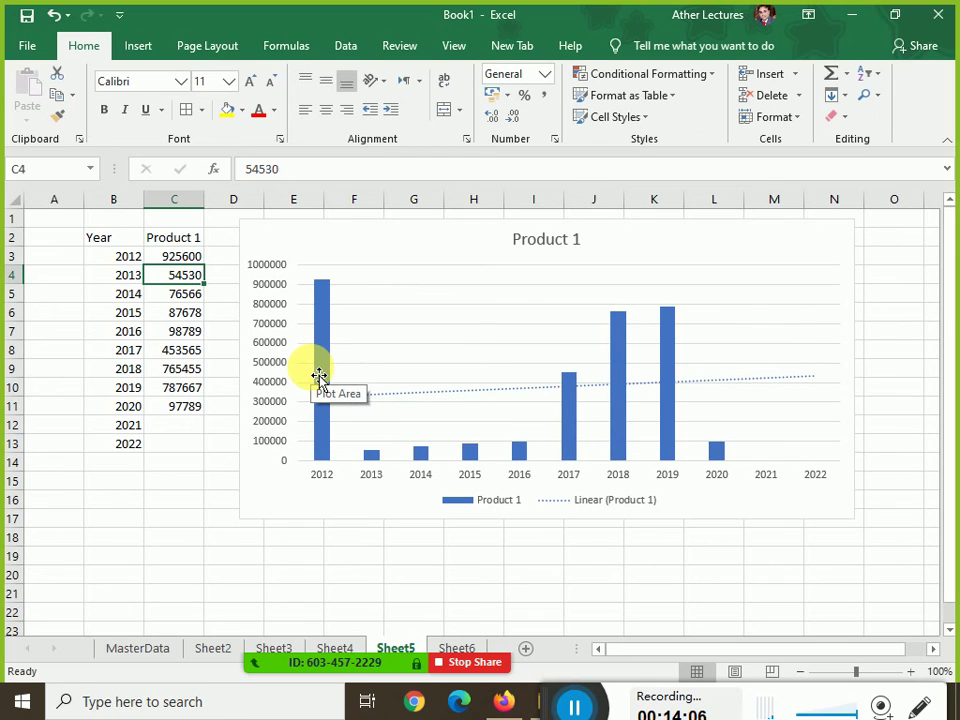
# Restore the Product 1 value for 2012 in C3 to 42560
pyautogui.press('Up')
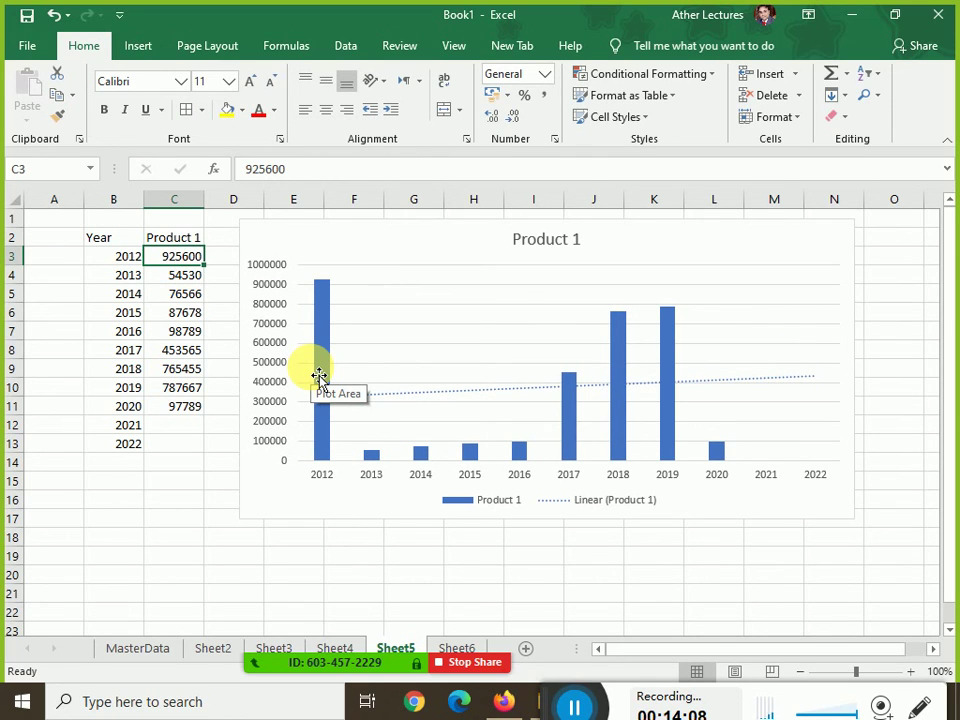
pyautogui.press('BackSpace')
pyautogui.press('Escape')
pyautogui.write('92560')
pyautogui.hotkey('ctrl', 'Return')
pyautogui.write('42560')
pyautogui.hotkey('ctrl', 'Return')
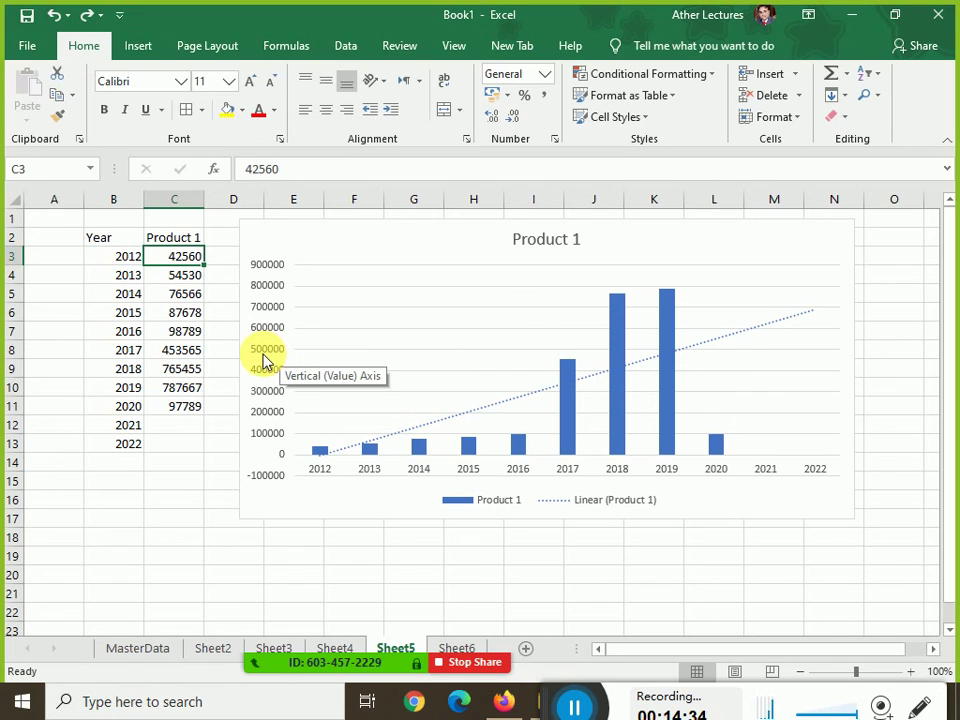
# Add Exponential trendlines to the Product 1 chart through its chart elements, and deselect the chart
pyautogui.click(718, 342)
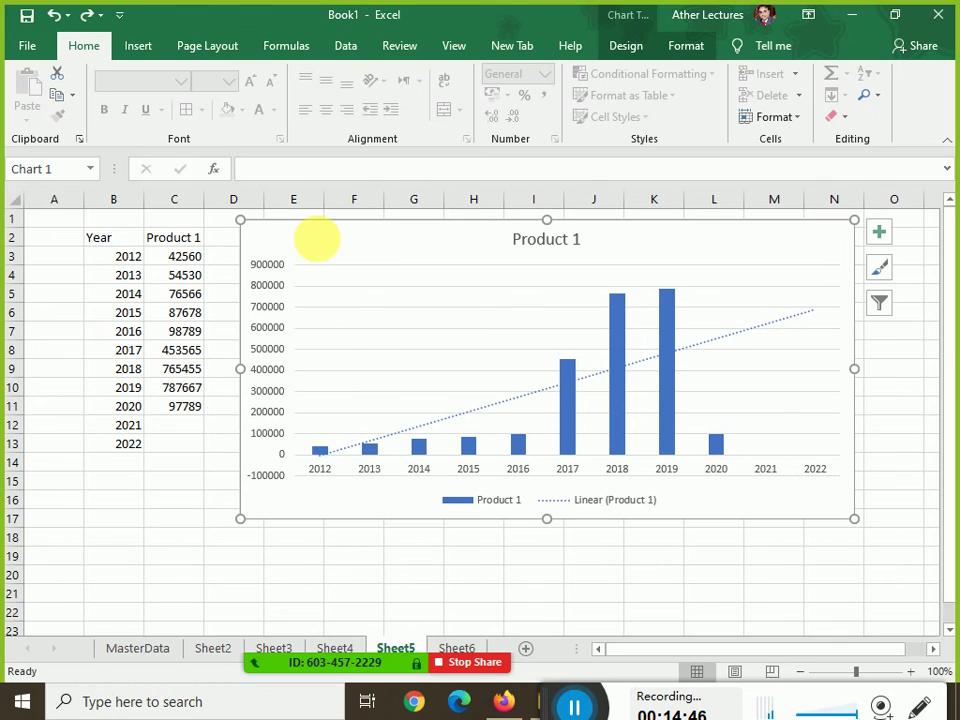
pyautogui.click(325, 248)
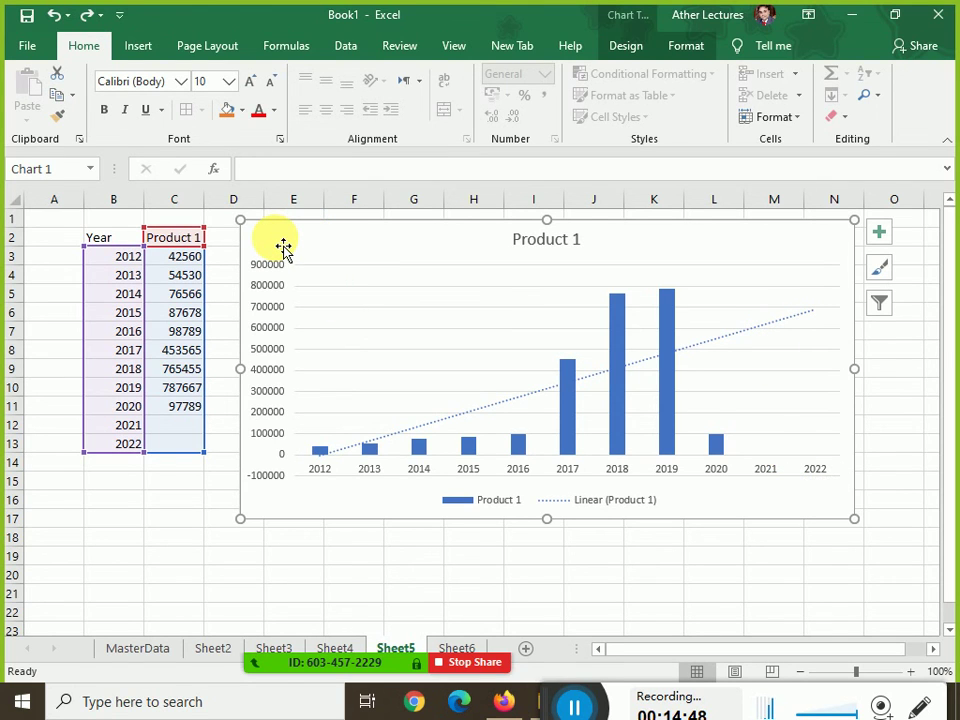
pyautogui.click(879, 234)
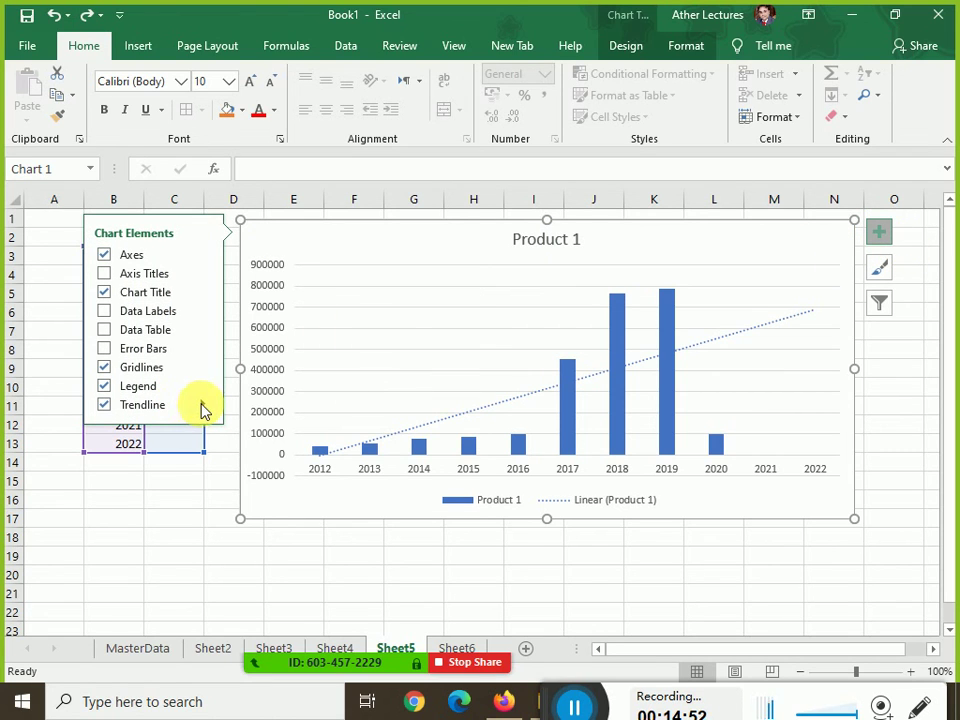
pyautogui.click(203, 410)
pyautogui.click(251, 438)
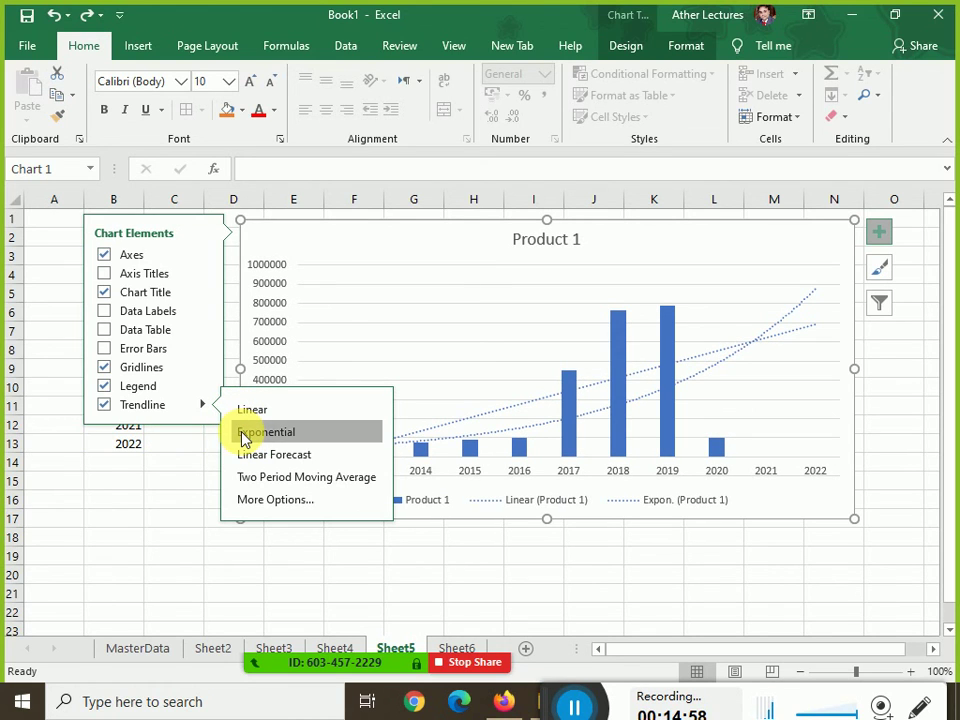
pyautogui.click(243, 439)
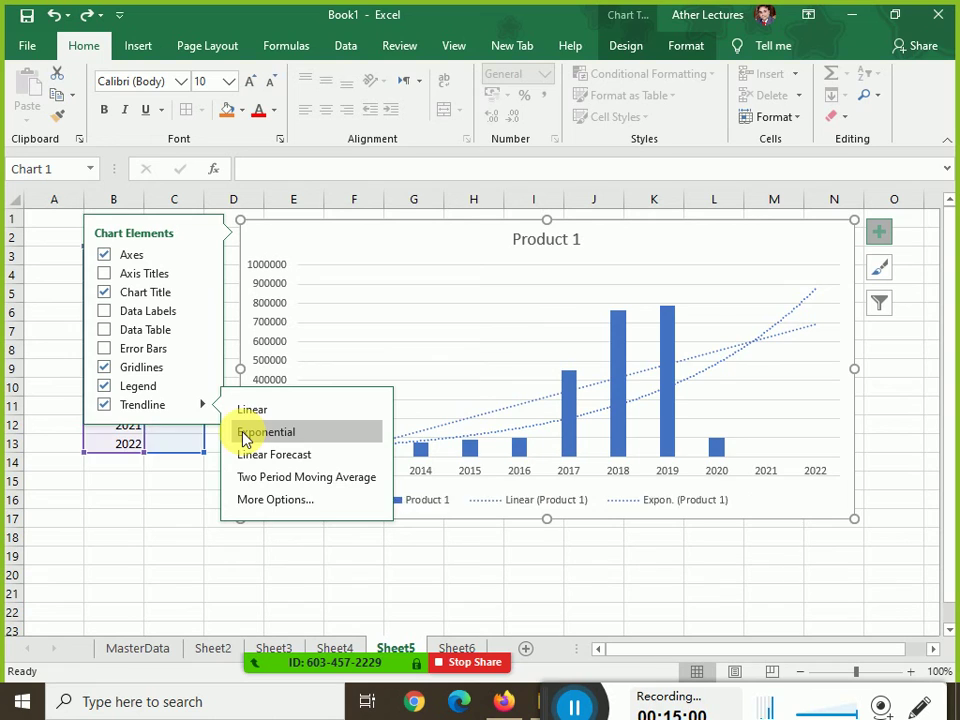
pyautogui.click(195, 537)
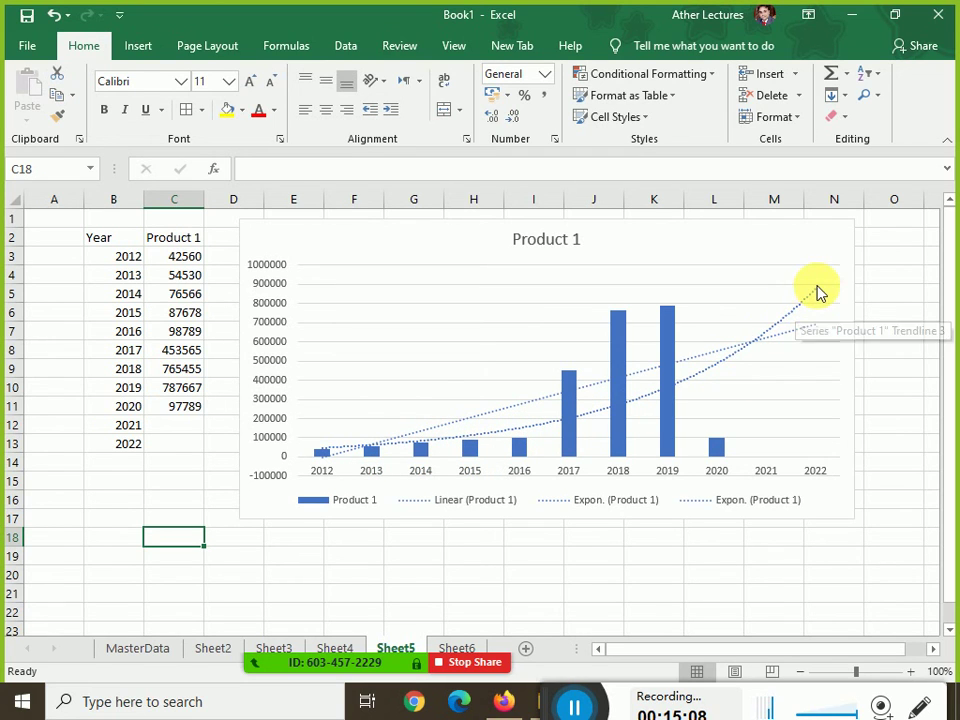
# Add Linear Forecast trendlines to the Product 1 chart through its chart elements, and select the forecast line in the plot
pyautogui.click(262, 469)
pyautogui.click(882, 236)
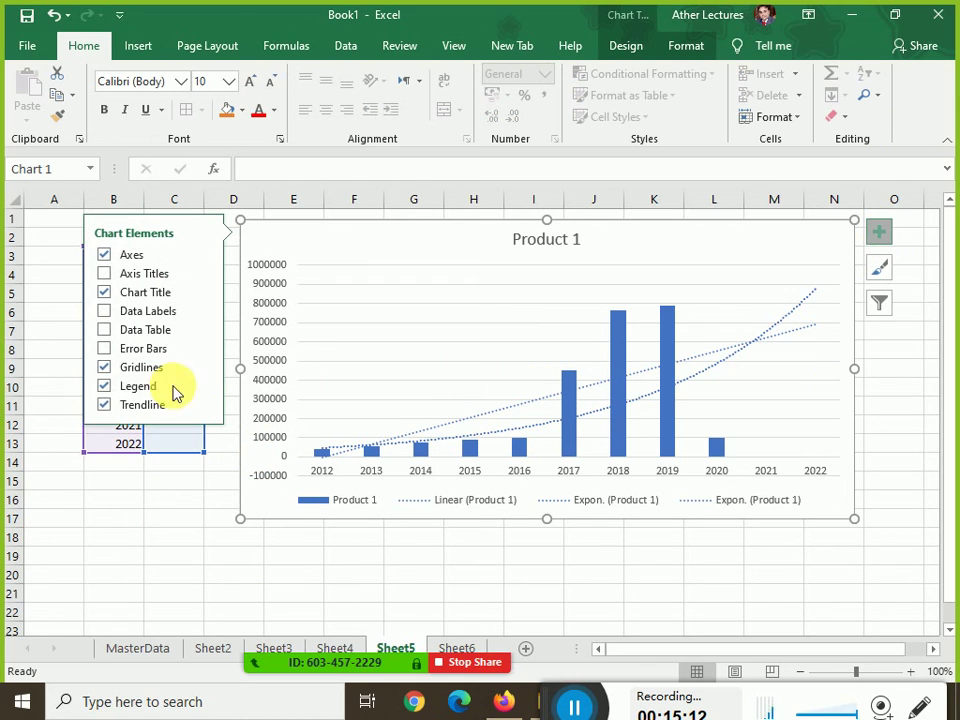
pyautogui.click(203, 406)
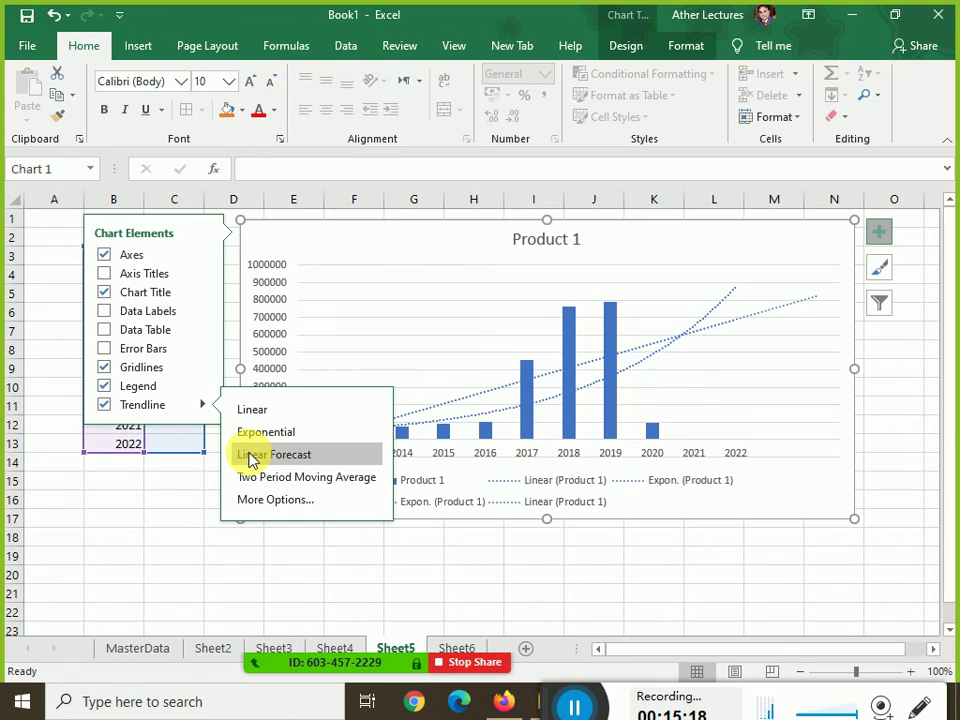
pyautogui.click(250, 457)
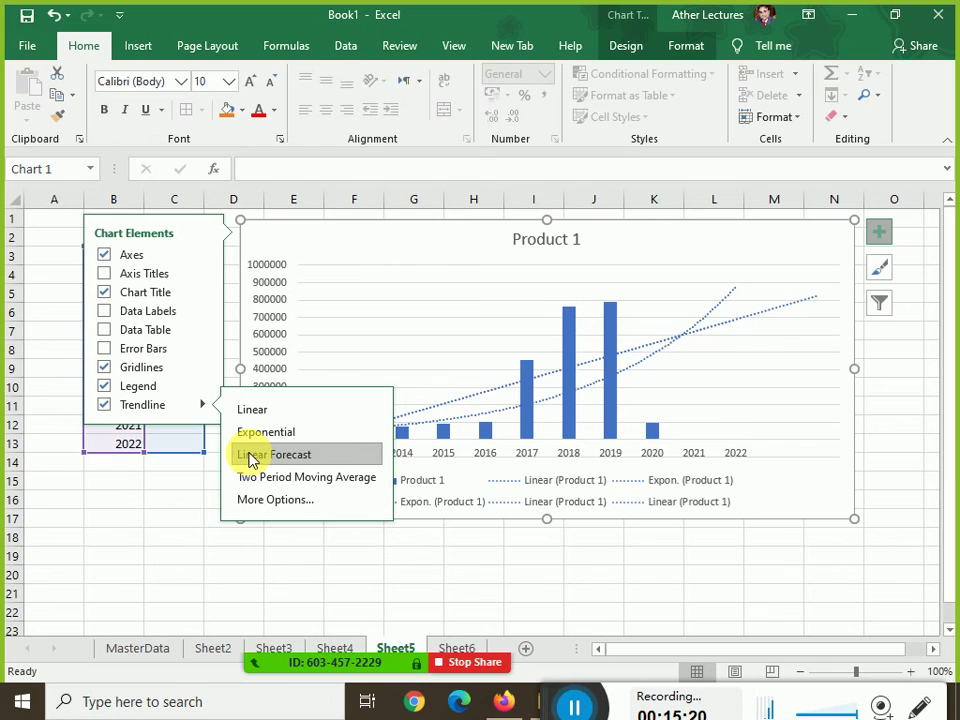
pyautogui.click(407, 465)
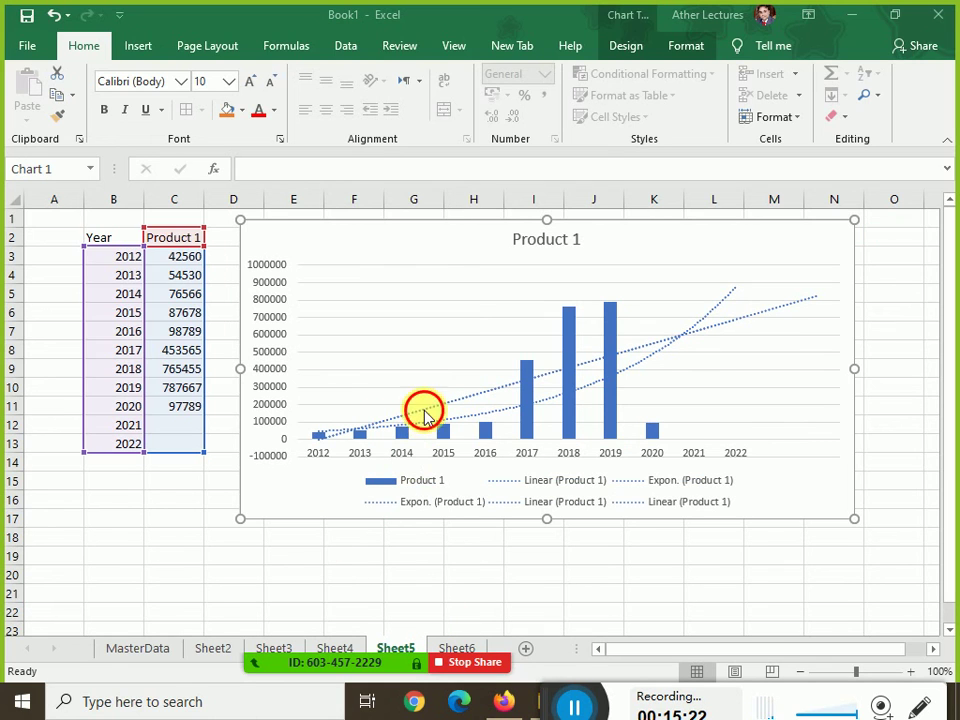
# Stop the Zoom screen share and switch back to the Book1 workbook in Excel
pyautogui.hotkey('alt', 's')
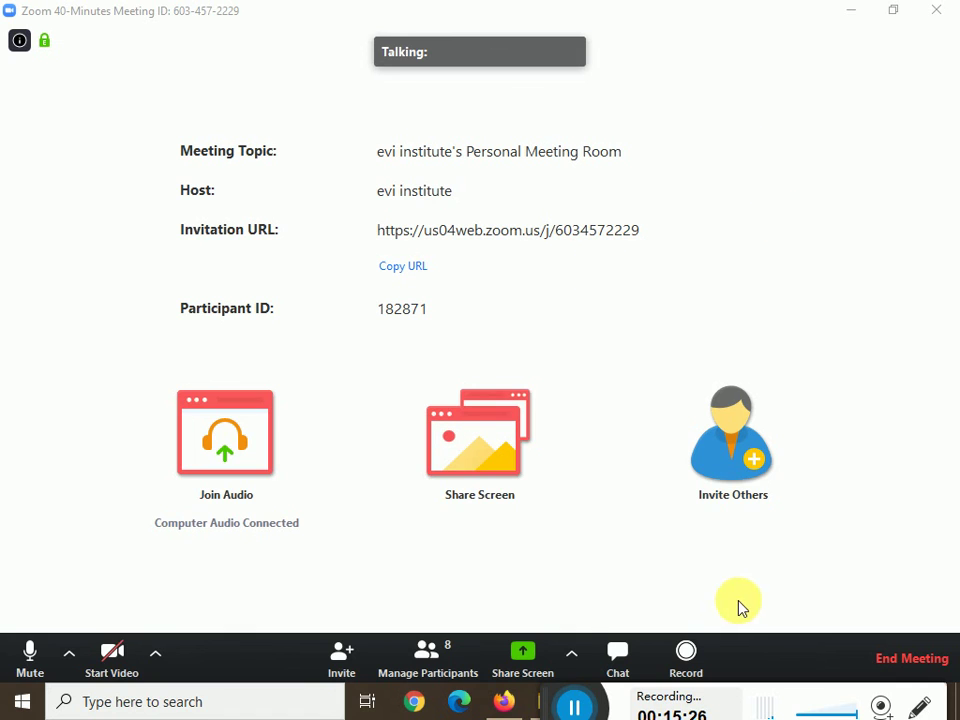
pyautogui.hotkey('alt', 'Tab')
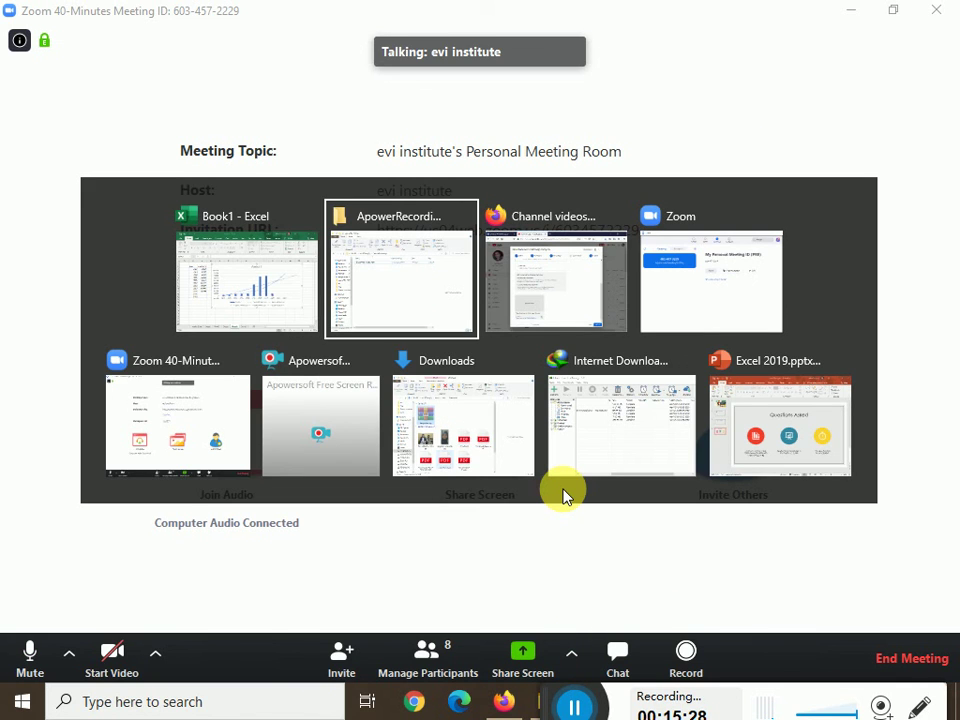
pyautogui.hotkey('alt', 'Tab')
pyautogui.hotkey('alt', 'Tab')
pyautogui.hotkey('alt', 'Tab')
pyautogui.hotkey('alt', 'Tab')
pyautogui.hotkey('alt', 'Tab')
pyautogui.hotkey('alt', 'Tab')
pyautogui.hotkey('alt', 'Tab')
pyautogui.hotkey('alt', 'Tab')
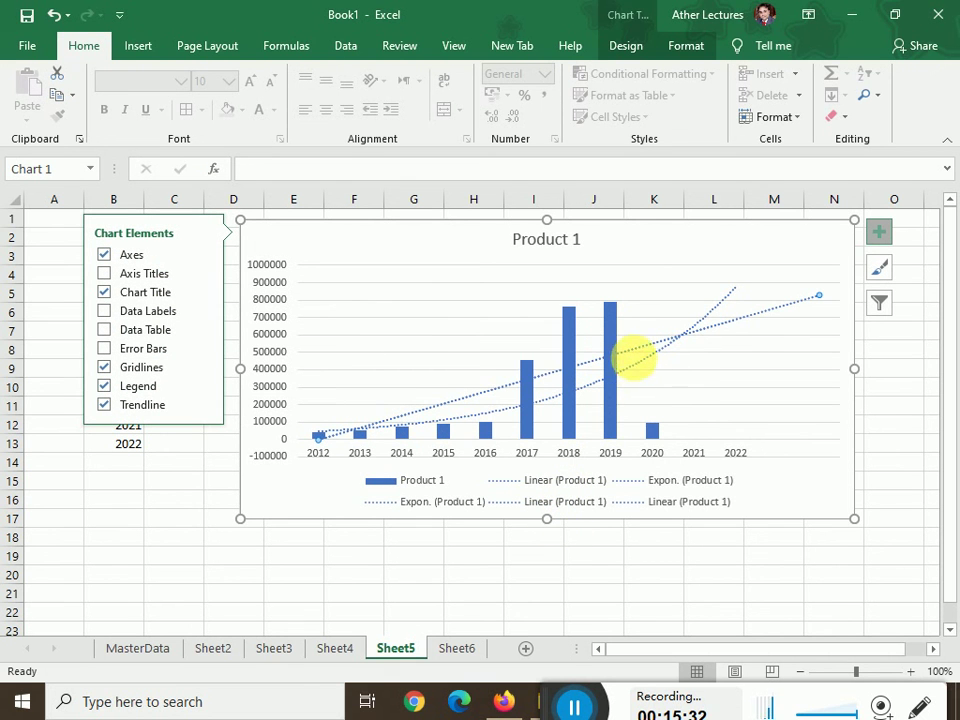
# Delete the selected duplicate Linear Forecast trendline from the Product 1 chart and select an Exponential trendline
pyautogui.press('Delete')
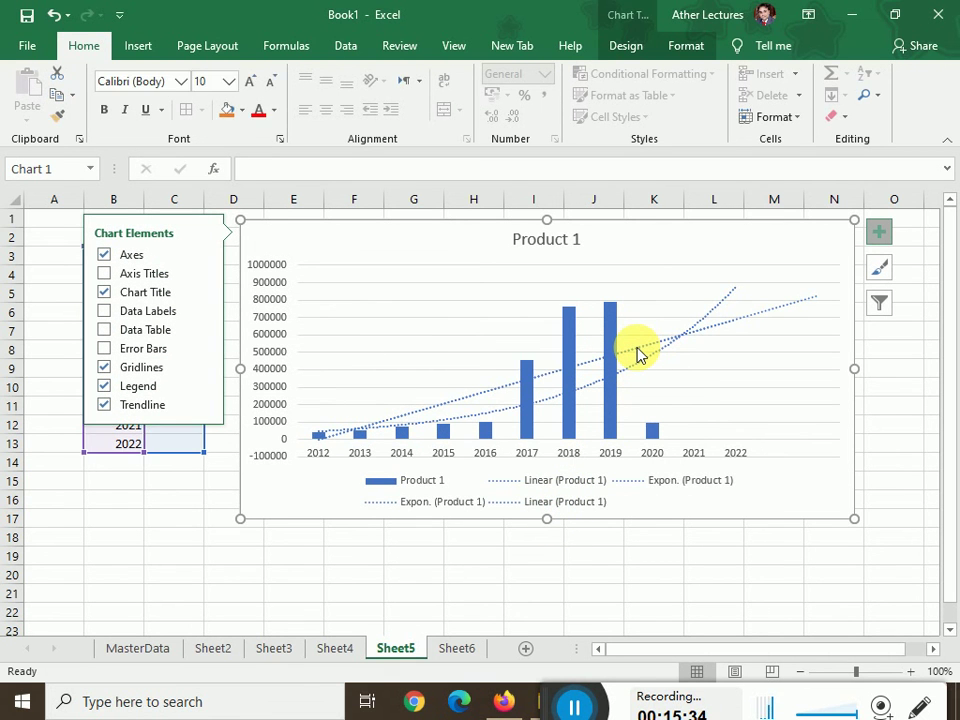
pyautogui.click(643, 364)
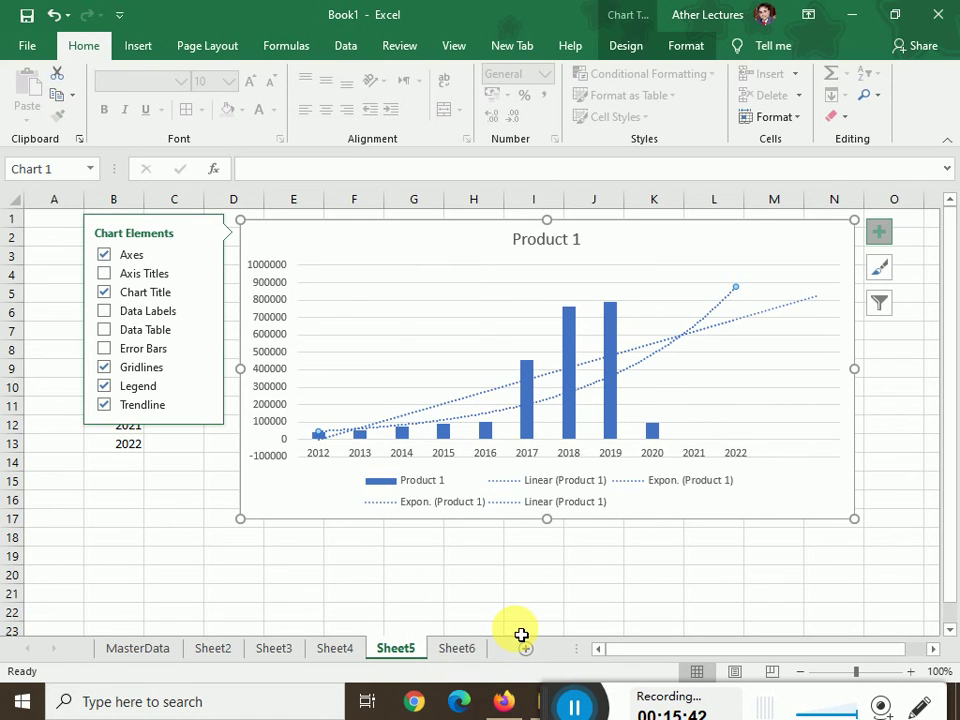
# Switch to the Zoom meeting and share the entire screen again
pyautogui.hotkey('alt', 'Tab')
pyautogui.hotkey('alt', 'Tab')
pyautogui.hotkey('alt', 'Tab')
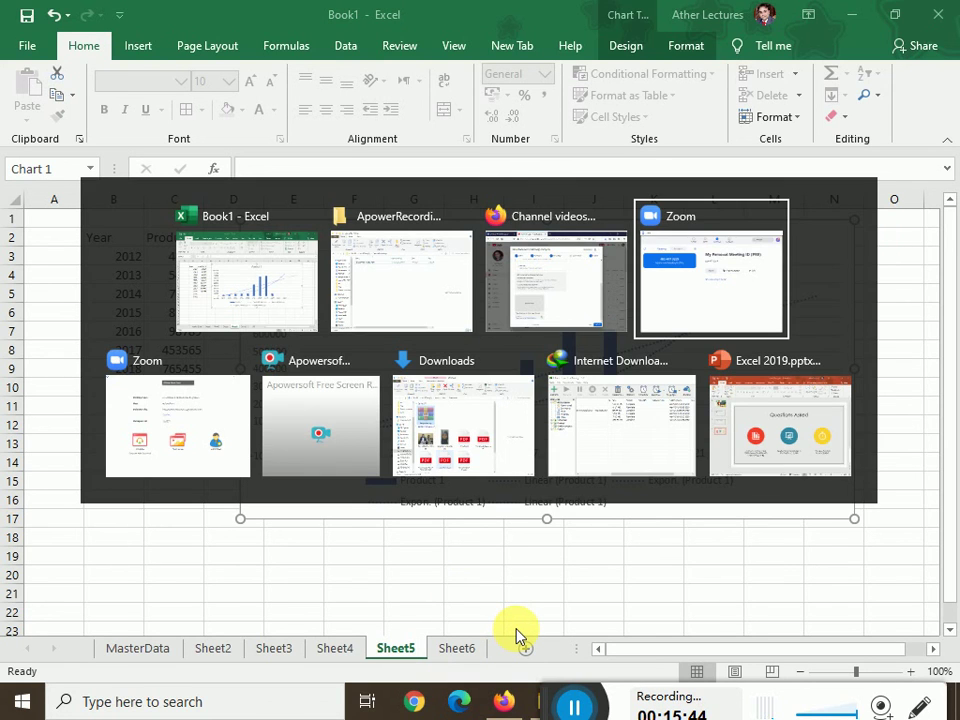
pyautogui.hotkey('alt', 'Tab')
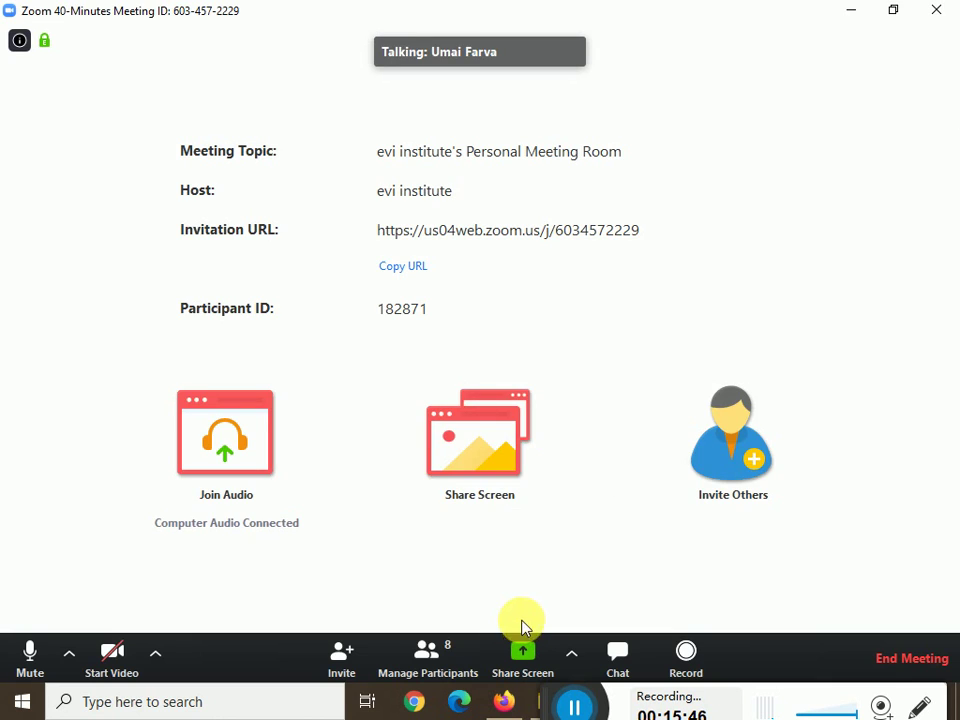
pyautogui.click(490, 484)
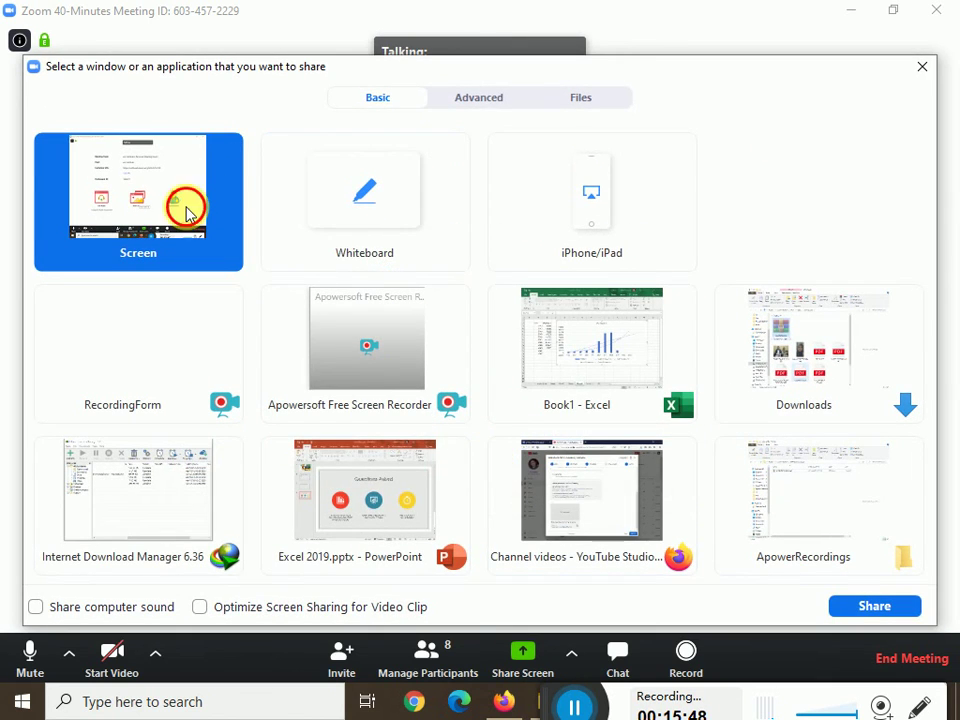
pyautogui.doubleClick(184, 208)
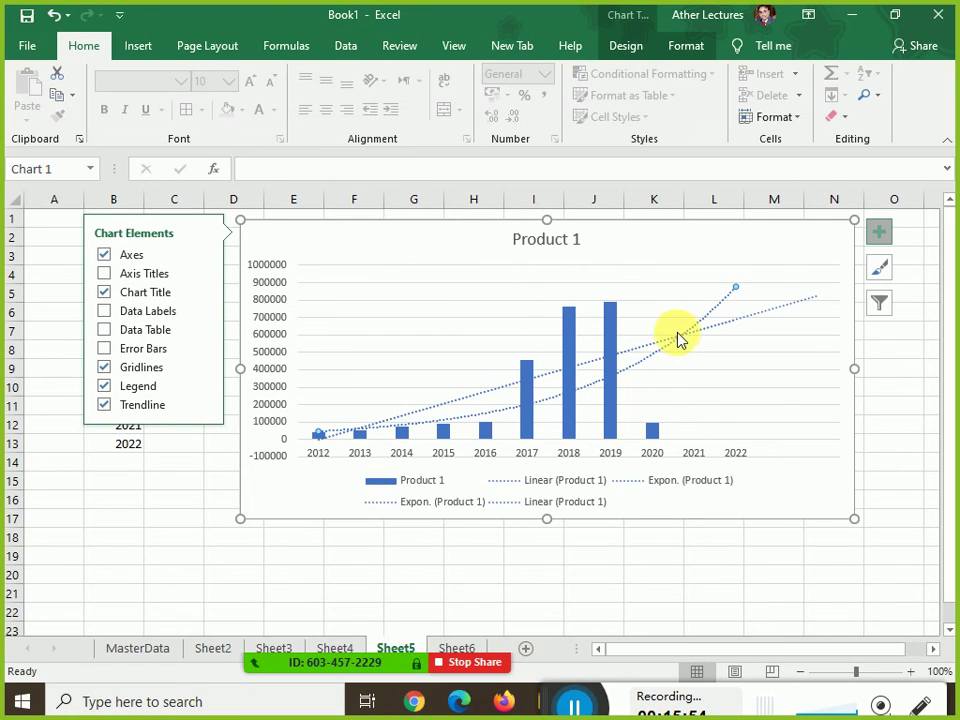
# Delete all remaining exponential, linear forecast and linear trendlines from the Product 1 chart
pyautogui.press('Delete')
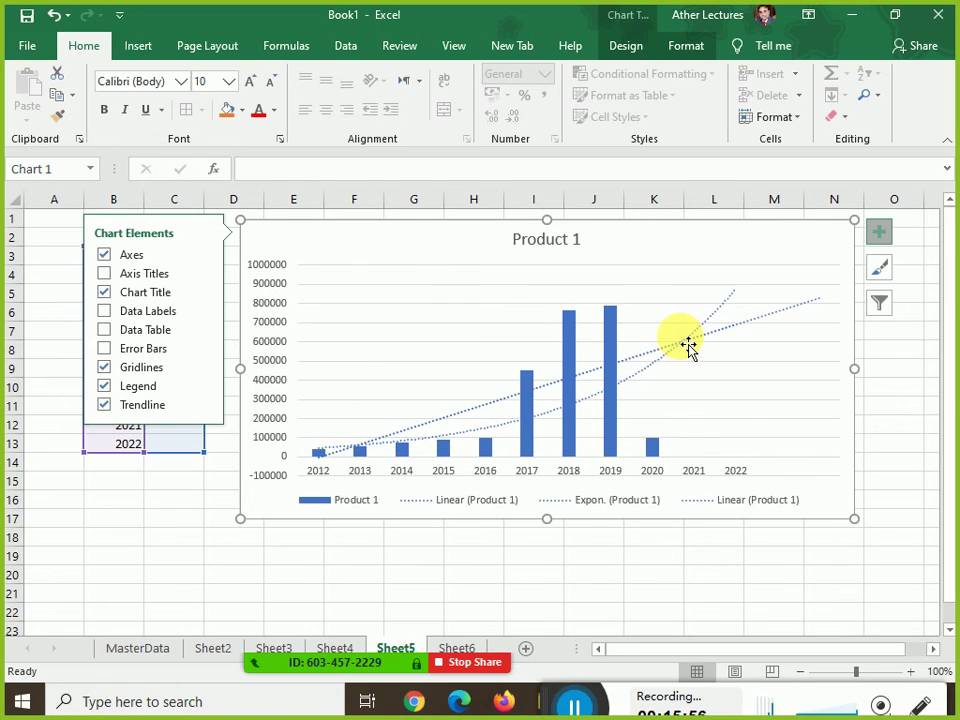
pyautogui.click(680, 350)
pyautogui.press('Delete')
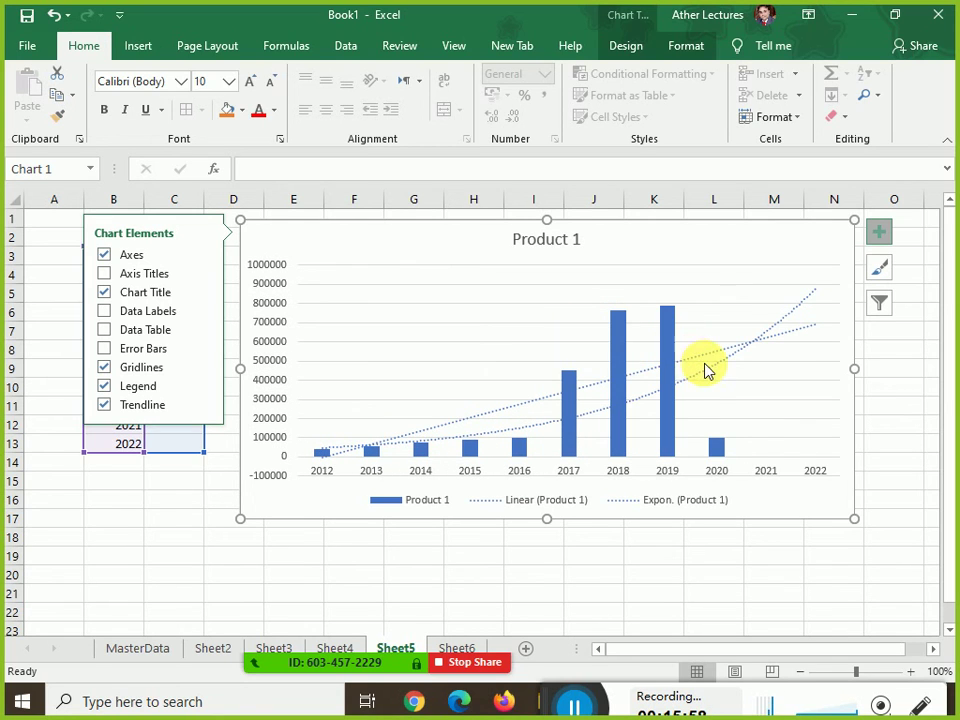
pyautogui.click(707, 375)
pyautogui.press('Delete')
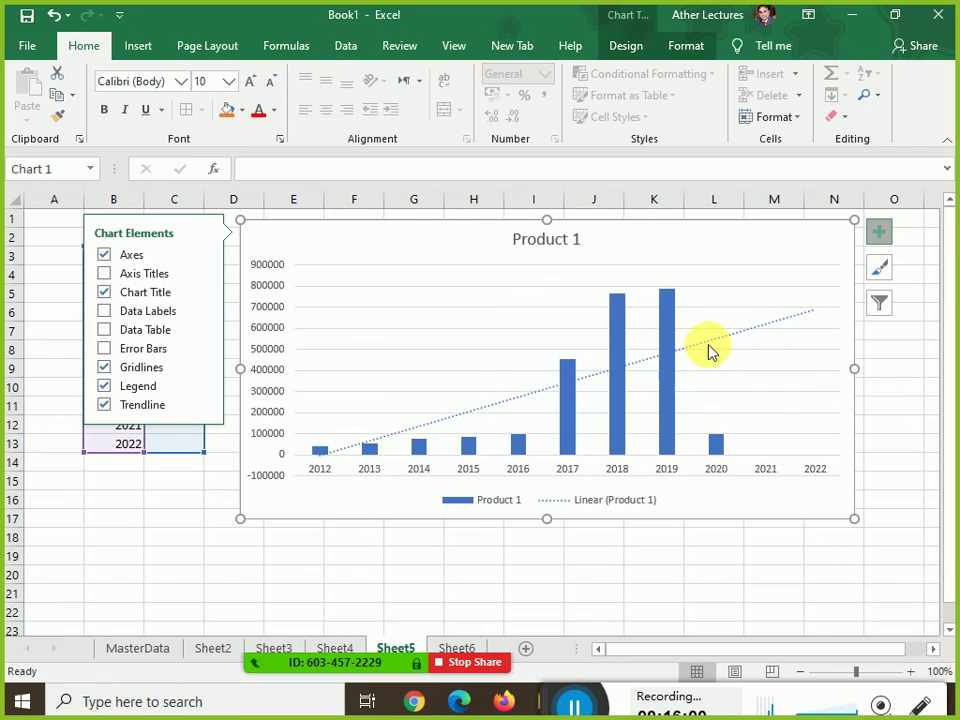
pyautogui.click(707, 347)
pyautogui.press('Delete')
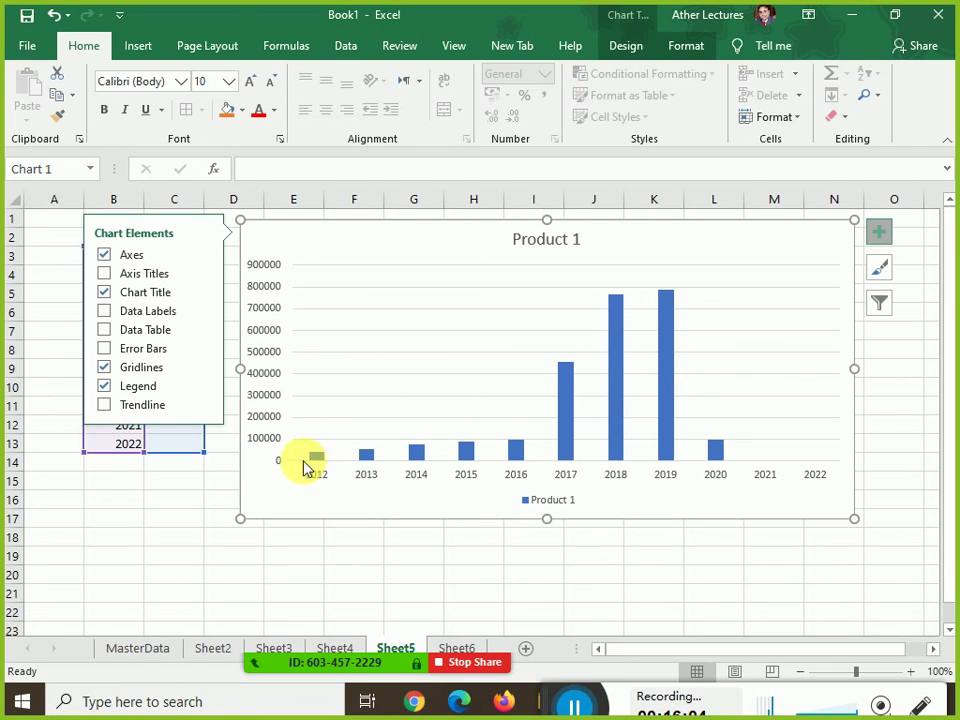
# Enter 100000 as the Product 1 value for 2021 in C12 and fill it down to 2022 in C13
pyautogui.click(173, 432)
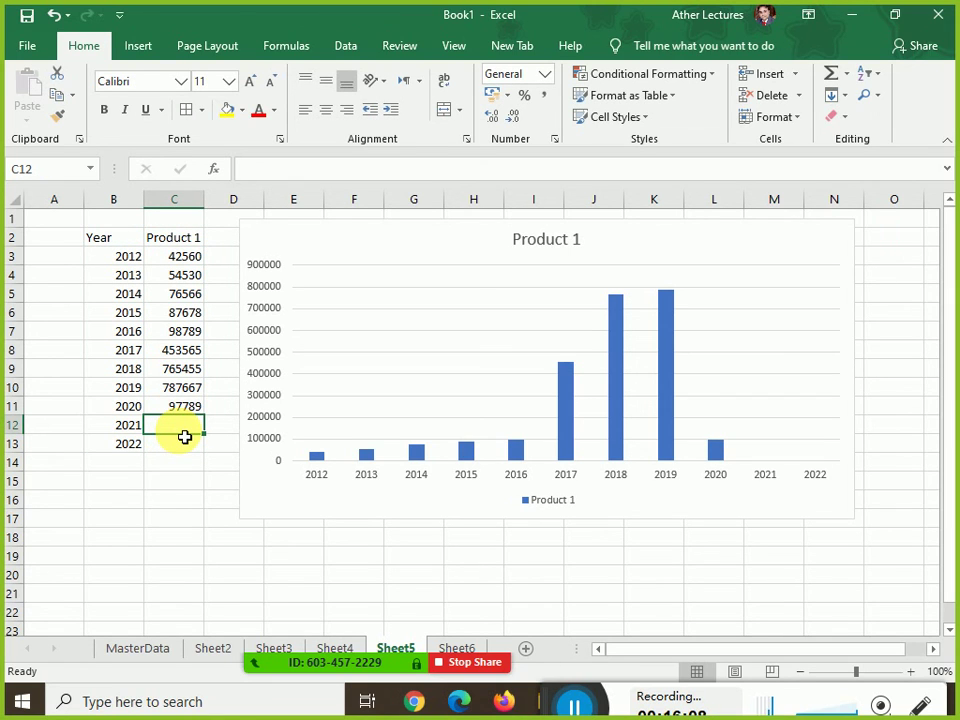
pyautogui.write('100000')
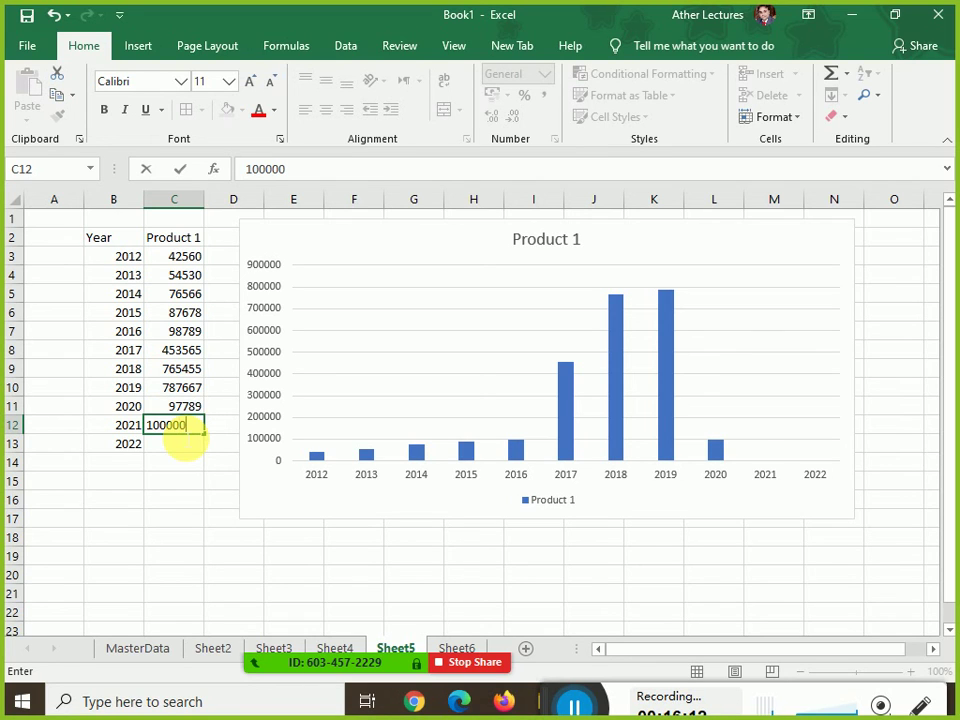
pyautogui.press('Return')
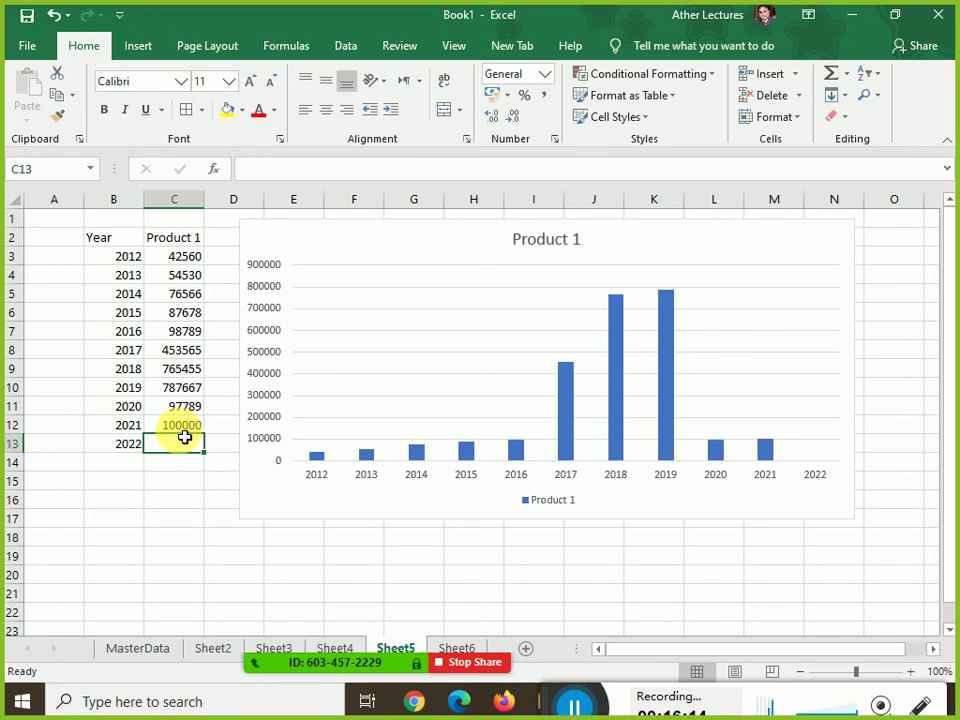
pyautogui.hotkey('ctrl', 'd')
pyautogui.click(340, 576)
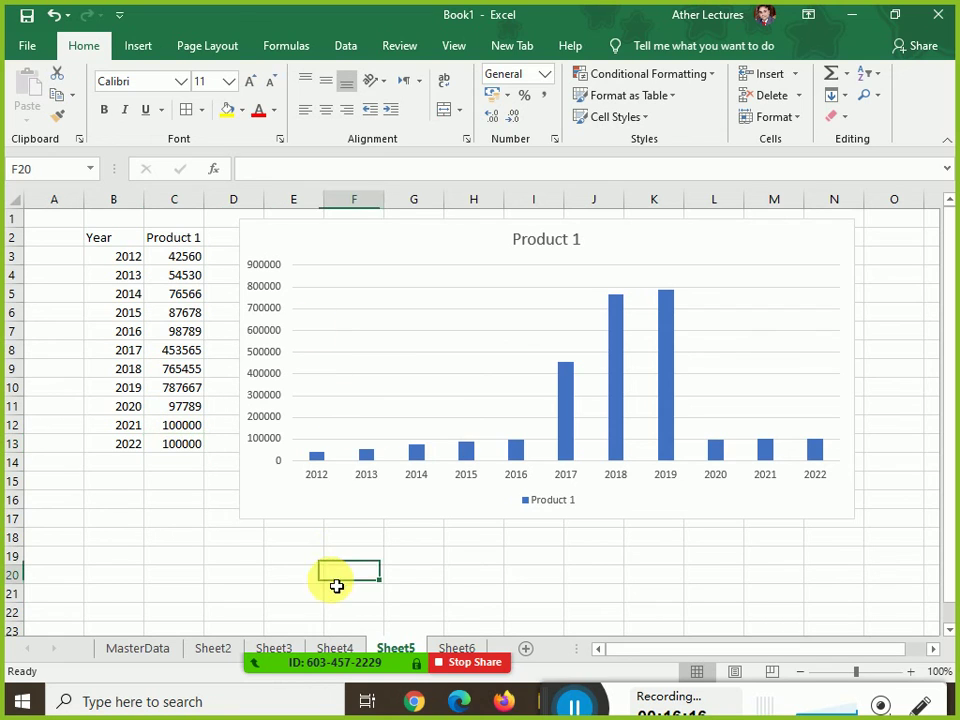
# Add a Linear Forecast trendline to the Product 1 chart through its chart elements
pyautogui.click(319, 255)
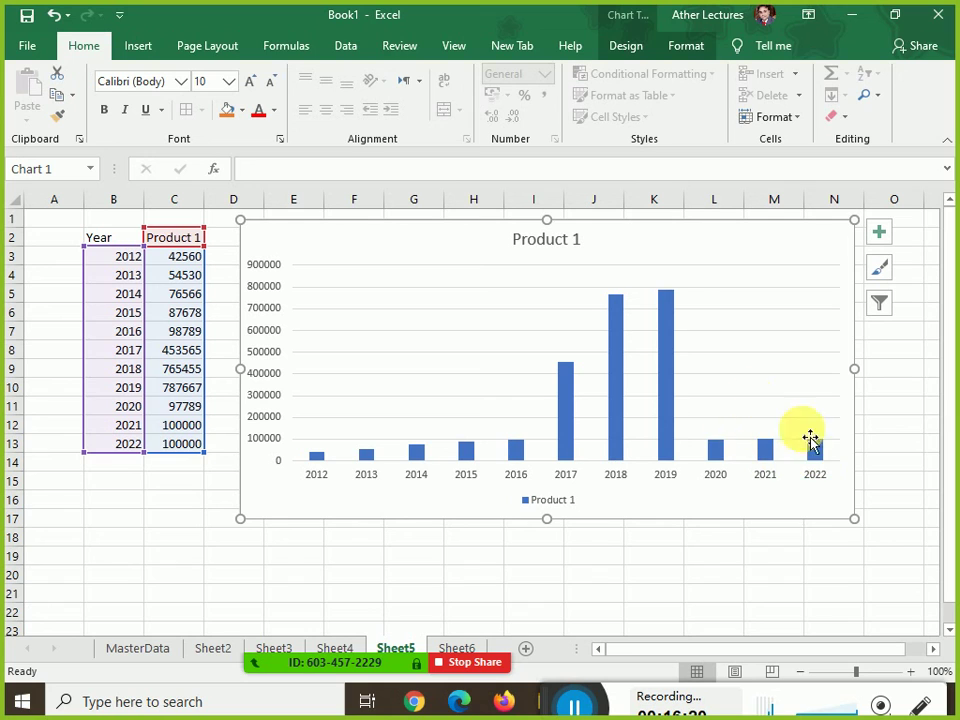
pyautogui.click(878, 232)
pyautogui.moveTo(167, 414)
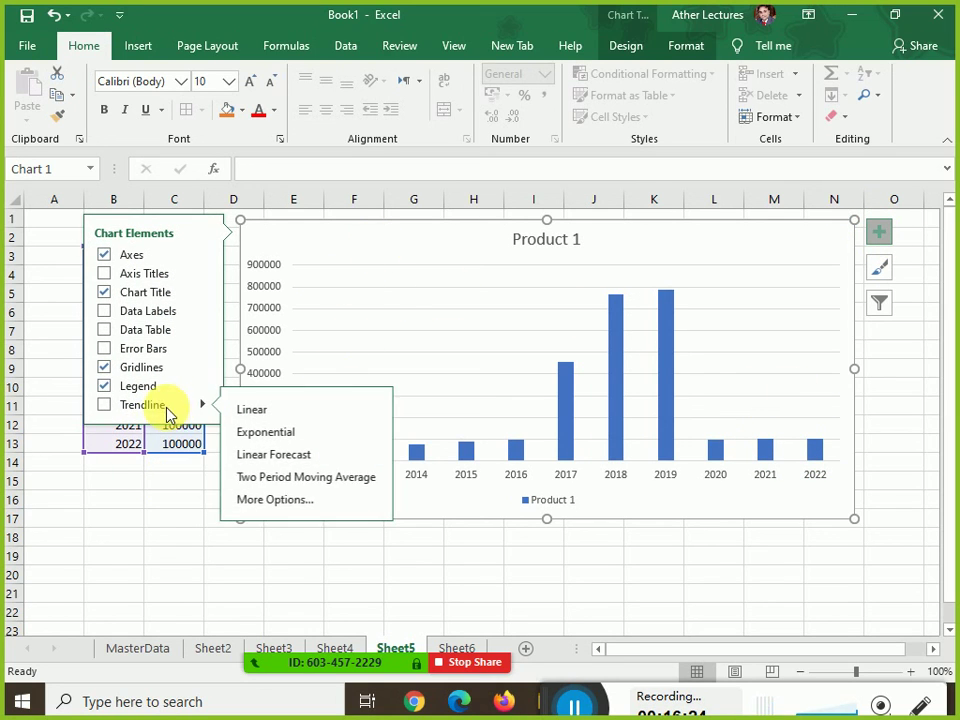
pyautogui.click(265, 458)
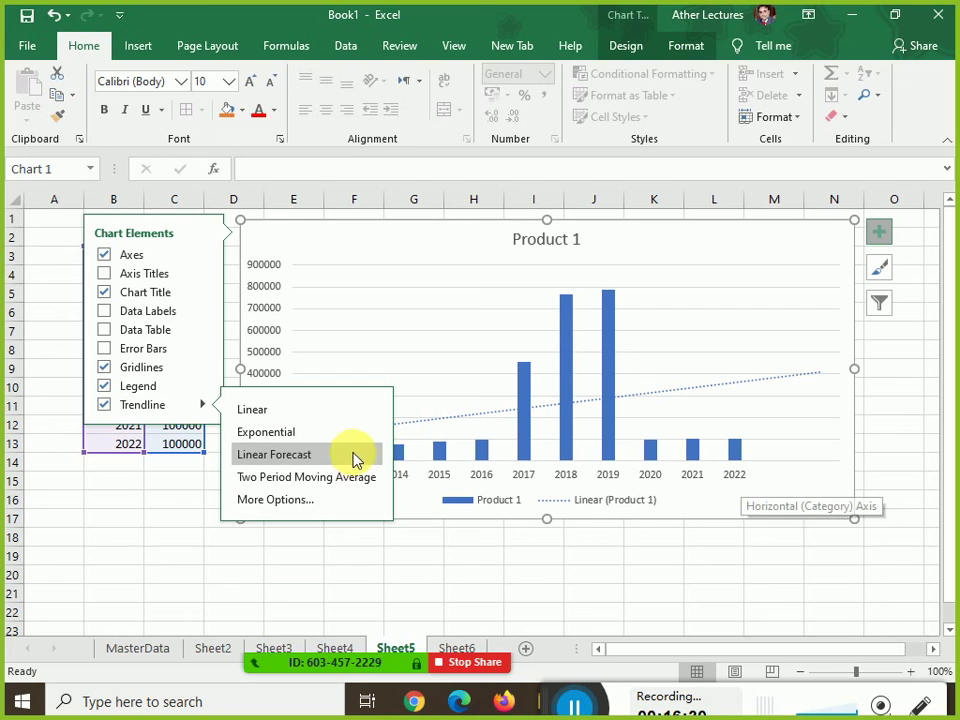
# Add a Linear Forecast trendline to the Product 1 chart
pyautogui.click(345, 459)
pyautogui.press('Escape')
pyautogui.press('Escape')
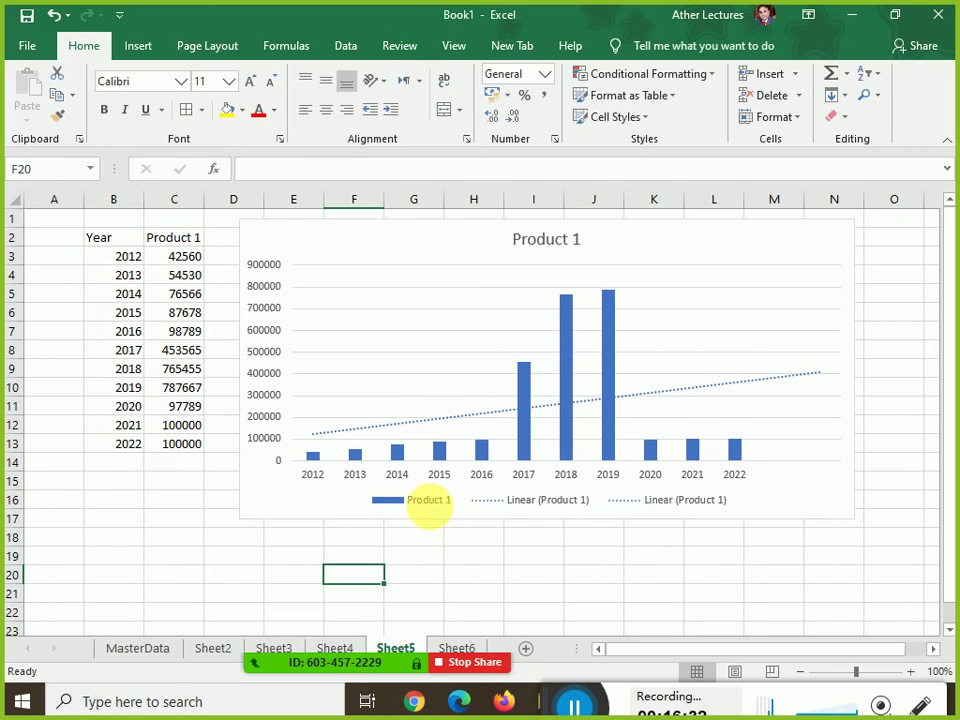
# Delete both trendlines from the Product 1 chart
pyautogui.click(692, 390)
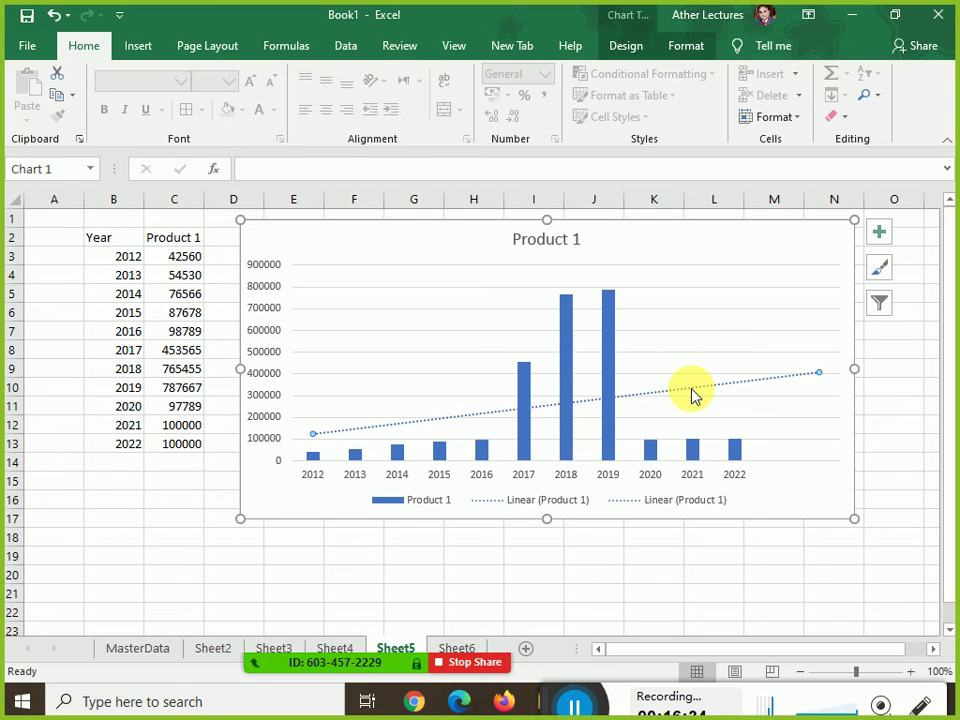
pyautogui.press('Delete')
pyautogui.click(692, 392)
pyautogui.press('Delete')
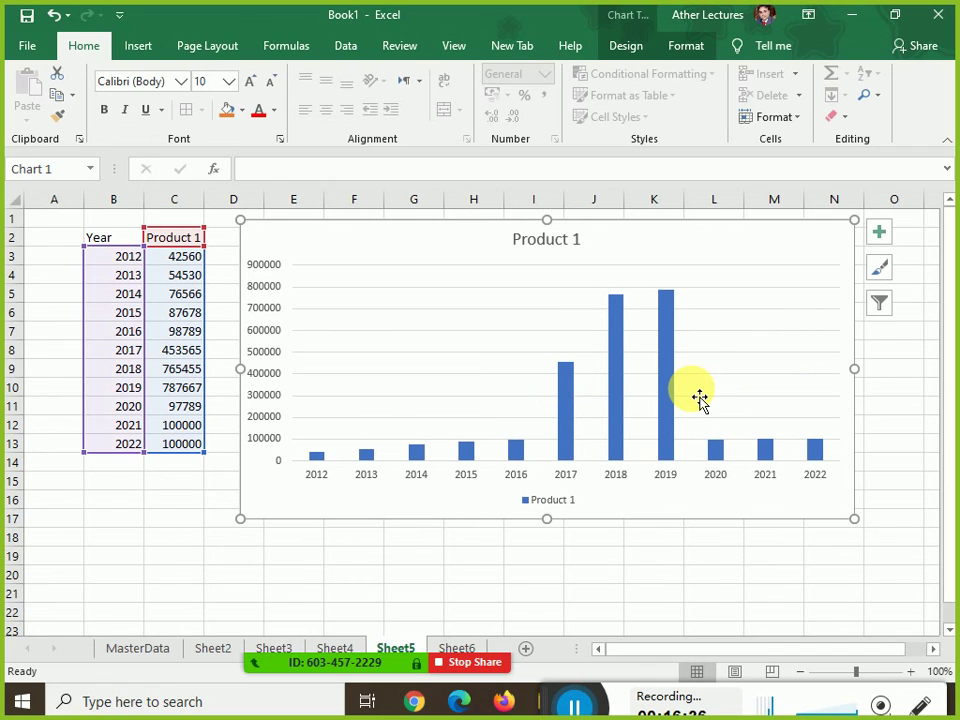
# Add a linear trendline to the Product 1 chart, and try an extra Linear Forecast trendline and undo it
pyautogui.click(879, 234)
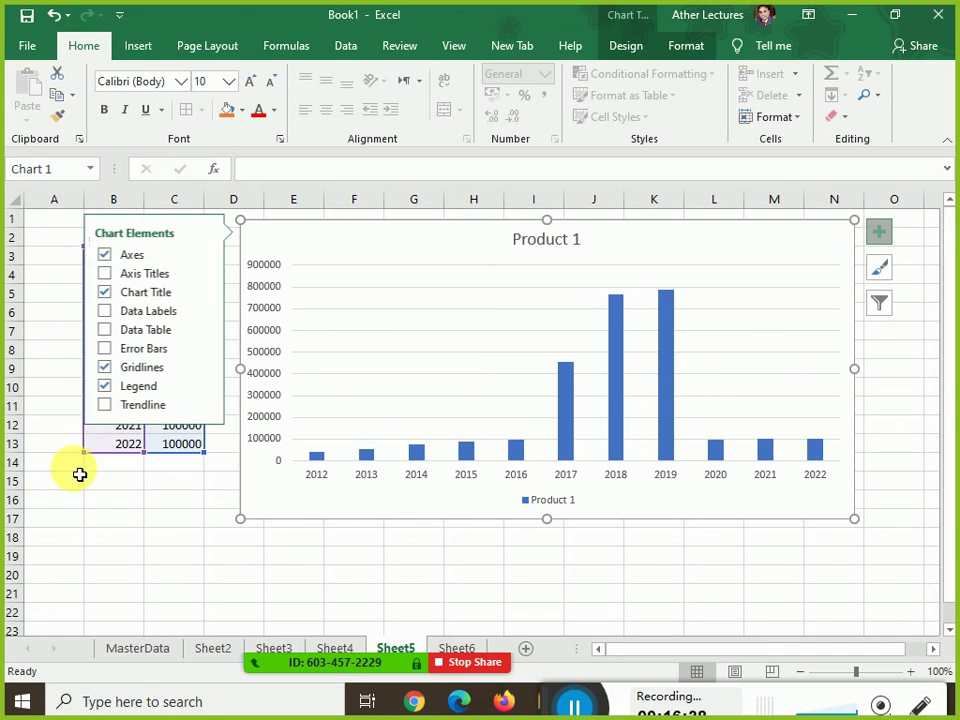
pyautogui.click(180, 405)
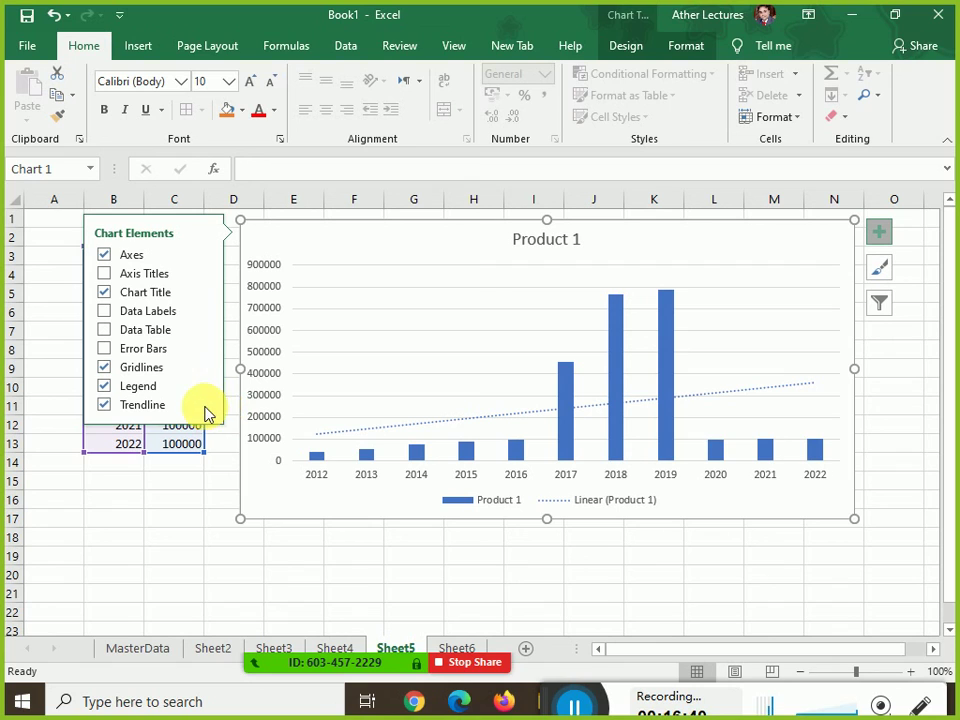
pyautogui.click(203, 405)
pyautogui.click(254, 454)
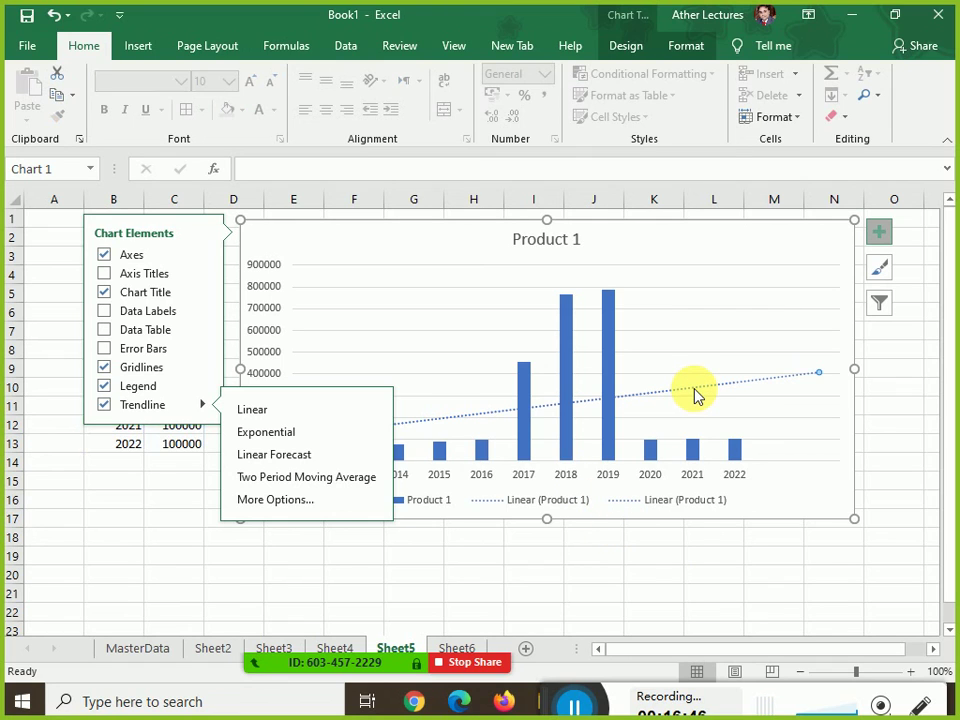
pyautogui.hotkey('ctrl', 'z')
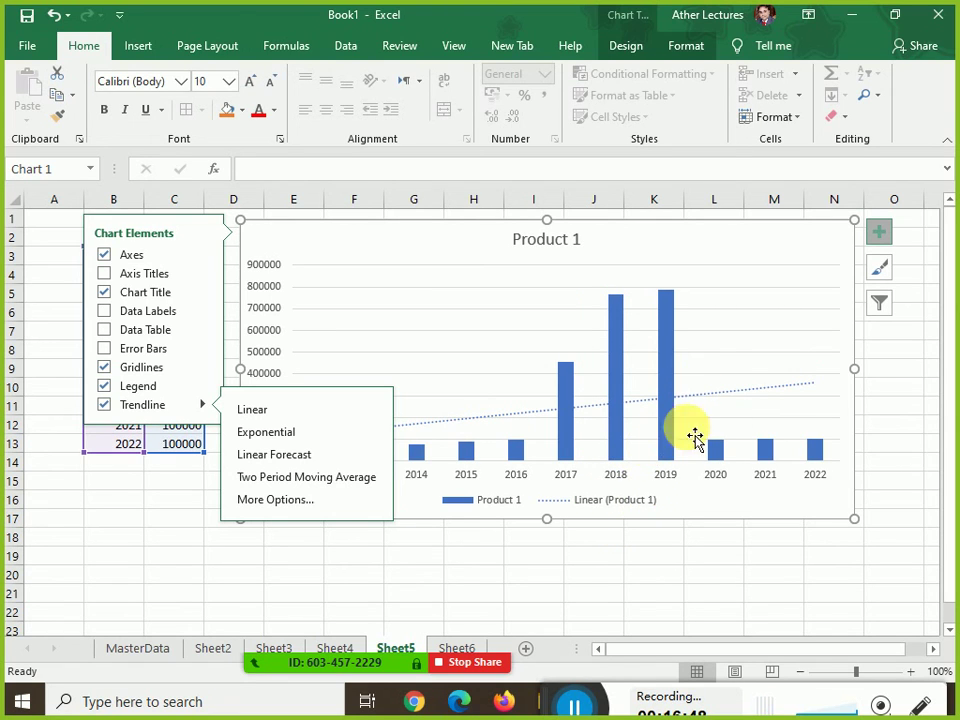
pyautogui.click(767, 450)
pyautogui.click(252, 538)
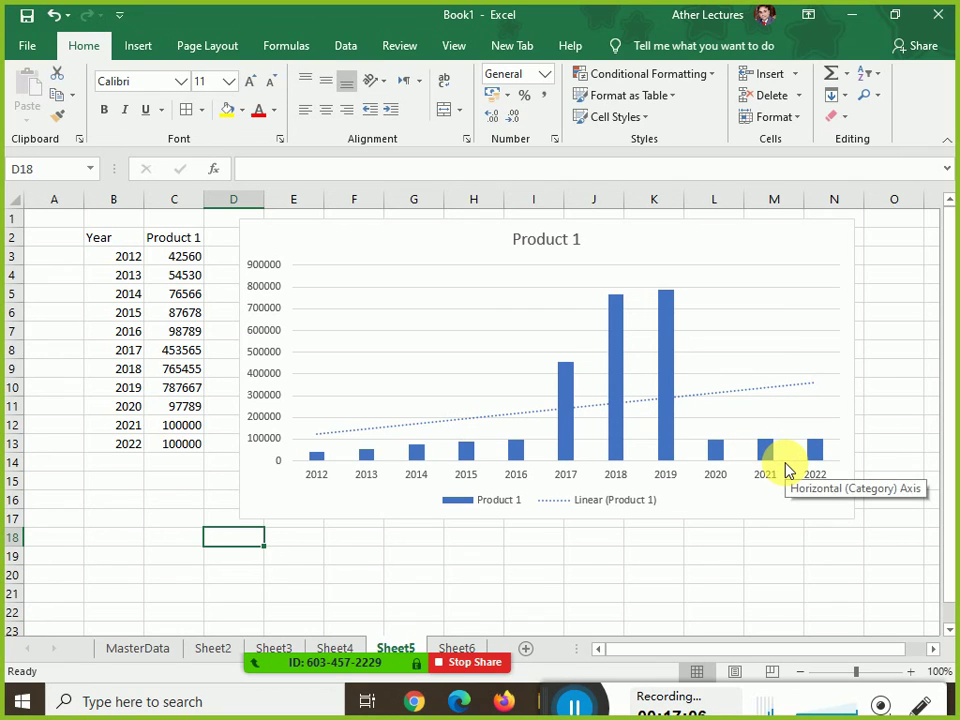
# Delete the linear trendline from the Product 1 chart
pyautogui.click(726, 259)
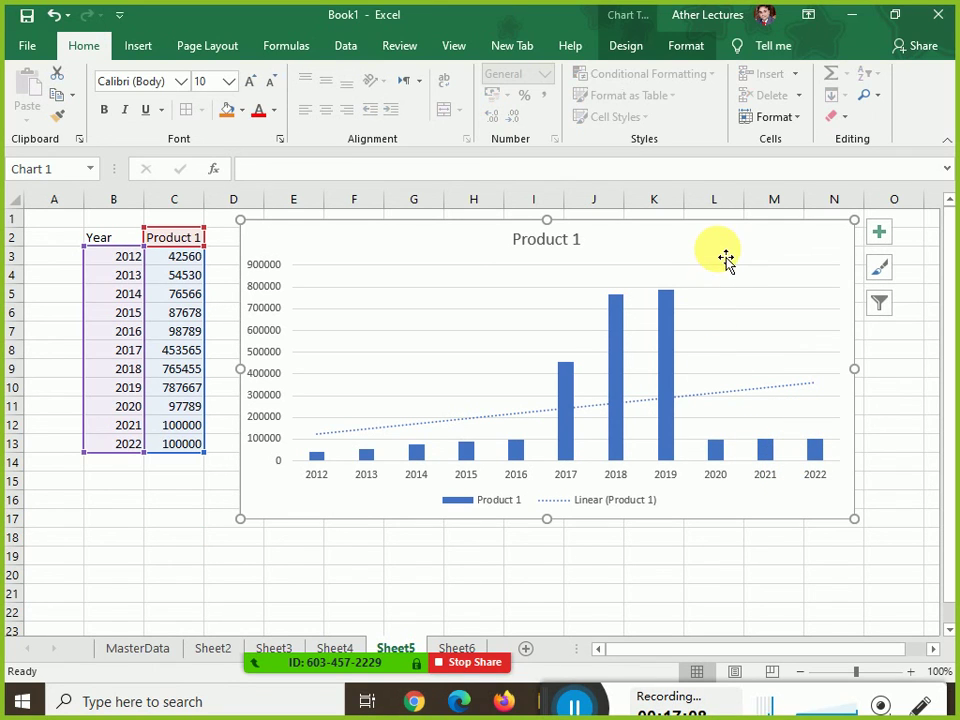
pyautogui.click(765, 393)
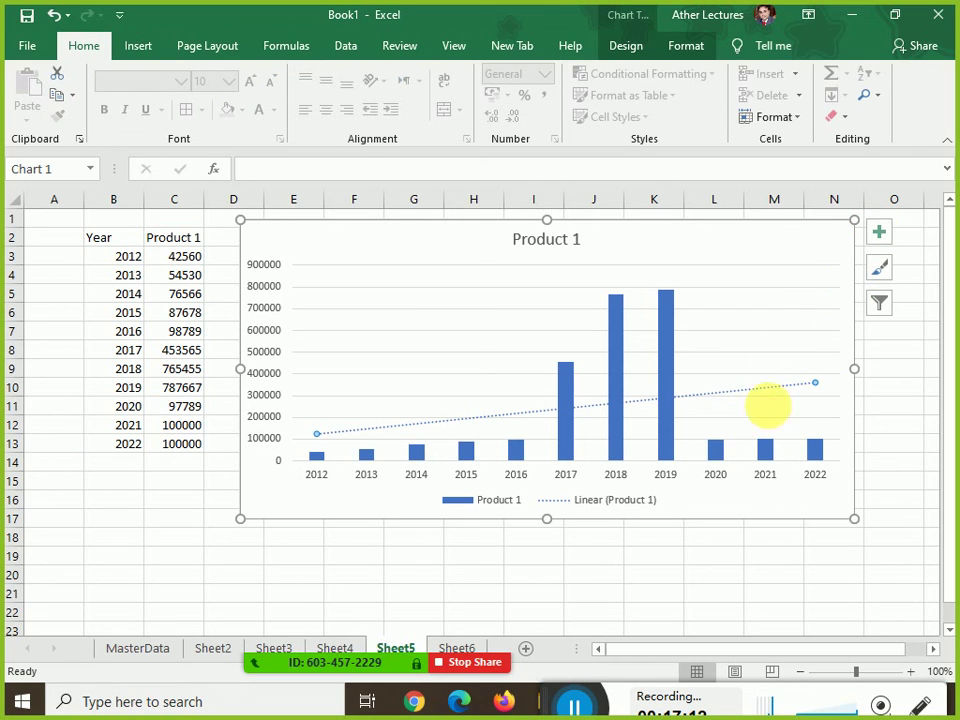
pyautogui.press('Delete')
# Try a Two Period Moving Average trendline on the Product 1 chart and undo it
pyautogui.click(886, 240)
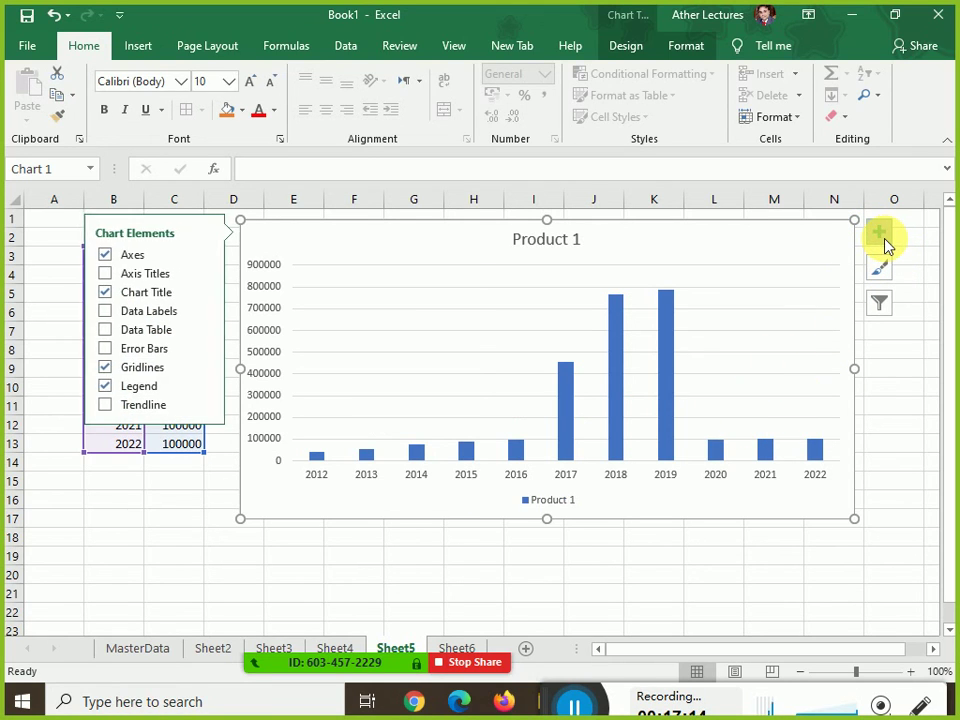
pyautogui.click(201, 407)
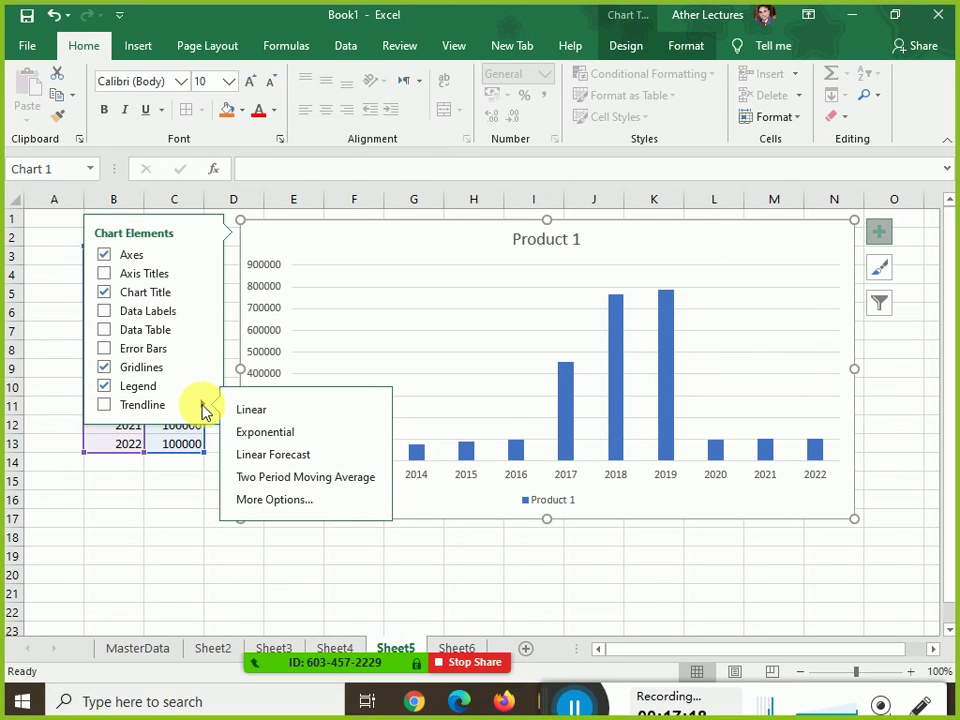
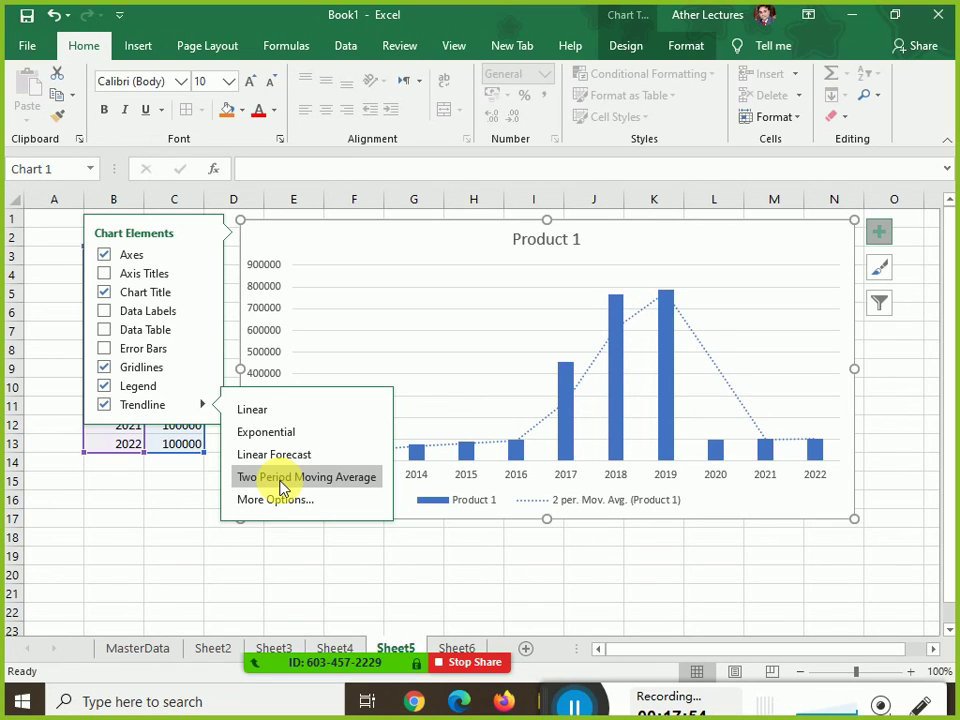
pyautogui.click(283, 477)
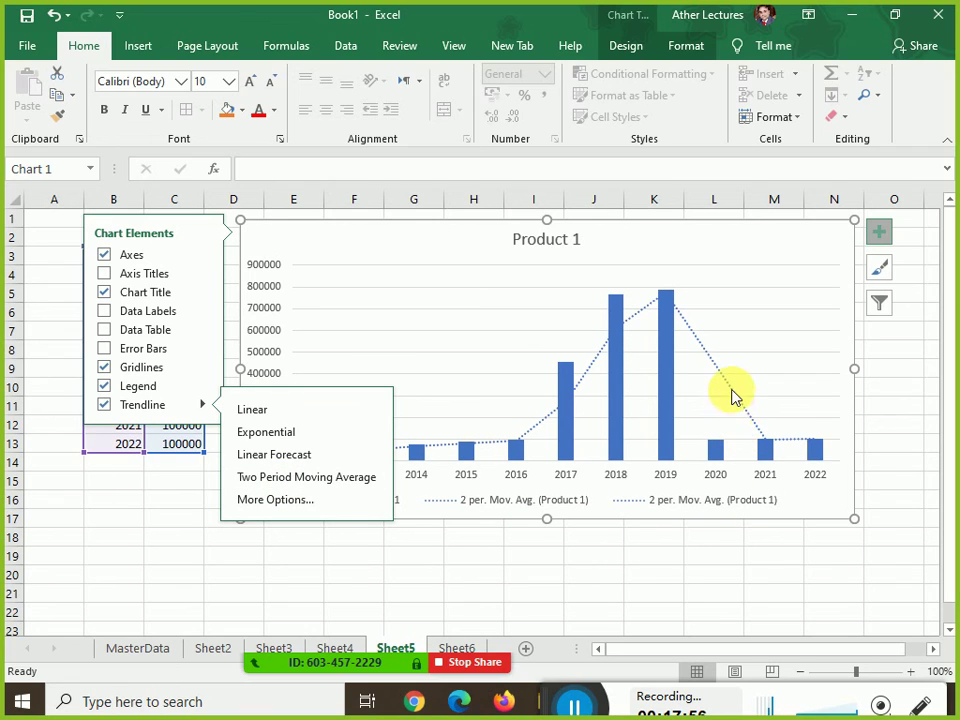
pyautogui.hotkey('ctrl', 'z')
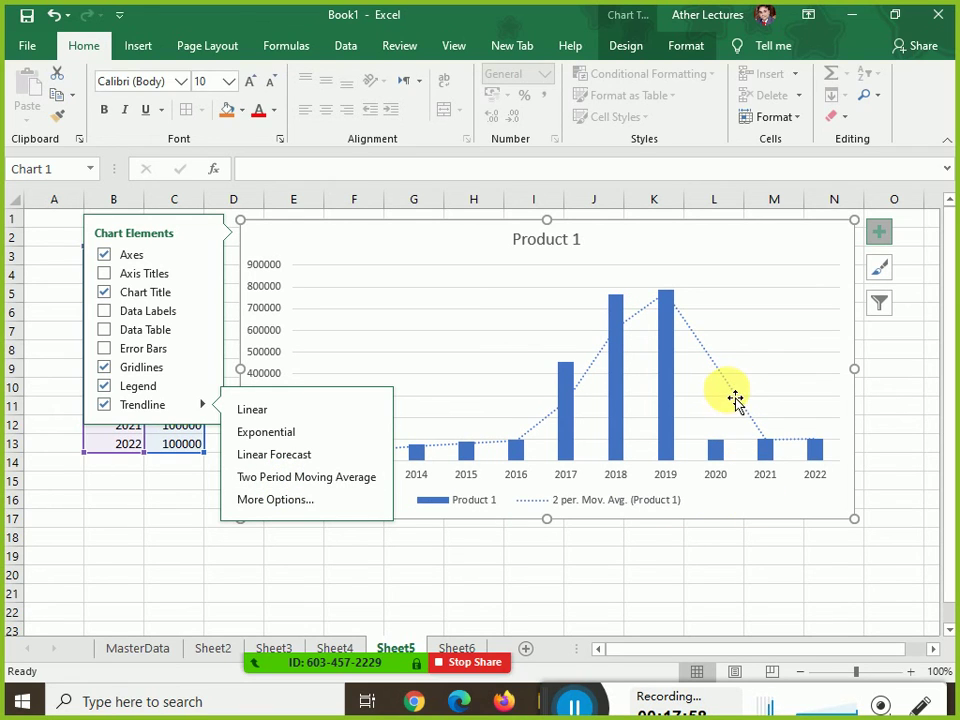
pyautogui.hotkey('ctrl', 'z')
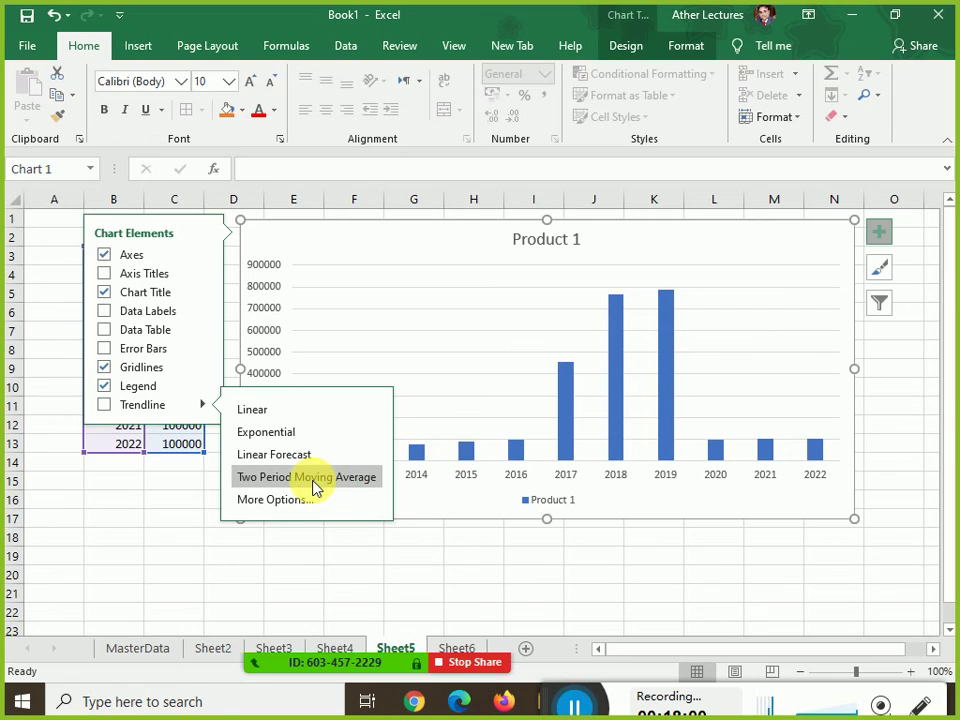
# Add a linear trendline with its detailed trendline options open and bring the rest of the chart into view
pyautogui.click(461, 486)
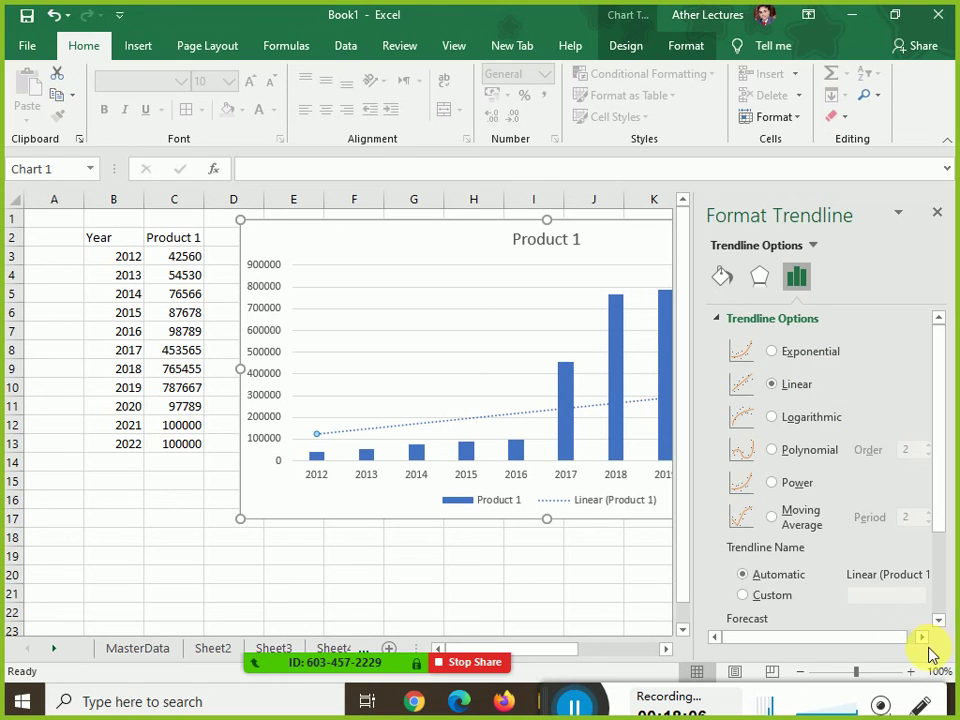
pyautogui.click(575, 596)
pyautogui.press('Right')
pyautogui.press('Right')
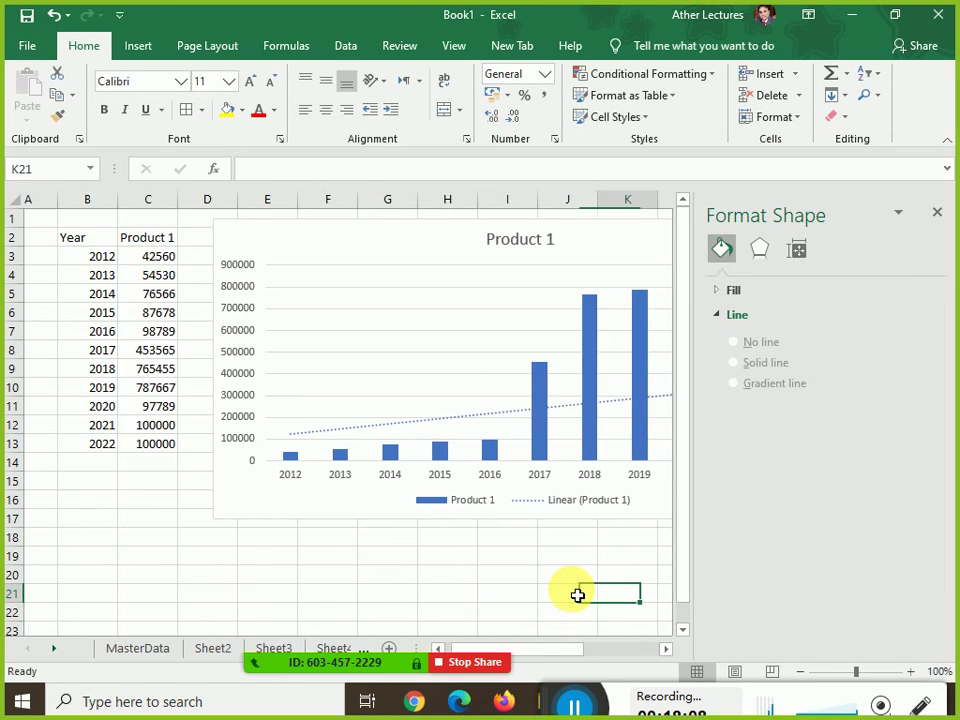
pyautogui.press('Right')
# Remove the linear trendline from the chart, leaving only the columns
pyautogui.click(604, 349)
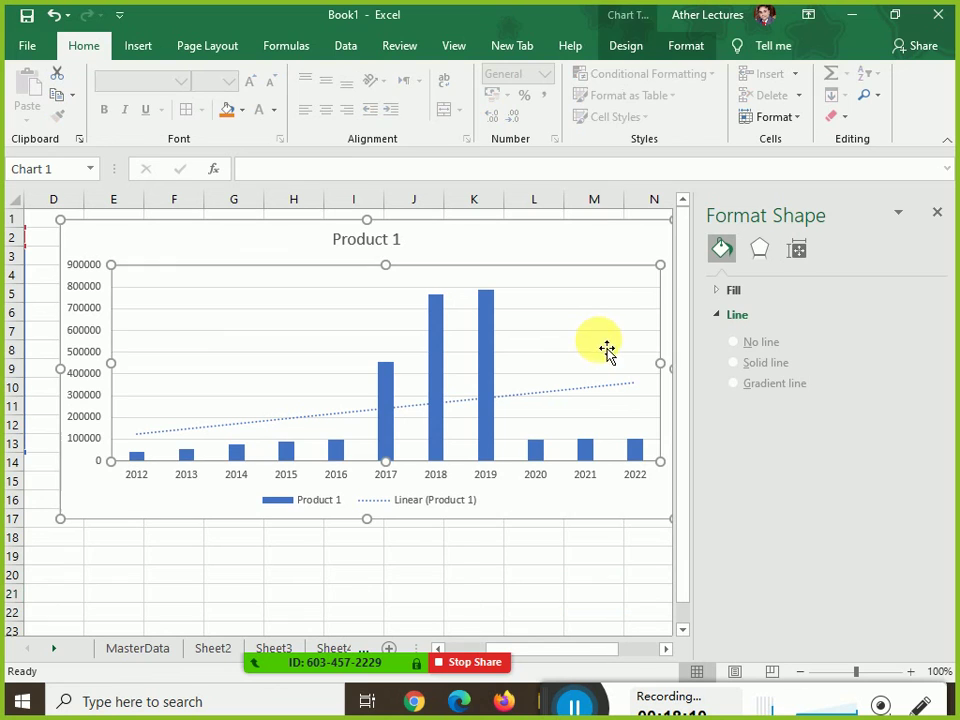
pyautogui.click(586, 390)
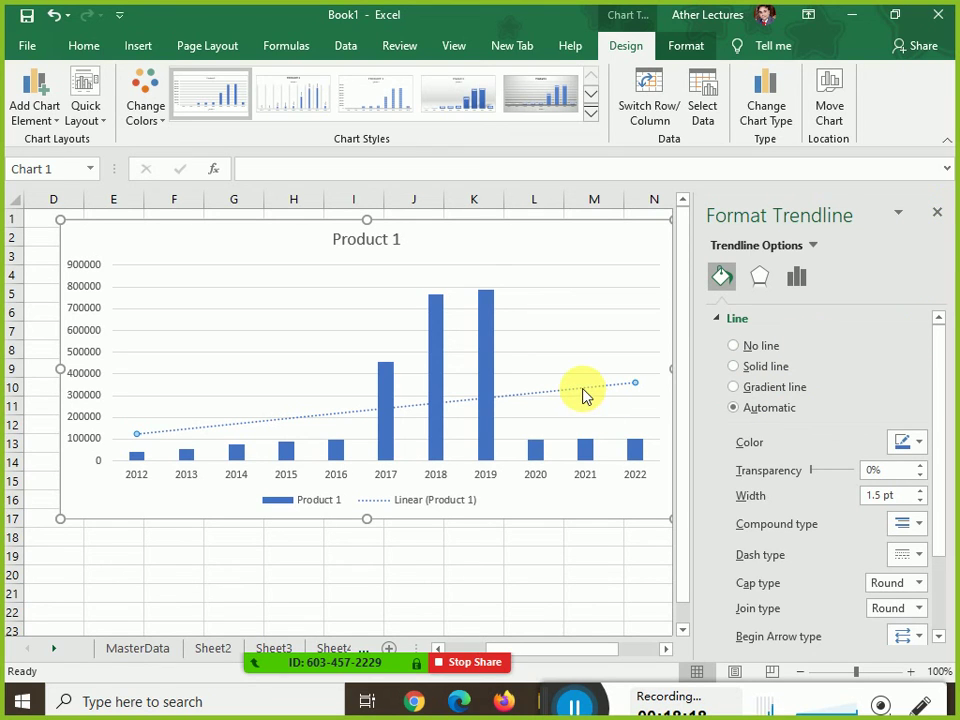
pyautogui.press('Delete')
pyautogui.rightClick(548, 240)
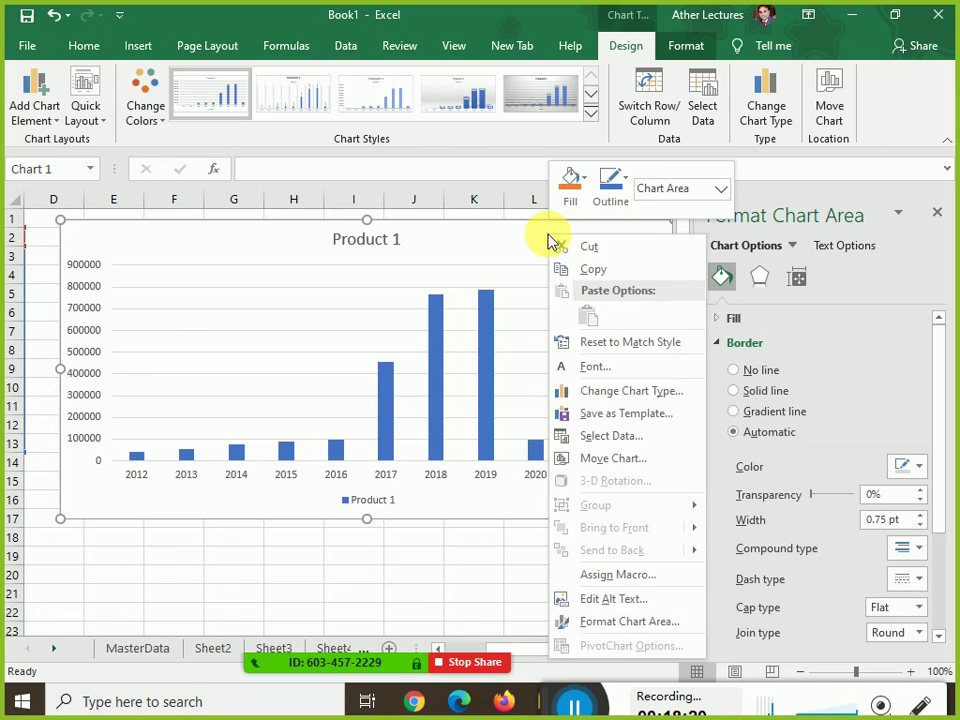
pyautogui.click(482, 246)
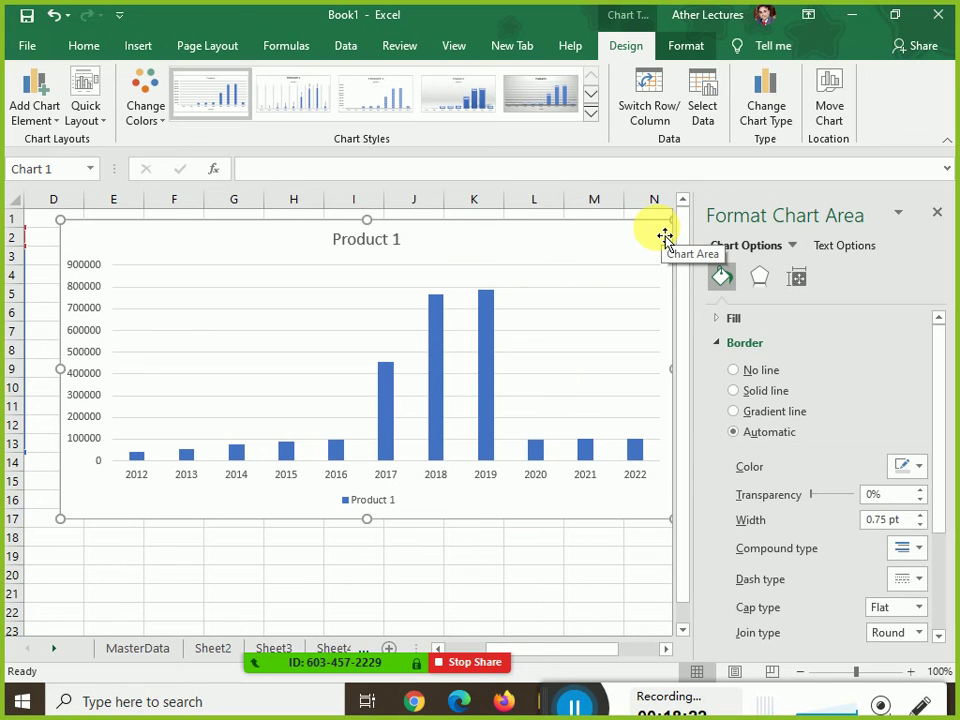
# Zoom the sheet out to 85% and add a linear trendline with its detailed formatting options open
pyautogui.keyDown('ctrl'); pyautogui.scroll(-1, 652, 232); pyautogui.keyUp('ctrl')
pyautogui.click(645, 226)
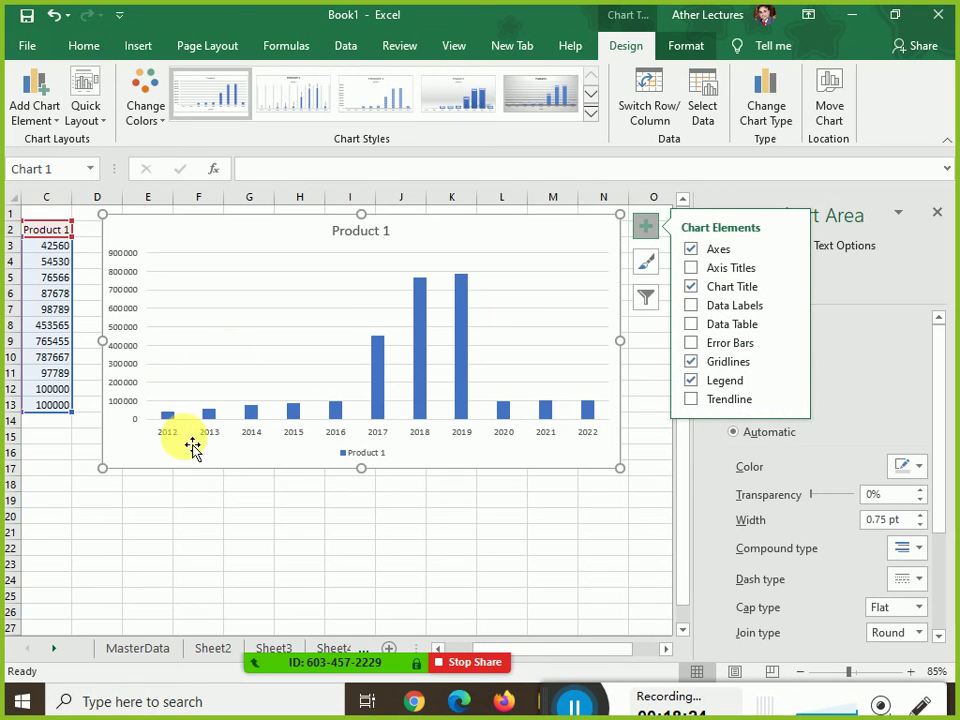
pyautogui.click(700, 399)
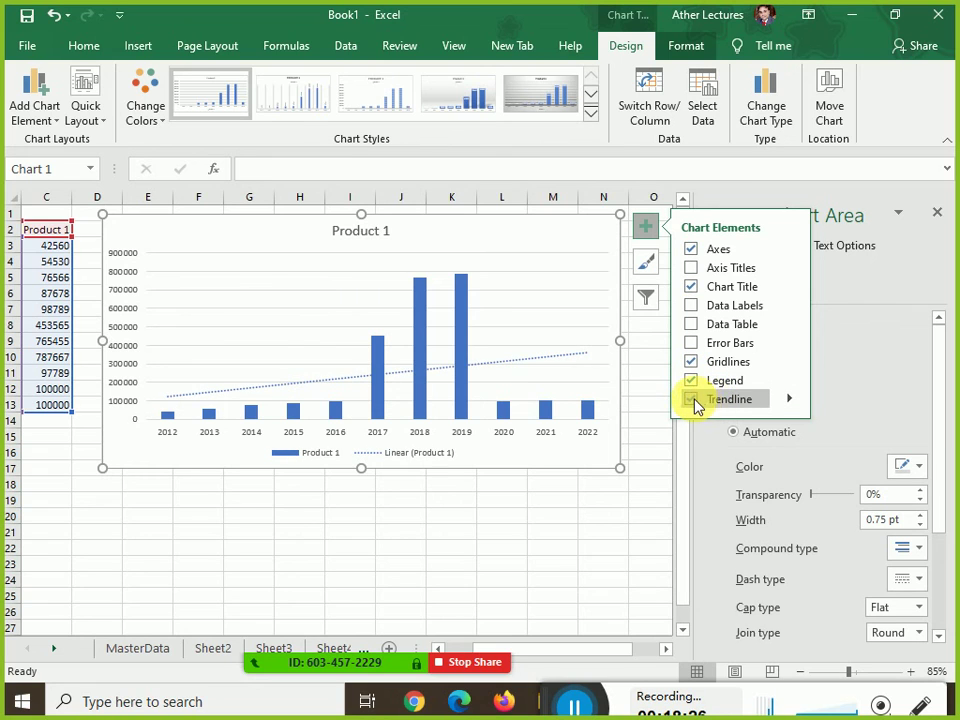
pyautogui.click(697, 399)
pyautogui.click(789, 399)
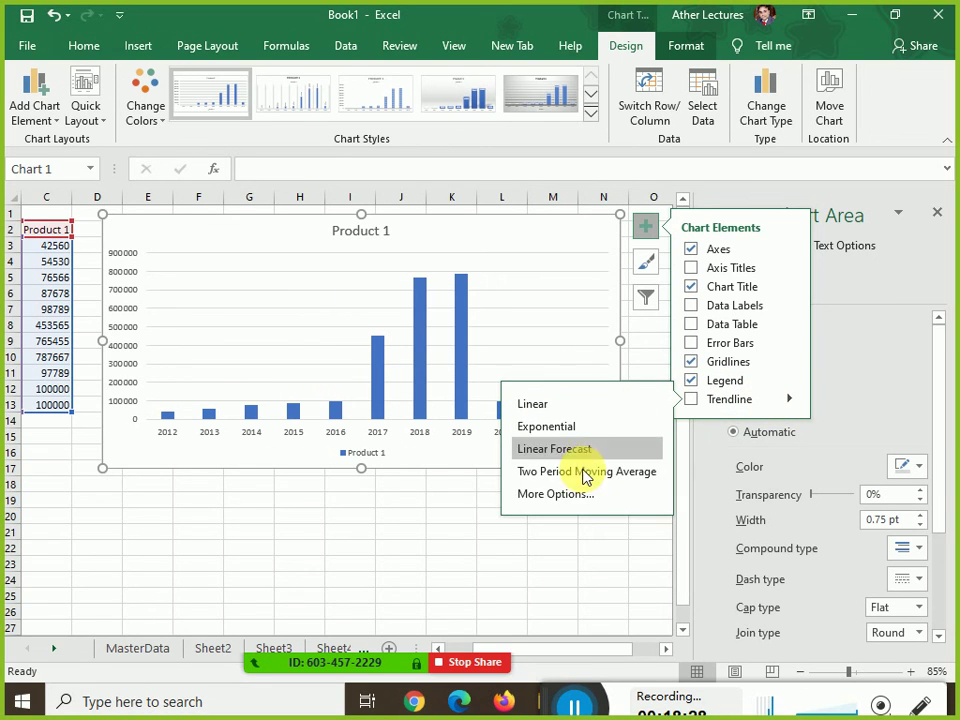
pyautogui.click(584, 494)
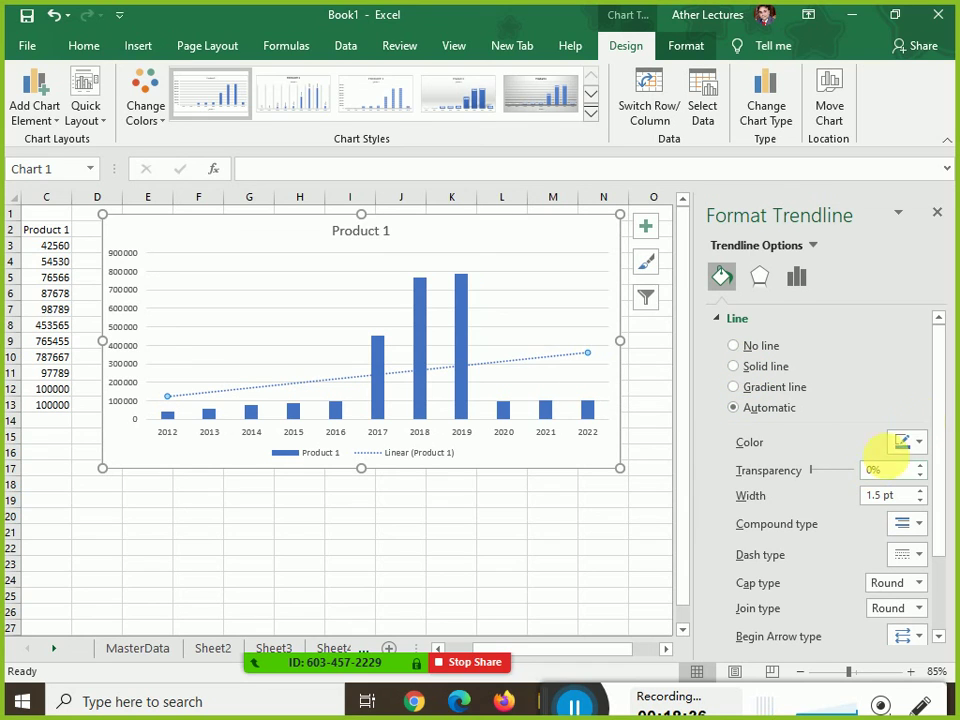
# Show the formatting options for the vertical value axis major gridlines
pyautogui.click(812, 248)
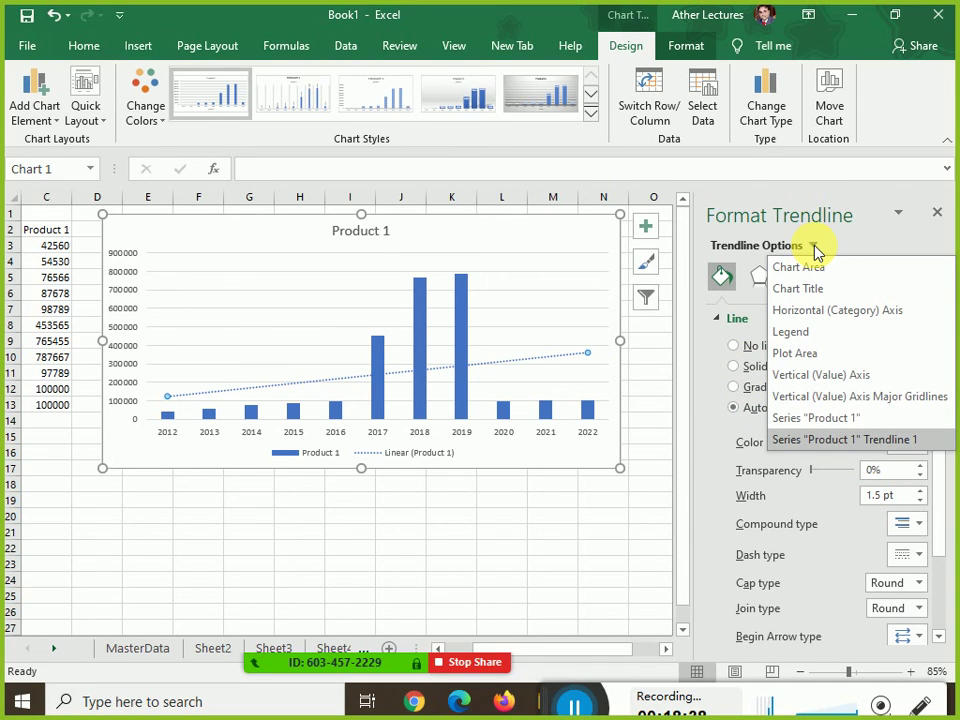
pyautogui.click(832, 400)
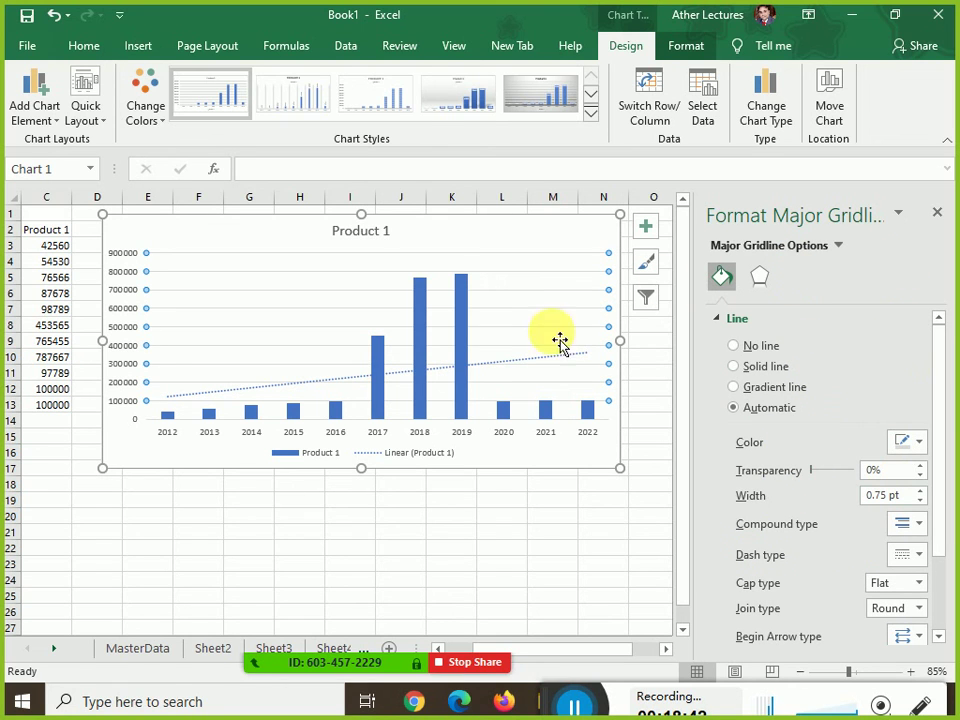
pyautogui.click(522, 532)
# Delete the linear trendline and add a new one with the detailed trendline type options open
pyautogui.click(536, 365)
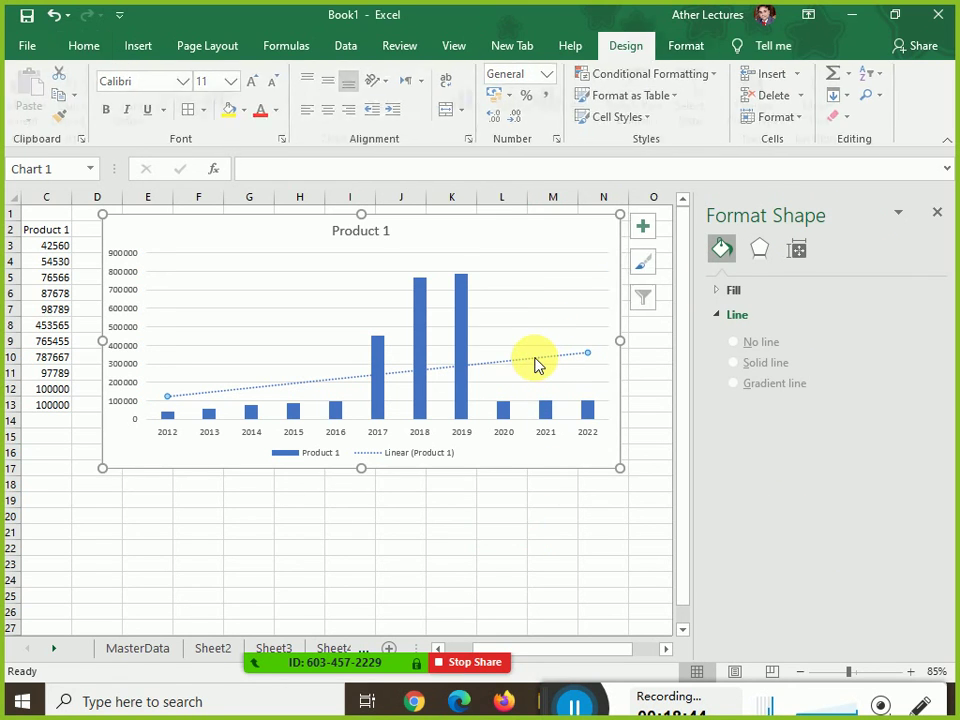
pyautogui.press('Delete')
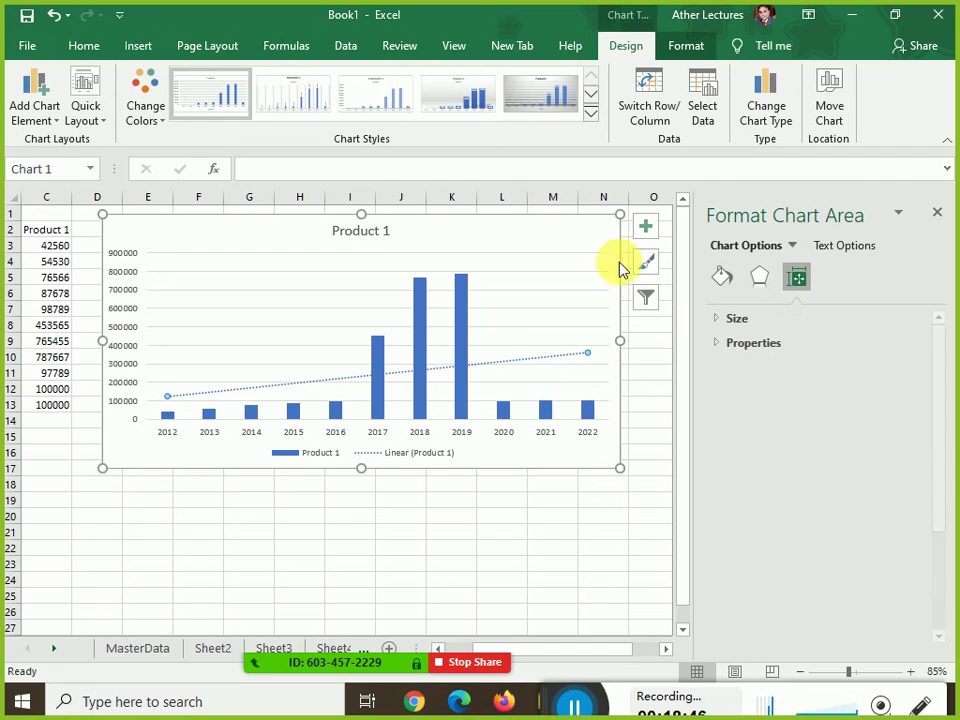
pyautogui.click(644, 229)
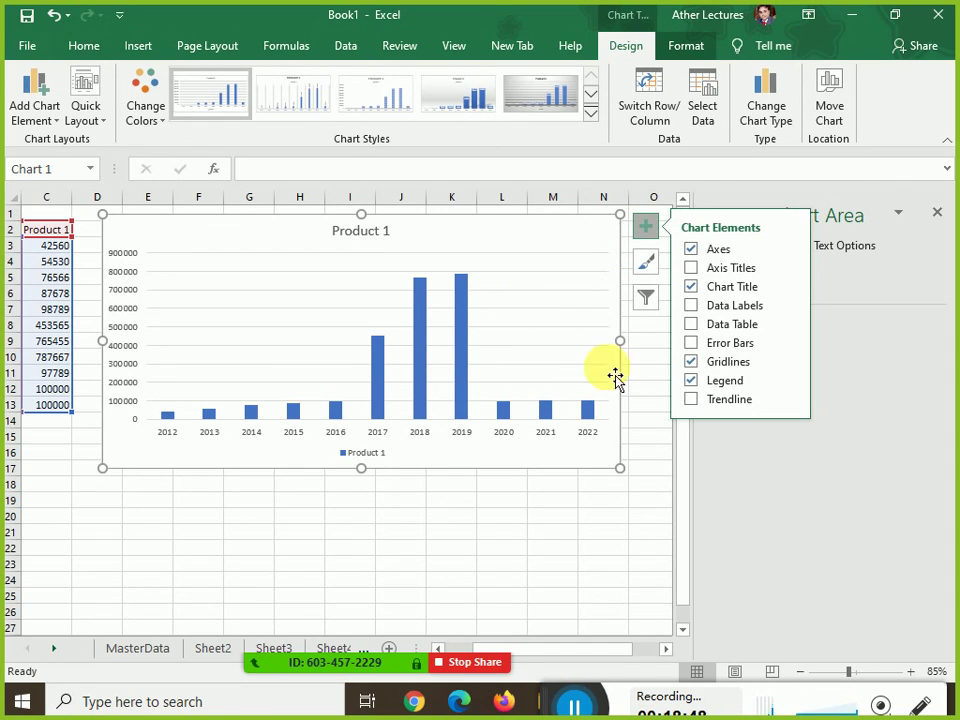
pyautogui.click(789, 400)
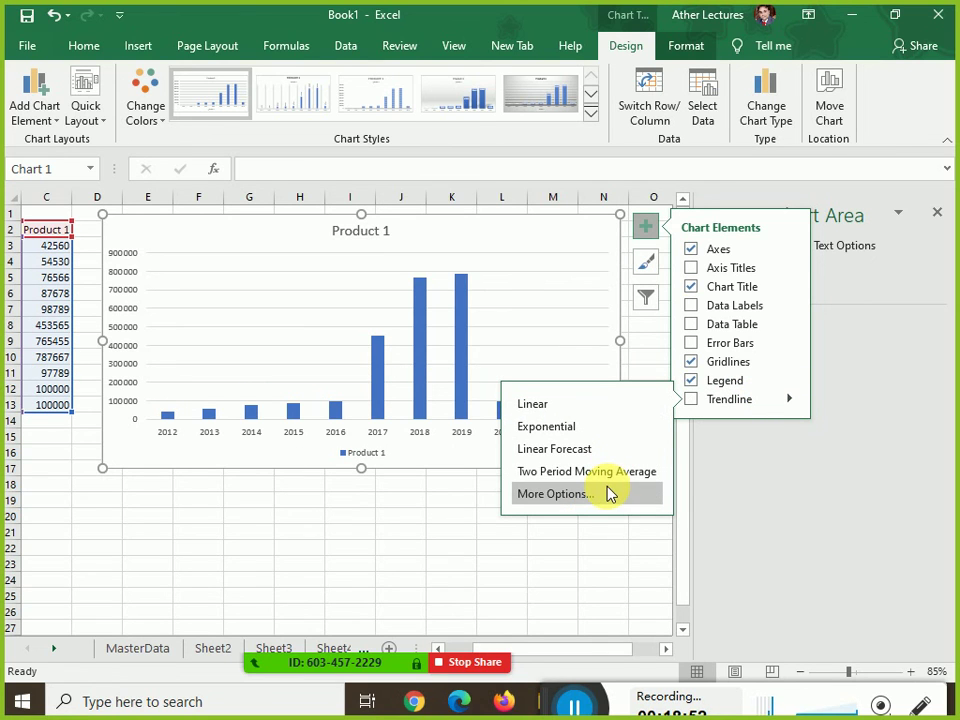
pyautogui.click(611, 493)
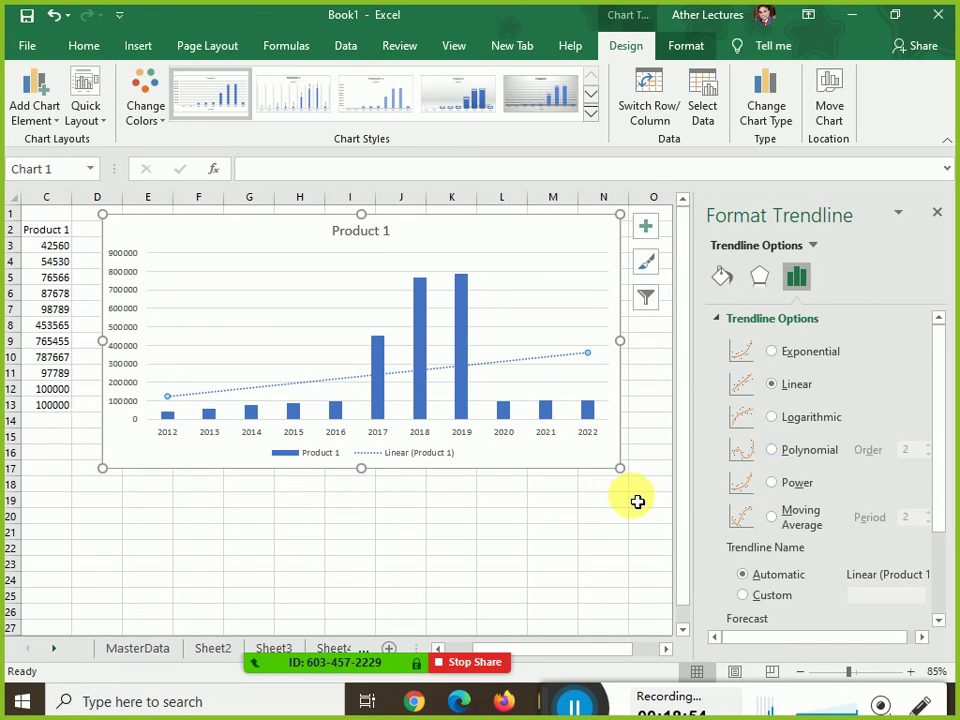
# Try the Exponential, Linear and Logarithmic trendline types and set the trendline to Polynomial
pyautogui.click(776, 353)
pyautogui.click(774, 382)
pyautogui.click(776, 417)
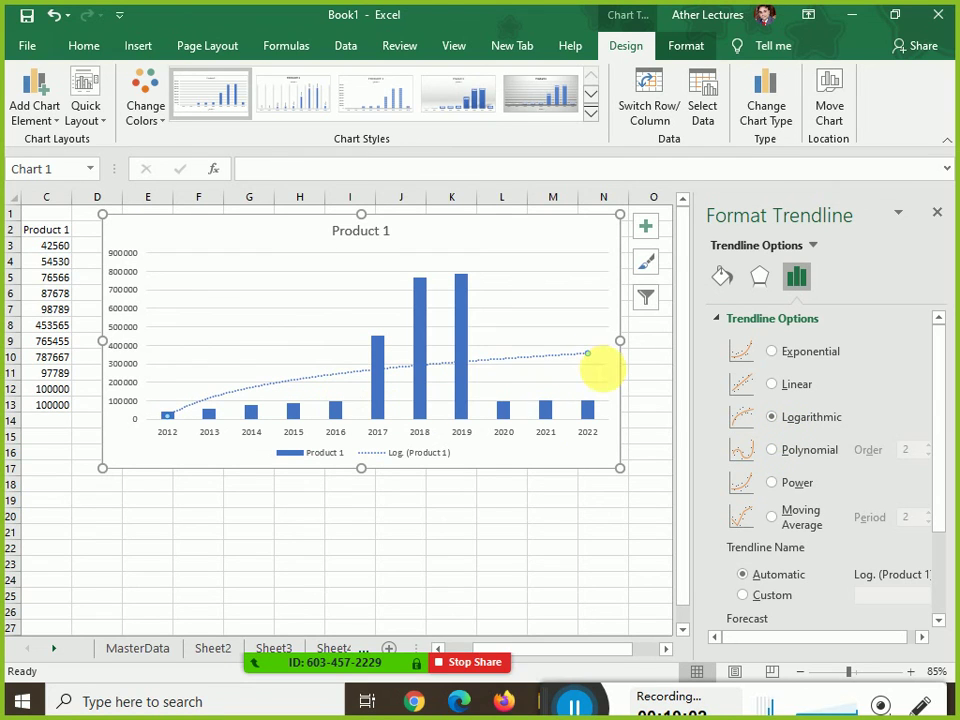
pyautogui.click(773, 451)
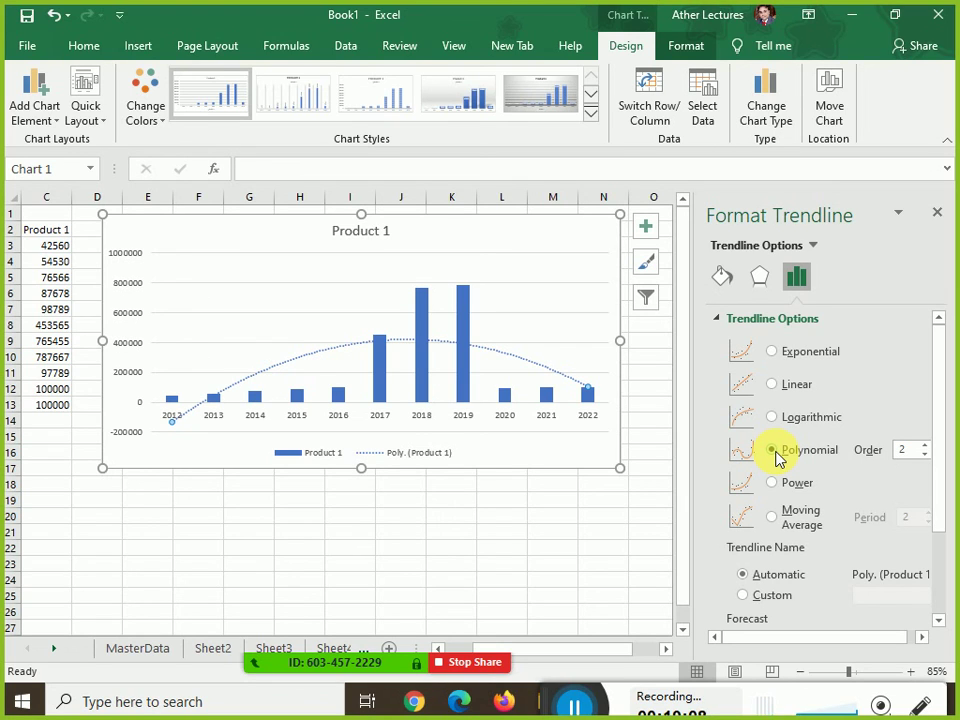
# Try the Power trendline type, then set it to Moving Average and try longer periods before returning the period to 2
pyautogui.click(777, 484)
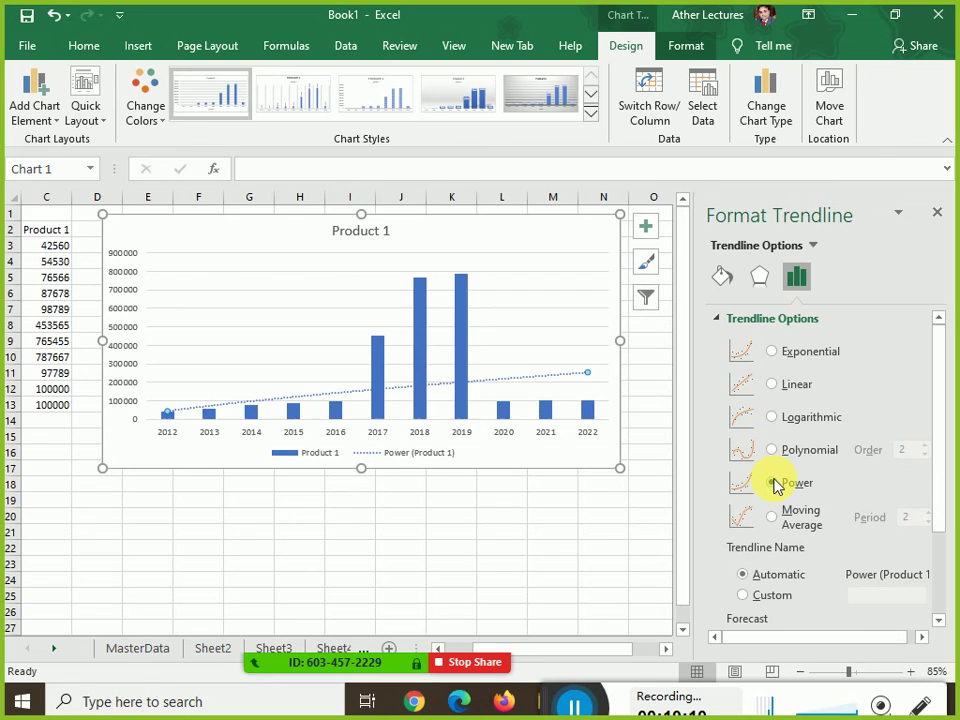
pyautogui.click(776, 518)
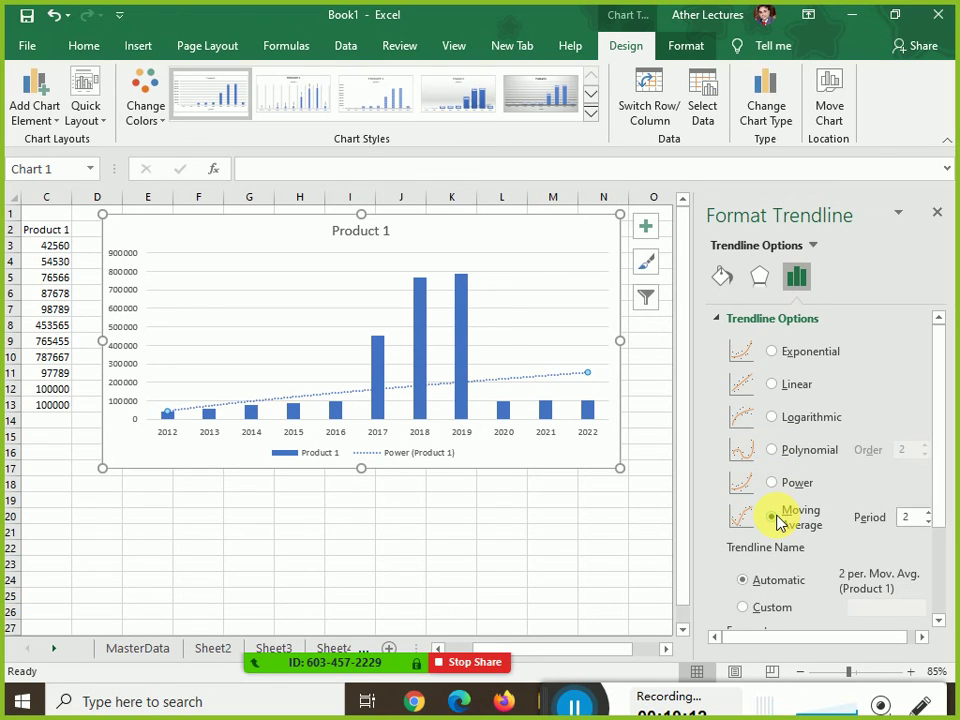
pyautogui.click(929, 513)
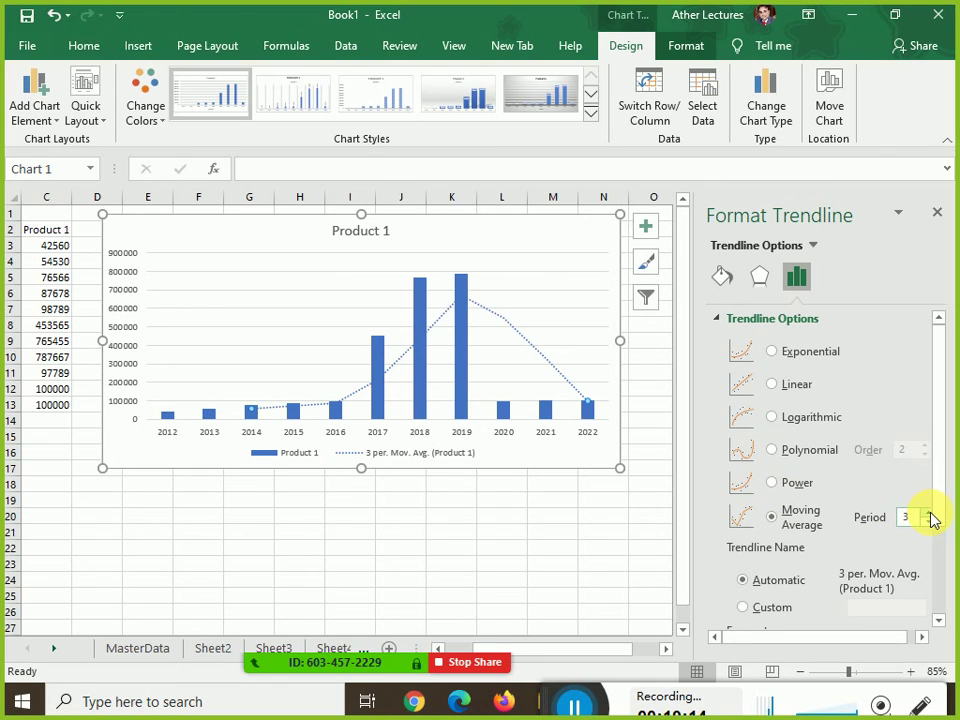
pyautogui.click(929, 513)
pyautogui.click(929, 513)
pyautogui.click(929, 513)
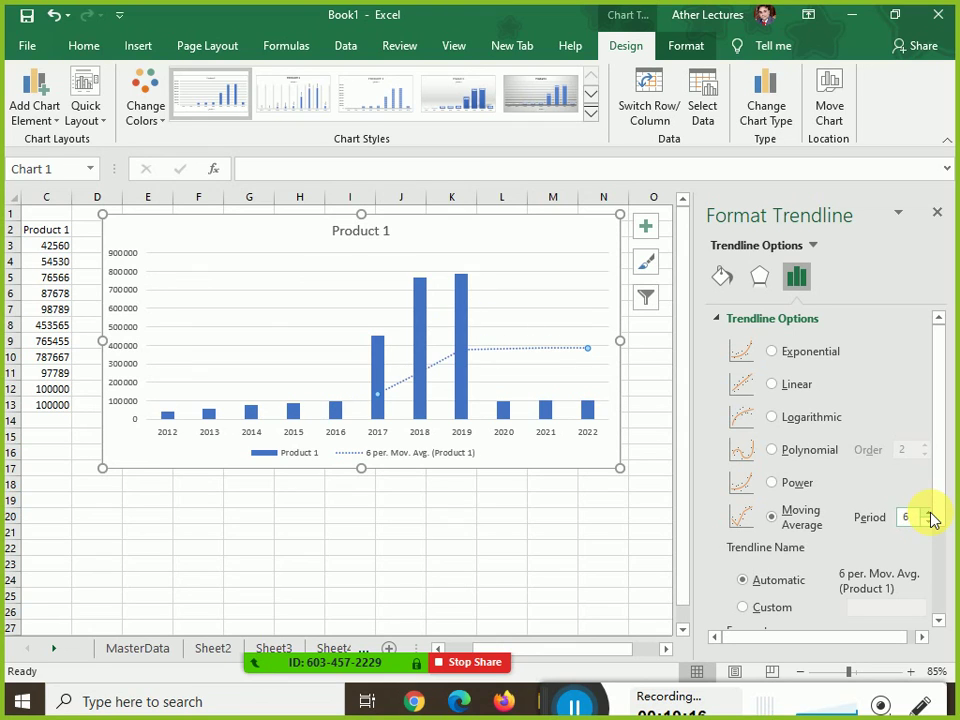
pyautogui.click(929, 513)
pyautogui.click(928, 522)
pyautogui.click(928, 522)
pyautogui.click(928, 522)
pyautogui.click(928, 522)
pyautogui.click(928, 522)
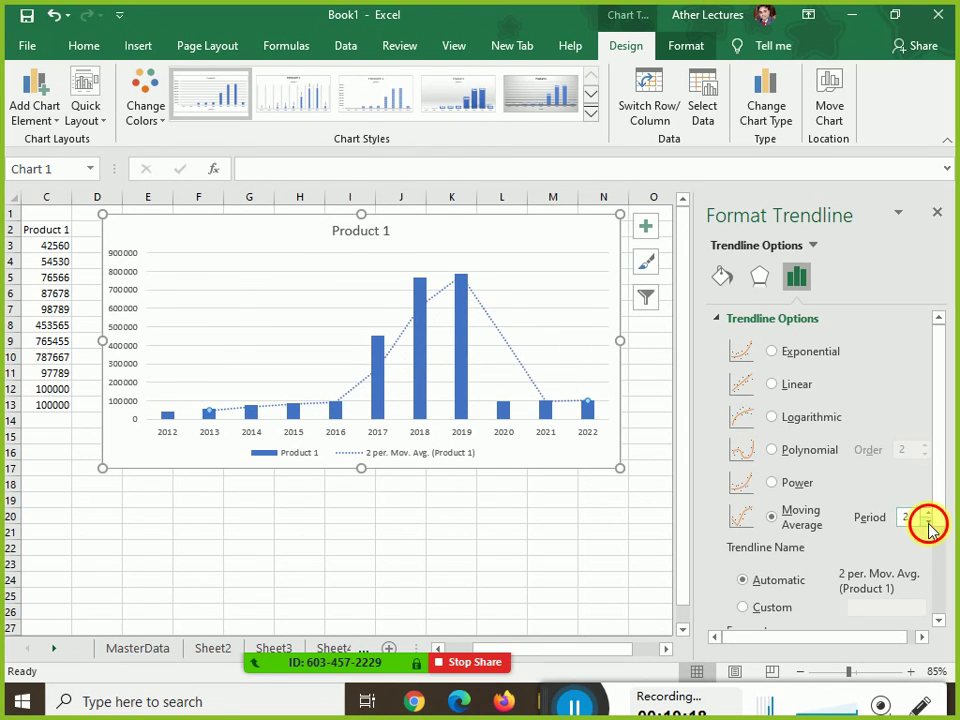
# Switch the trendline name option to Custom and back to Automatic
pyautogui.moveTo(943, 508); pyautogui.dragTo(944, 574)
pyautogui.click(745, 469)
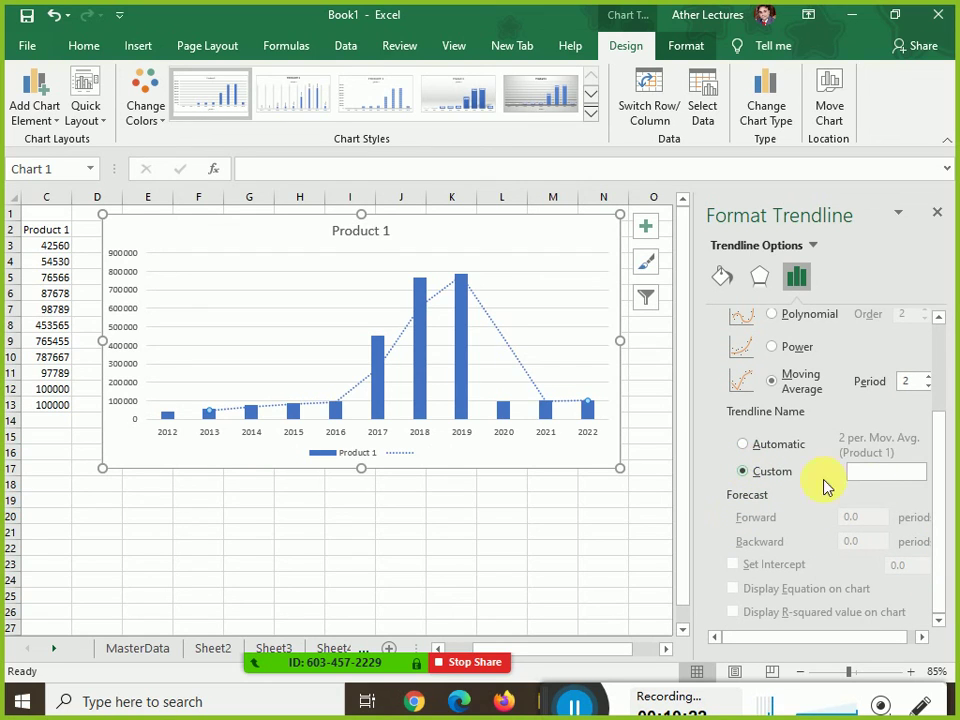
pyautogui.click(758, 453)
pyautogui.scroll(3, 785, 482)
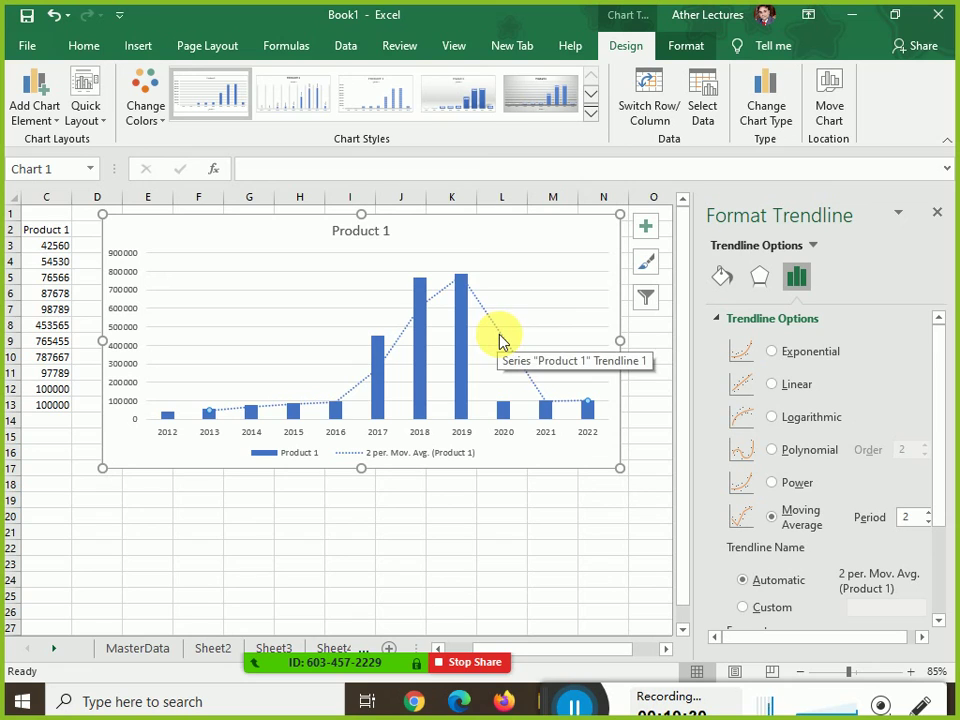
# Format the moving average trendline as a gradient line with a dark orange preset gradient
pyautogui.click(759, 280)
pyautogui.click(722, 278)
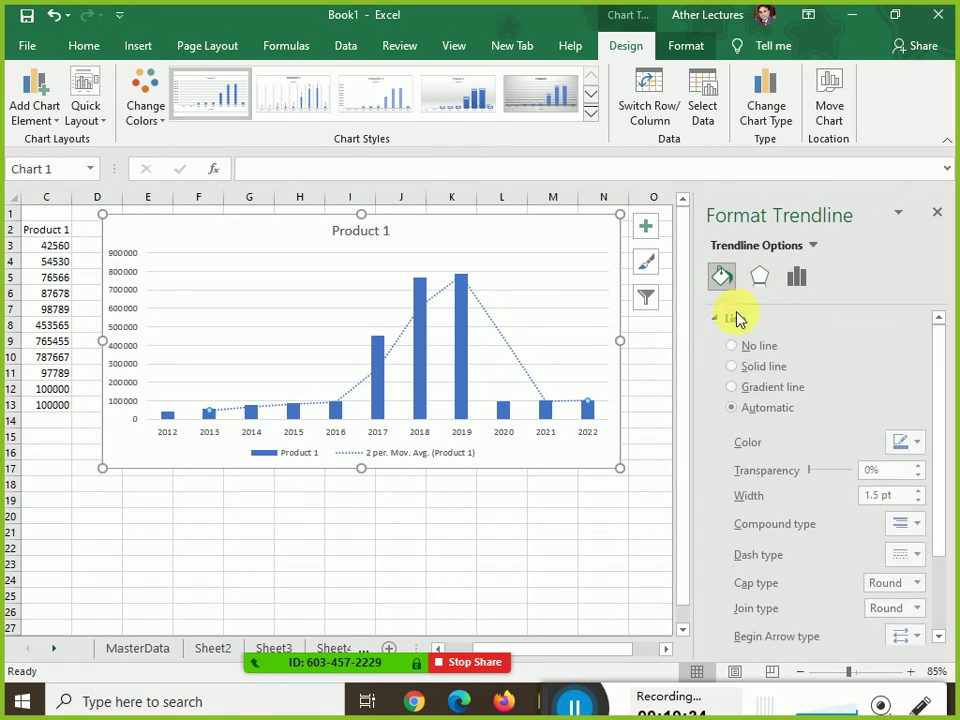
pyautogui.click(734, 387)
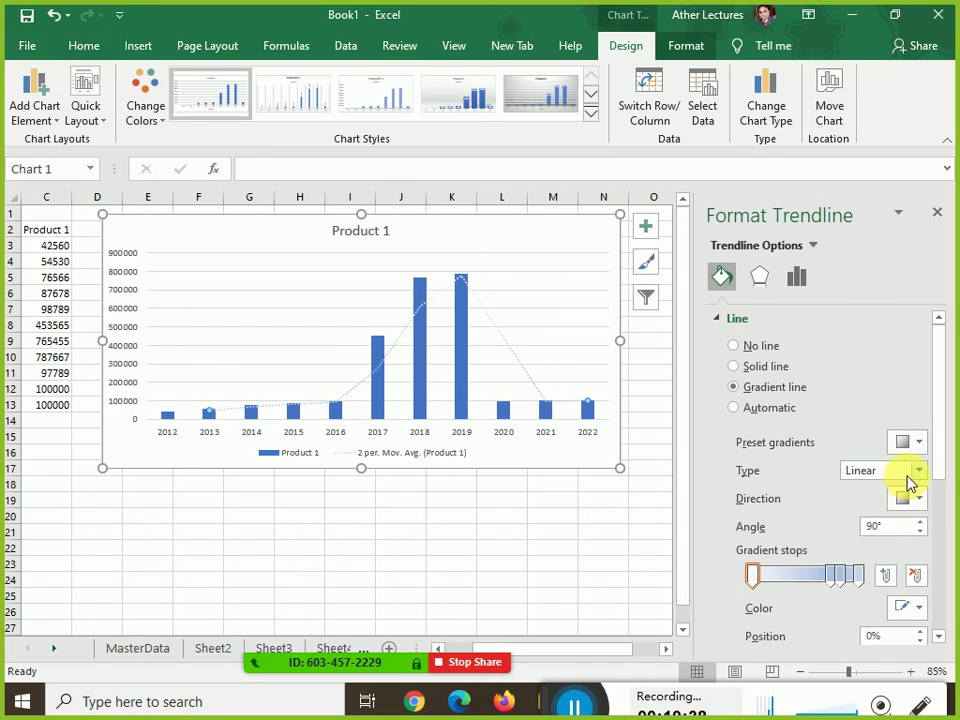
pyautogui.click(922, 440)
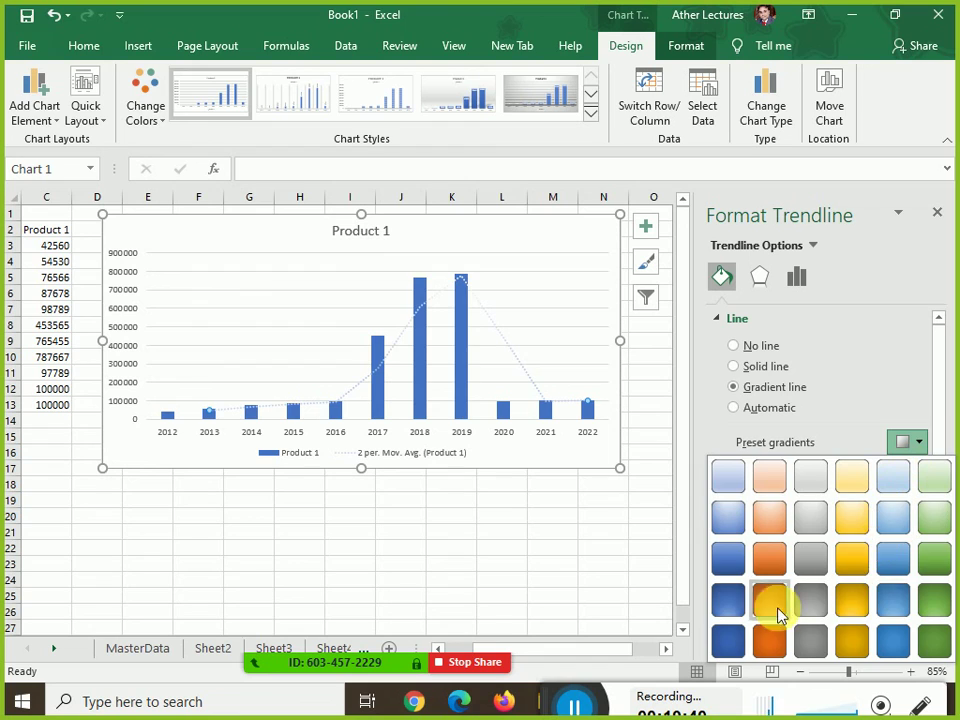
pyautogui.click(772, 615)
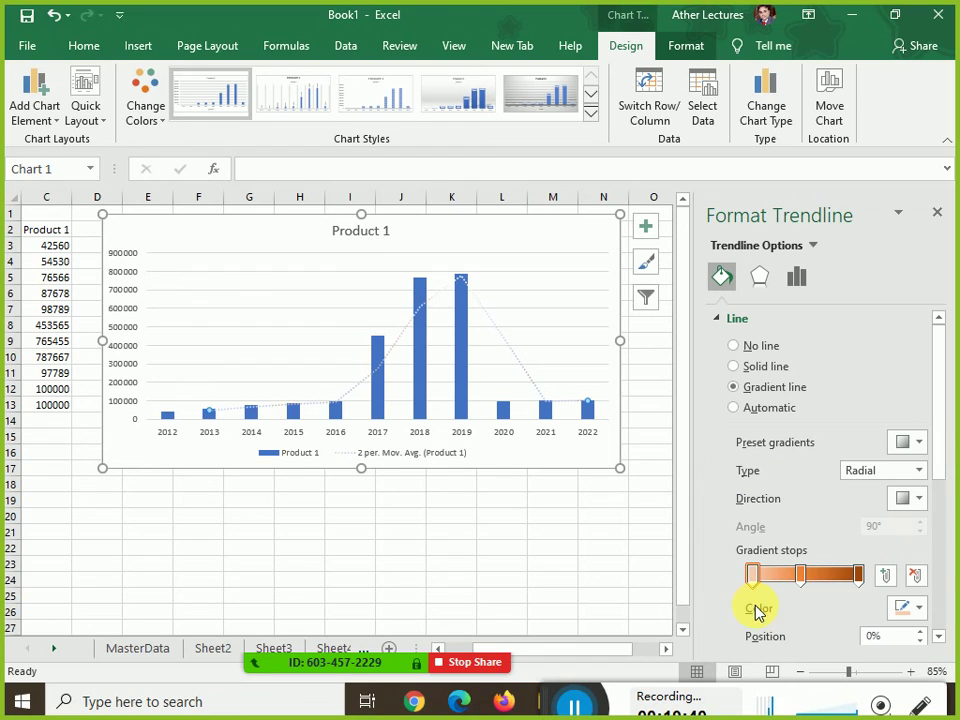
# Try the Path gradient type and set the trendline's gradient type to Rectangular
pyautogui.click(914, 472)
pyautogui.click(893, 543)
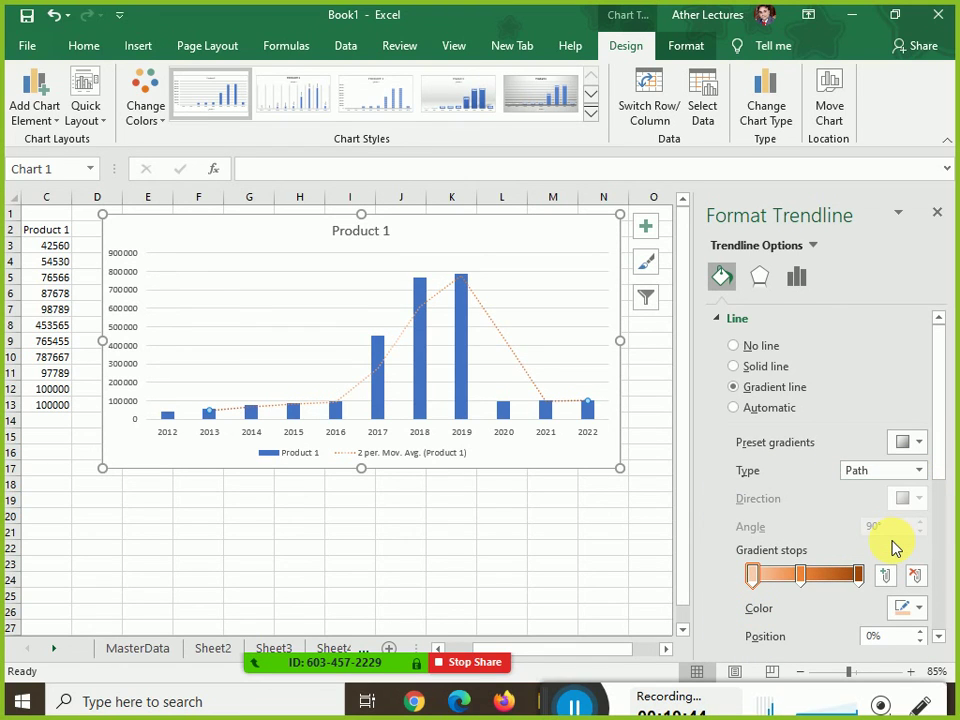
pyautogui.click(915, 470)
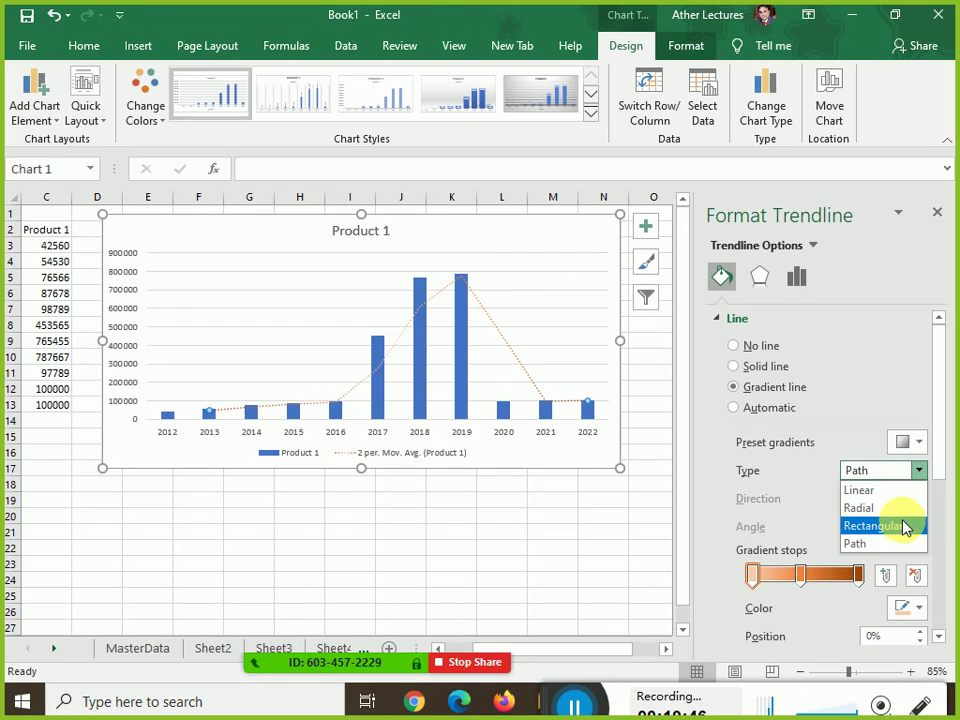
pyautogui.click(904, 525)
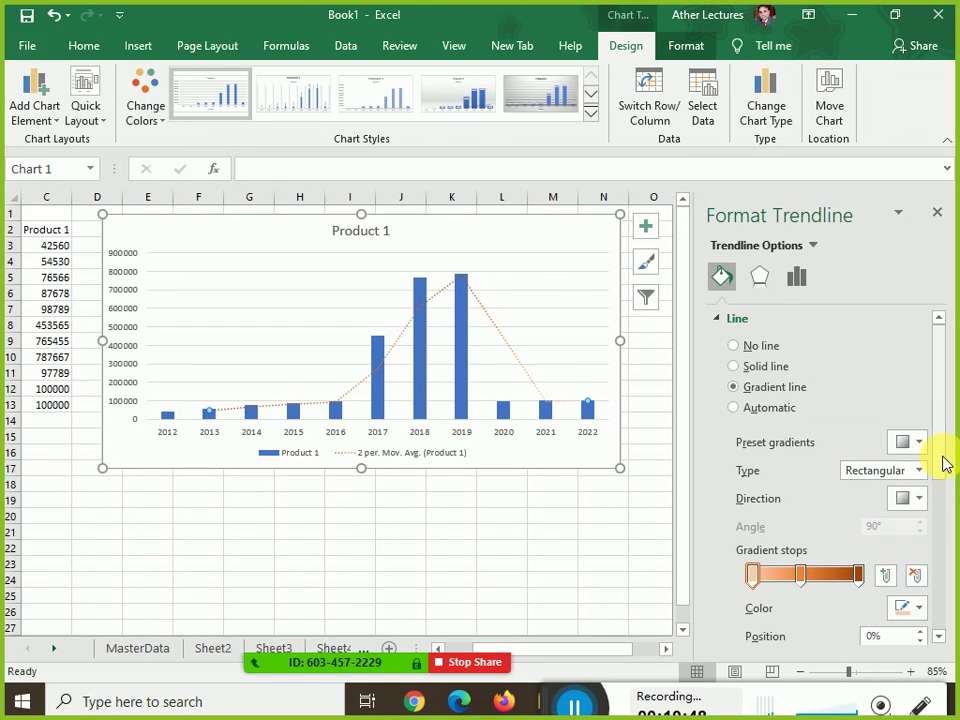
# Give the trendline a single-line compound type and a long dash-dot-dot dash type, then look at the cap type choices
pyautogui.moveTo(942, 461); pyautogui.dragTo(940, 565)
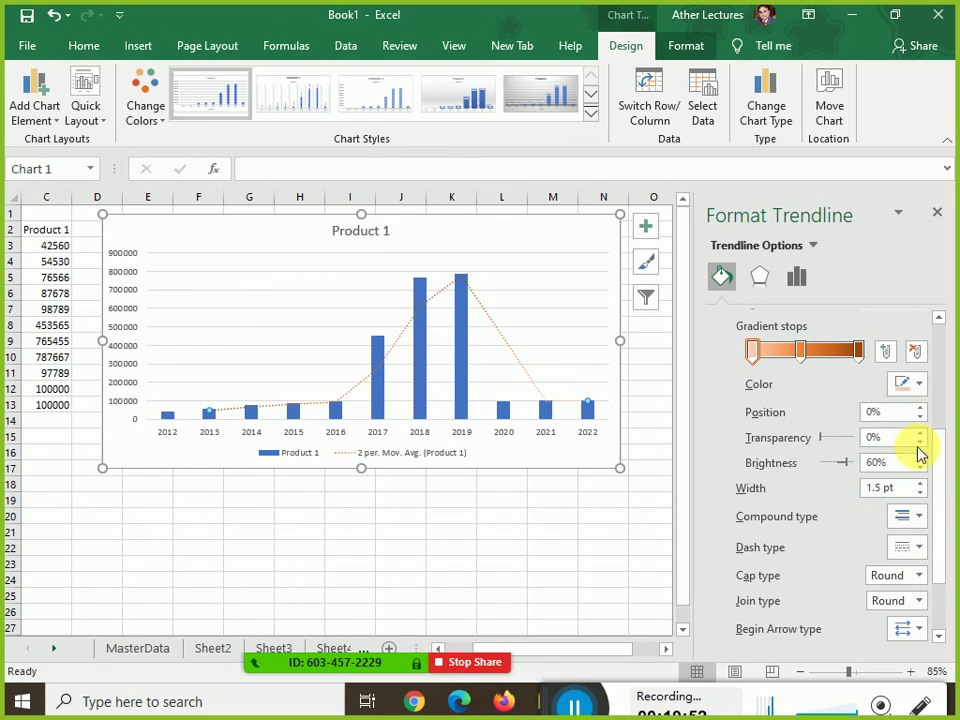
pyautogui.click(920, 518)
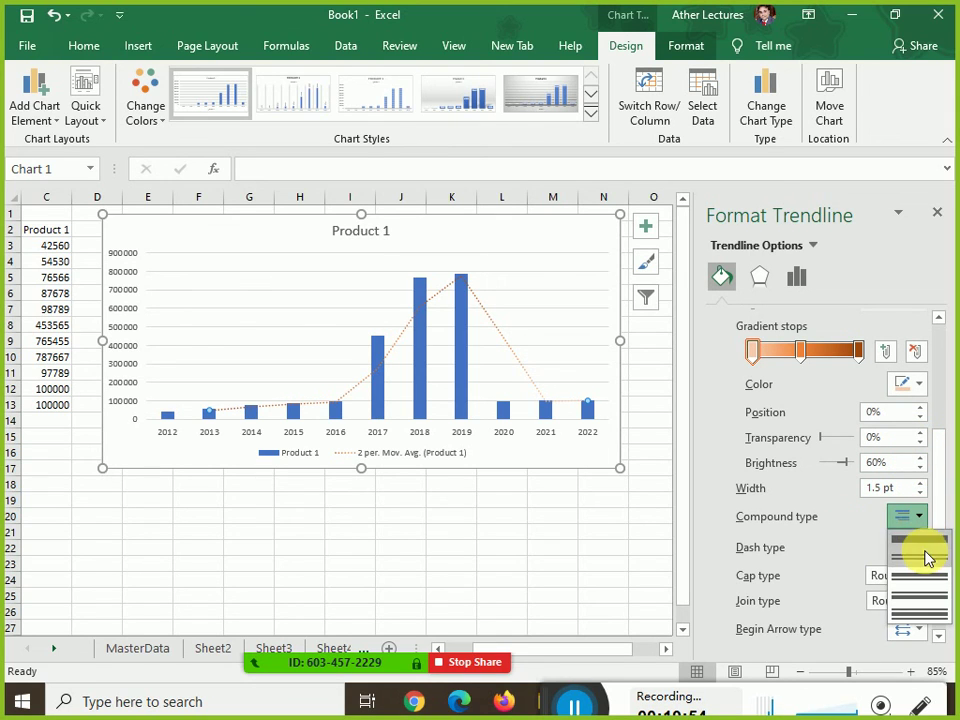
pyautogui.click(924, 540)
pyautogui.click(920, 550)
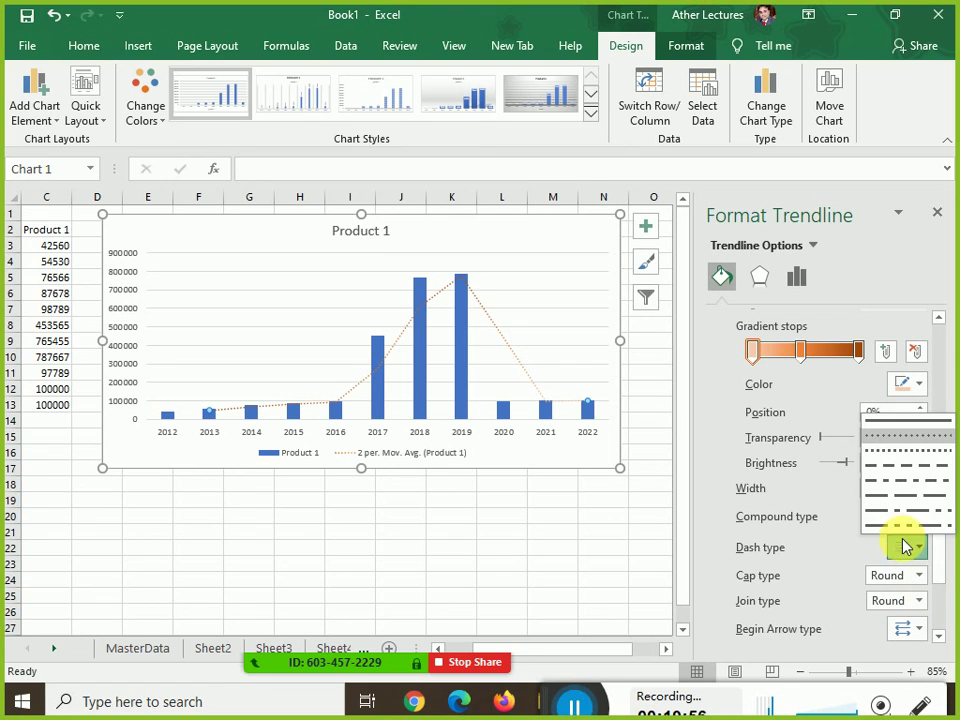
pyautogui.click(896, 521)
pyautogui.click(905, 577)
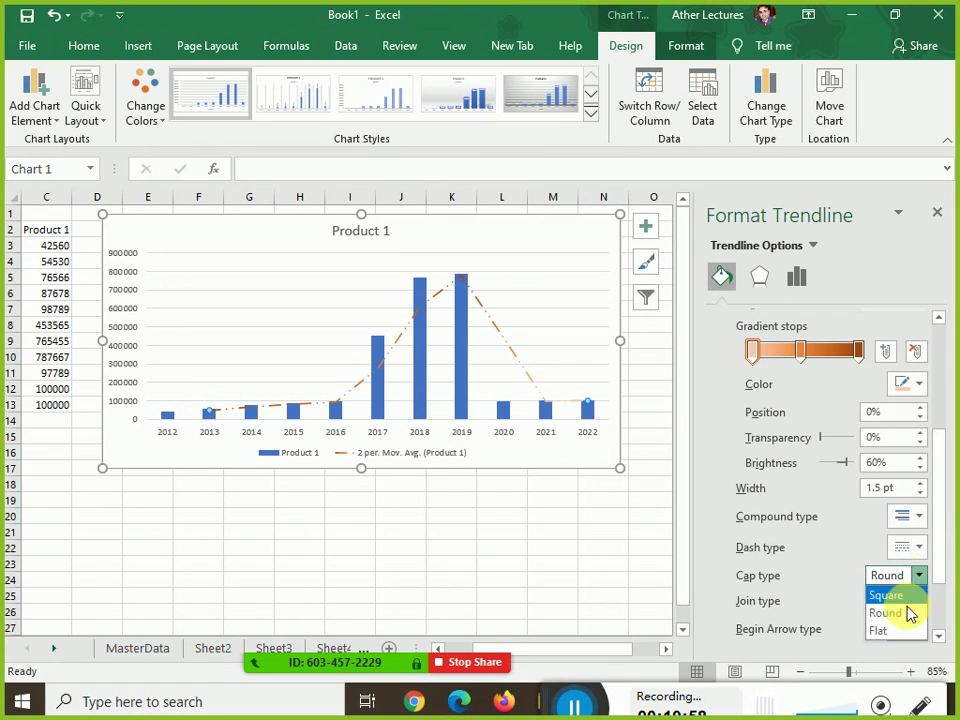
pyautogui.click(918, 440)
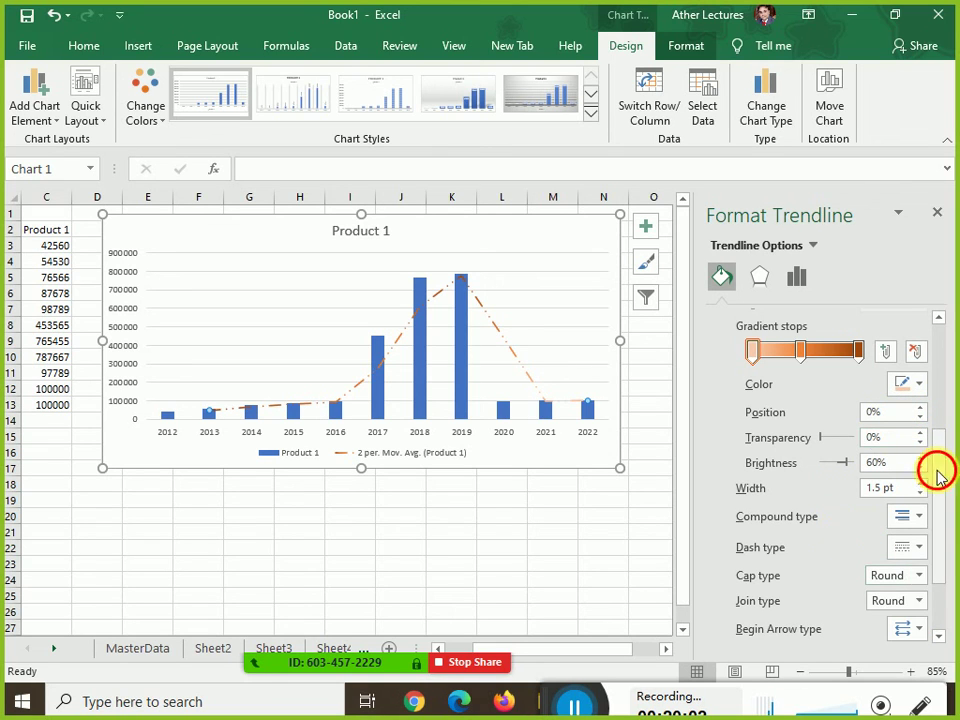
# Set the trendline's line width to 3.5 pt
pyautogui.moveTo(934, 469); pyautogui.dragTo(921, 489)
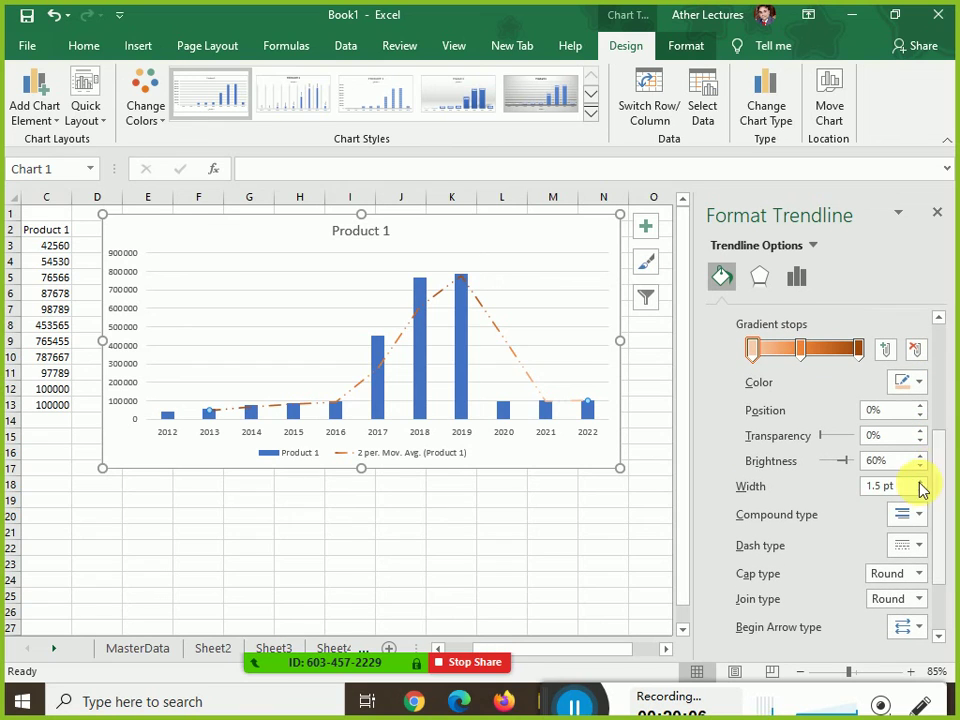
pyautogui.click(920, 483)
pyautogui.click(920, 483)
pyautogui.click(920, 483)
pyautogui.click(920, 483)
pyautogui.click(920, 483)
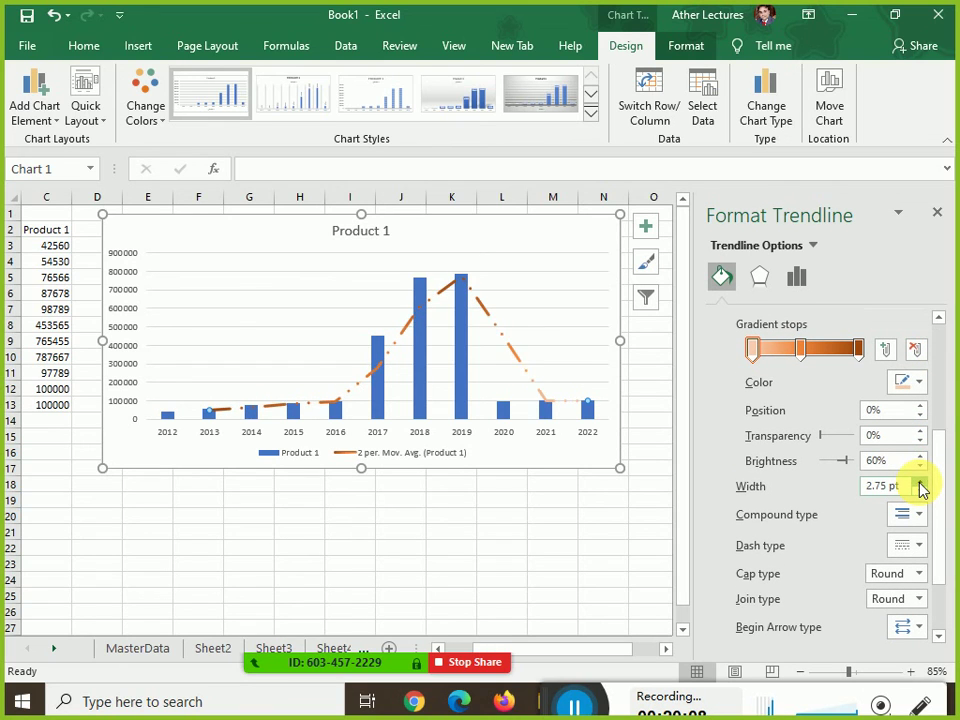
pyautogui.click(920, 483)
pyautogui.click(920, 483)
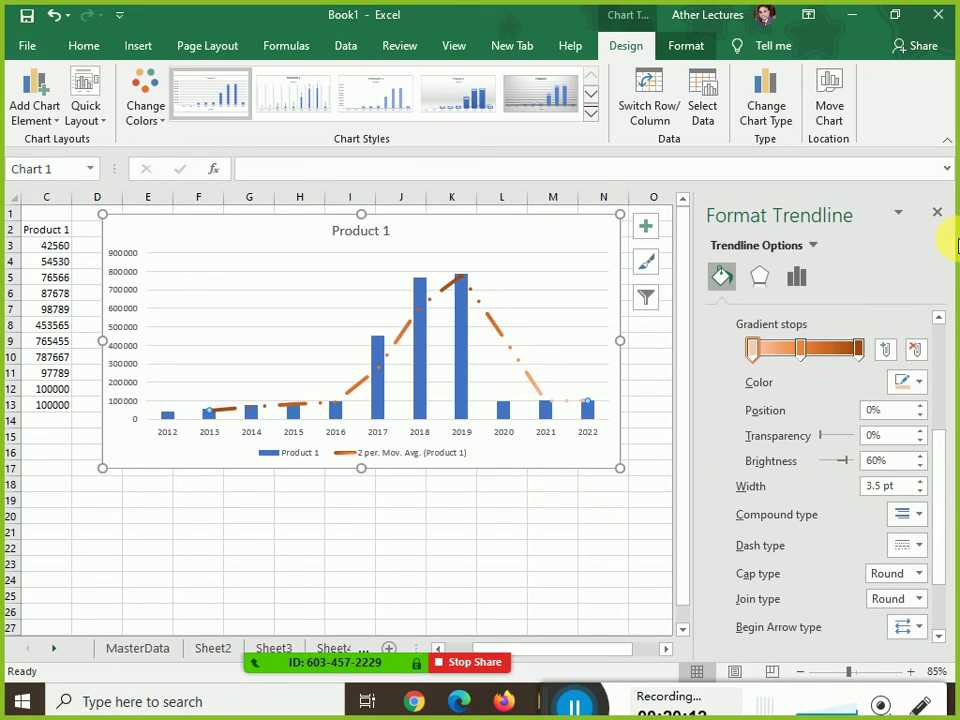
# Close the trendline formatting options and delete the moving average trendline from the Product 1 chart
pyautogui.click(938, 214)
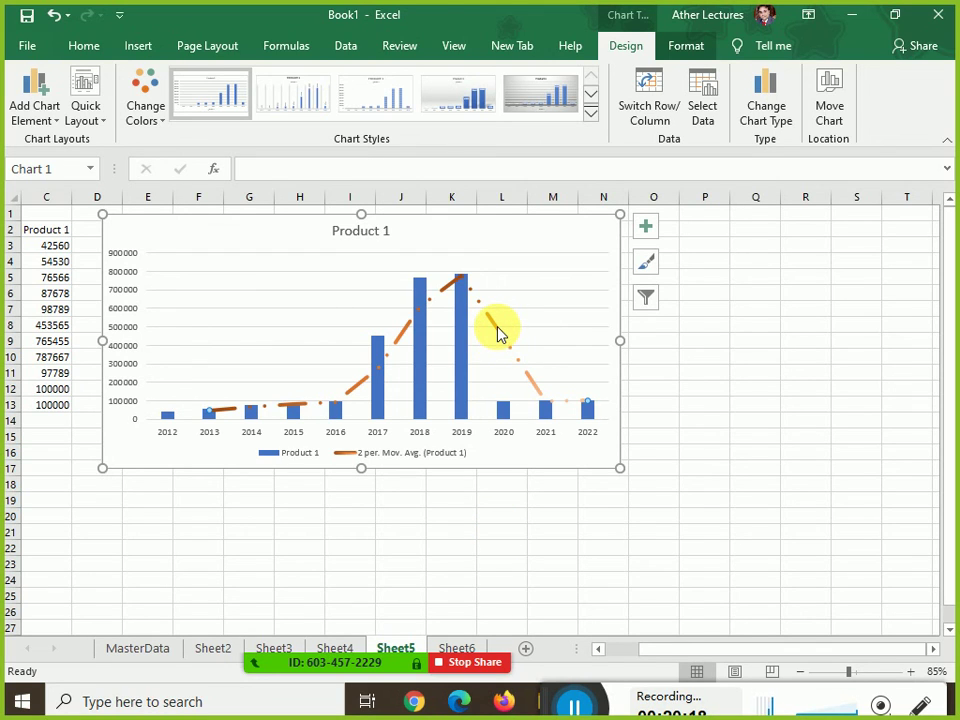
pyautogui.press('Delete')
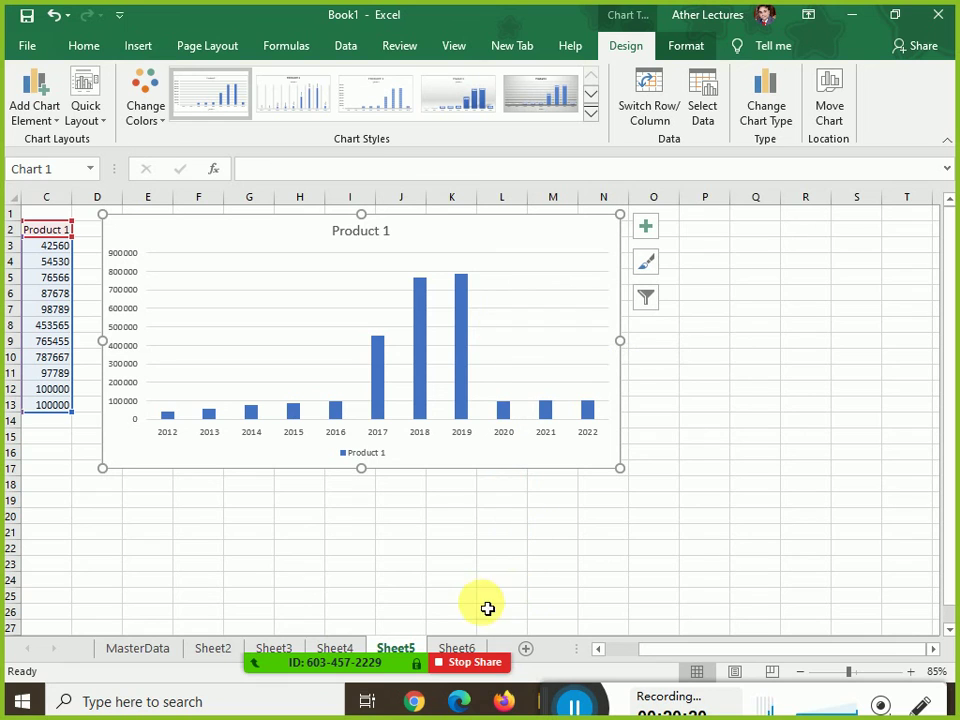
# Add a new worksheet after Sheet6 and enter the header Over in cell B2
pyautogui.click(448, 648)
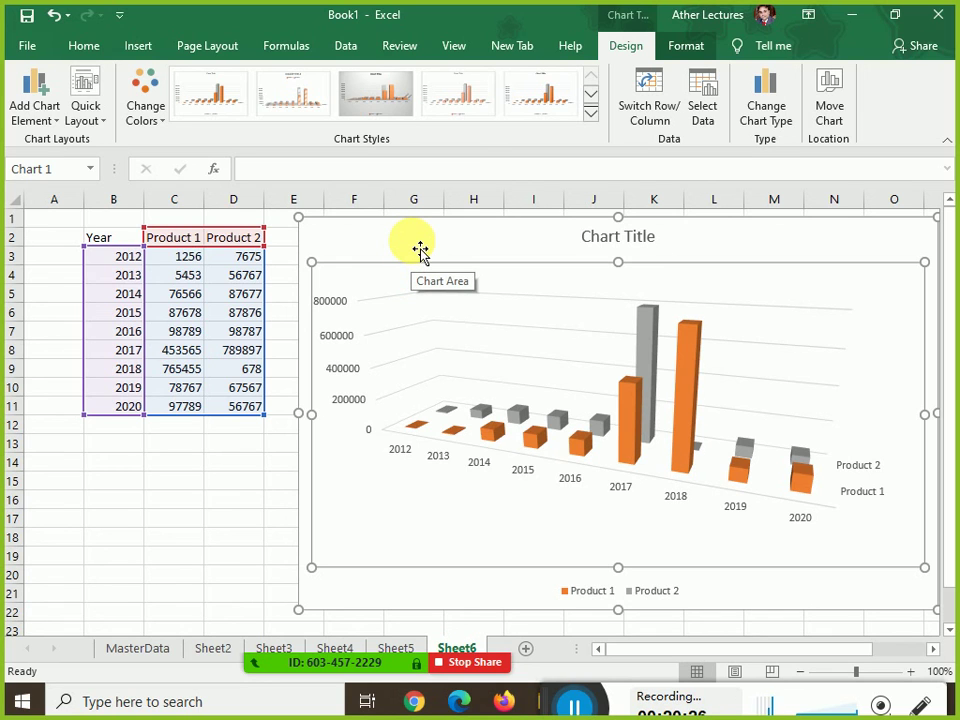
pyautogui.click(525, 648)
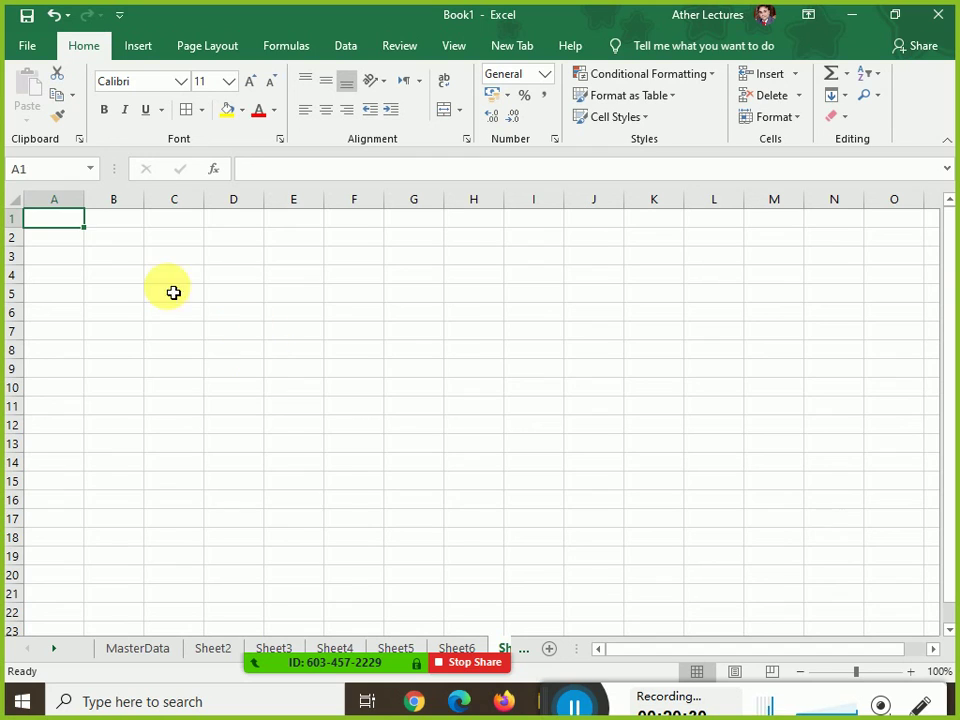
pyautogui.click(113, 236)
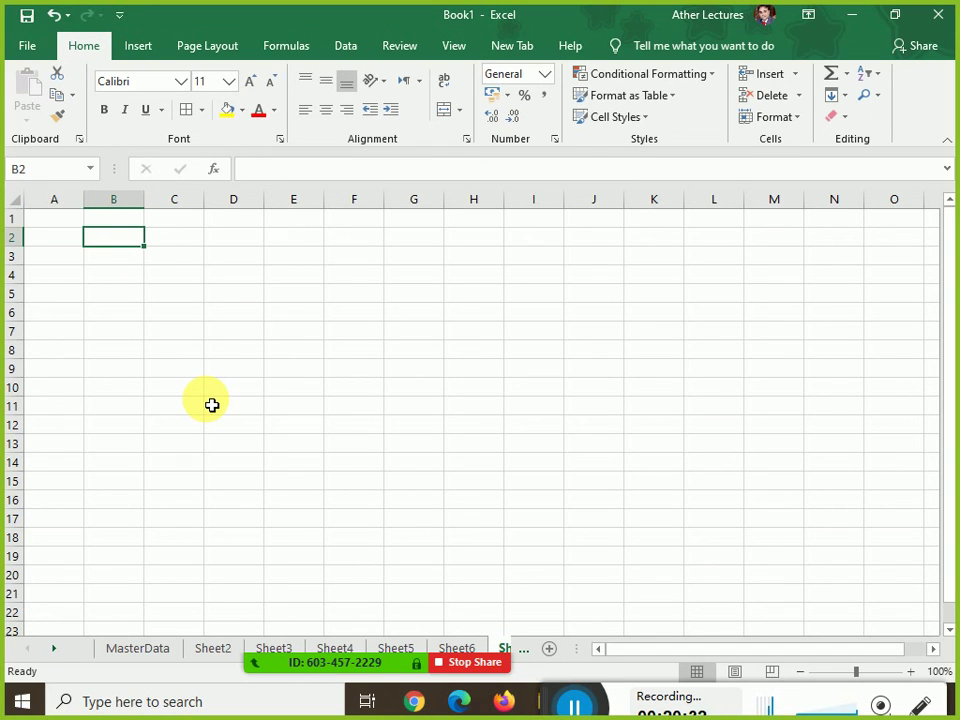
pyautogui.write('Over')
pyautogui.press('Return')
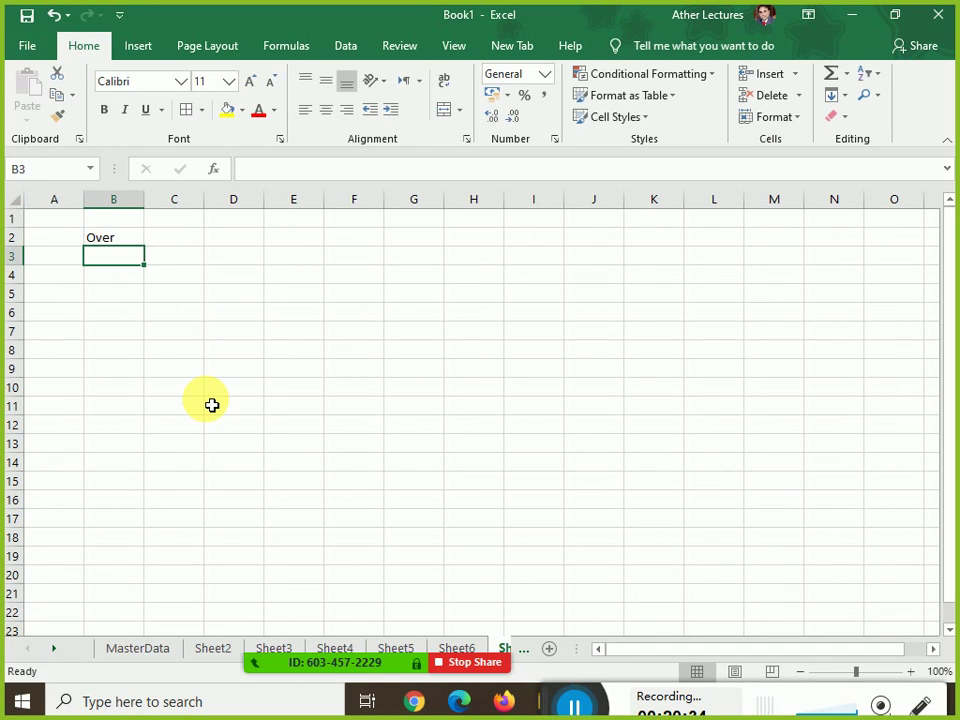
# Fill B3:B12 with the over numbers 1 to 10
pyautogui.write('1 2 3 4 5 6 ')
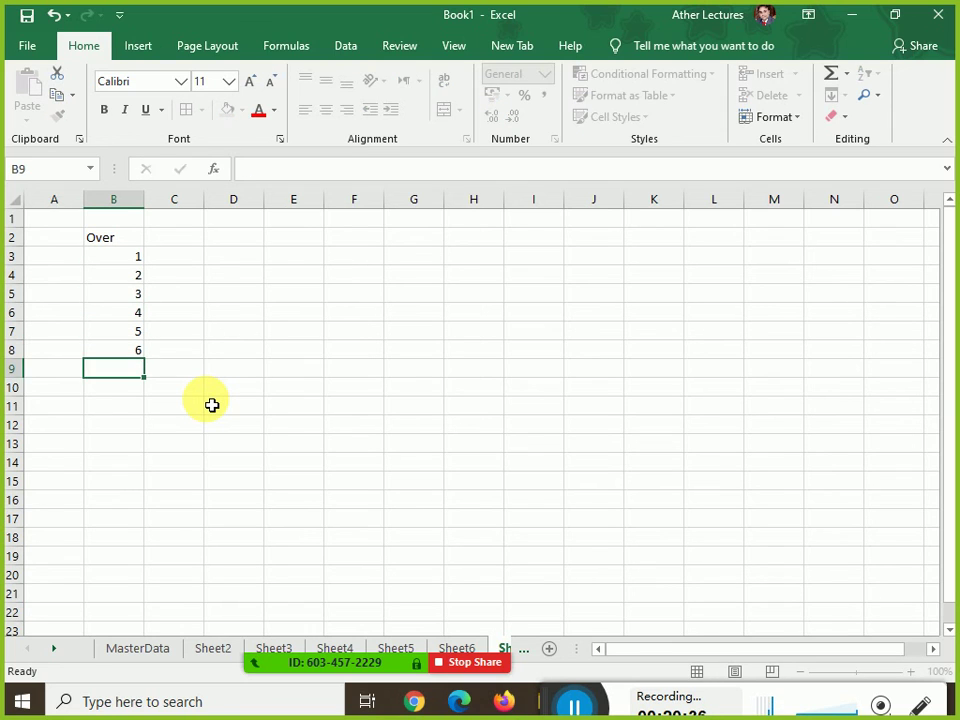
pyautogui.write('7 8')
pyautogui.press('Return')
pyautogui.write('9')
pyautogui.press('Return')
pyautogui.write('10')
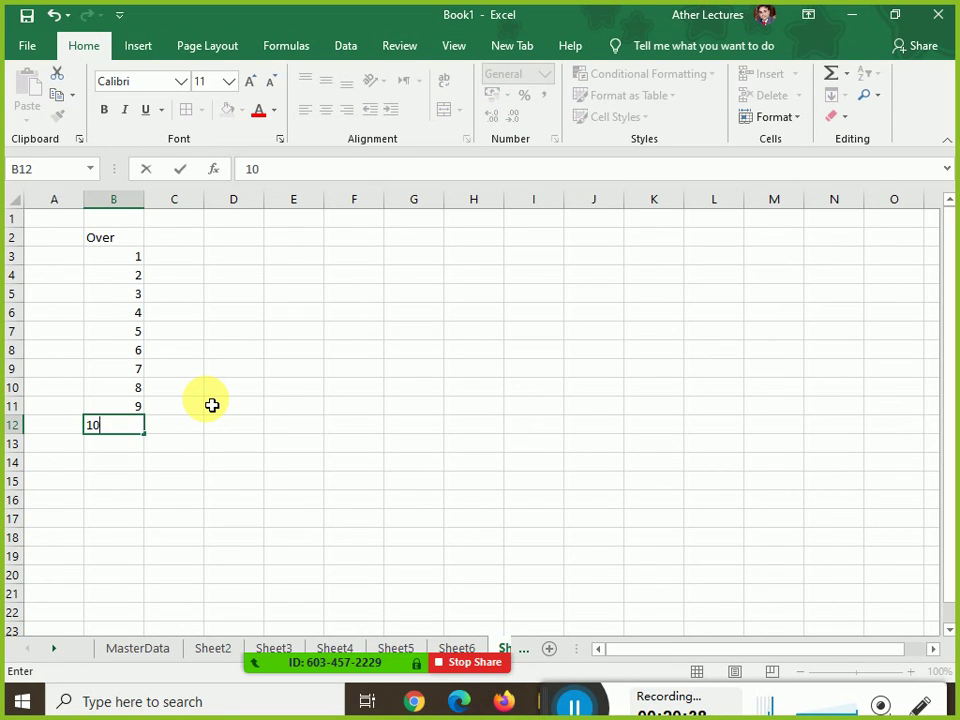
pyautogui.press('Tab')
# Enter the header Score in cell C2
pyautogui.hotkey('ctrl', 'Up')
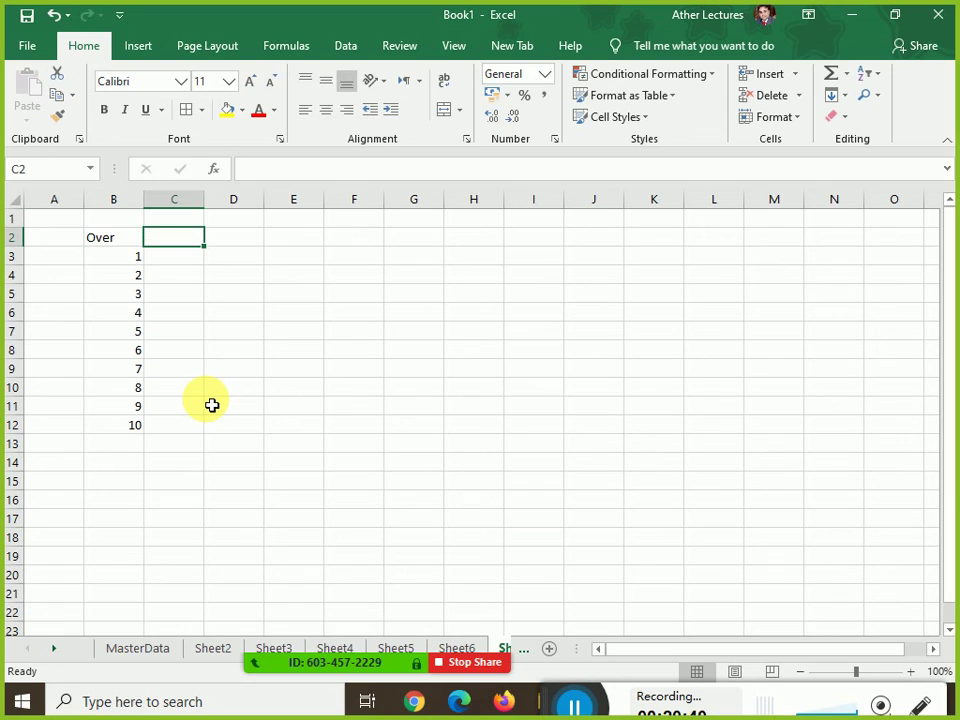
pyautogui.write('Score')
pyautogui.press('Return')
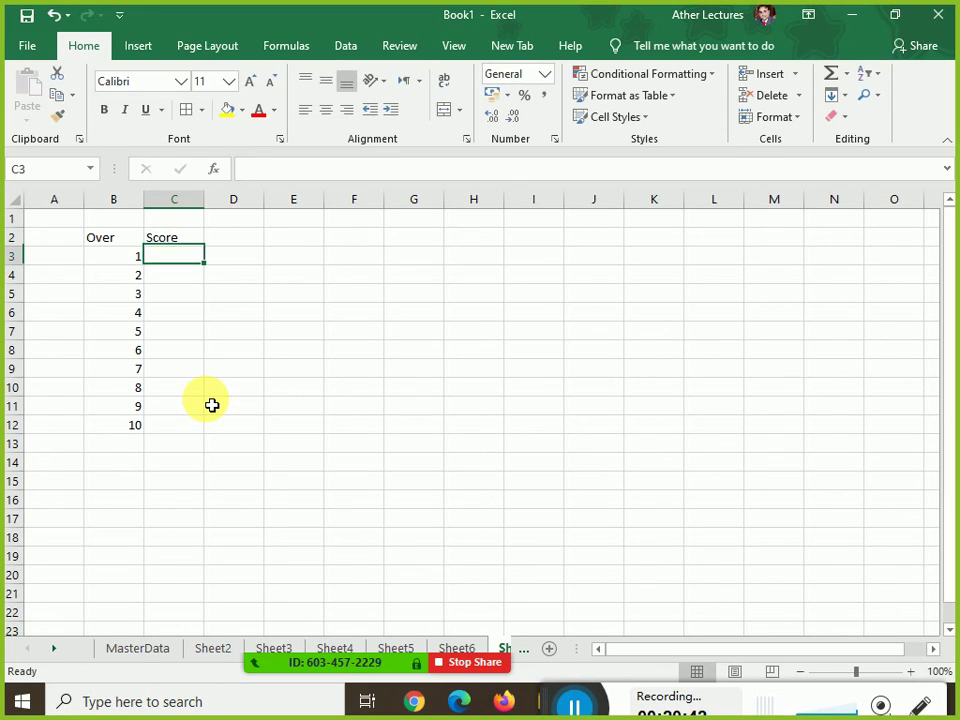
# Enter the scores 3 and 4 for overs 1 and 2 in C3:C4, correcting the mistyped first score
pyautogui.write('34')
pyautogui.press('Return')
pyautogui.write('4')
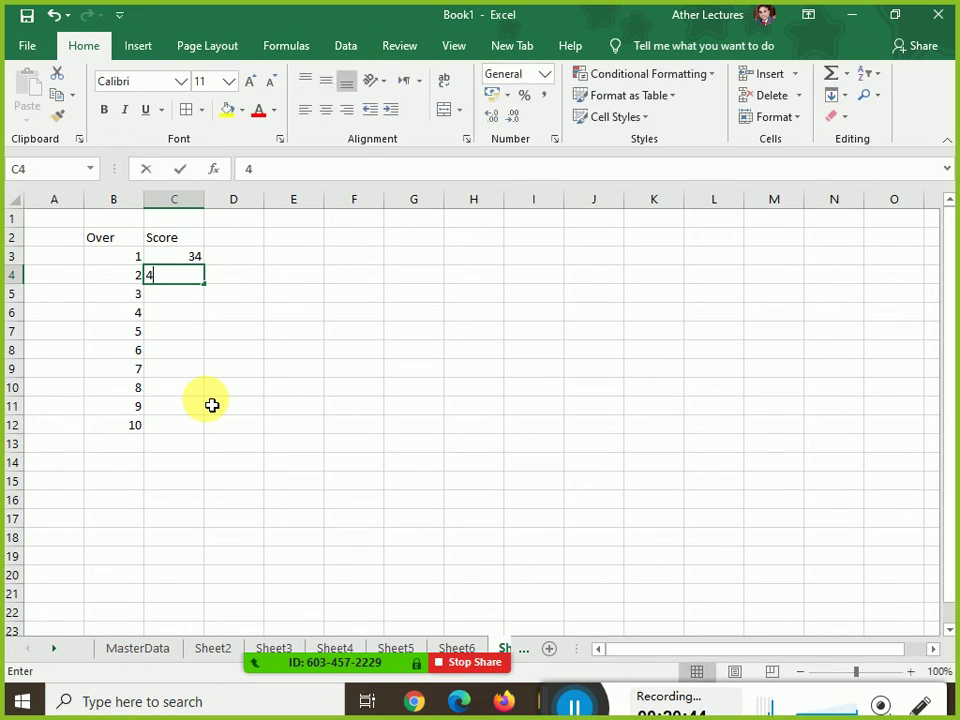
pyautogui.press('Up')
pyautogui.write('3')
pyautogui.press('Return')
pyautogui.press('Return')
# Enter the scores 3, 4, 5, 6, 2, 7, 8 and 9 for overs 3 to 10 in C5:C12
pyautogui.write('3')
pyautogui.press('Return')
pyautogui.write('4')
pyautogui.press('Return')
pyautogui.write('5')
pyautogui.press('Return')
pyautogui.write('6')
pyautogui.press('Return')
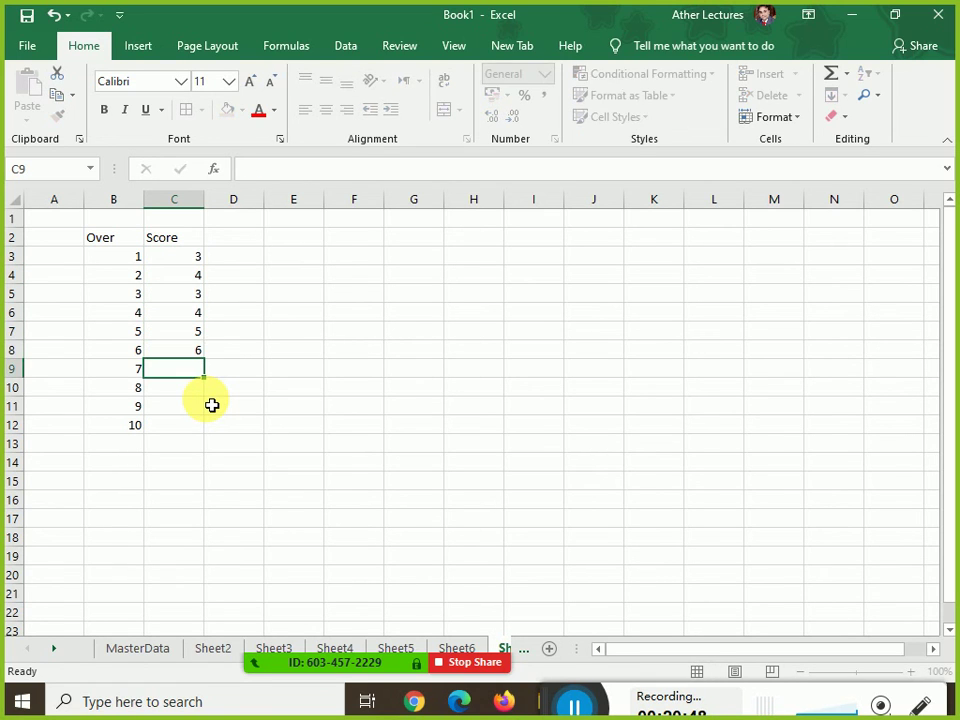
pyautogui.write('2')
pyautogui.press('Return')
pyautogui.write('7')
pyautogui.press('Return')
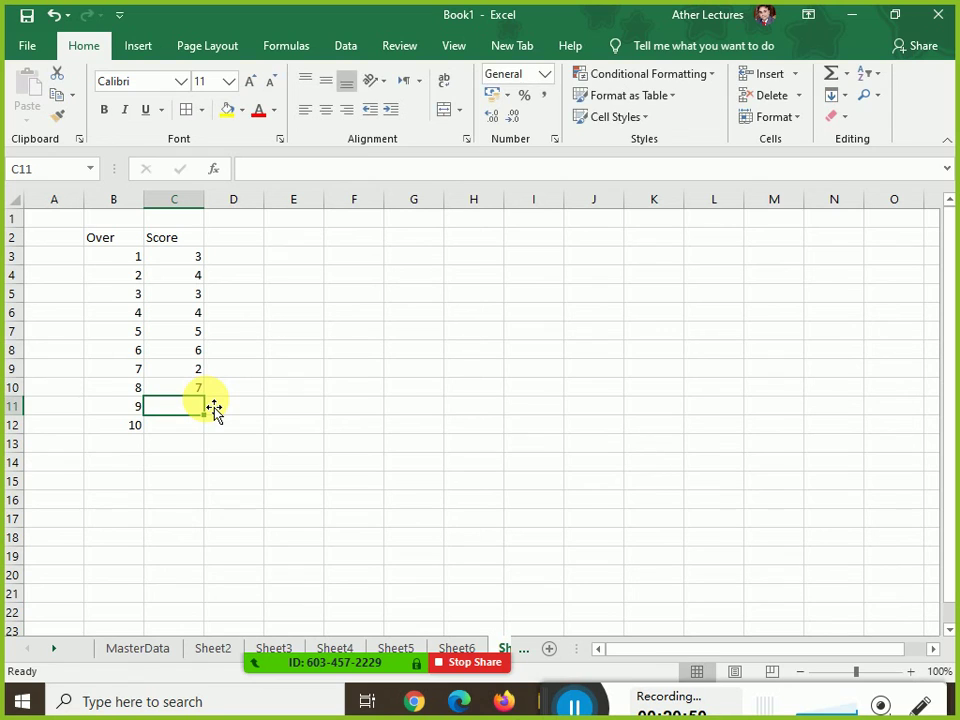
pyautogui.write('8')
pyautogui.press('Return')
pyautogui.write('9')
pyautogui.press('Return')
# Enter the header total in cell D2
pyautogui.press('Up')
pyautogui.press('Right')
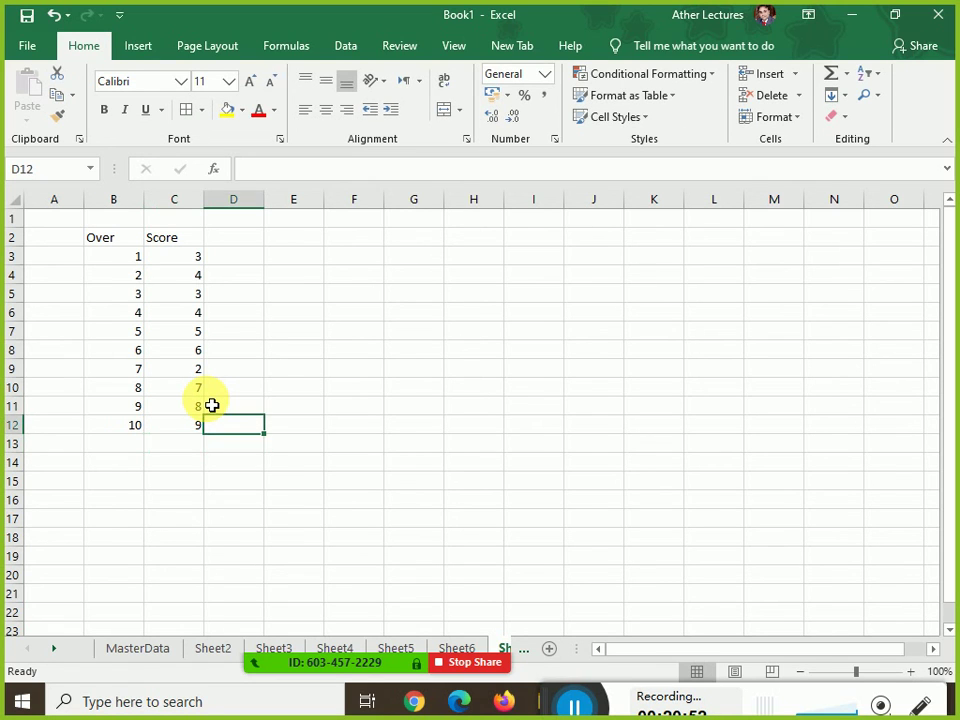
pyautogui.press('Up')
pyautogui.press('Up')
pyautogui.press('Up')
pyautogui.press('Up')
pyautogui.press('Up')
pyautogui.press('Up')
pyautogui.press('Up')
pyautogui.press('Up')
pyautogui.press('Up')
pyautogui.press('Up')
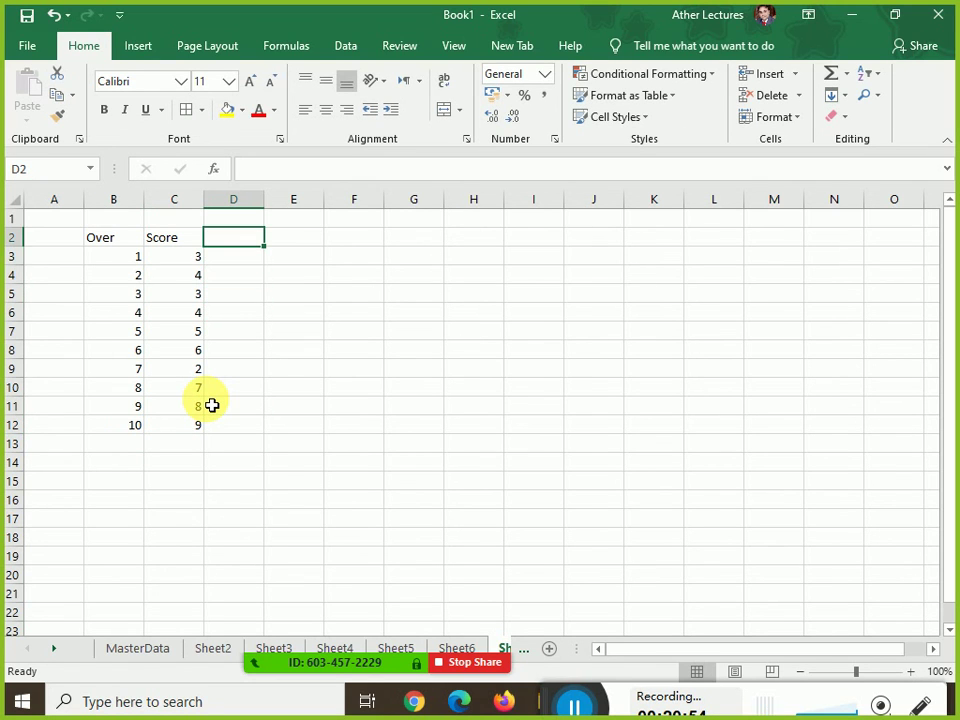
pyautogui.write('C')
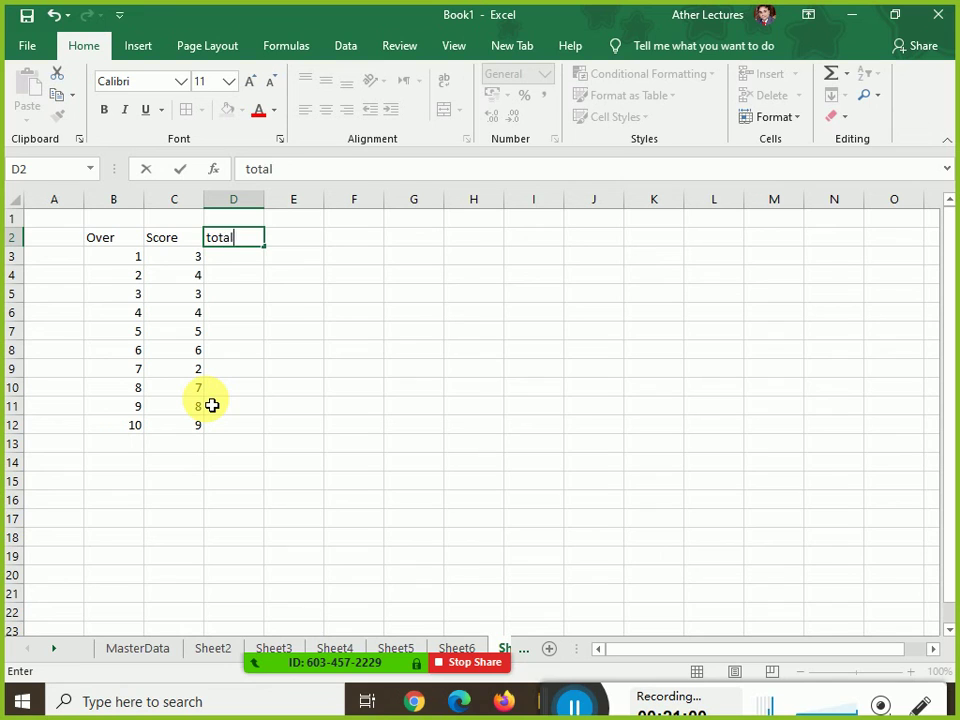
pyautogui.press('Return')
# Start the running total with the formula =C3 in D3 and =C4+D3 in D4
pyautogui.write('=')
pyautogui.press('Left')
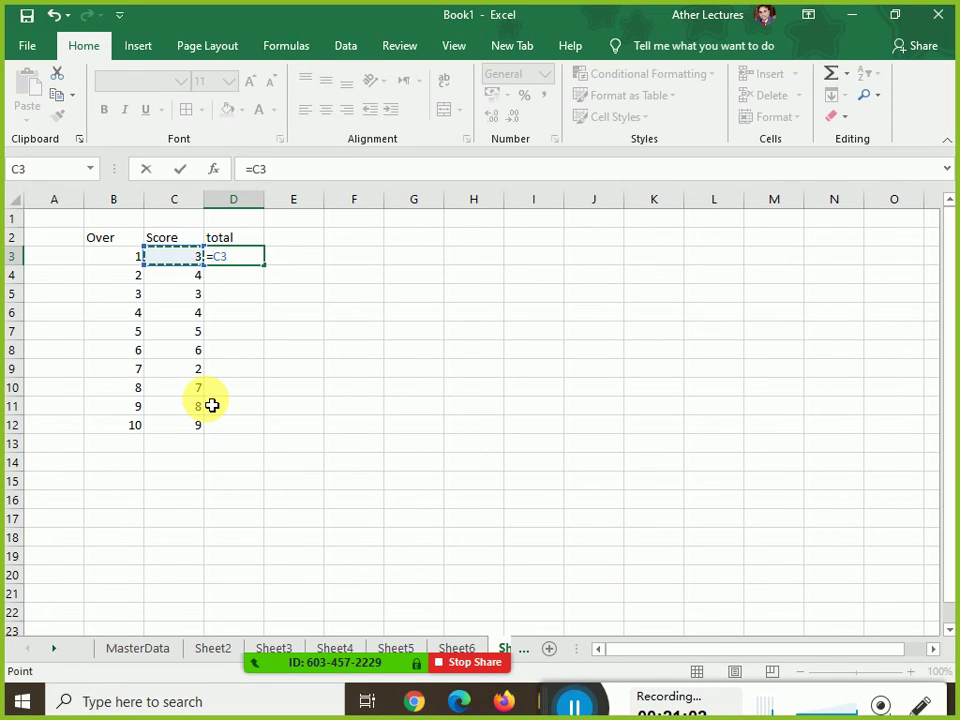
pyautogui.press('Return')
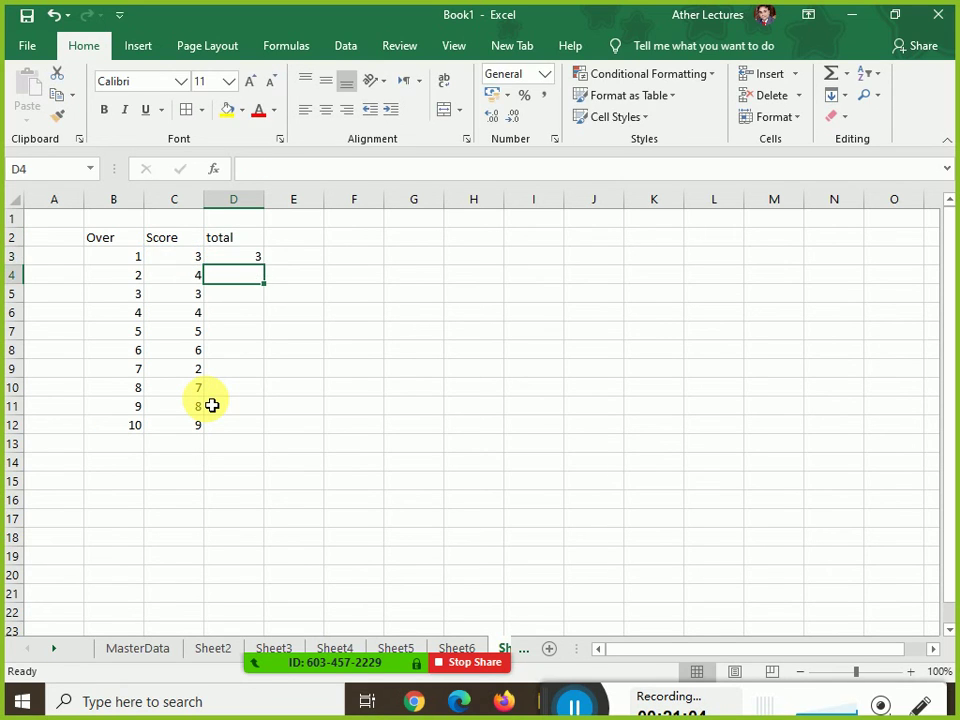
pyautogui.write('=')
pyautogui.press('Left')
pyautogui.write('+')
pyautogui.press('Up')
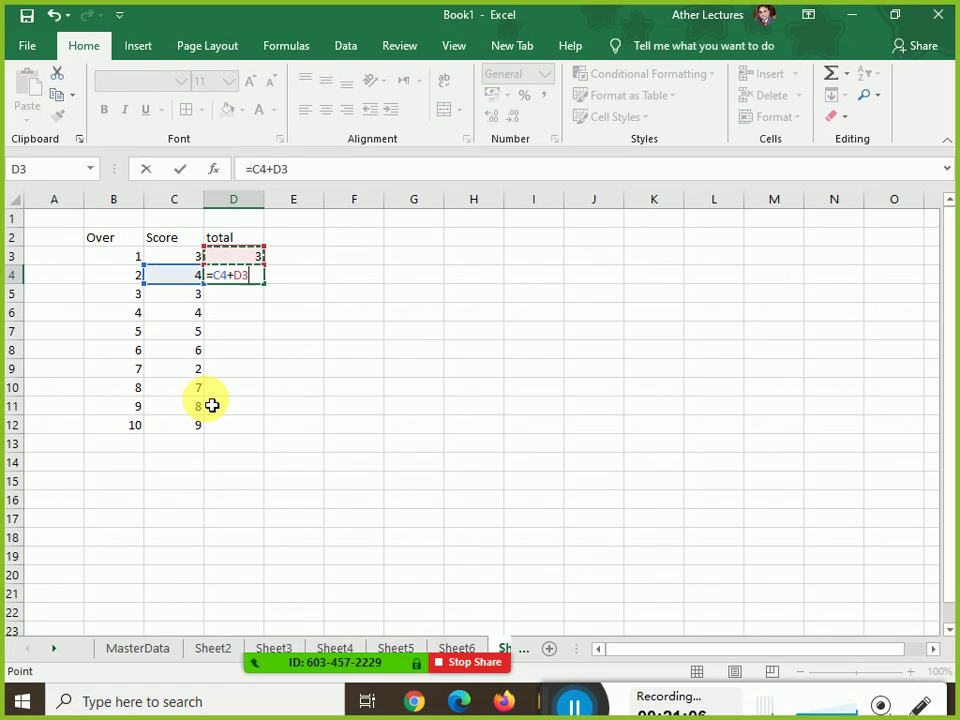
pyautogui.press('Return')
# Fill the running total formula from D4 down through D12
pyautogui.press('Up')
pyautogui.hotkey('shift', 'Down')
pyautogui.hotkey('shift', 'Down')
pyautogui.hotkey('shift', 'Down')
pyautogui.hotkey('shift', 'Down')
pyautogui.hotkey('shift', 'Down')
pyautogui.hotkey('shift', 'Down')
pyautogui.hotkey('shift', 'Down')
pyautogui.hotkey('shift', 'Down')
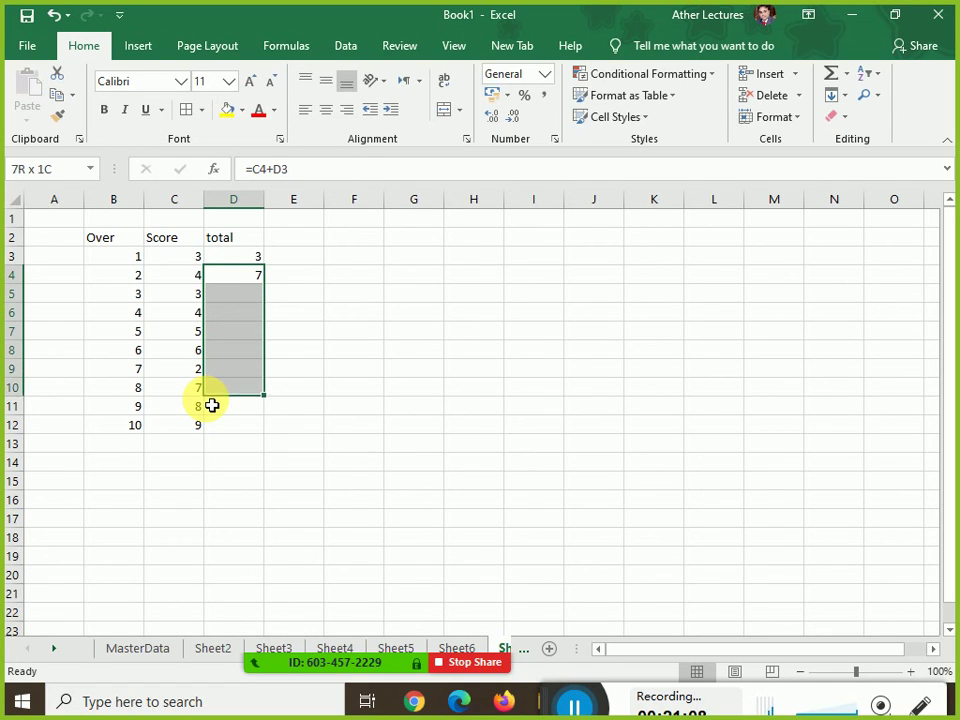
pyautogui.hotkey('ctrl', 'd')
pyautogui.press('Down')
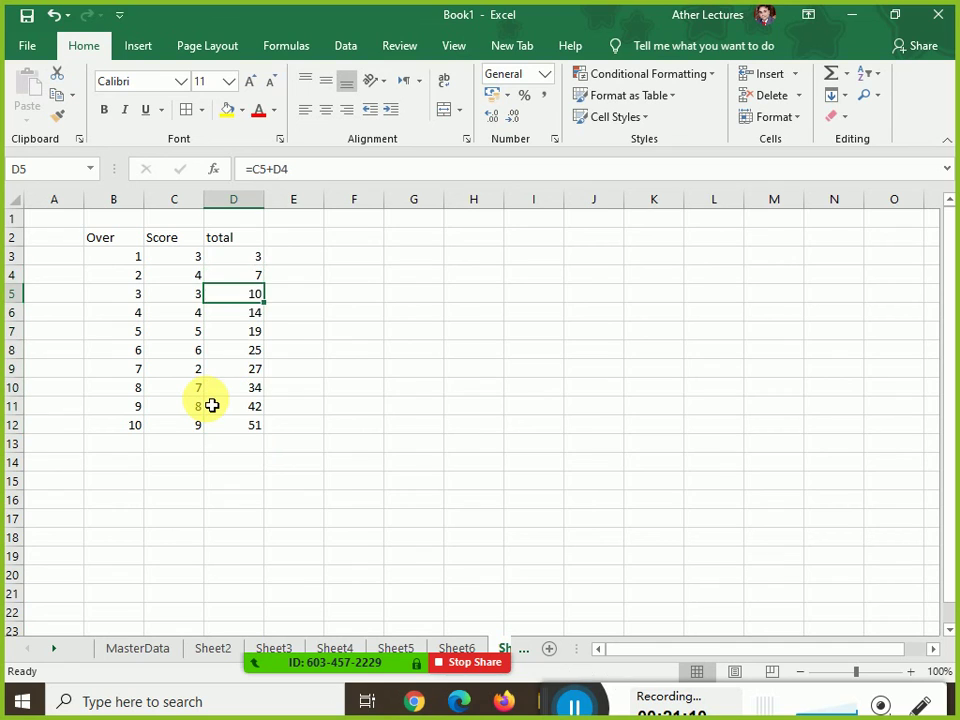
# Enter the header W in cell E2
pyautogui.press('Right')
pyautogui.press('Up')
pyautogui.press('Up')
pyautogui.press('Up')
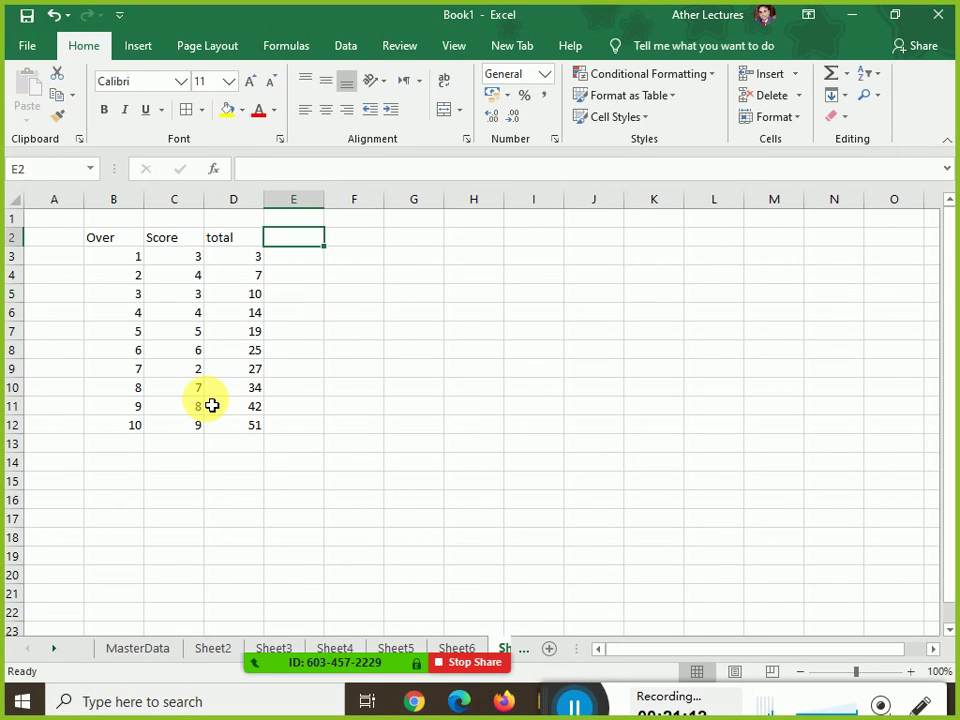
pyautogui.press('Return')
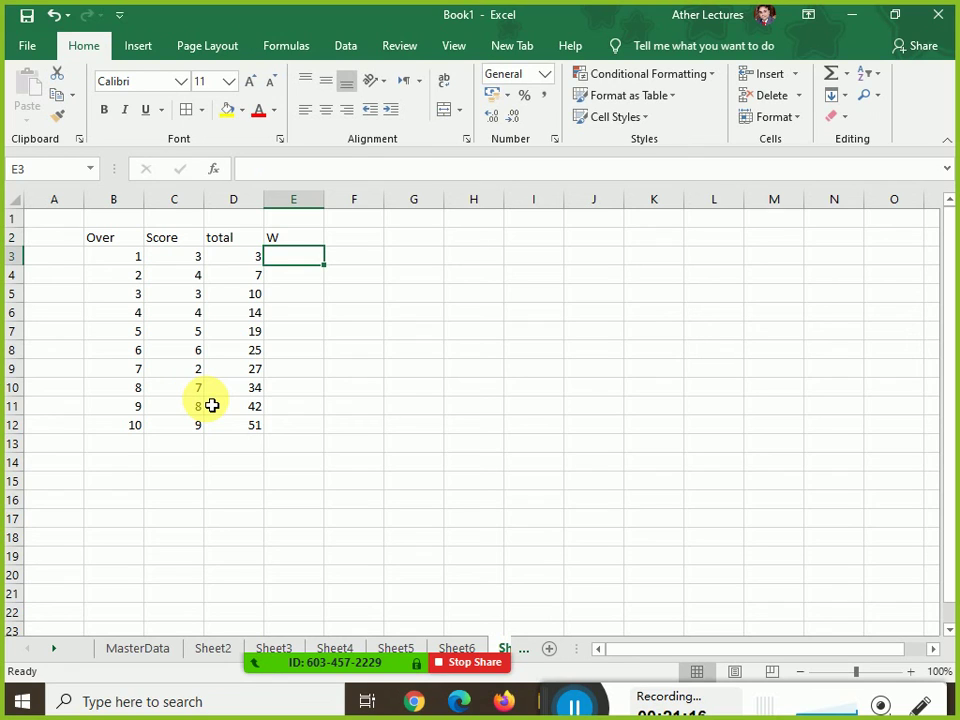
# Enter the W values 1 for over 2, 1 for over 4, 2 for over 8 and 1 for over 10
pyautogui.press('Down')
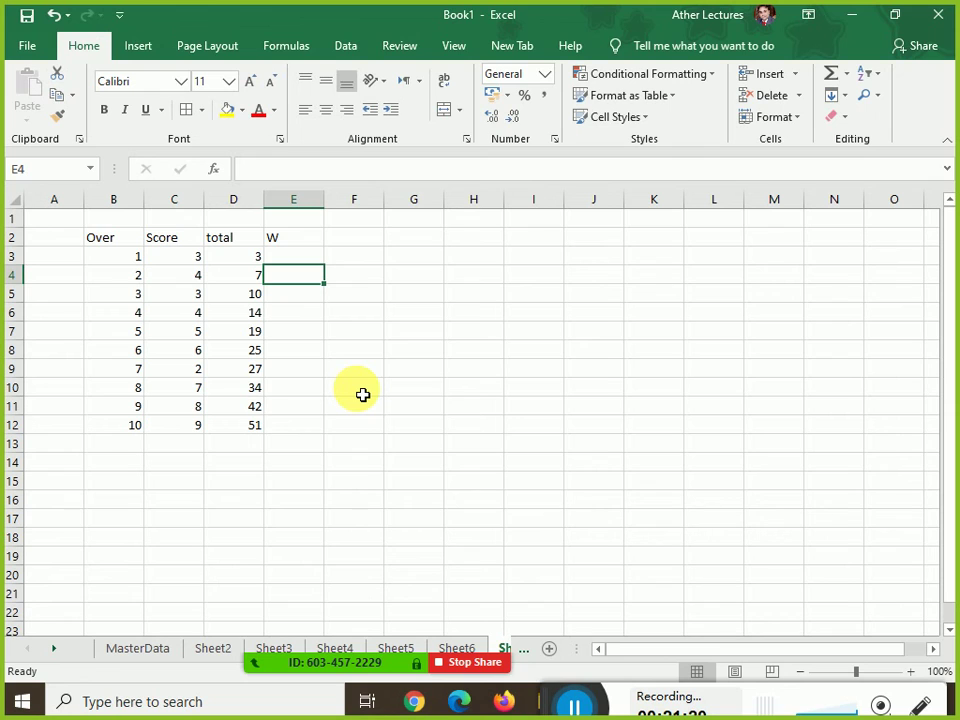
pyautogui.write('1')
pyautogui.press('Return')
pyautogui.write('1')
pyautogui.press('Return')
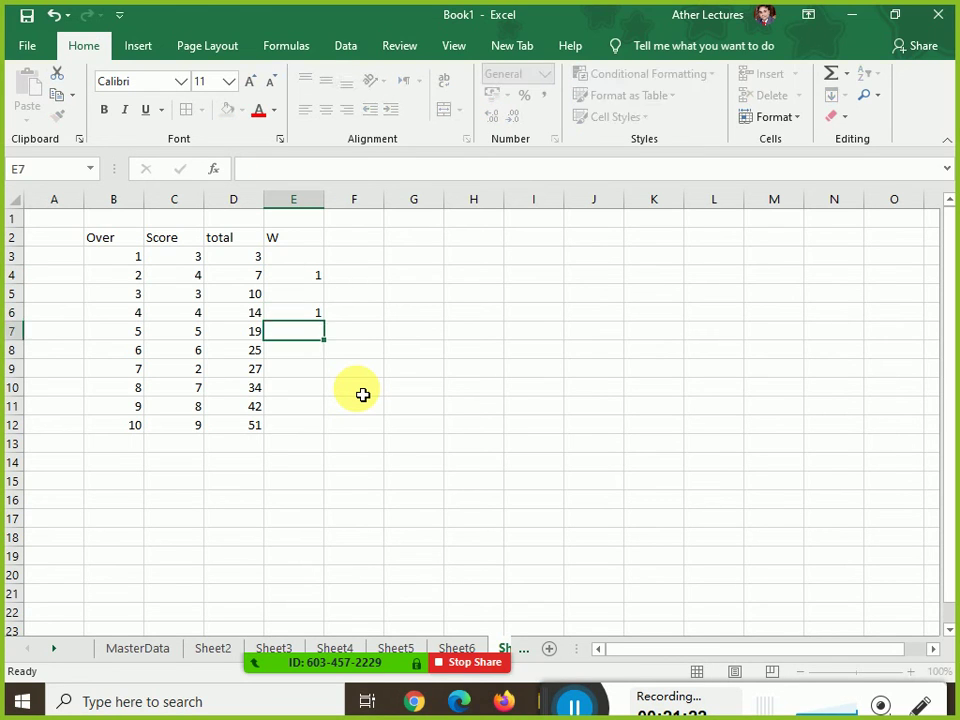
pyautogui.press('Down')
pyautogui.press('Down')
pyautogui.press('Down')
pyautogui.write('2')
pyautogui.press('Return')
pyautogui.press('Down')
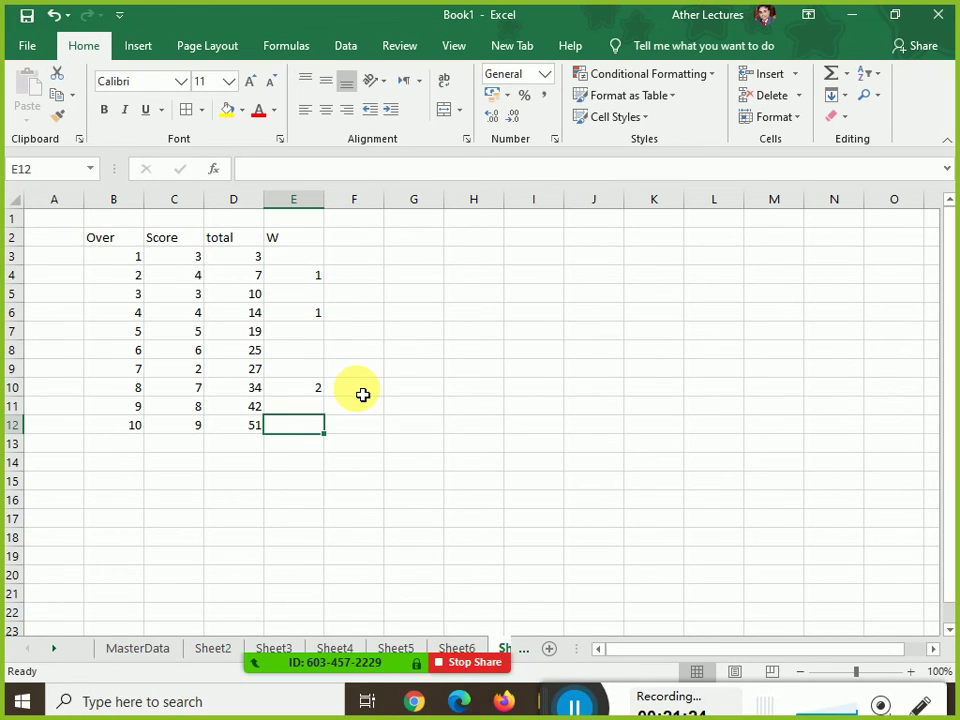
pyautogui.write('1')
pyautogui.press('Return')
pyautogui.click(473, 368)
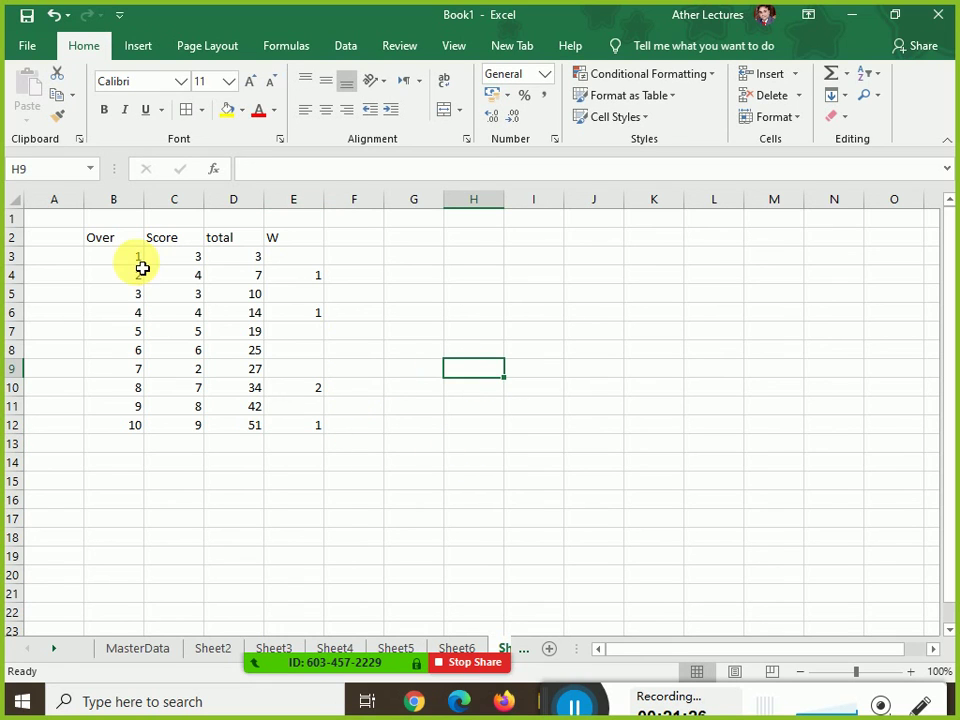
pyautogui.moveTo(140, 246); pyautogui.dragTo(259, 394)
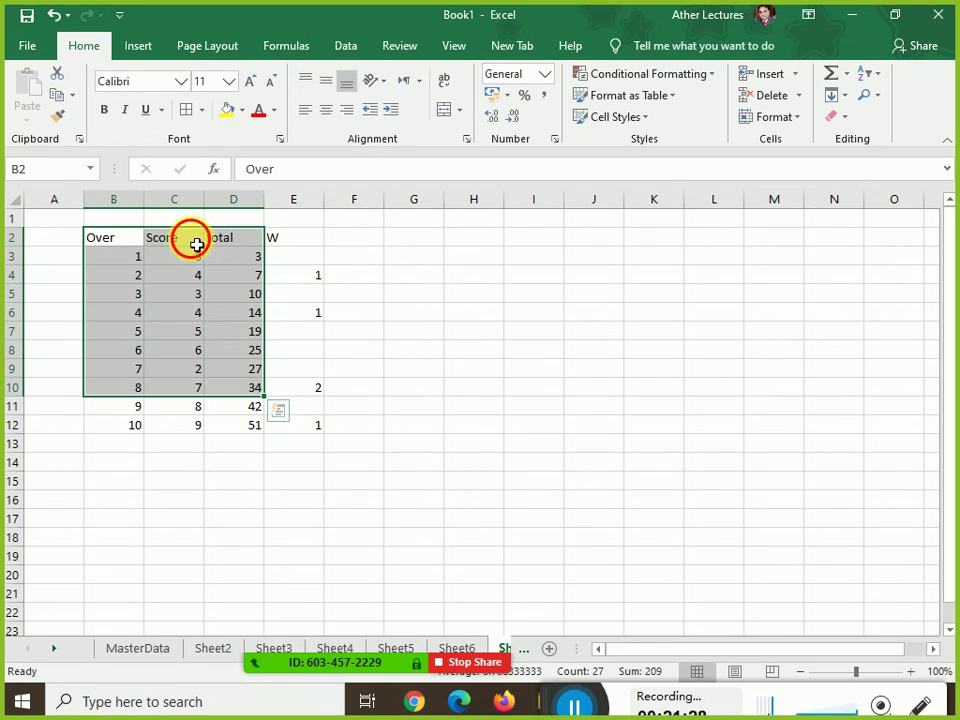
pyautogui.moveTo(191, 240); pyautogui.dragTo(302, 422)
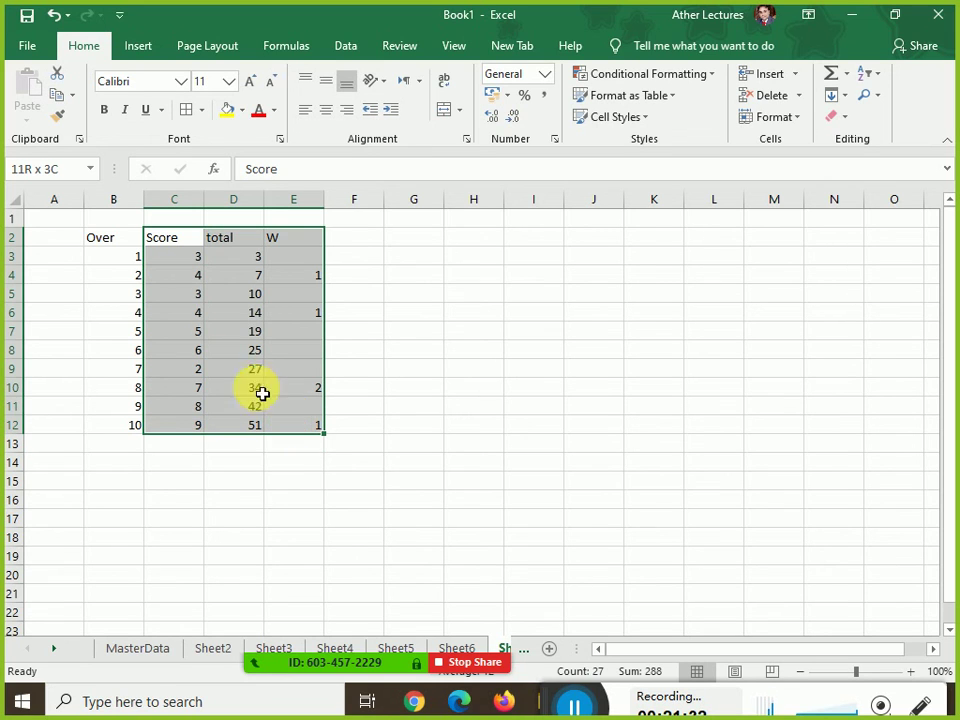
pyautogui.moveTo(187, 244); pyautogui.dragTo(196, 425)
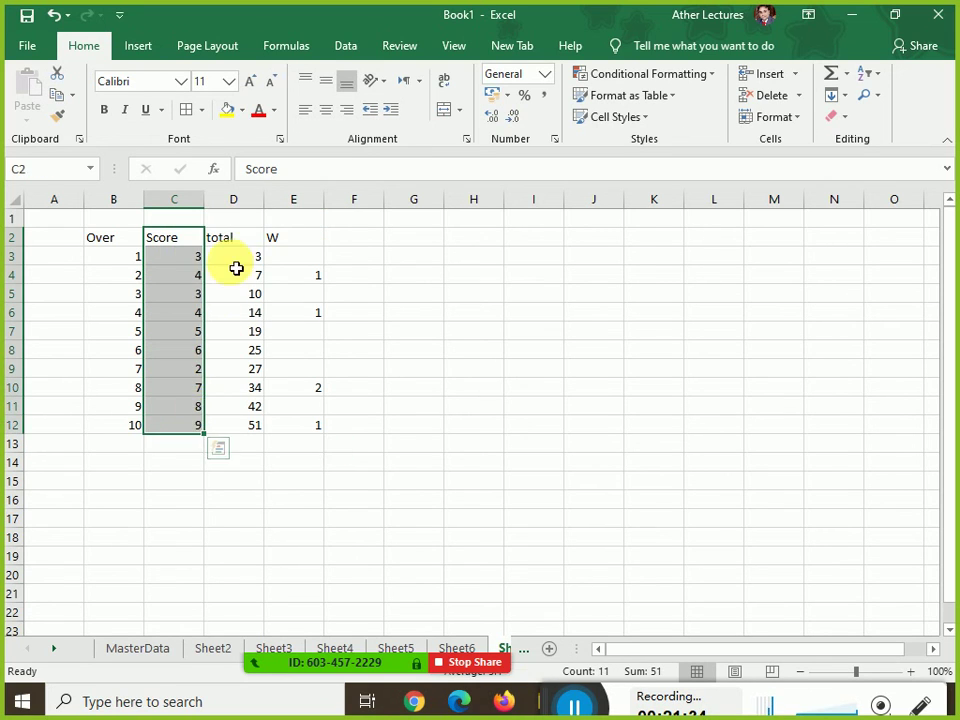
pyautogui.moveTo(235, 240); pyautogui.dragTo(310, 425)
# Insert a 2-D clustered column chart of the Score data in C2:C12 and enlarge it beside the table, spanning about columns F to N
pyautogui.moveTo(175, 220); pyautogui.dragTo(180, 428)
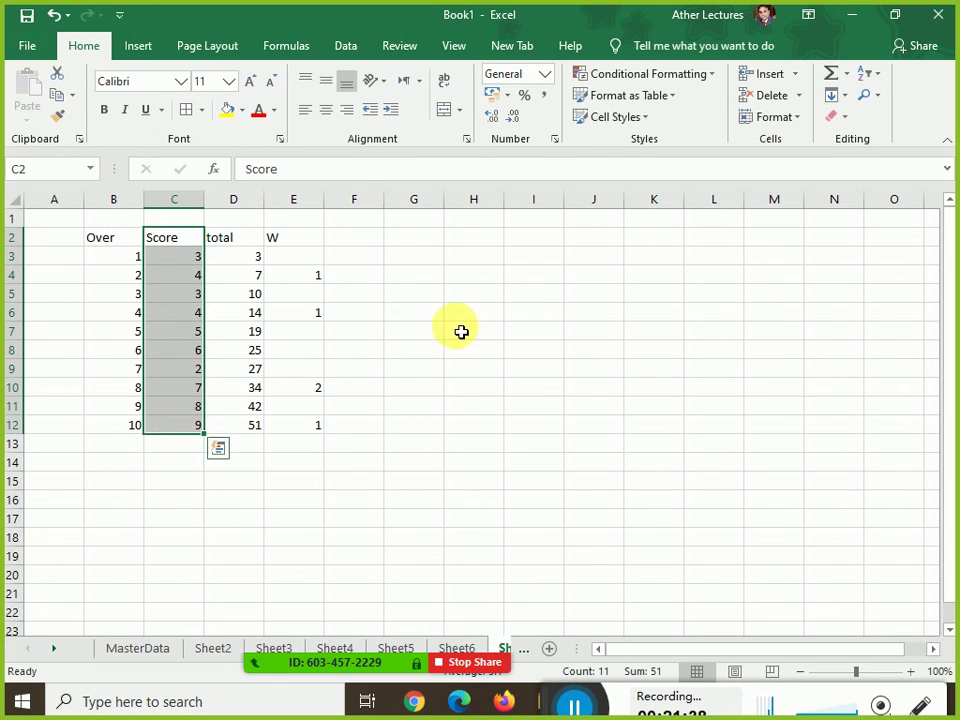
pyautogui.click(139, 48)
pyautogui.click(420, 74)
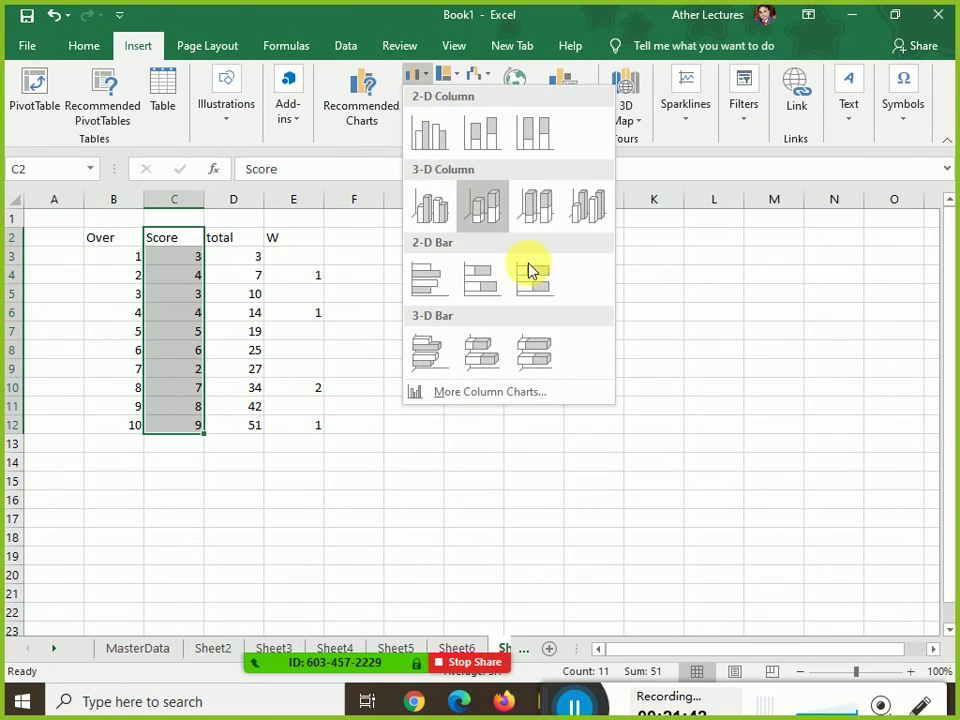
pyautogui.click(430, 131)
pyautogui.moveTo(510, 304); pyautogui.dragTo(596, 229)
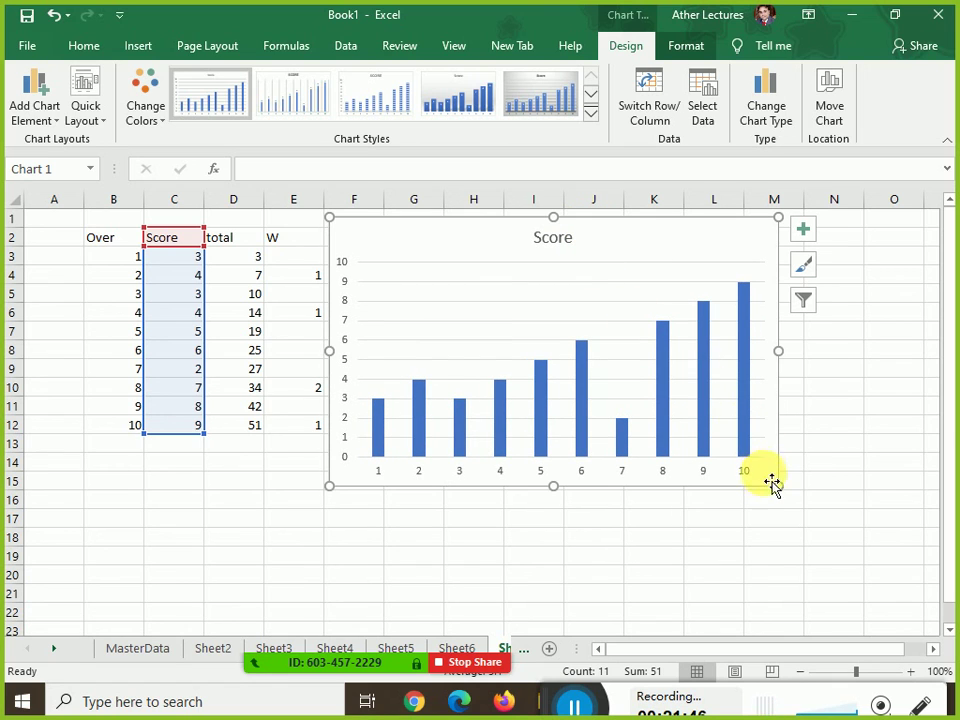
pyautogui.moveTo(778, 486); pyautogui.dragTo(877, 549)
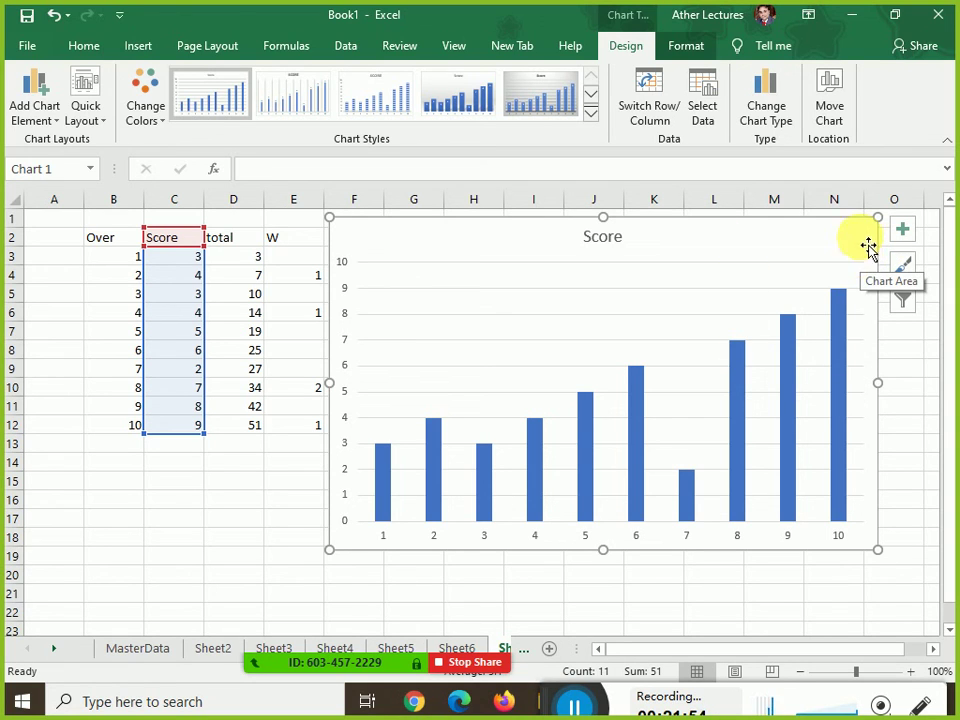
# Change the Score chart's type from clustered column to the basic Line chart
pyautogui.click(901, 231)
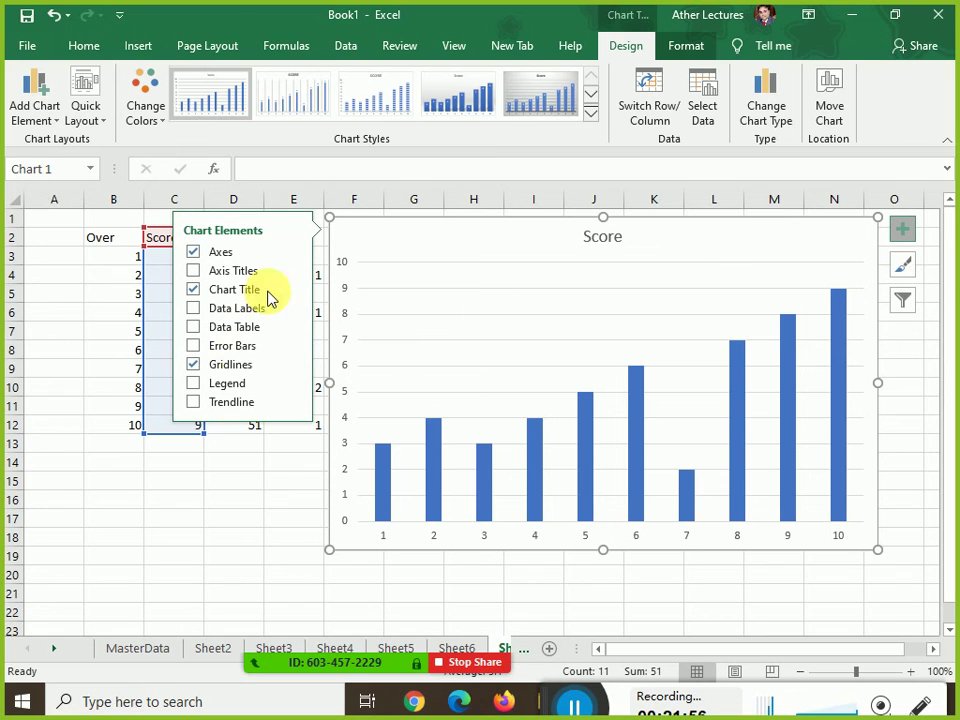
pyautogui.click(765, 120)
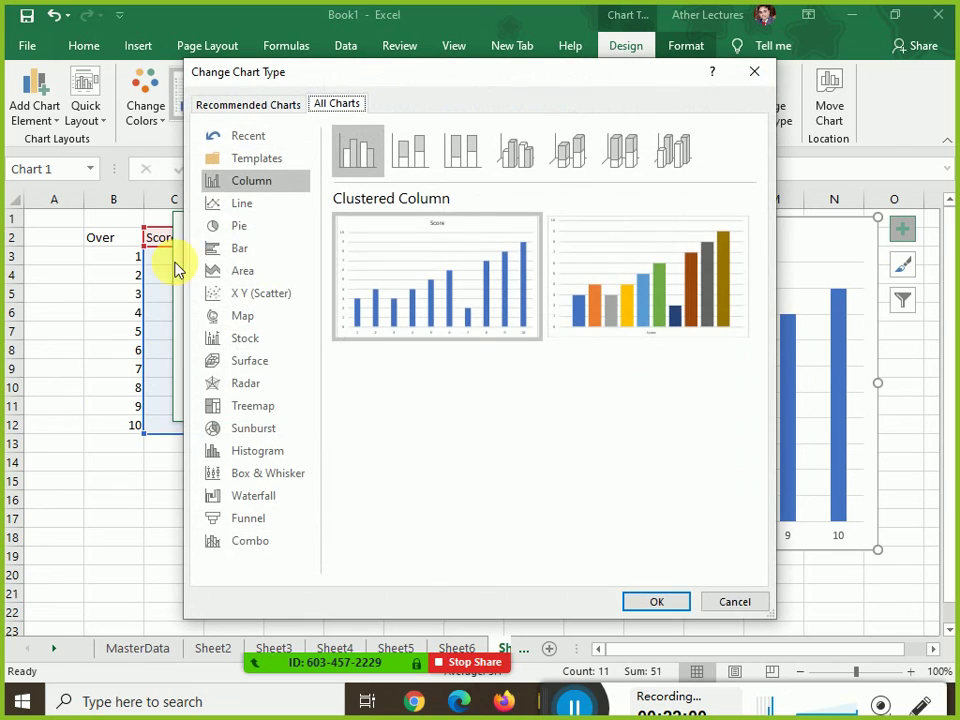
pyautogui.click(220, 210)
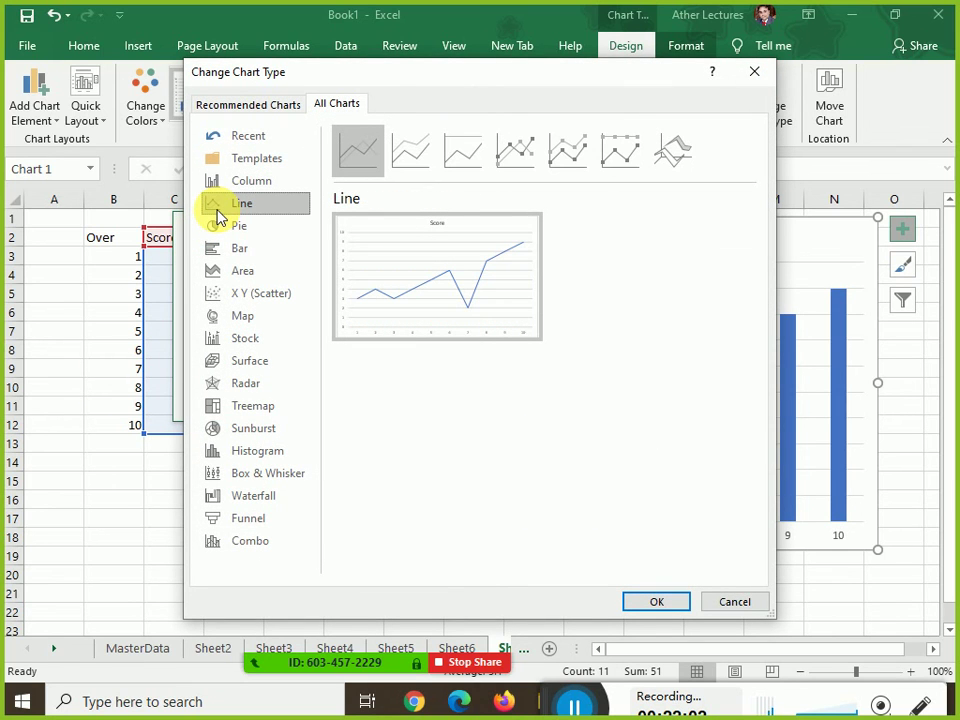
pyautogui.click(657, 601)
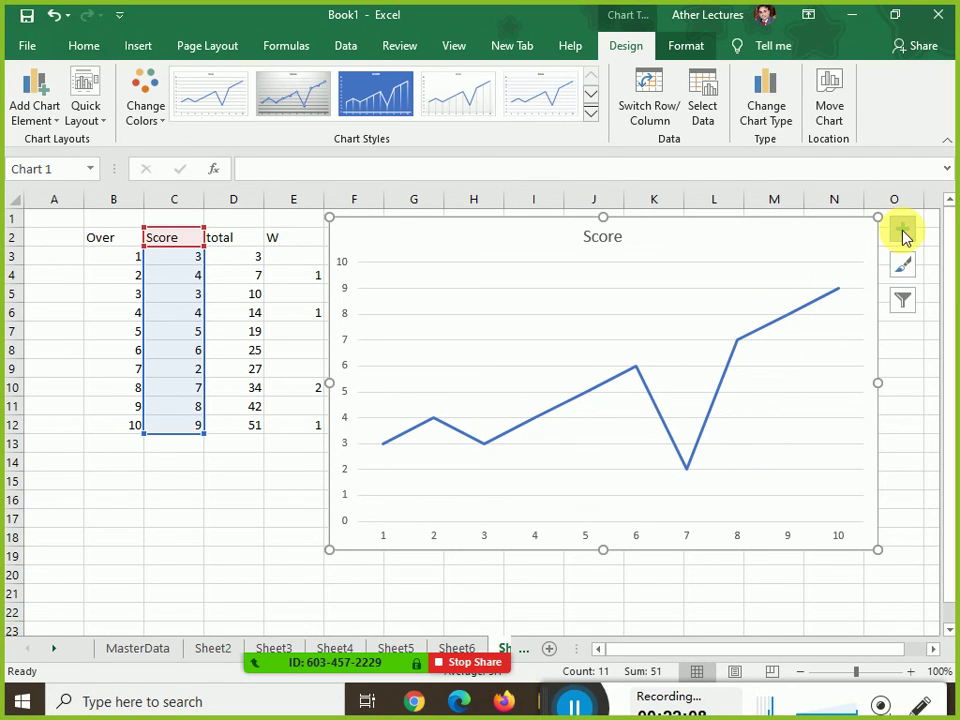
# Try the Score chart as a 3-D pie with its slices pulled apart, and undo both changes
pyautogui.click(772, 112)
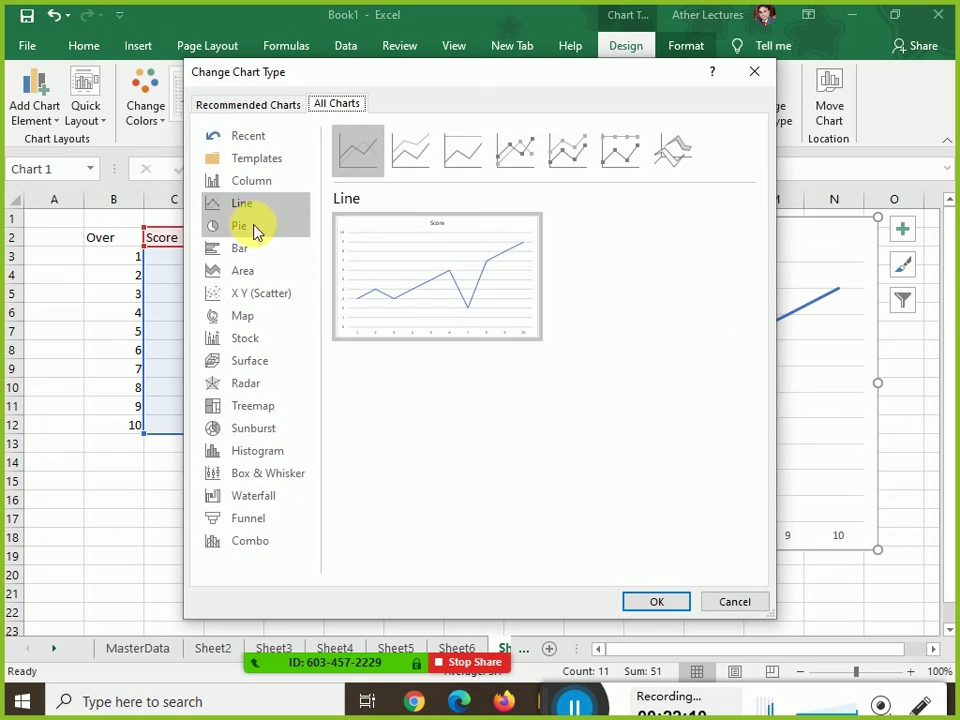
pyautogui.click(252, 227)
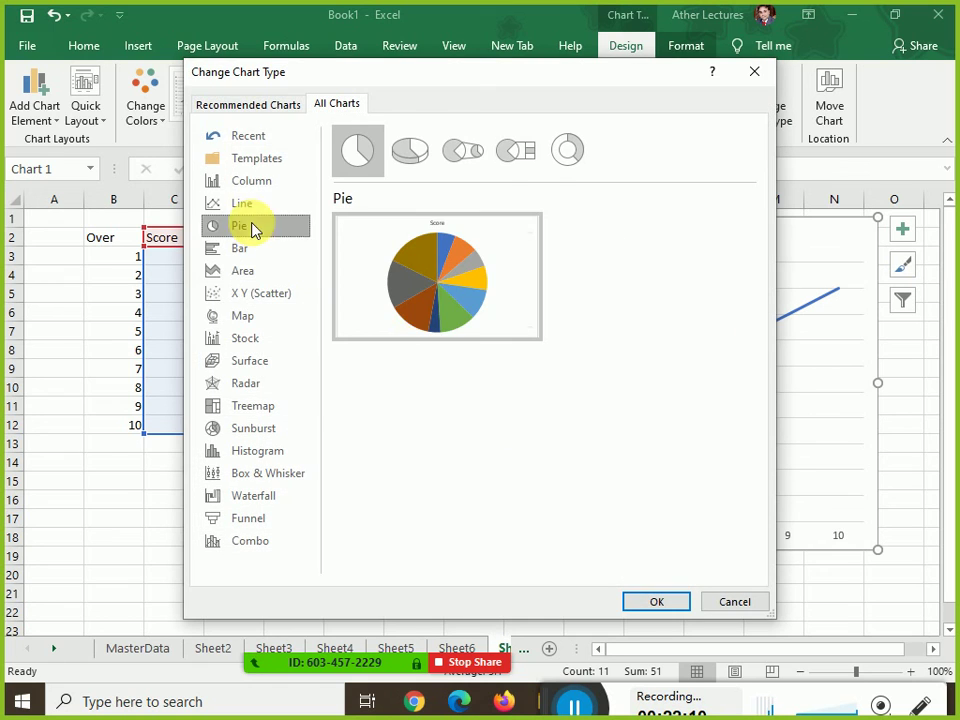
pyautogui.click(410, 152)
pyautogui.click(652, 605)
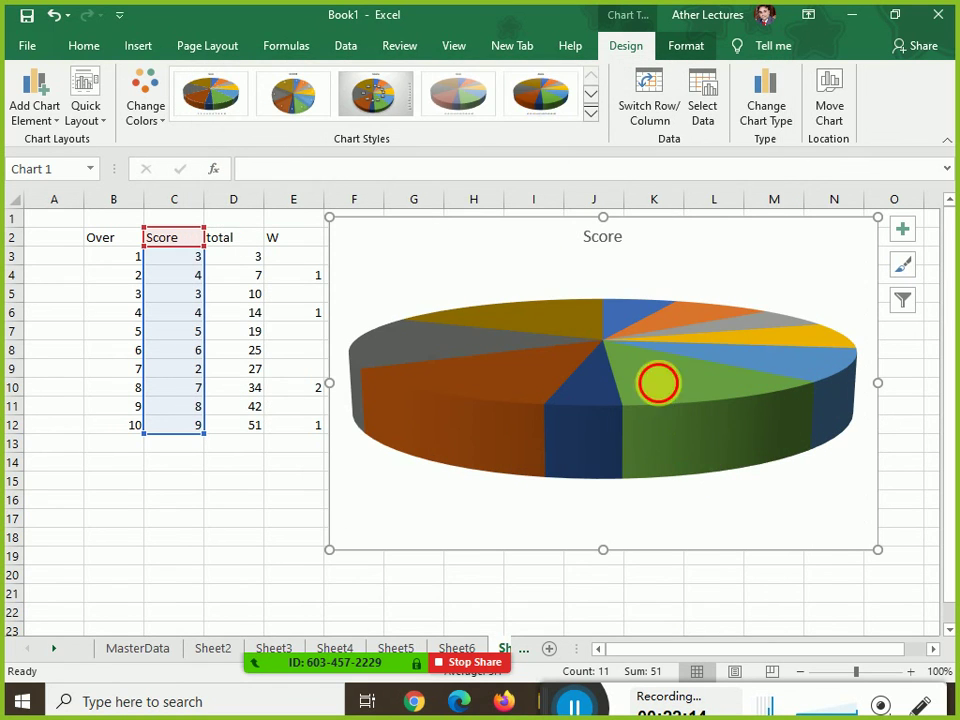
pyautogui.moveTo(658, 381); pyautogui.dragTo(587, 439)
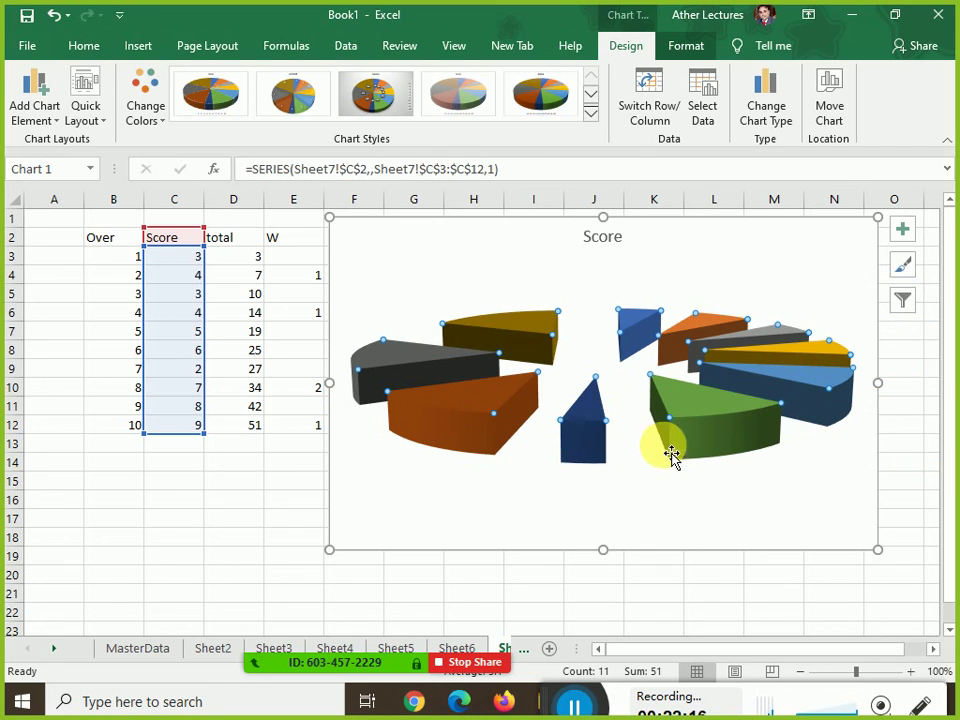
pyautogui.hotkey('ctrl', 'z')
pyautogui.hotkey('ctrl', 'z')
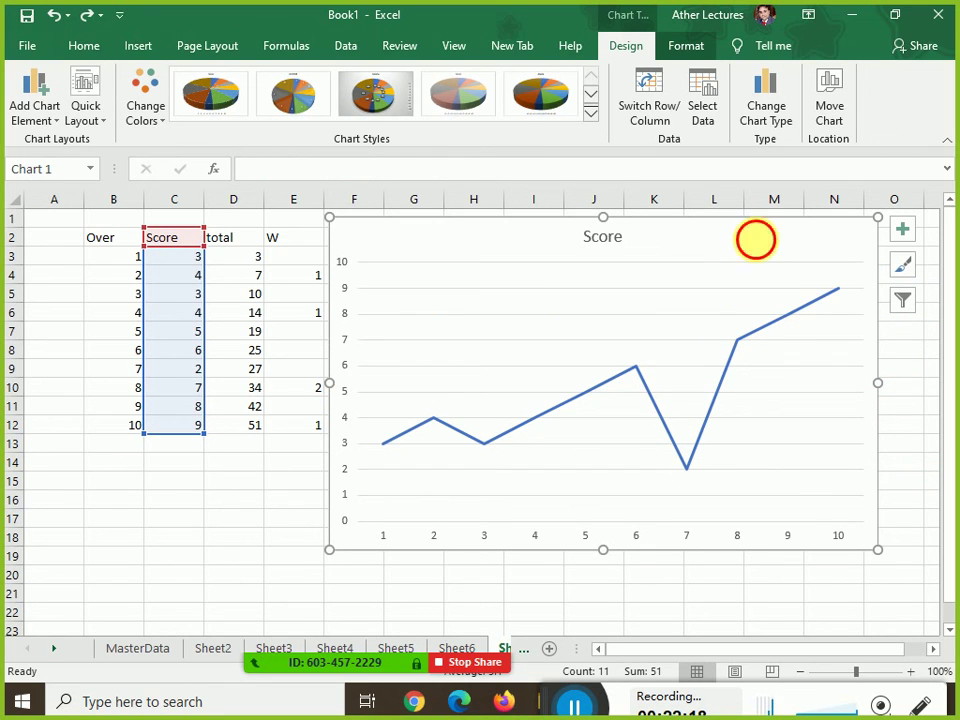
# Preview the Bar, Area and Scatter chart types and change the Score chart's type to Clustered Column
pyautogui.click(745, 113)
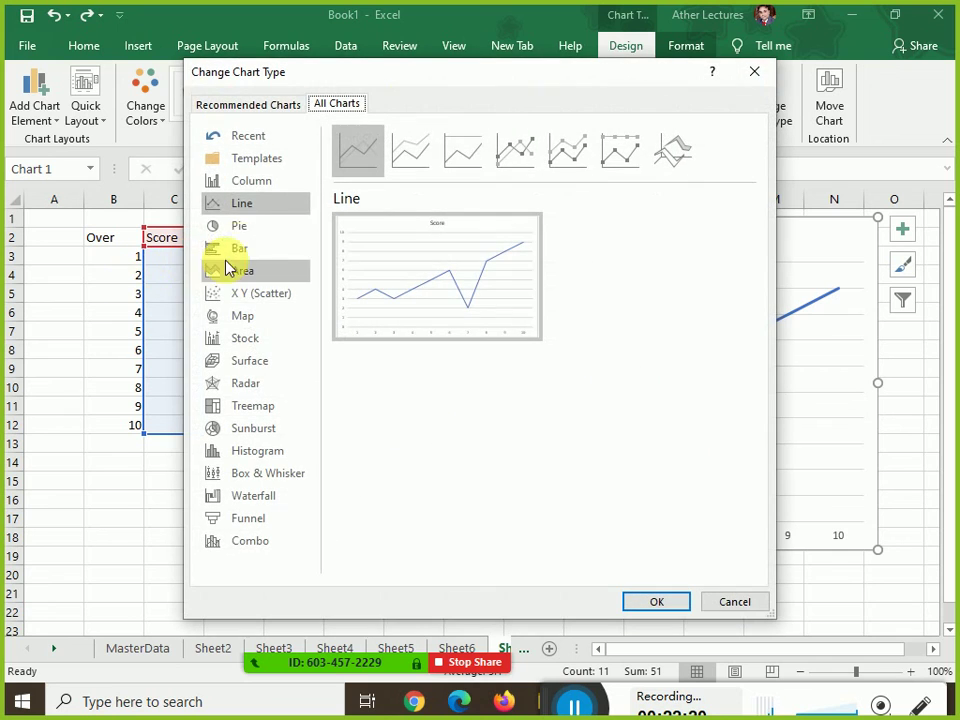
pyautogui.click(242, 252)
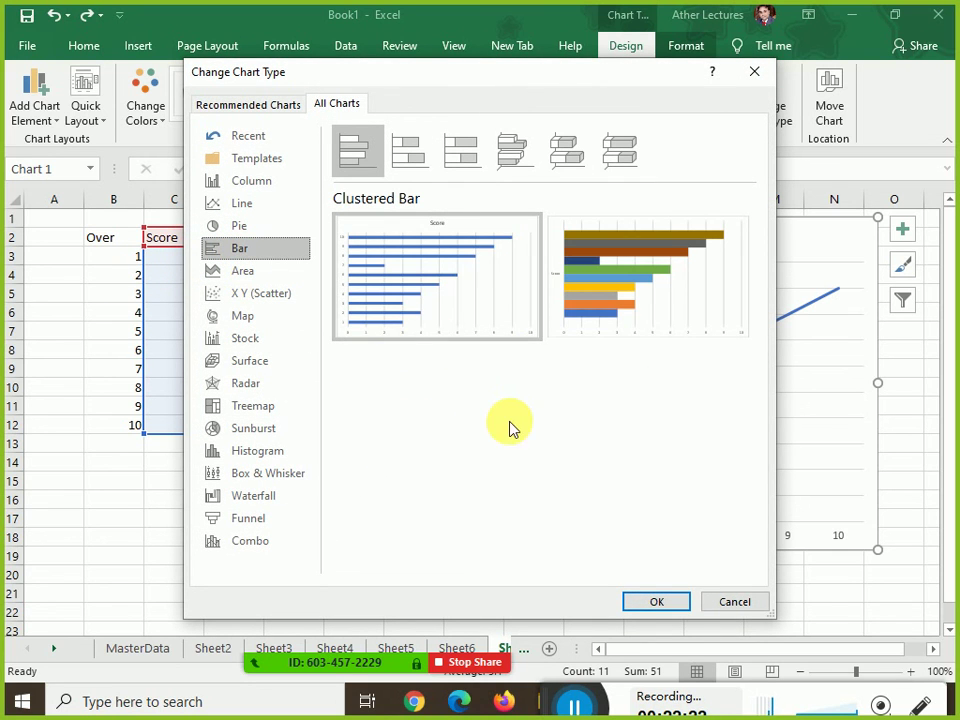
pyautogui.click(268, 275)
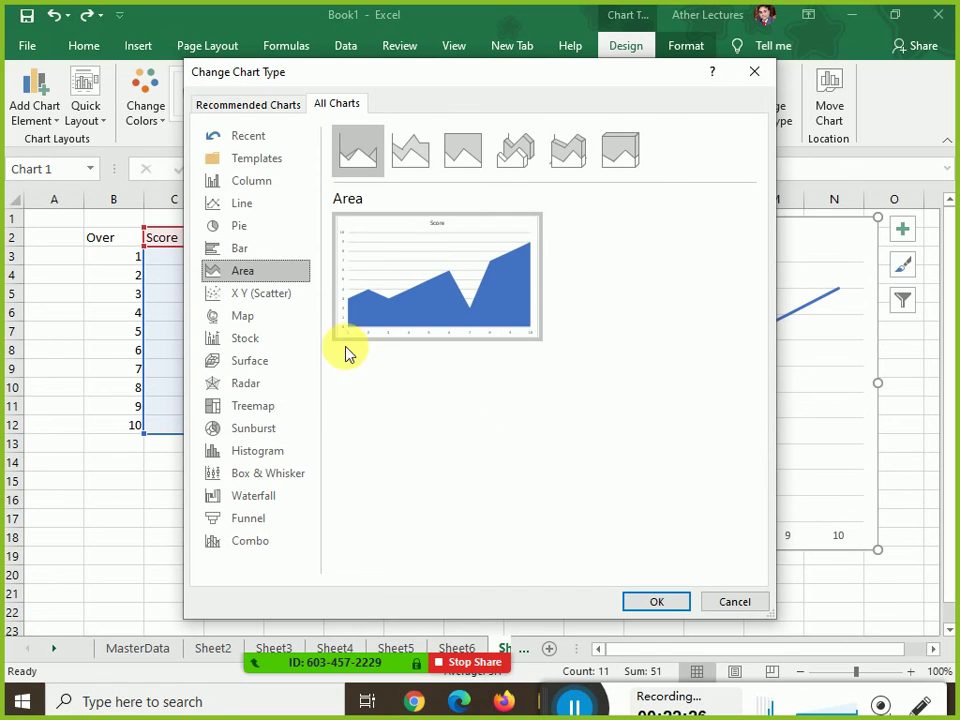
pyautogui.click(292, 292)
pyautogui.moveTo(423, 338)
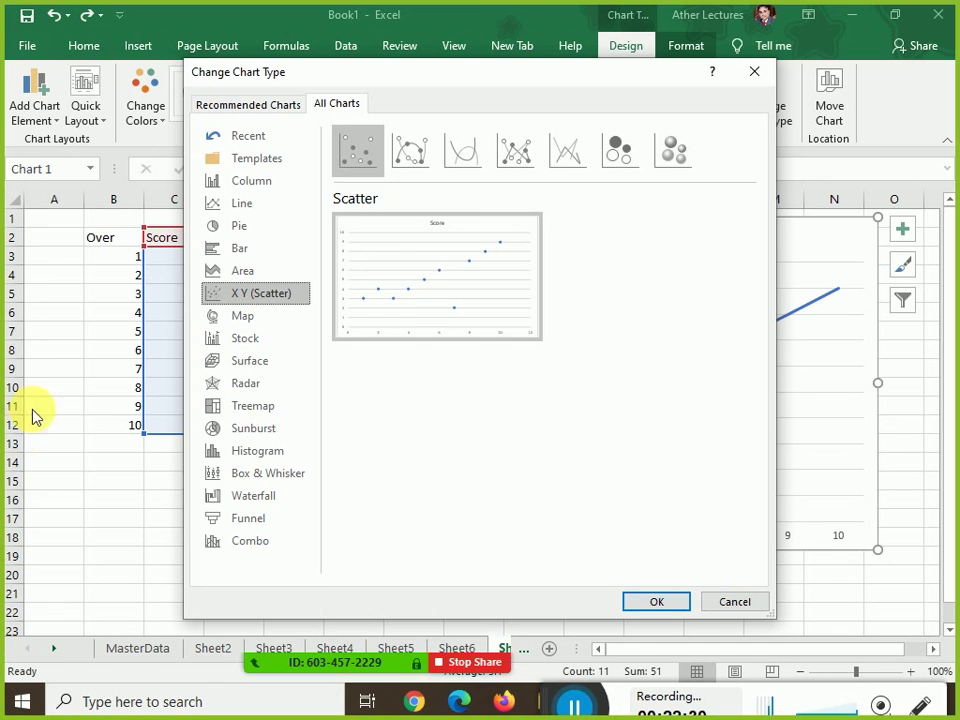
pyautogui.click(266, 184)
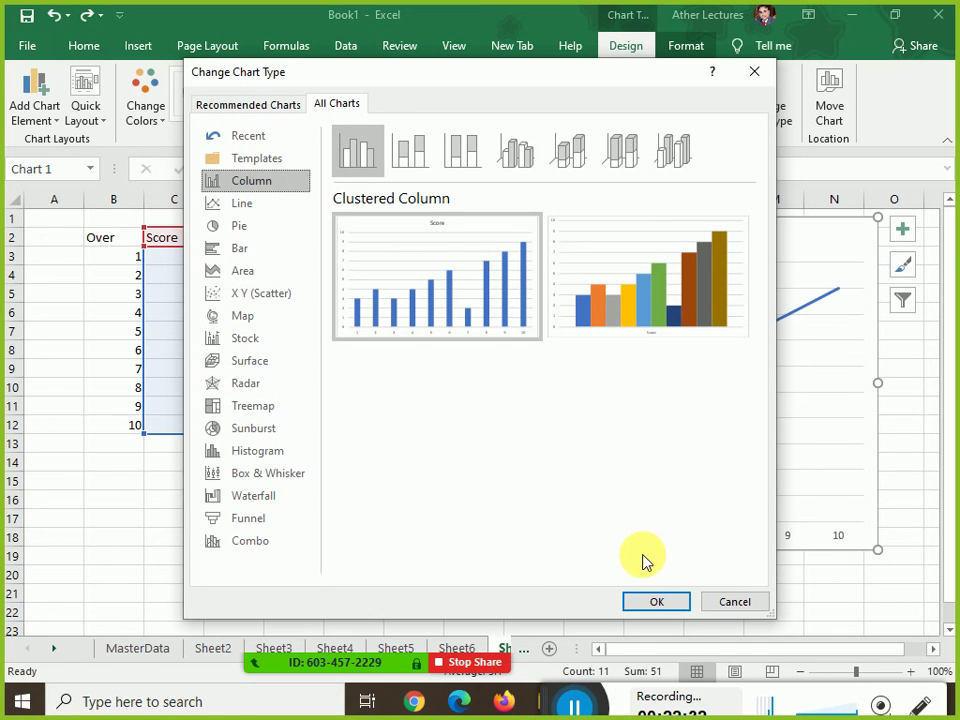
pyautogui.click(668, 604)
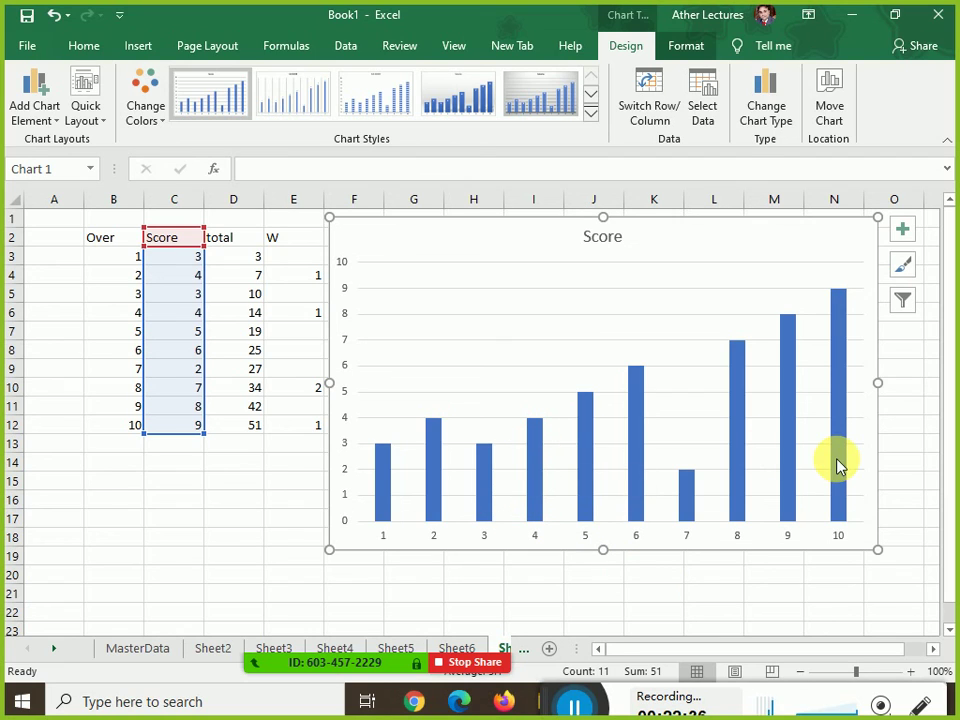
# Remove the Score series from the chart's data source
pyautogui.click(765, 252)
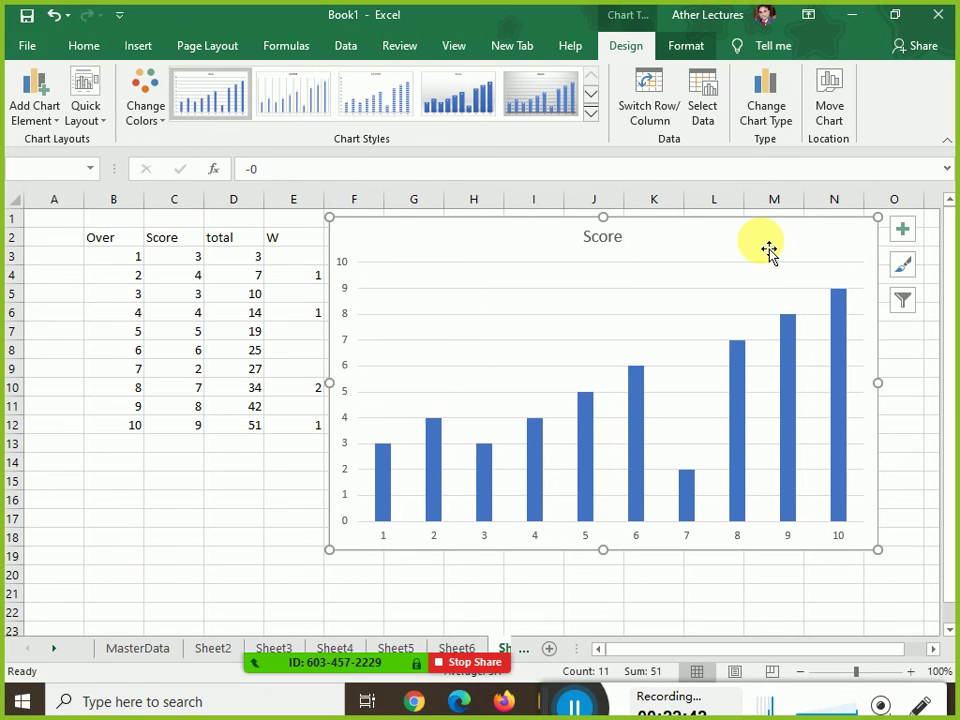
pyautogui.click(697, 113)
pyautogui.click(375, 237)
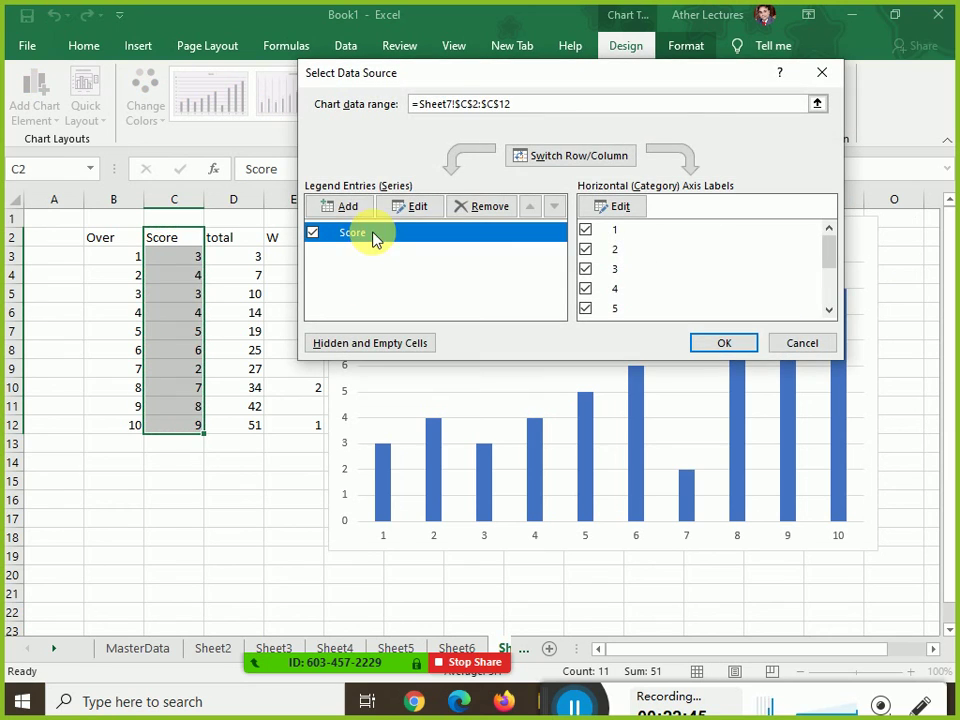
pyautogui.click(470, 208)
# Add a new data series to the chart and take its name from the total header in cell D2
pyautogui.click(307, 240)
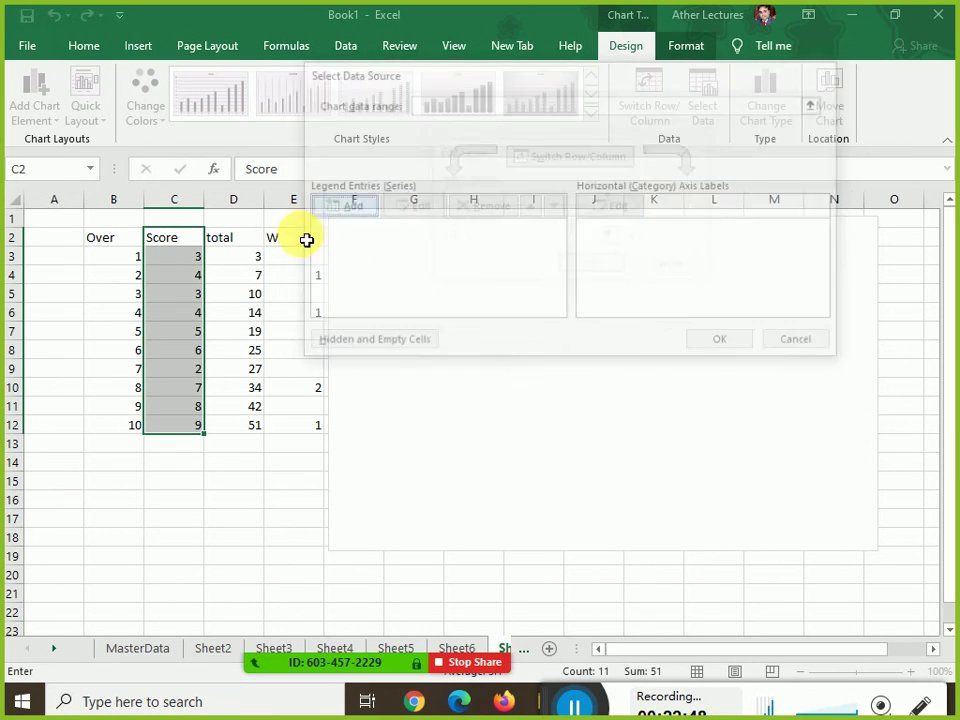
pyautogui.moveTo(255, 242); pyautogui.dragTo(229, 446)
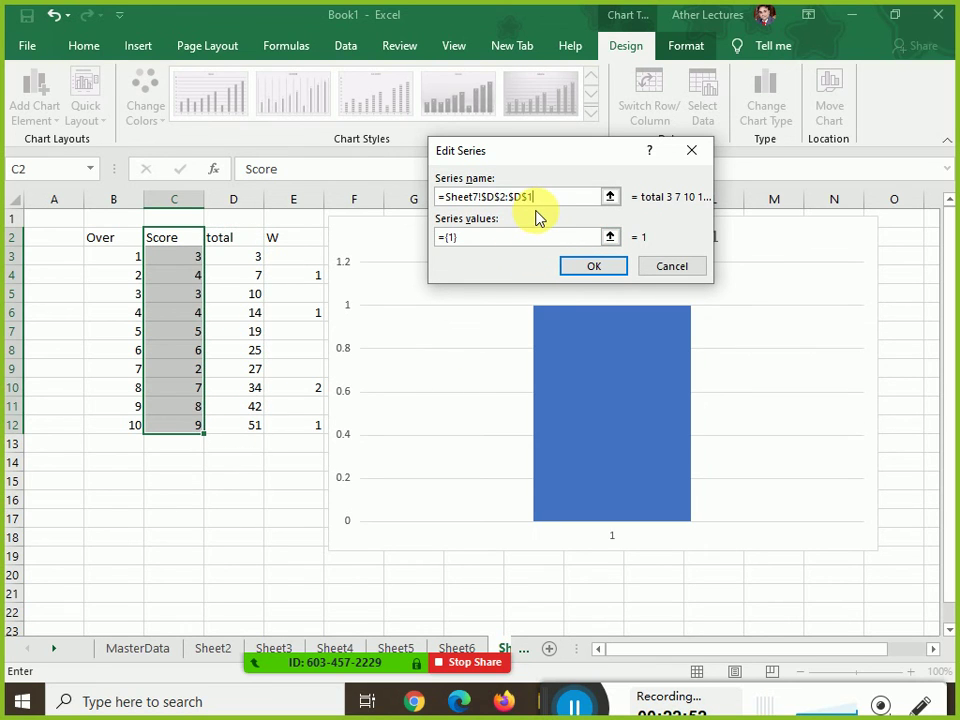
pyautogui.press('BackSpace')
pyautogui.press('BackSpace')
pyautogui.press('BackSpace')
pyautogui.press('BackSpace')
pyautogui.press('BackSpace')
pyautogui.press('BackSpace')
pyautogui.click(238, 238)
# Set the new series' values to the total figures in D3:D12
pyautogui.click(450, 237)
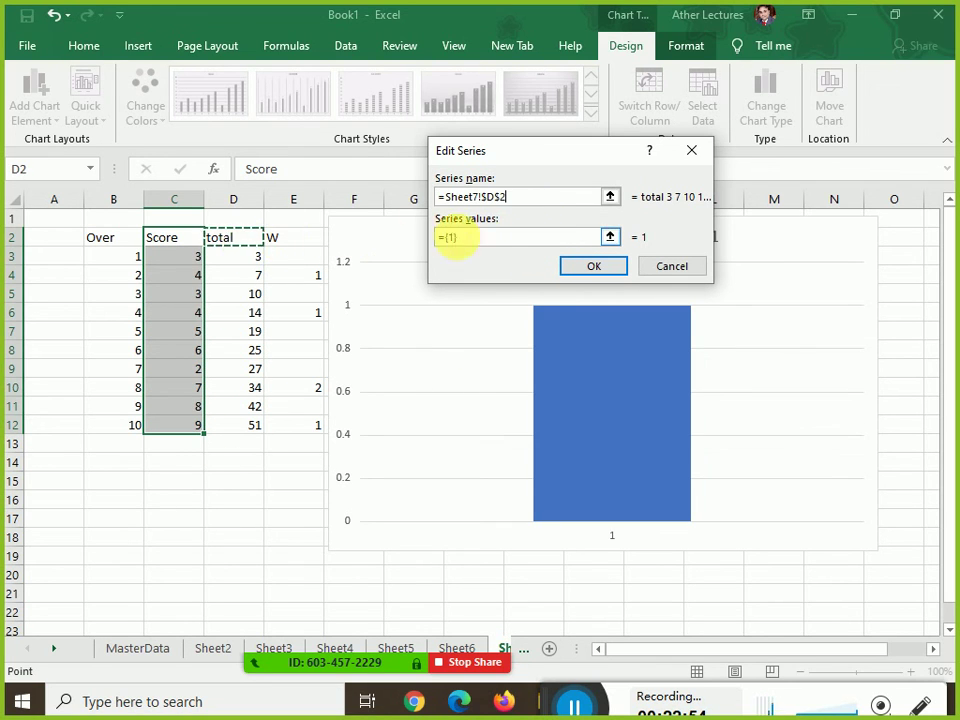
pyautogui.moveTo(238, 258); pyautogui.dragTo(218, 436)
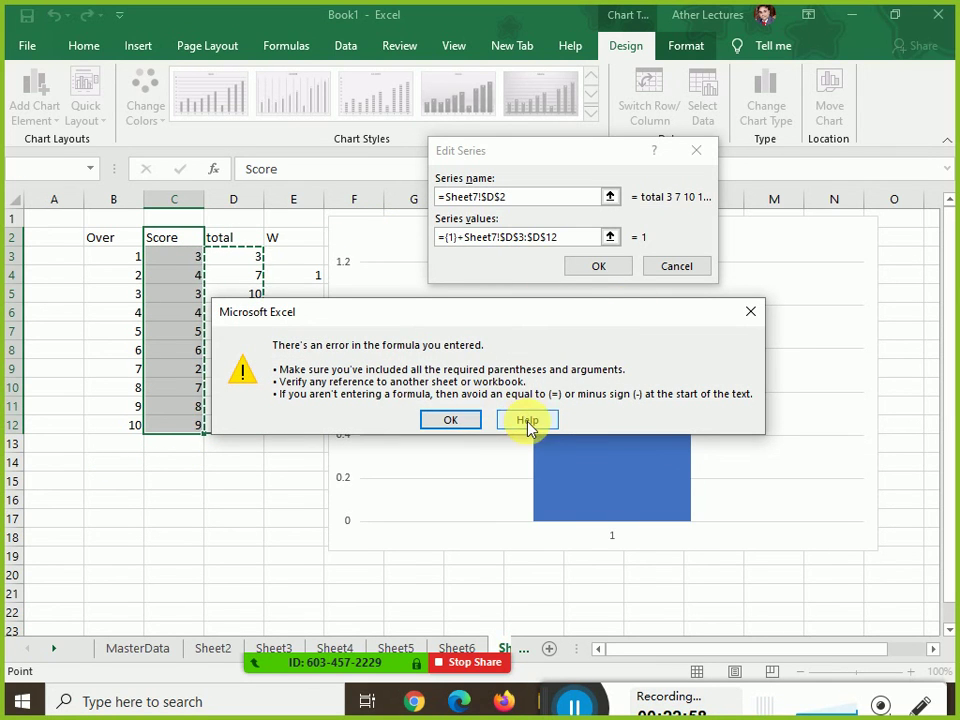
pyautogui.click(463, 427)
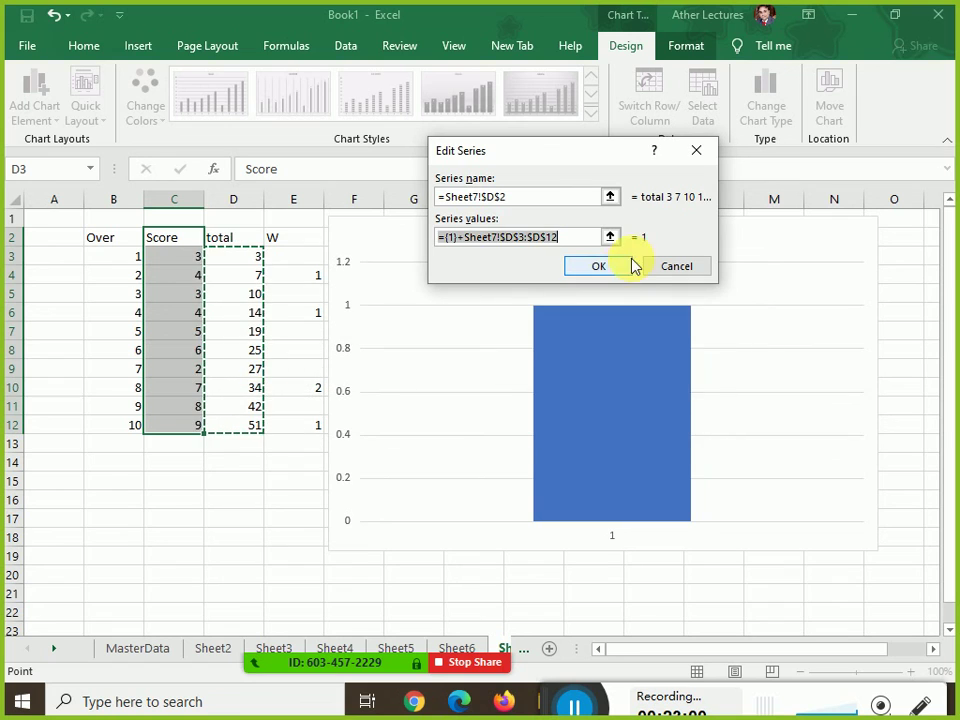
pyautogui.press('BackSpace')
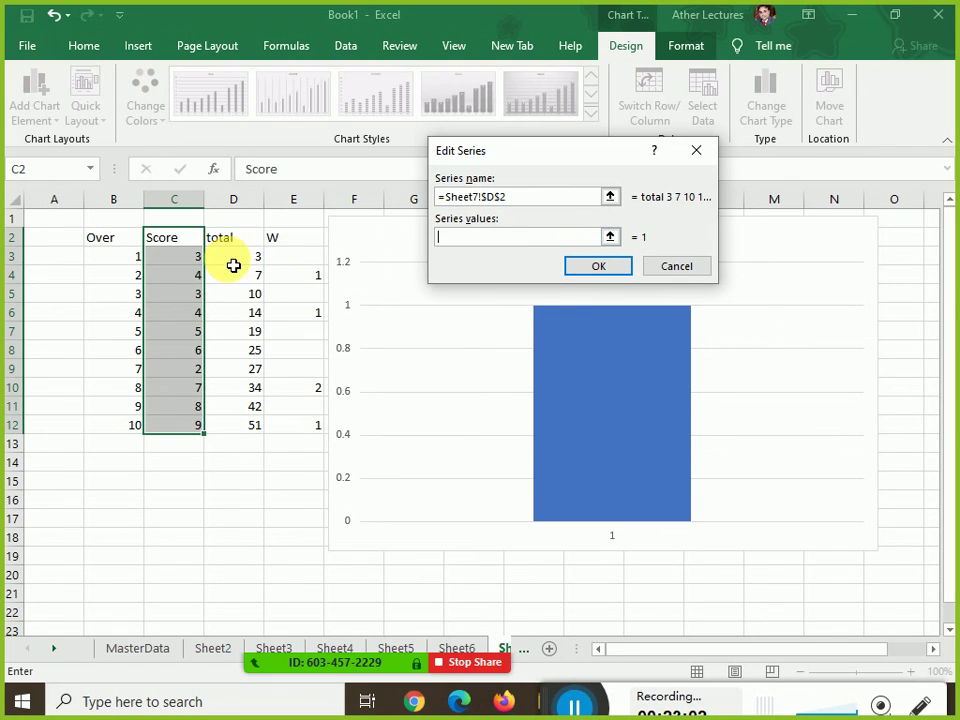
pyautogui.moveTo(231, 260); pyautogui.dragTo(236, 433)
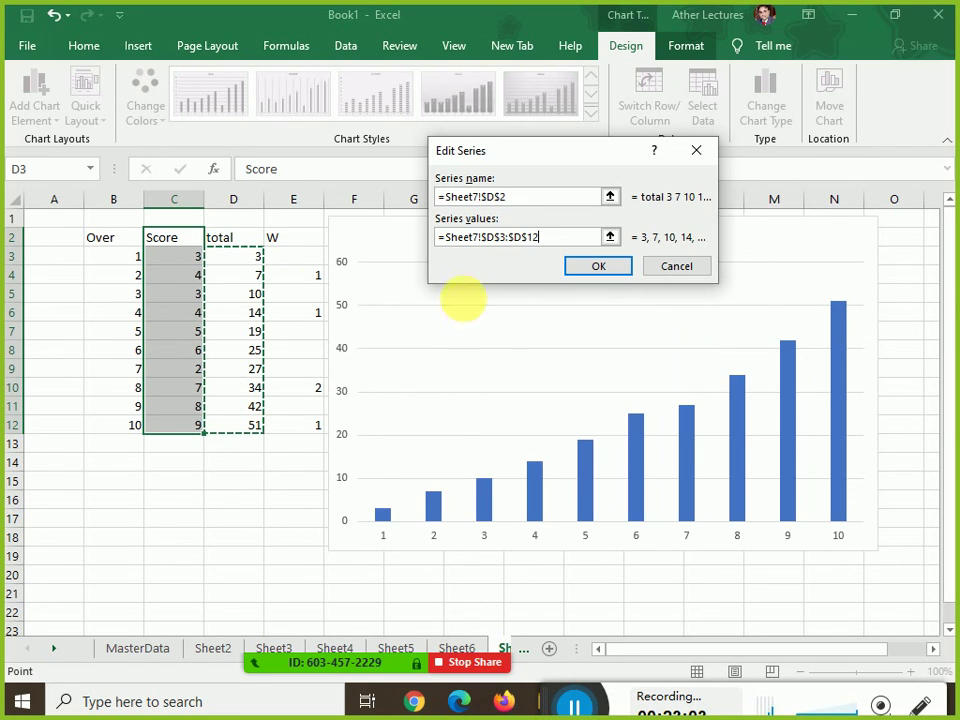
pyautogui.click(613, 277)
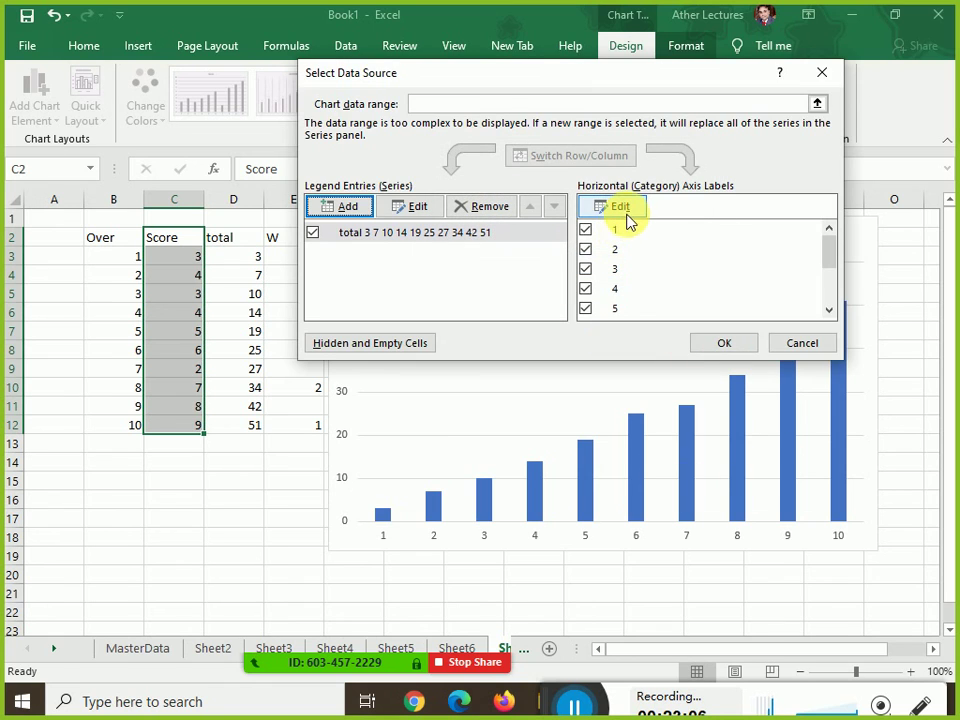
# Set the chart's horizontal axis labels to the over numbers in B3:B12 and apply the data source
pyautogui.click(626, 210)
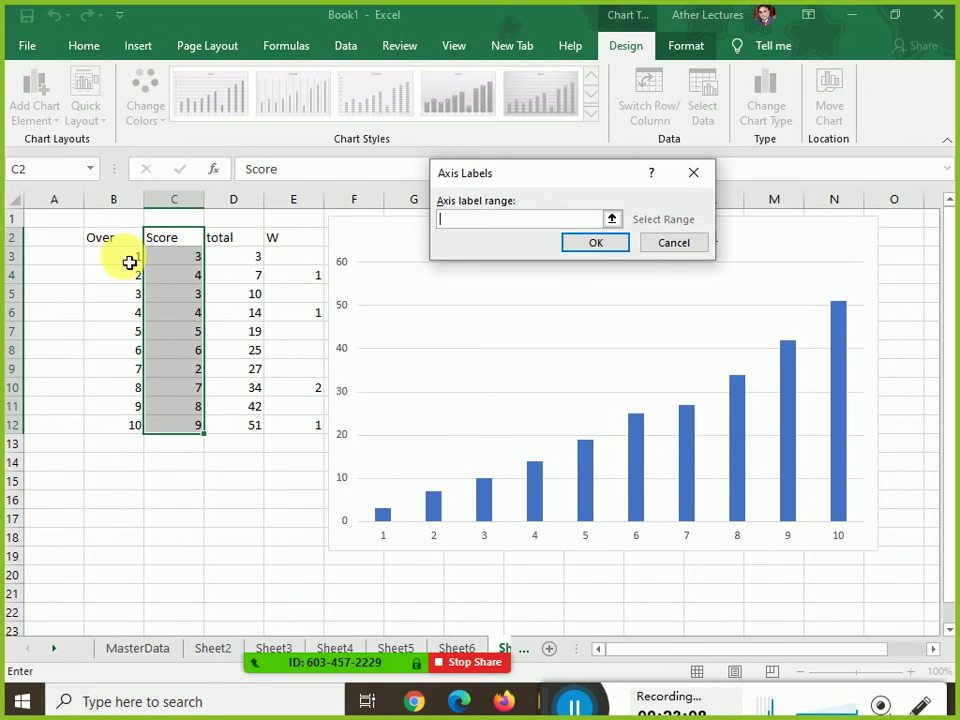
pyautogui.moveTo(129, 262); pyautogui.dragTo(96, 426)
pyautogui.click(598, 241)
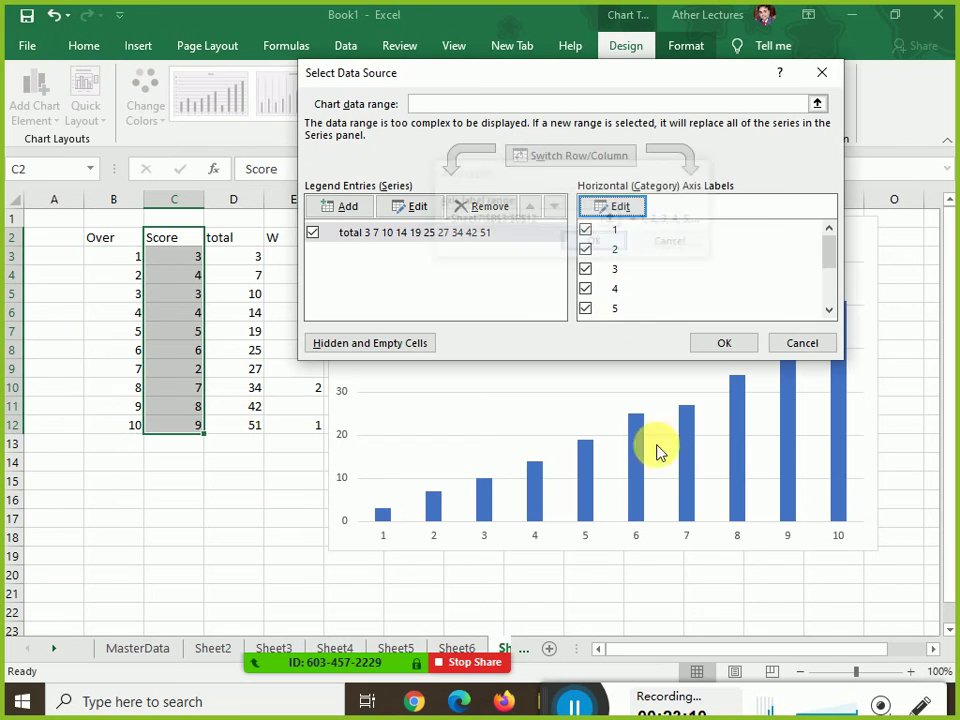
pyautogui.click(740, 347)
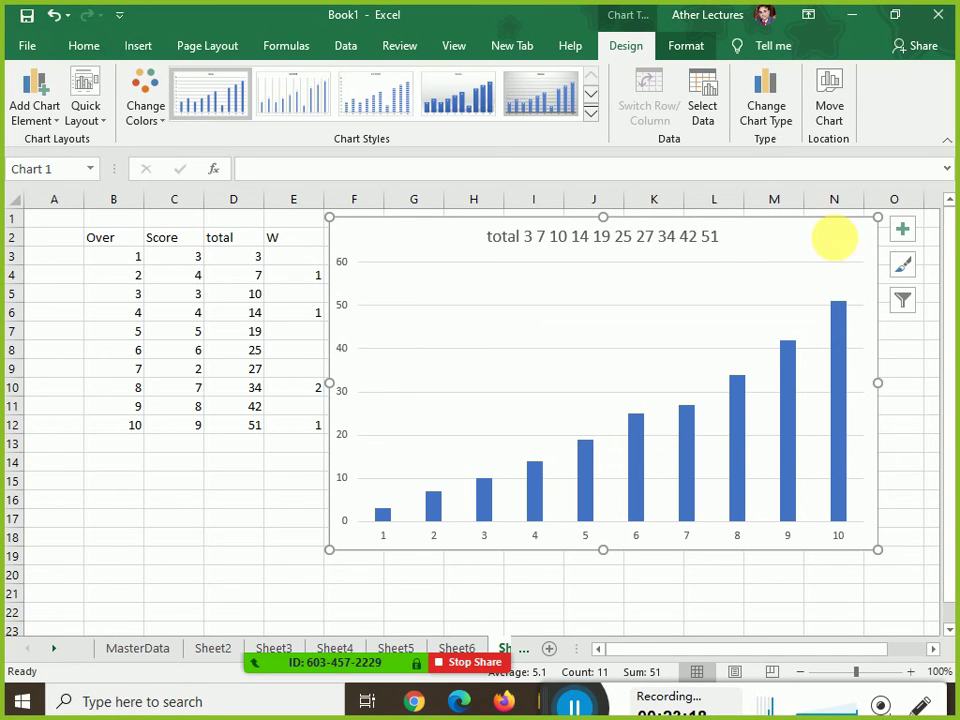
# Preview the Line subtypes up to Line with Markers and change the total chart to the basic Line type
pyautogui.click(757, 112)
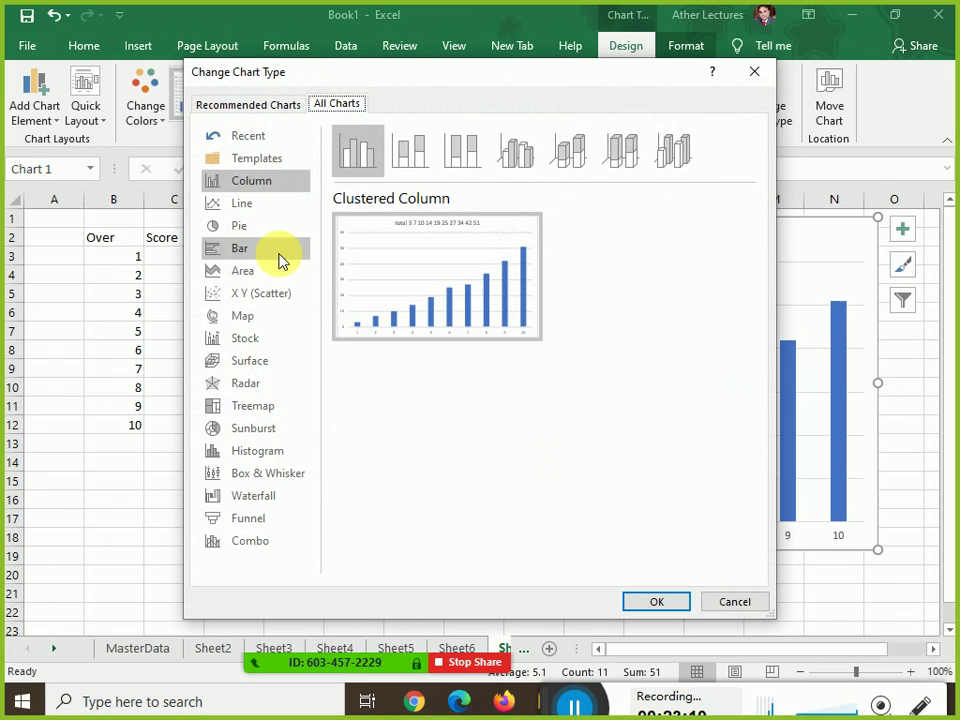
pyautogui.click(258, 206)
pyautogui.click(354, 165)
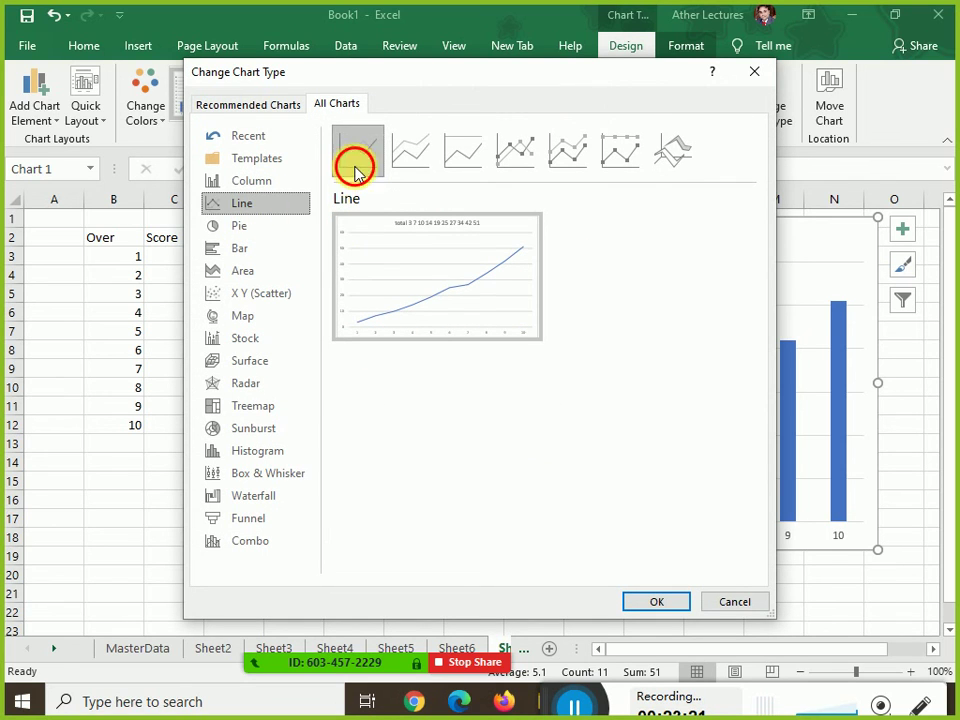
pyautogui.click(414, 162)
pyautogui.click(462, 163)
pyautogui.click(517, 155)
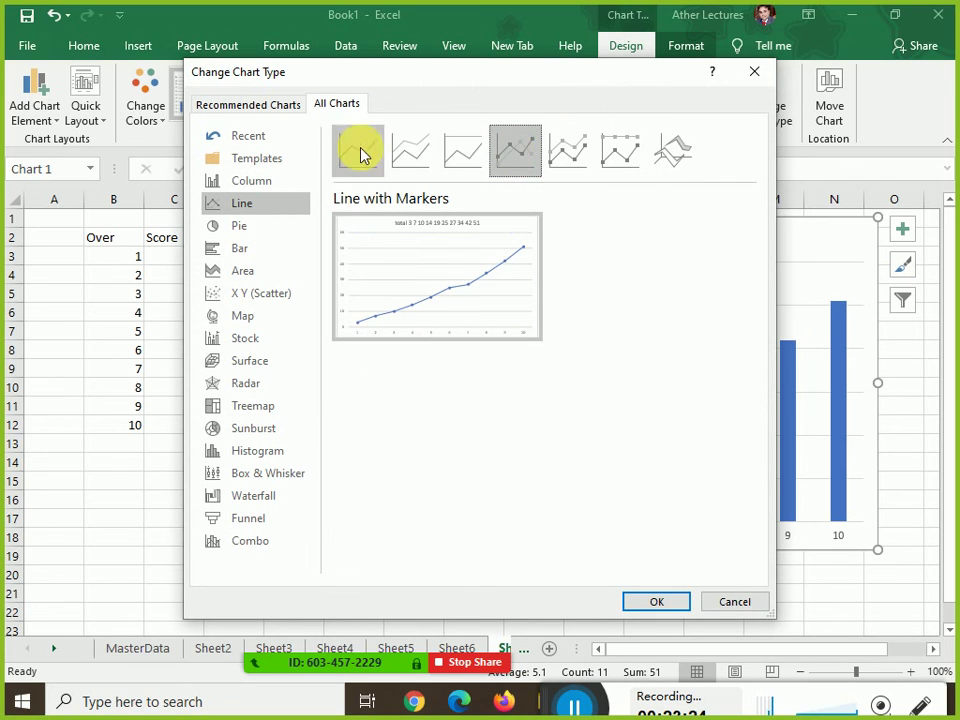
pyautogui.click(356, 150)
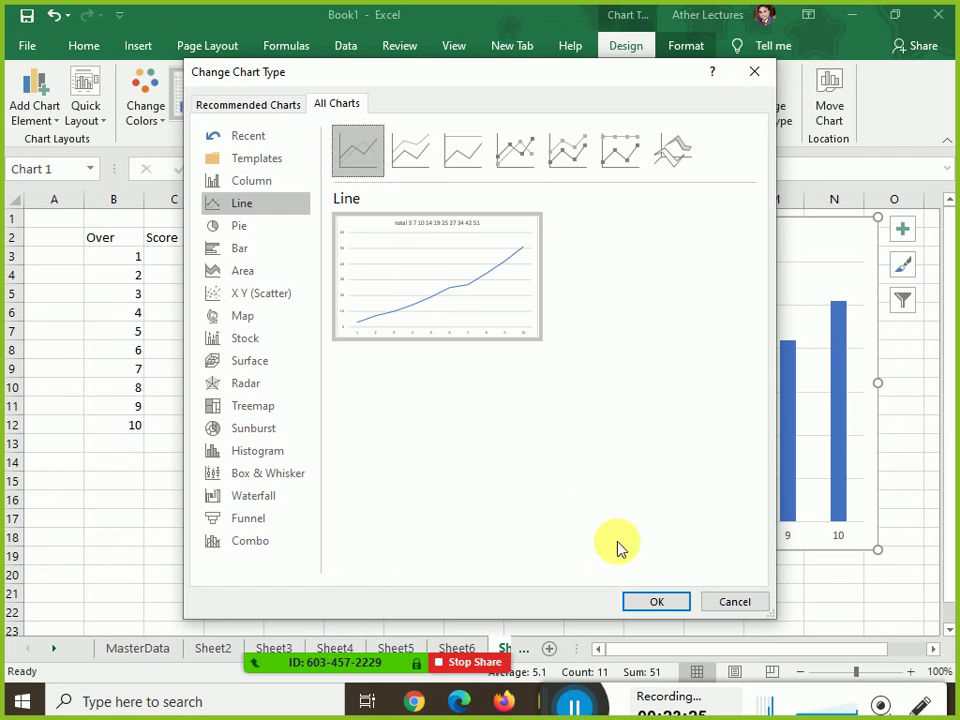
pyautogui.click(643, 604)
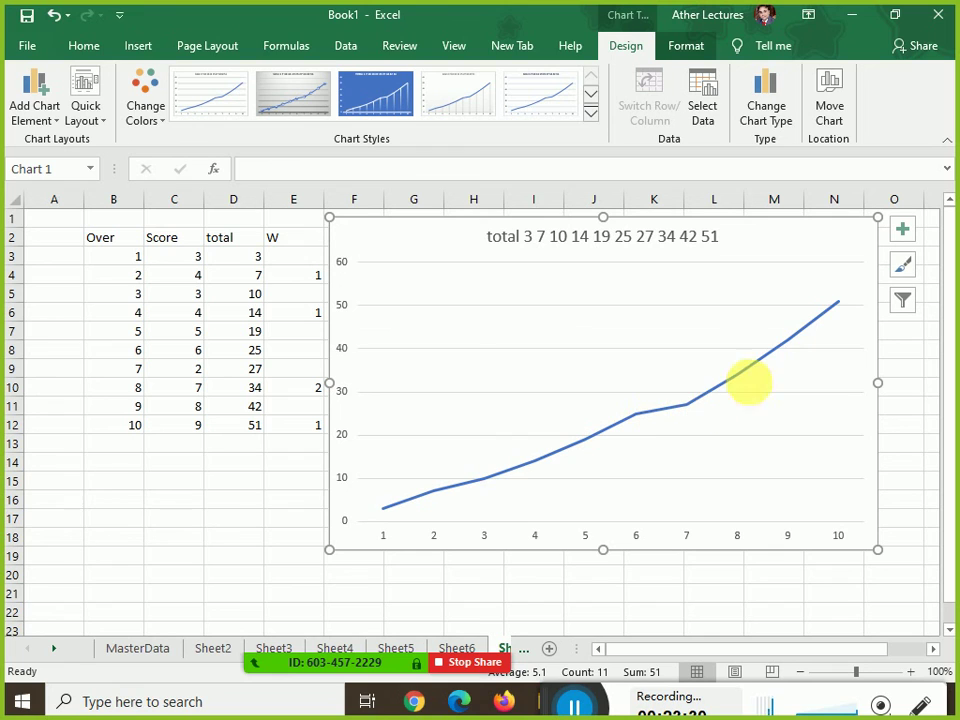
pyautogui.moveTo(828, 313)
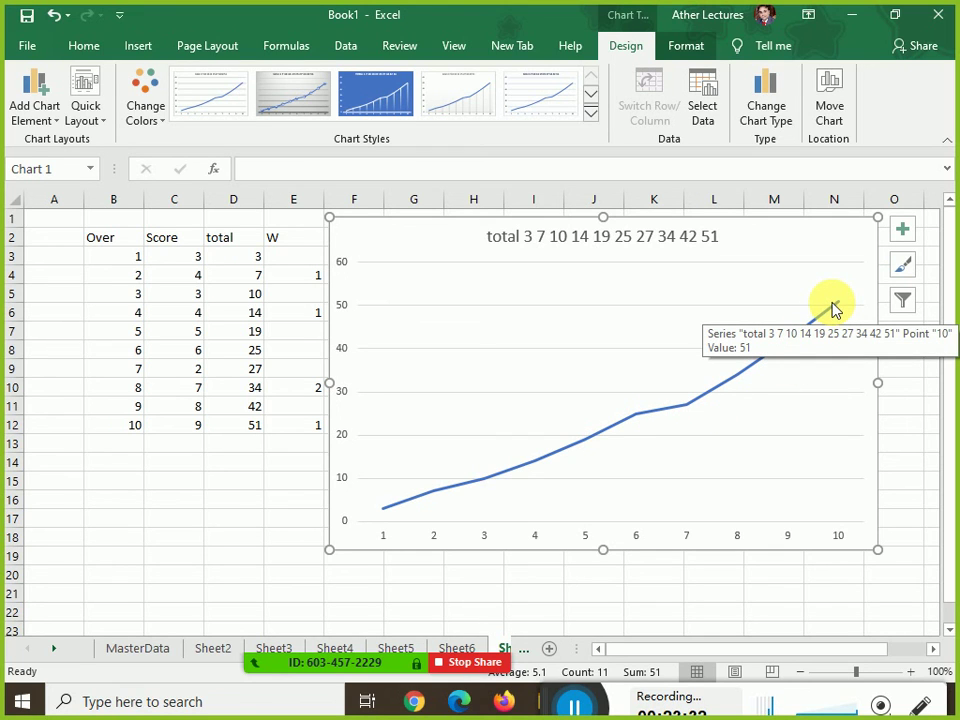
pyautogui.click(765, 97)
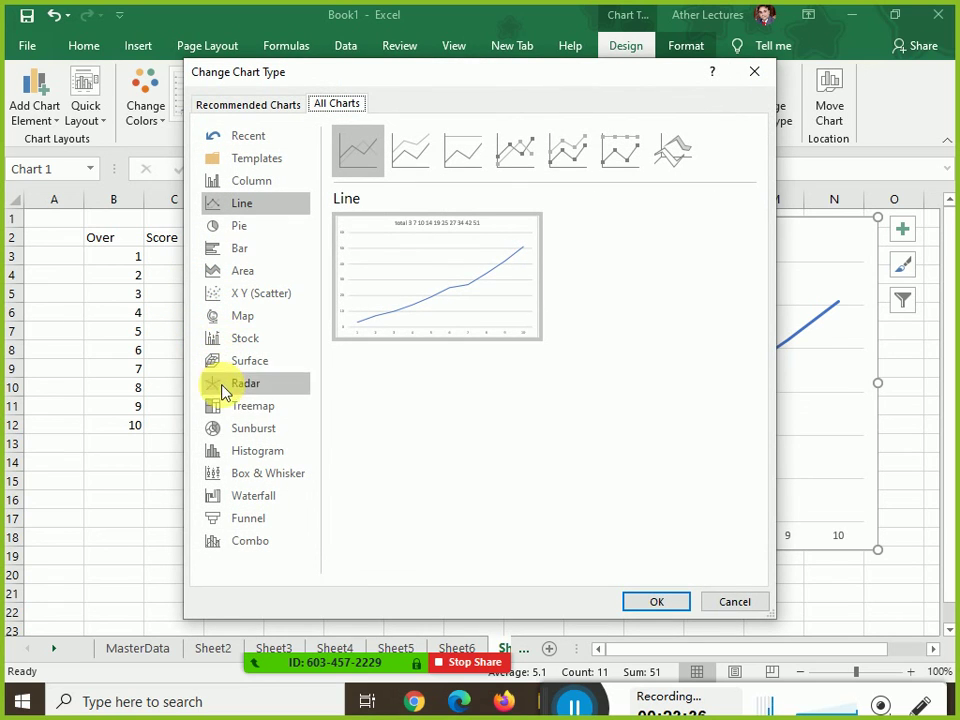
pyautogui.click(265, 544)
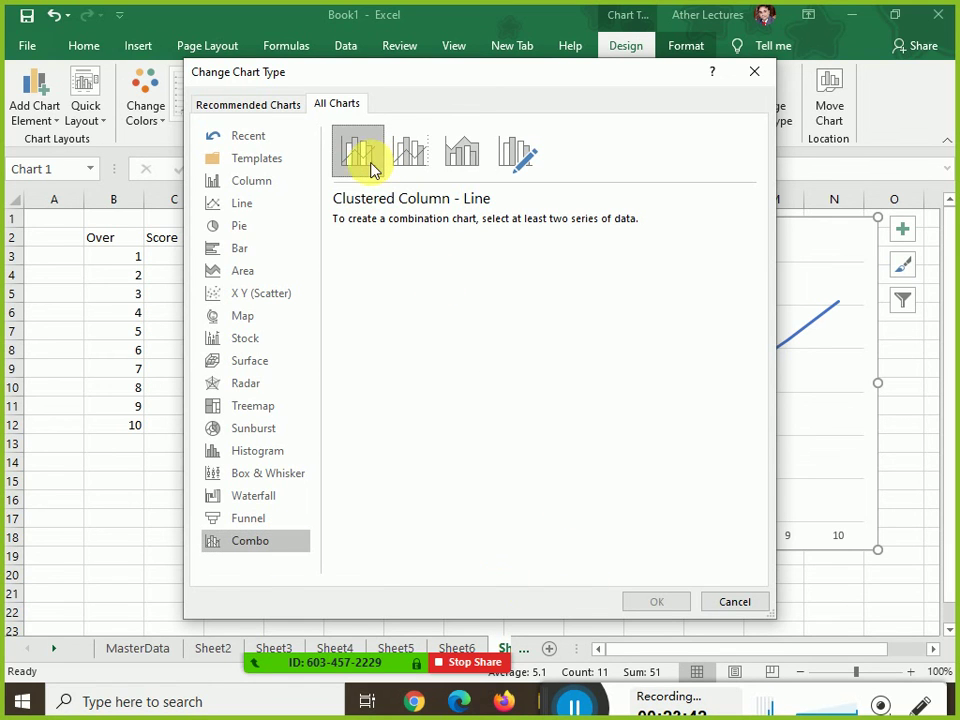
pyautogui.click(735, 601)
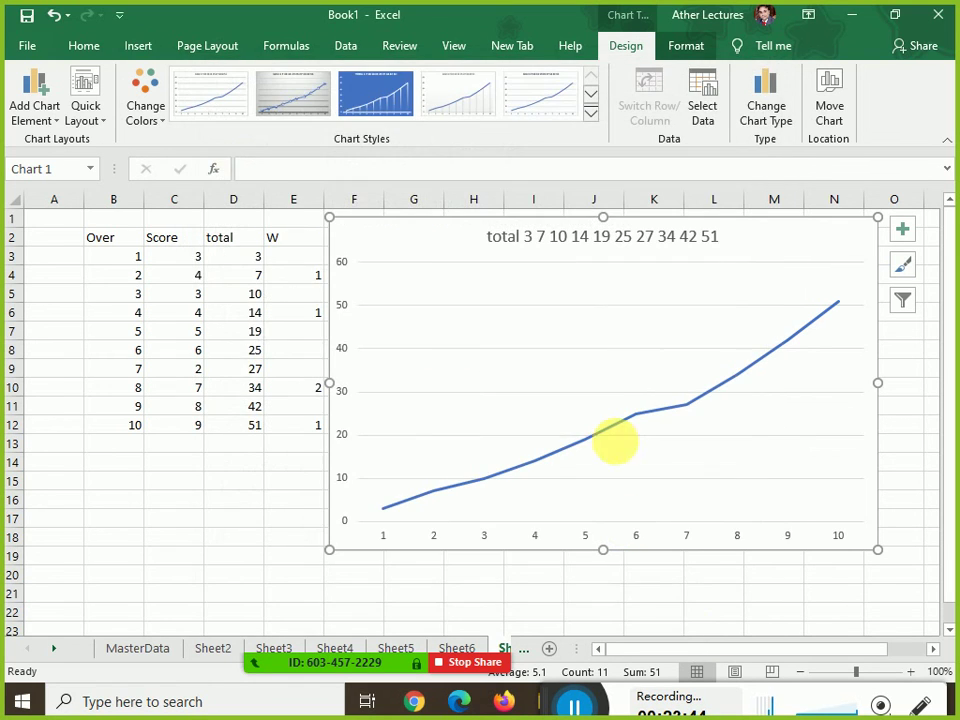
# Delete the total line chart and insert a Clustered Column - Line combo chart of the whole Over, Score, total and W table
pyautogui.press('Delete')
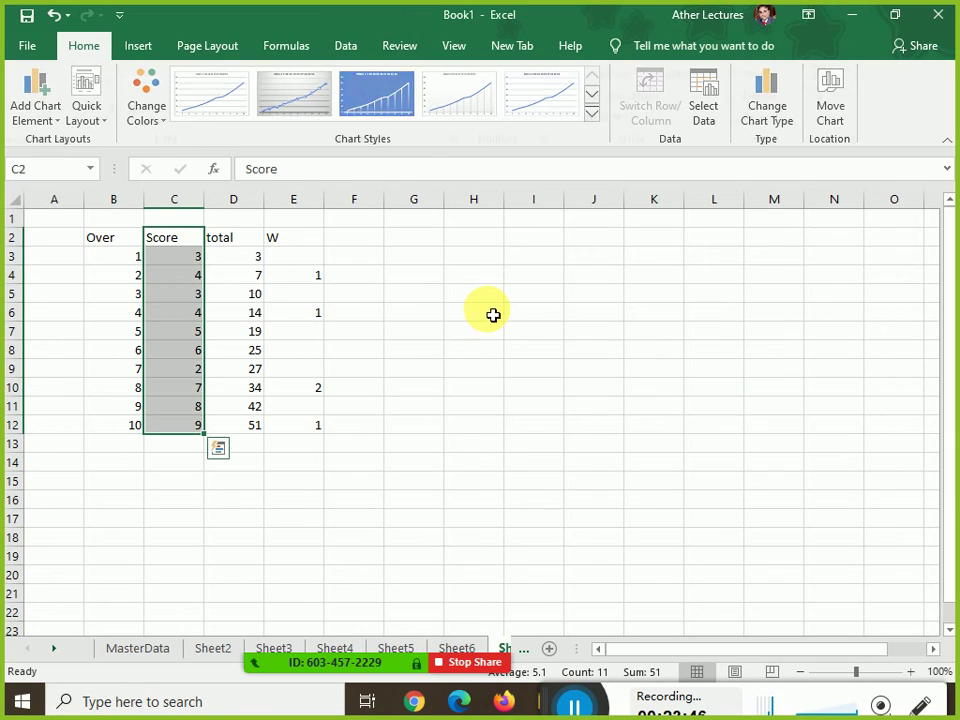
pyautogui.click(379, 241)
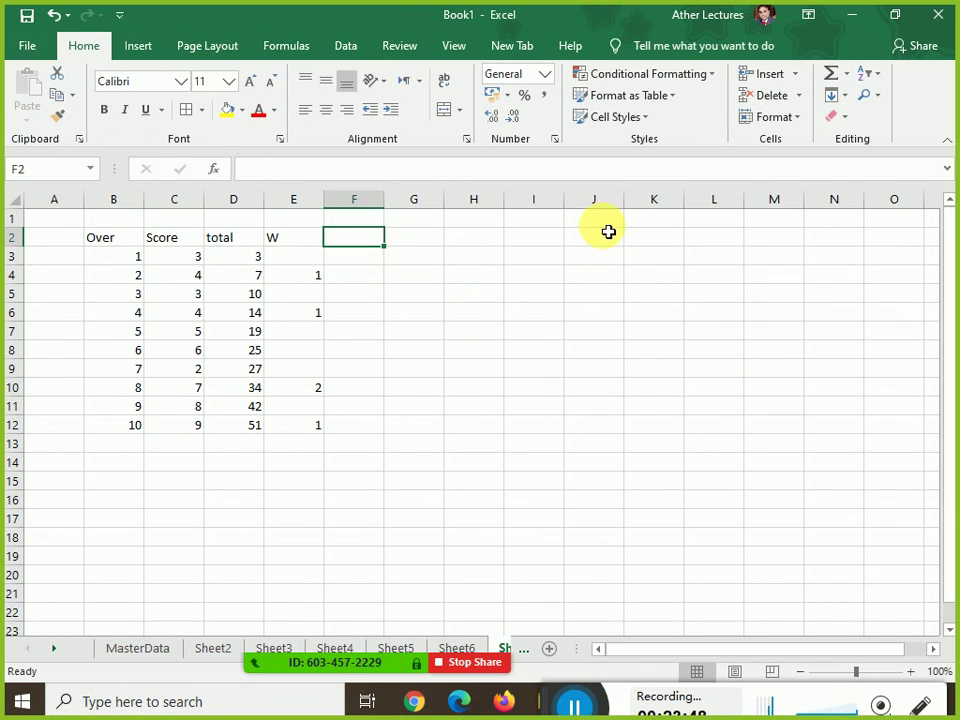
pyautogui.click(140, 48)
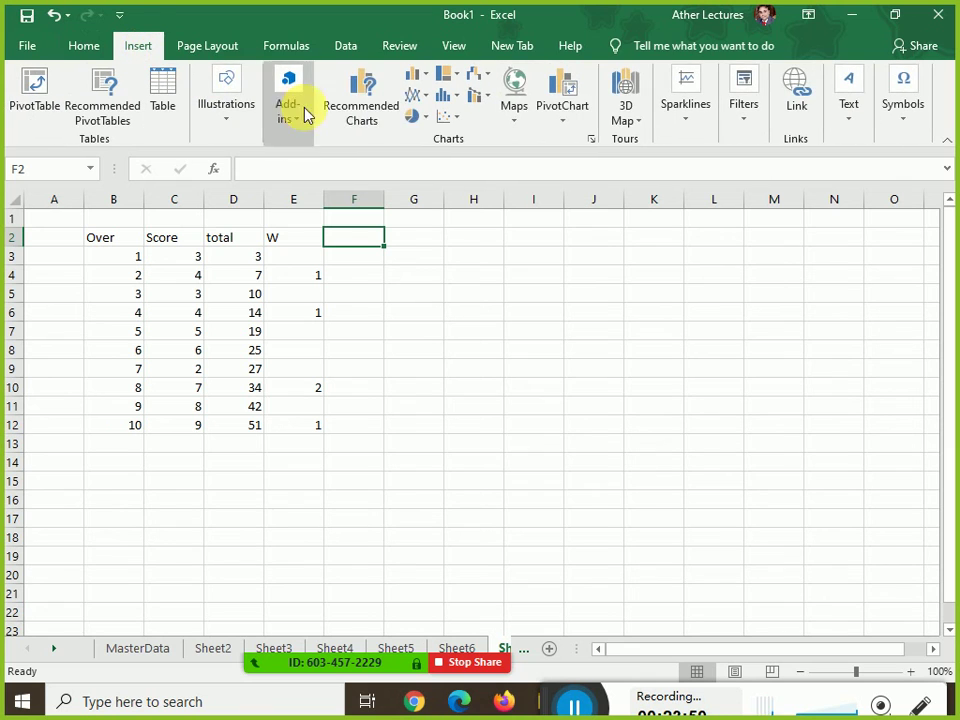
pyautogui.click(592, 140)
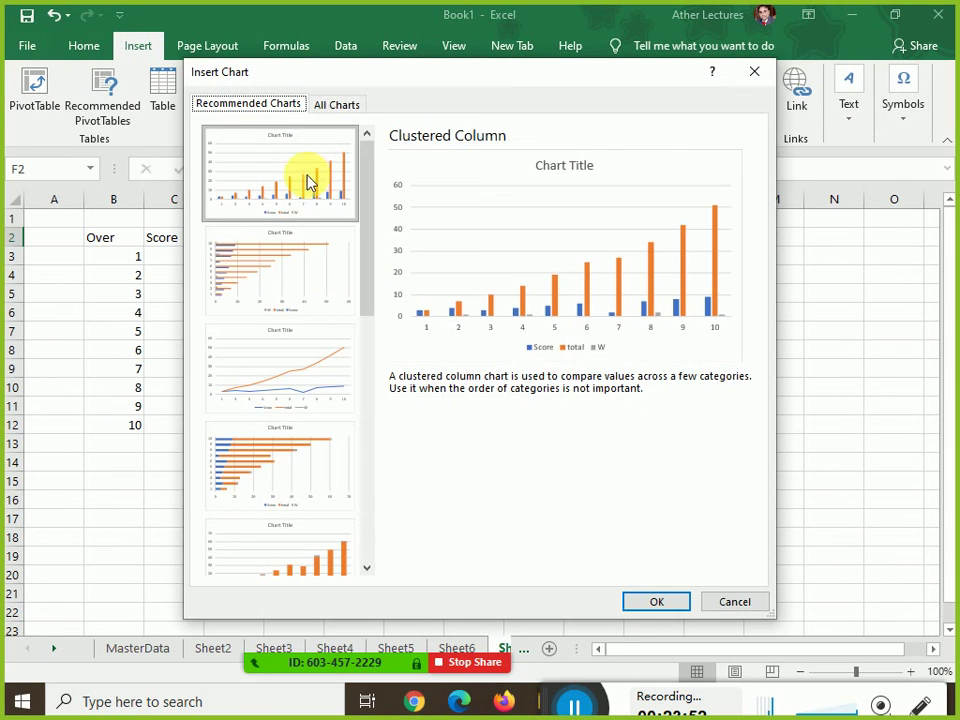
pyautogui.click(336, 104)
pyautogui.click(240, 541)
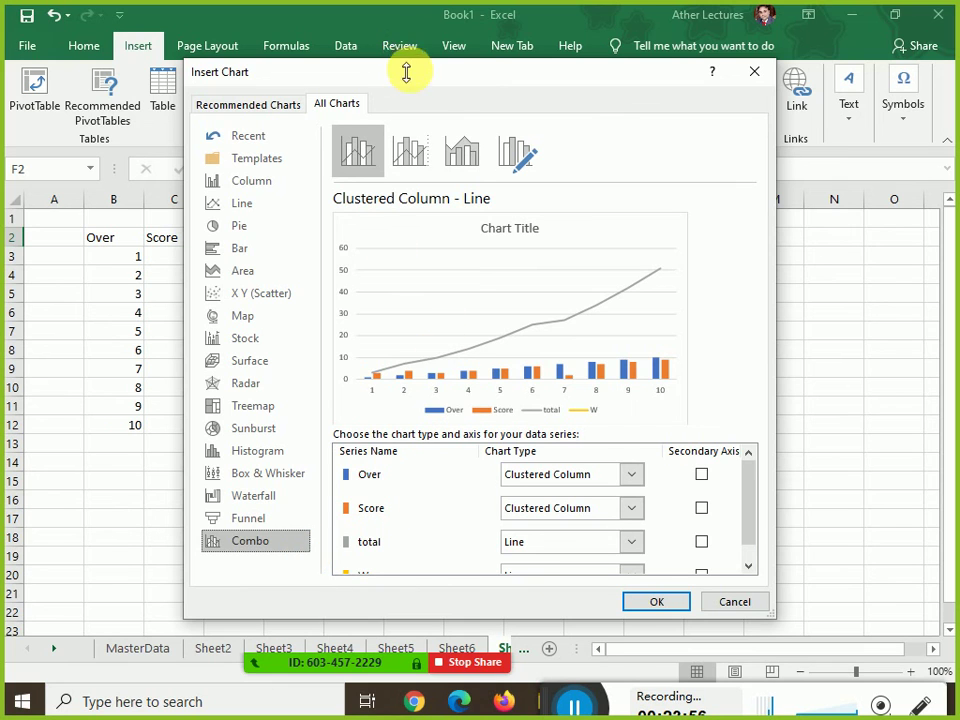
pyautogui.moveTo(407, 71); pyautogui.dragTo(549, 68)
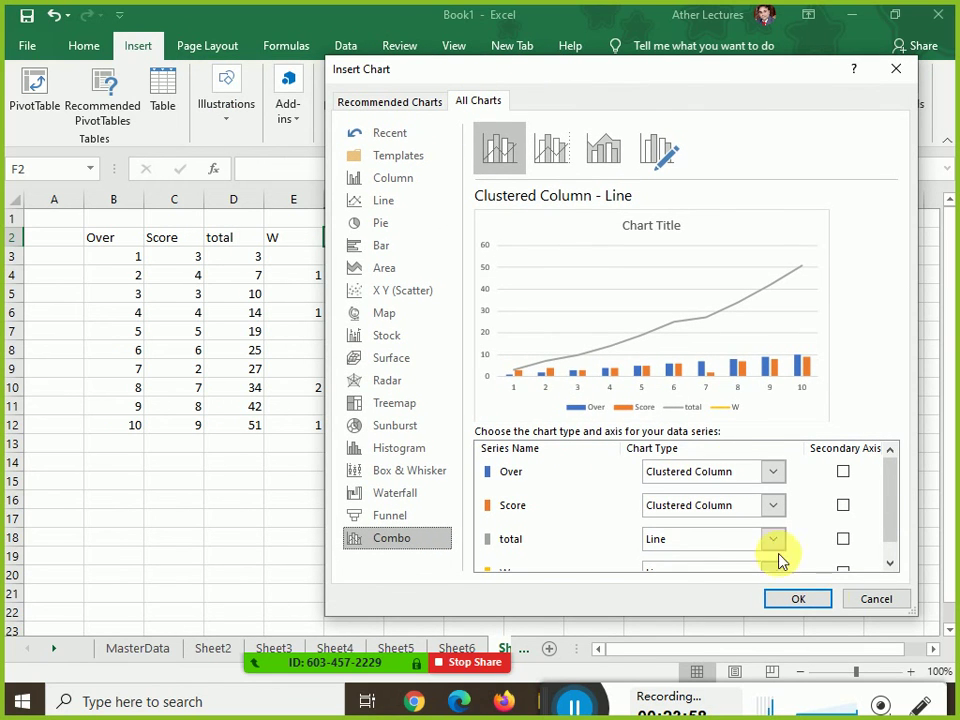
pyautogui.click(808, 599)
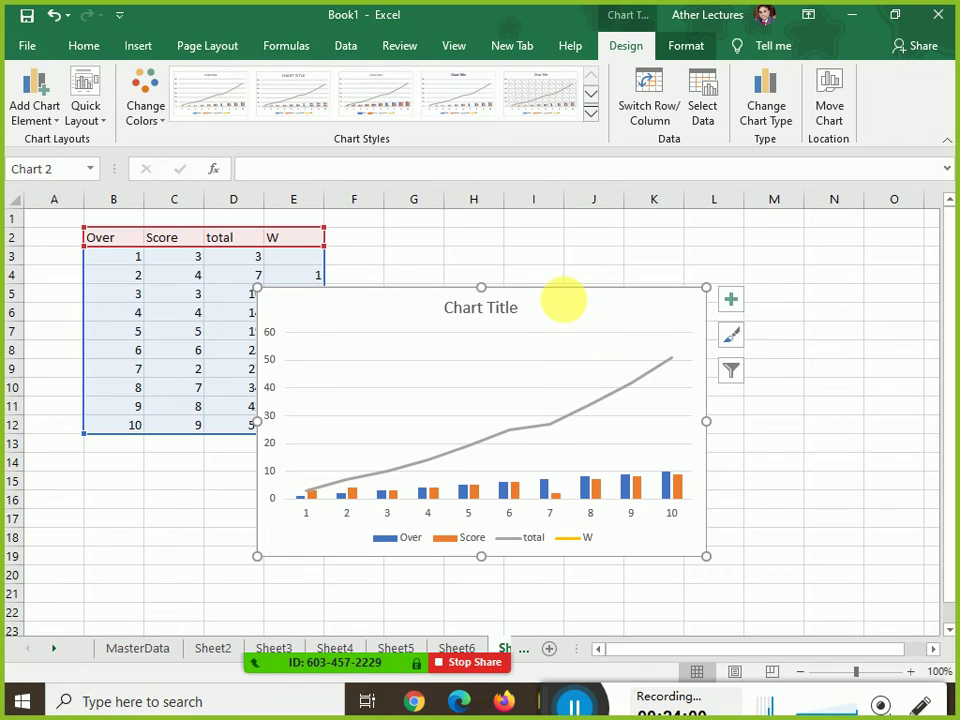
# Move the combo chart beside the table and remove the Over and Score series from its data source
pyautogui.moveTo(567, 303); pyautogui.dragTo(662, 245)
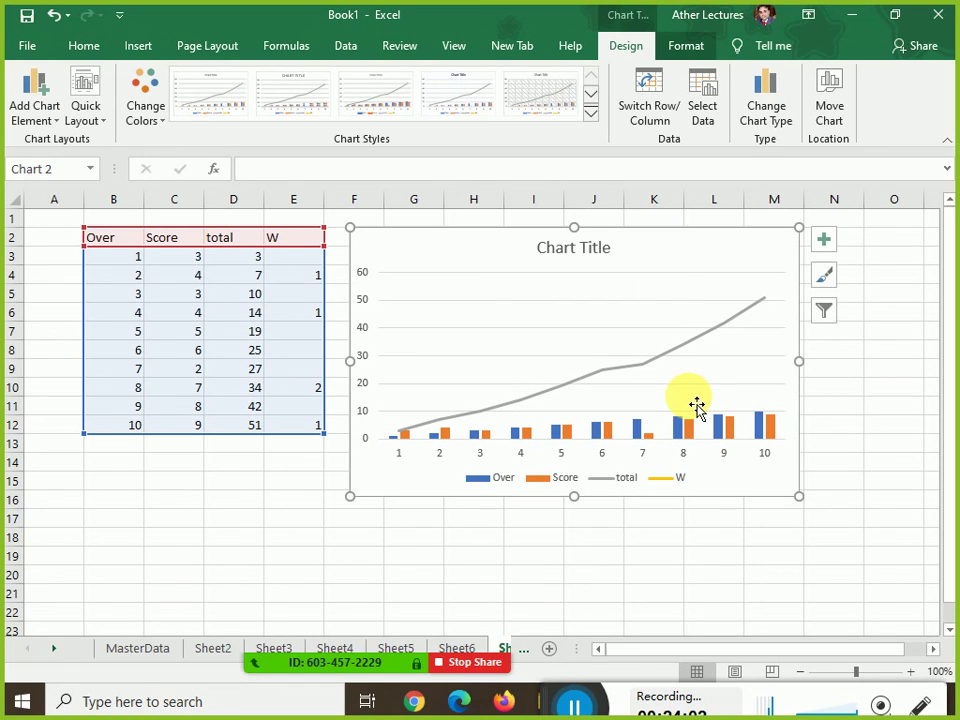
pyautogui.click(697, 112)
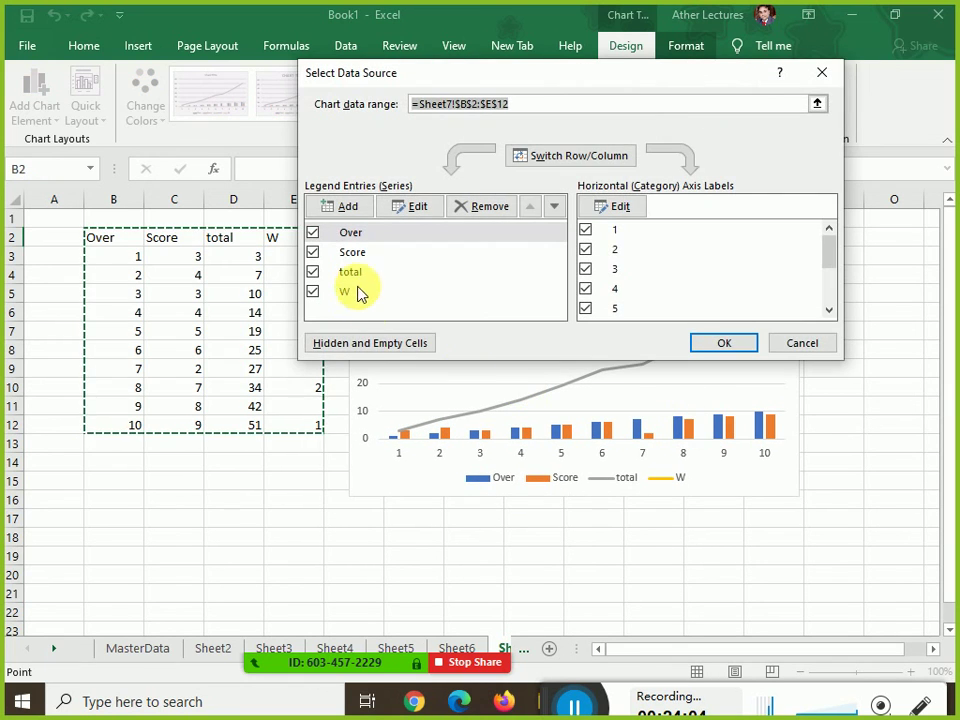
pyautogui.click(353, 237)
pyautogui.click(468, 208)
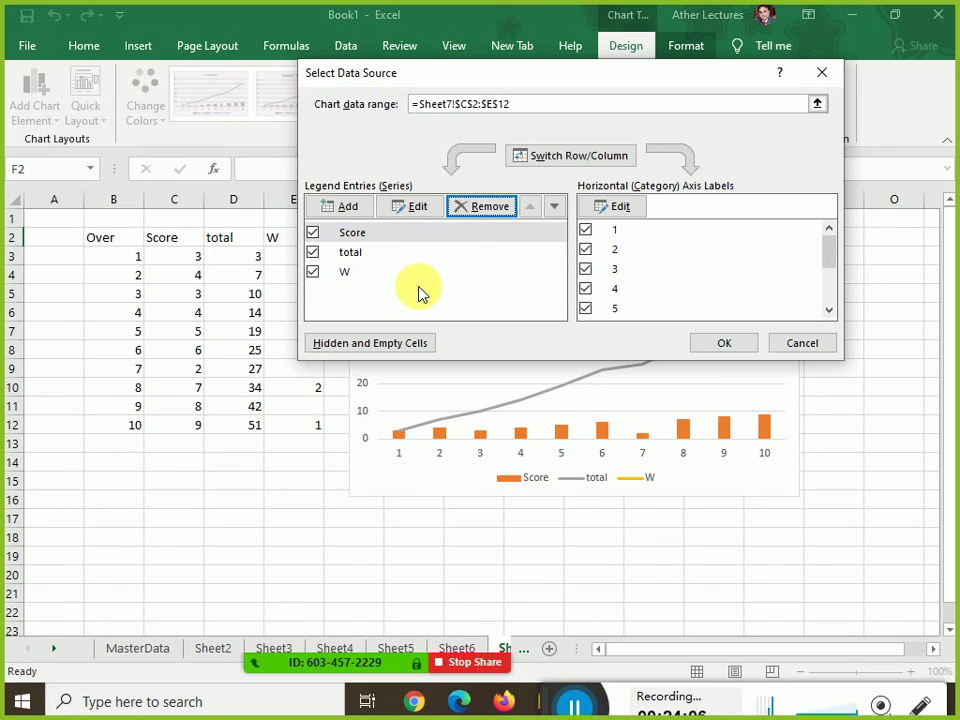
pyautogui.click(349, 240)
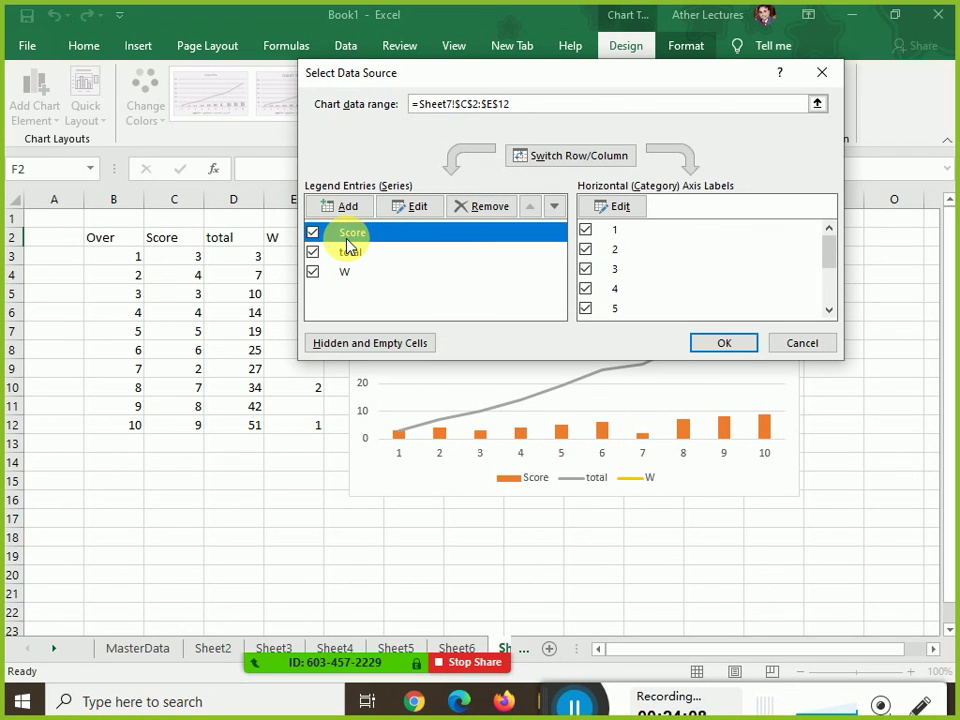
pyautogui.click(470, 208)
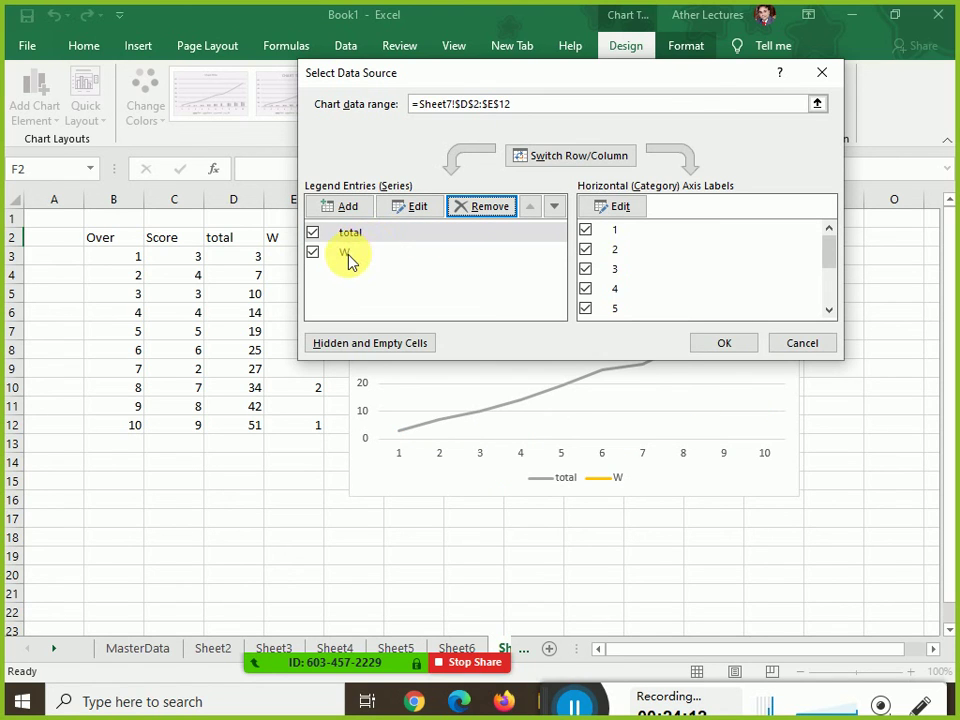
# Set the chart's horizontal axis labels to the over numbers in B3:B12 and review the applied data source
pyautogui.click(619, 206)
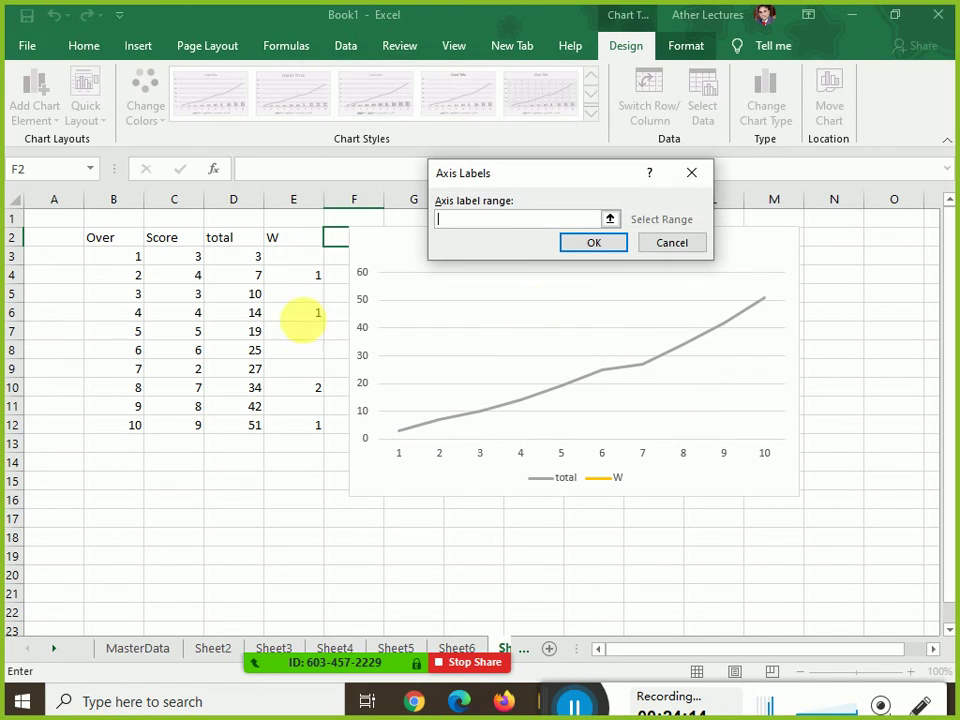
pyautogui.moveTo(120, 256); pyautogui.dragTo(100, 430)
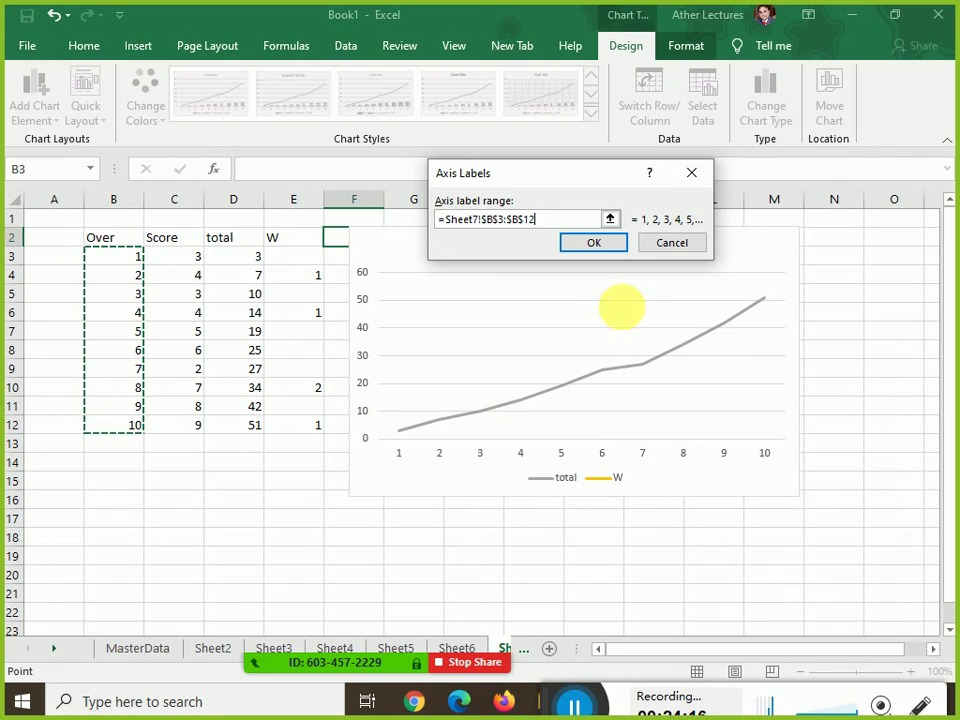
pyautogui.click(594, 244)
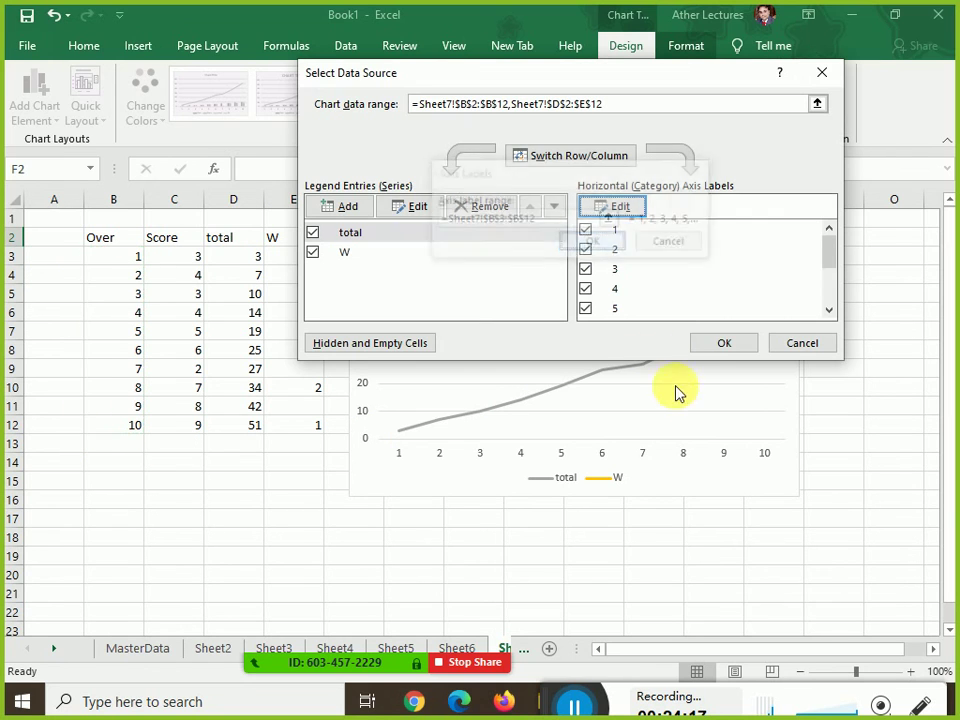
pyautogui.click(724, 344)
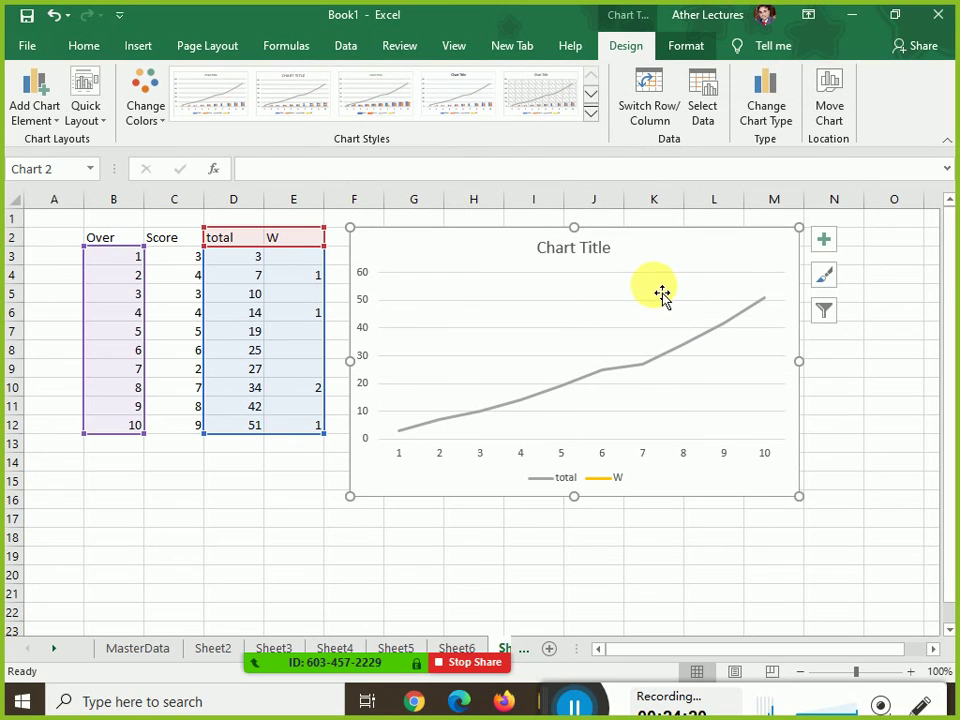
pyautogui.click(700, 105)
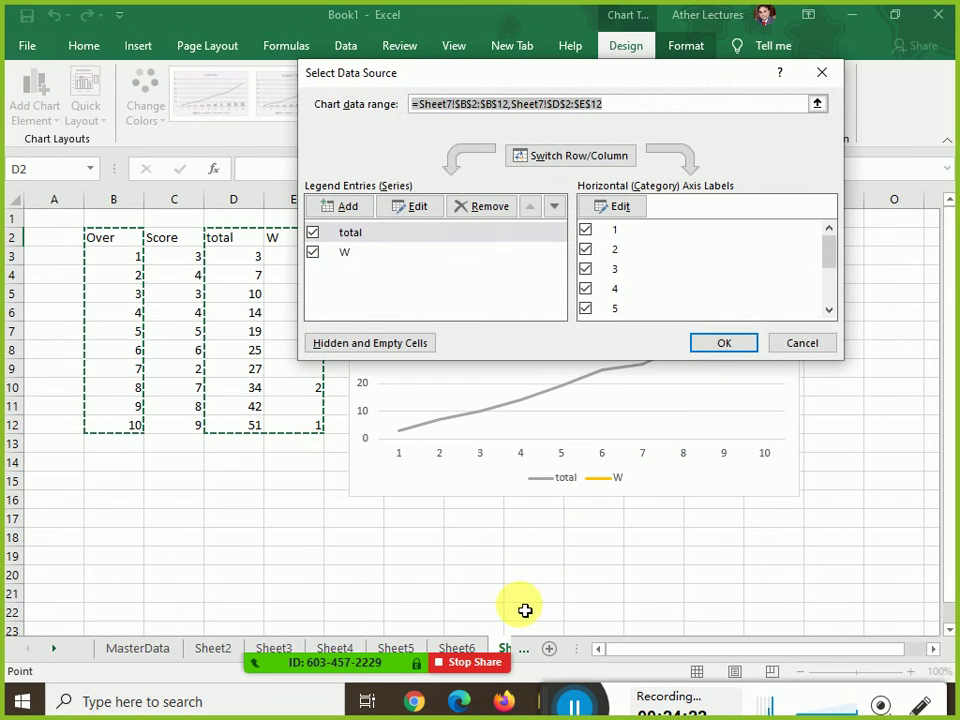
pyautogui.press('Return')
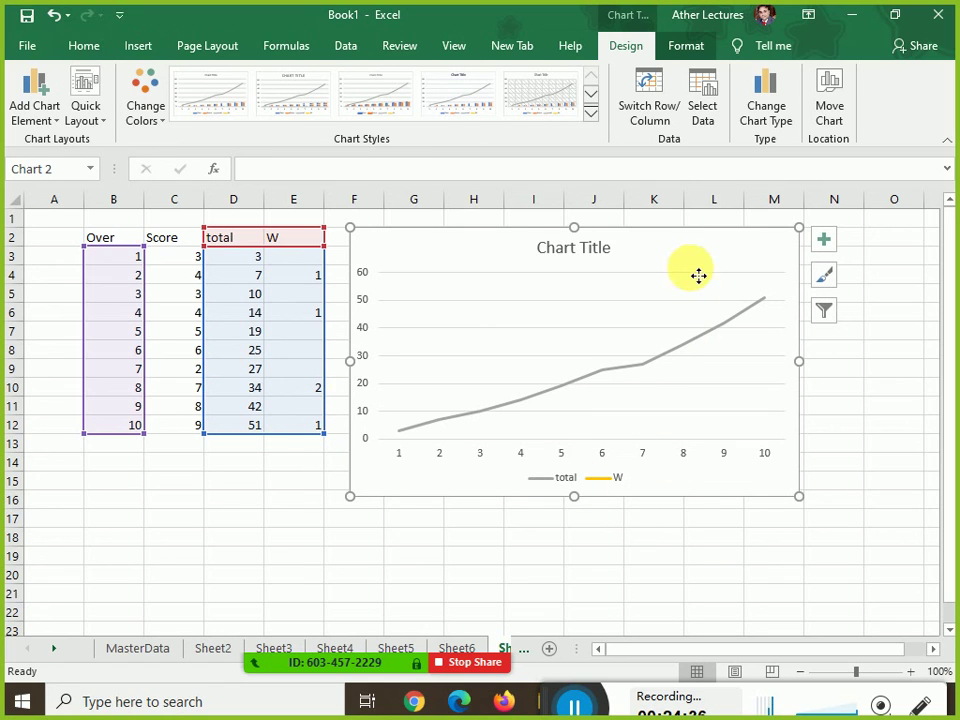
# Switch the chart type to Combo and set the total series to Line
pyautogui.click(766, 112)
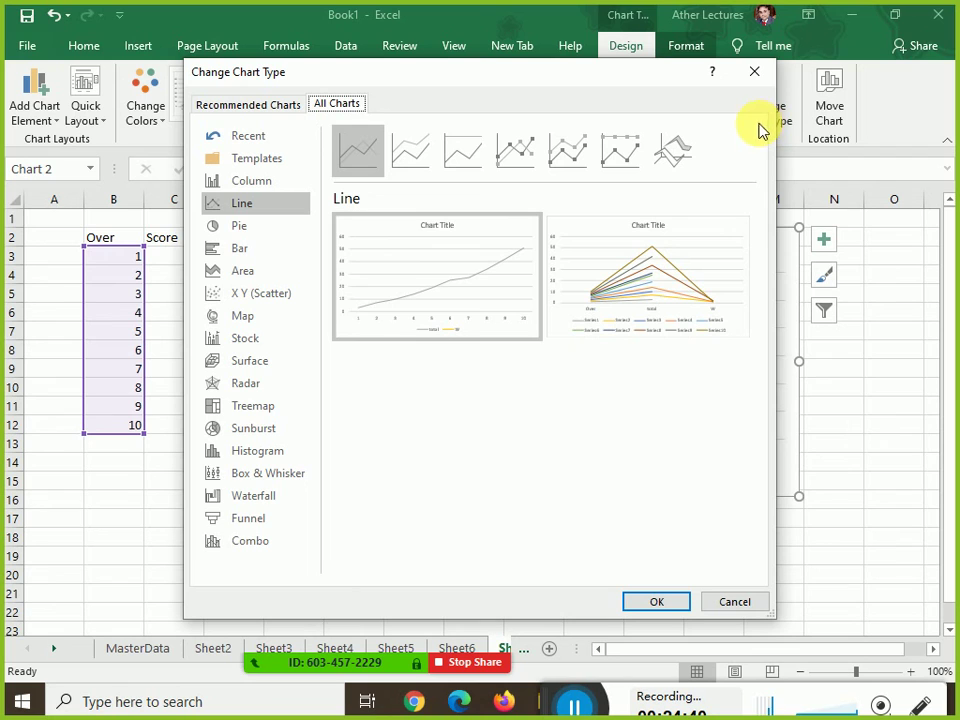
pyautogui.click(243, 541)
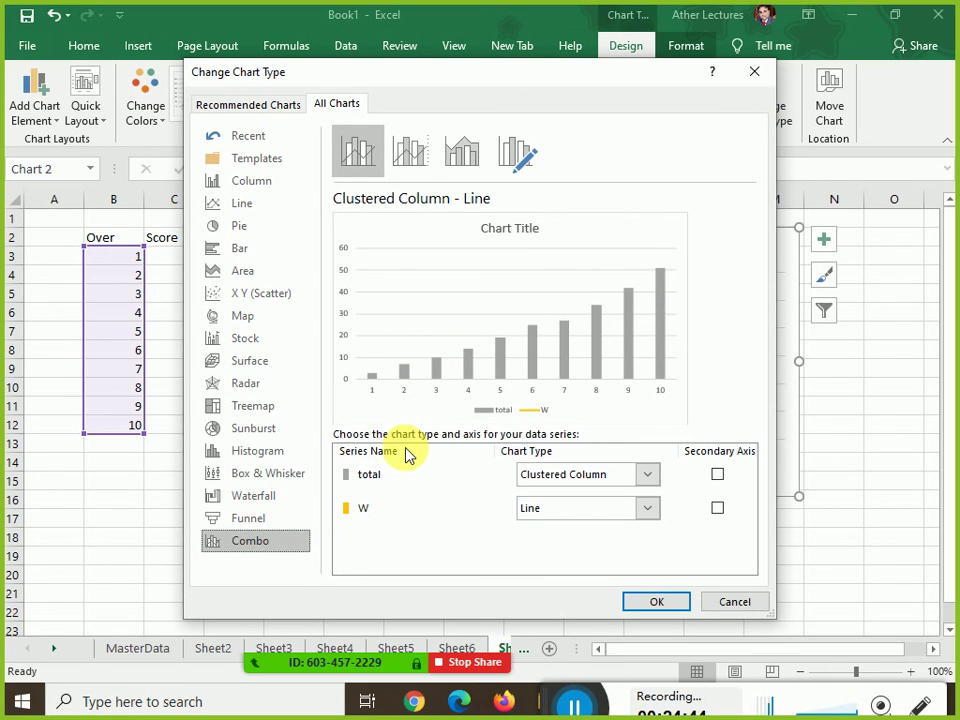
pyautogui.click(584, 479)
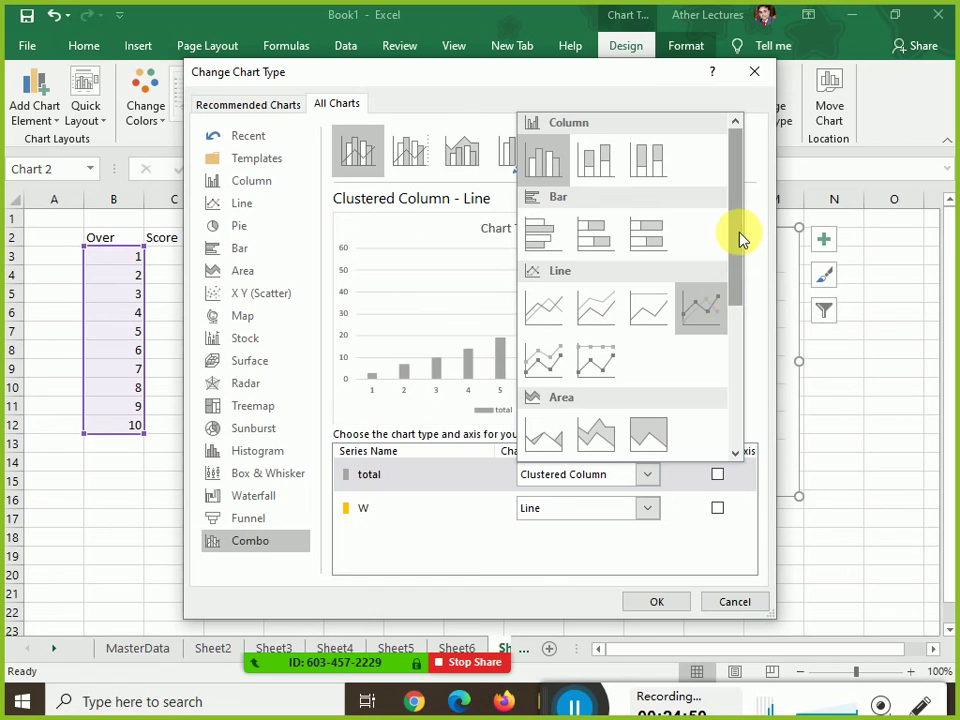
pyautogui.moveTo(744, 238); pyautogui.dragTo(740, 258)
pyautogui.click(561, 283)
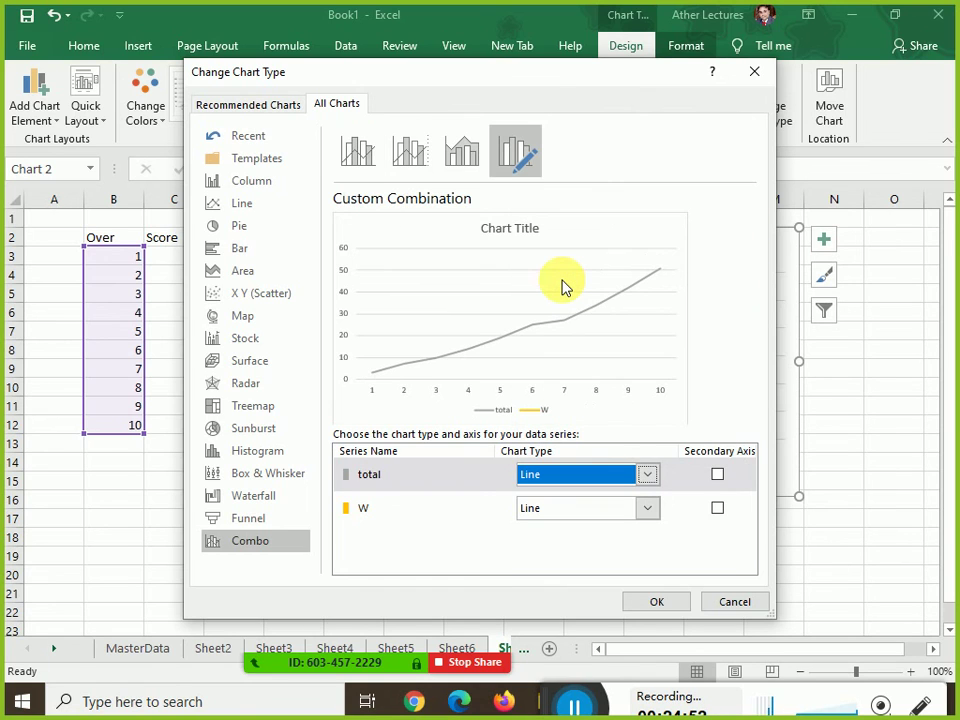
# Set the W series to Scatter in the custom combination and apply the chart type
pyautogui.click(617, 512)
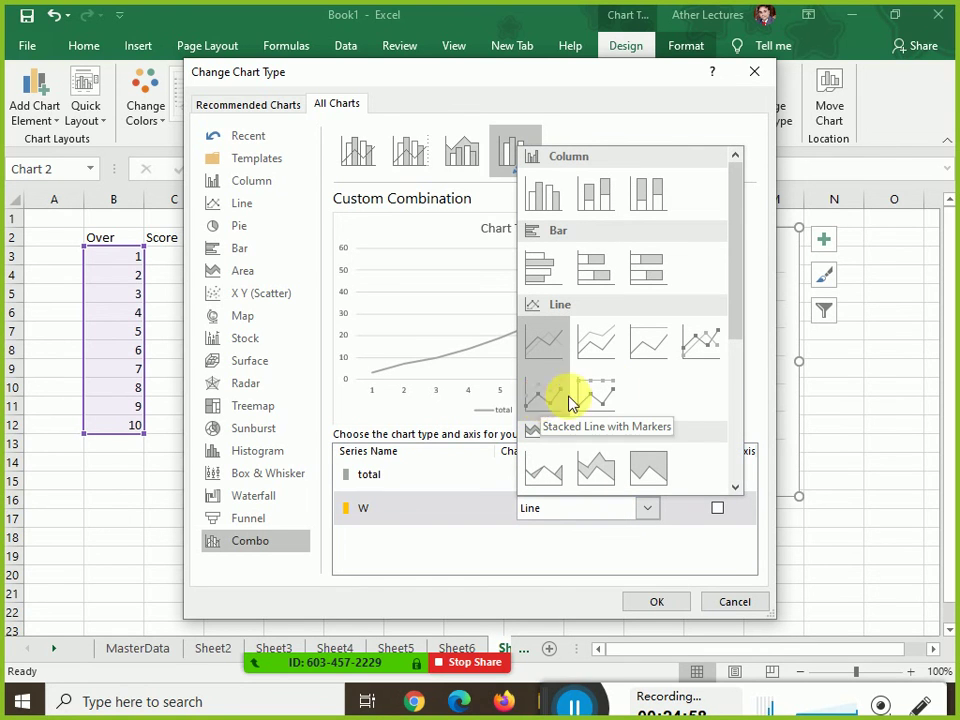
pyautogui.moveTo(735, 333); pyautogui.dragTo(731, 426)
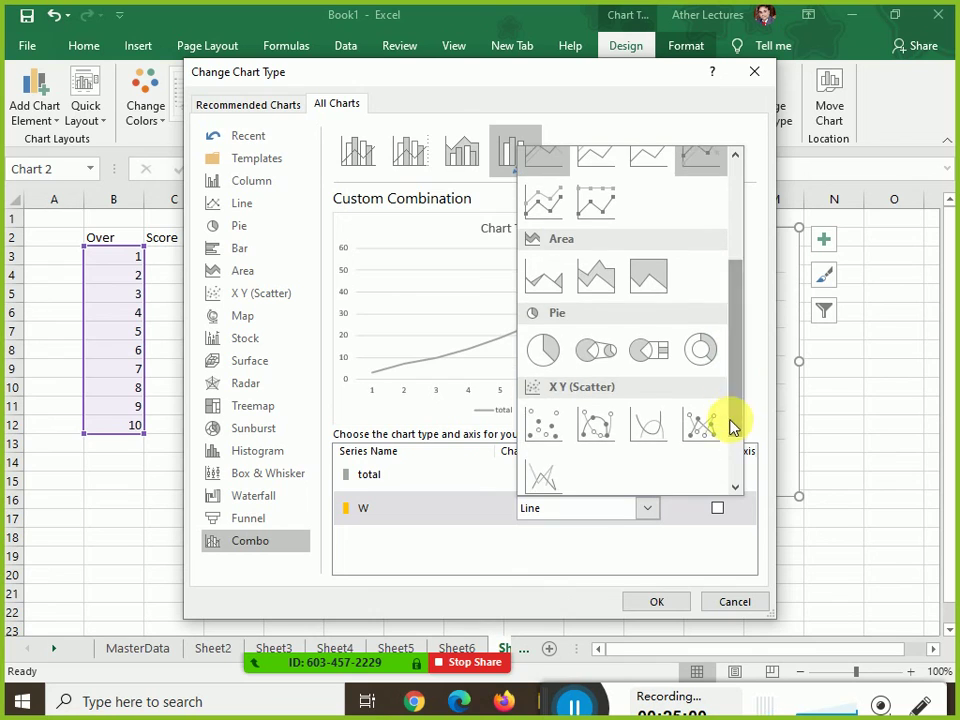
pyautogui.click(543, 446)
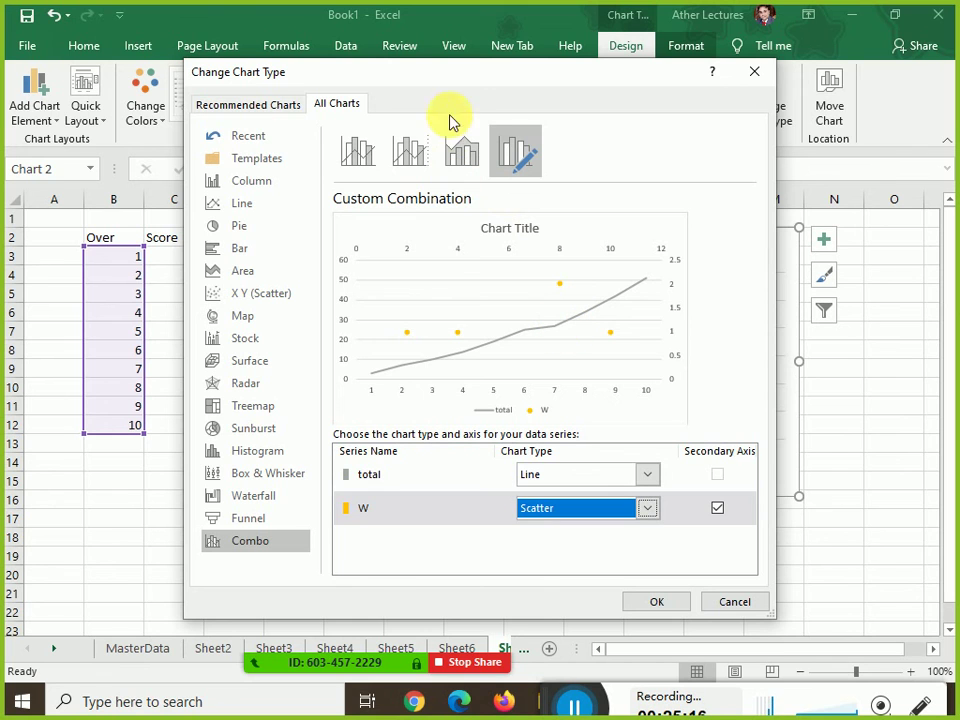
pyautogui.moveTo(449, 89); pyautogui.dragTo(556, 81)
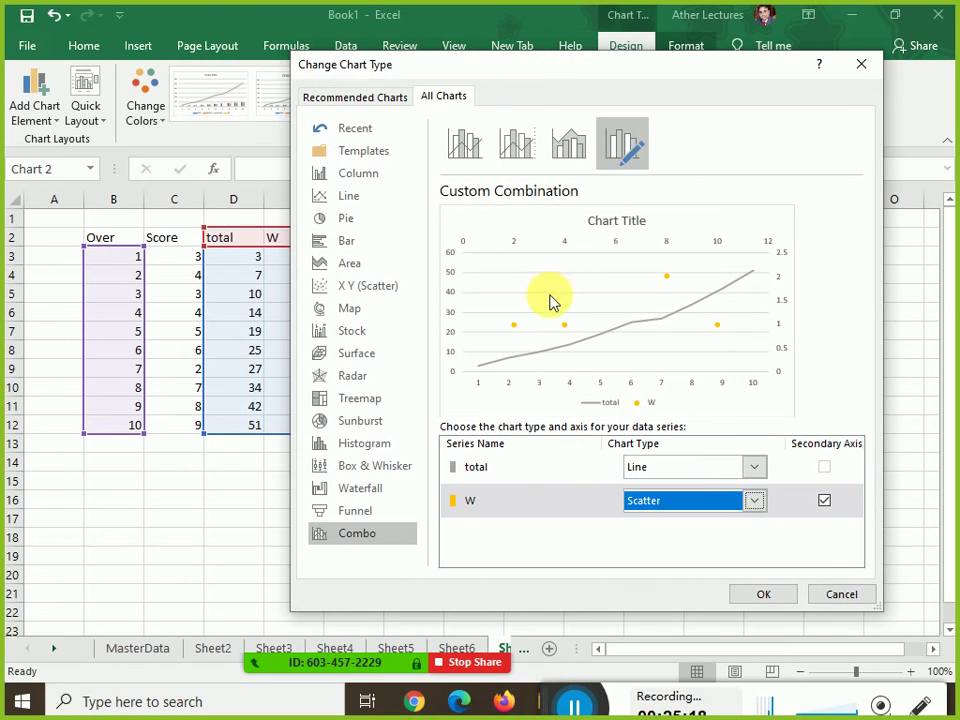
pyautogui.click(758, 596)
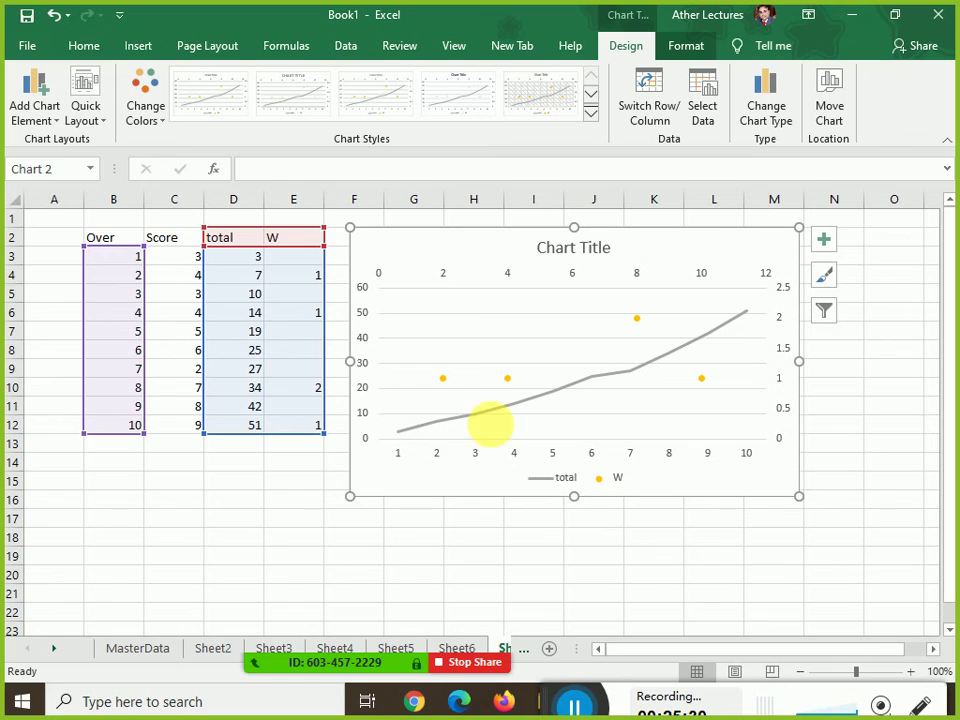
# Replace the W values for overs 2 and 4 with the matching totals, 7 in E4 and 14 in E6
pyautogui.click(310, 282)
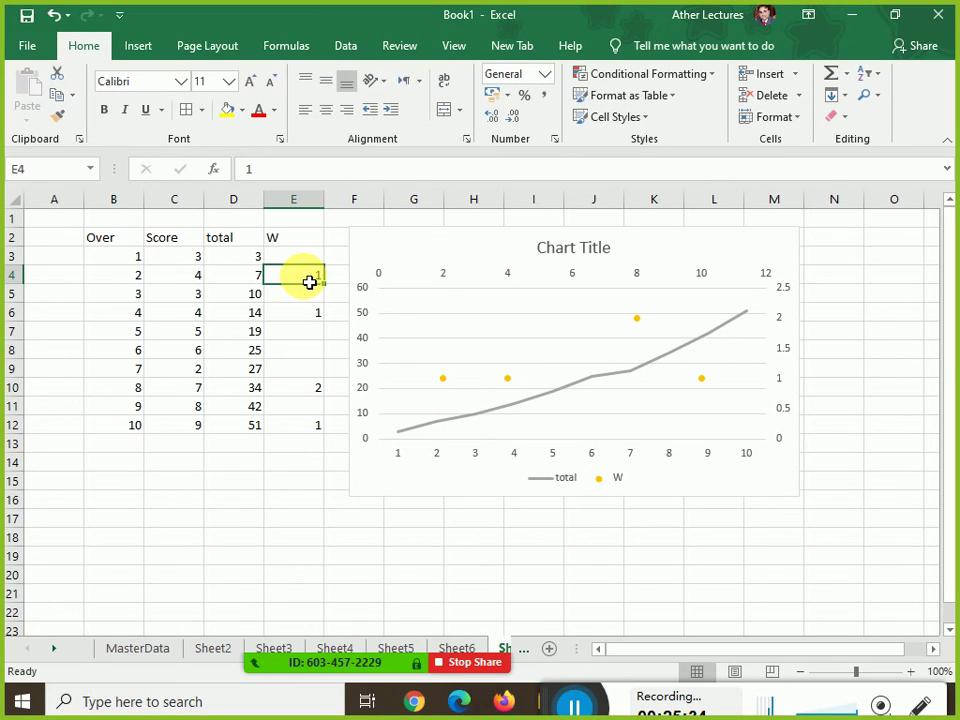
pyautogui.write('7')
pyautogui.press('Return')
pyautogui.press('Return')
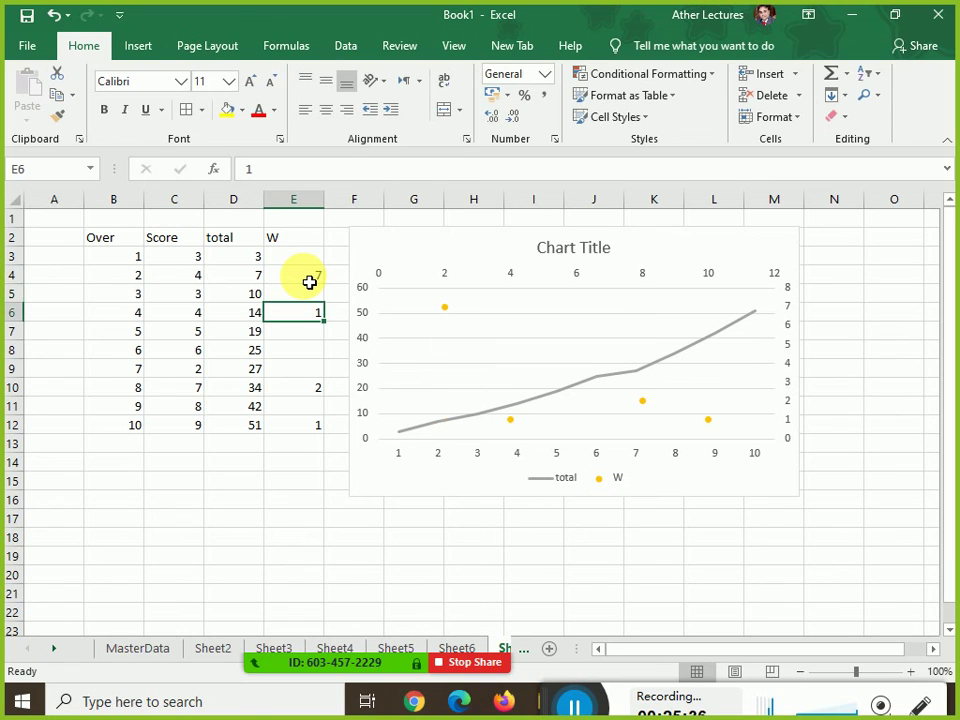
pyautogui.write('14')
pyautogui.press('Return')
pyautogui.press('Return')
pyautogui.press('Return')
pyautogui.press('Return')
pyautogui.press('Return')
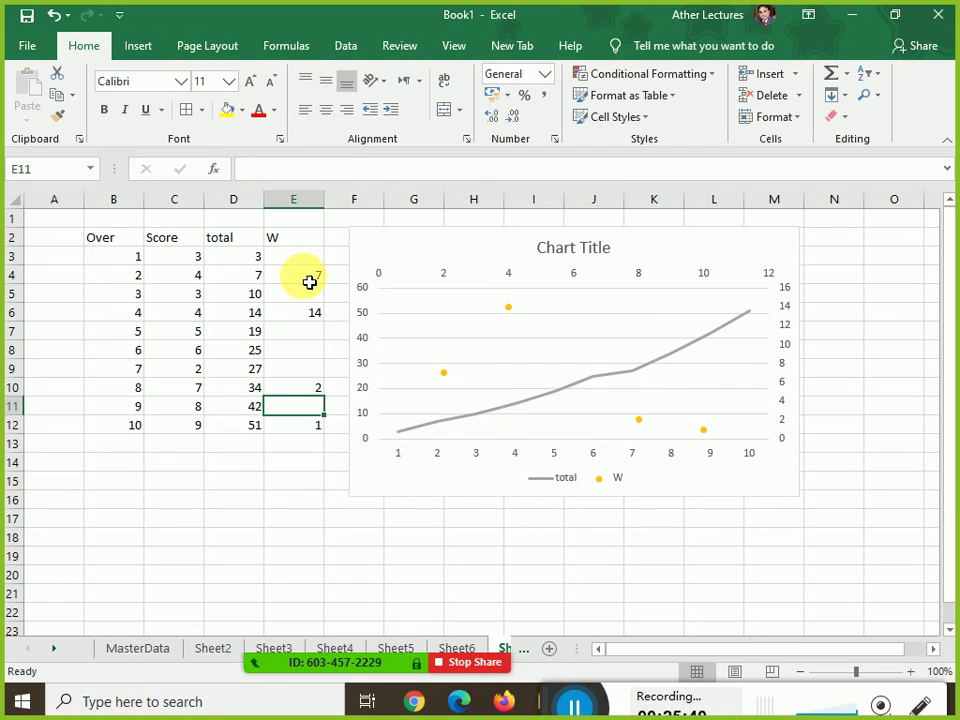
# Enter 34 in E10 and 51 in E12 as the W values for overs 8 and 10, and dismiss the meeting time-limit notice
pyautogui.press('Up')
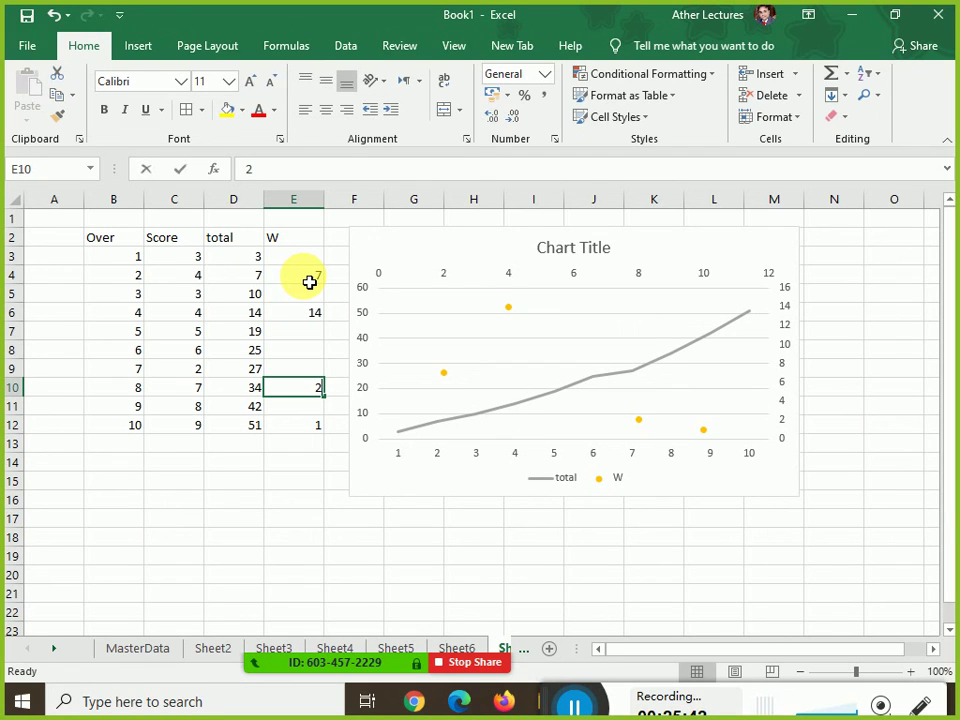
pyautogui.write('34')
pyautogui.press('Return')
pyautogui.press('Return')
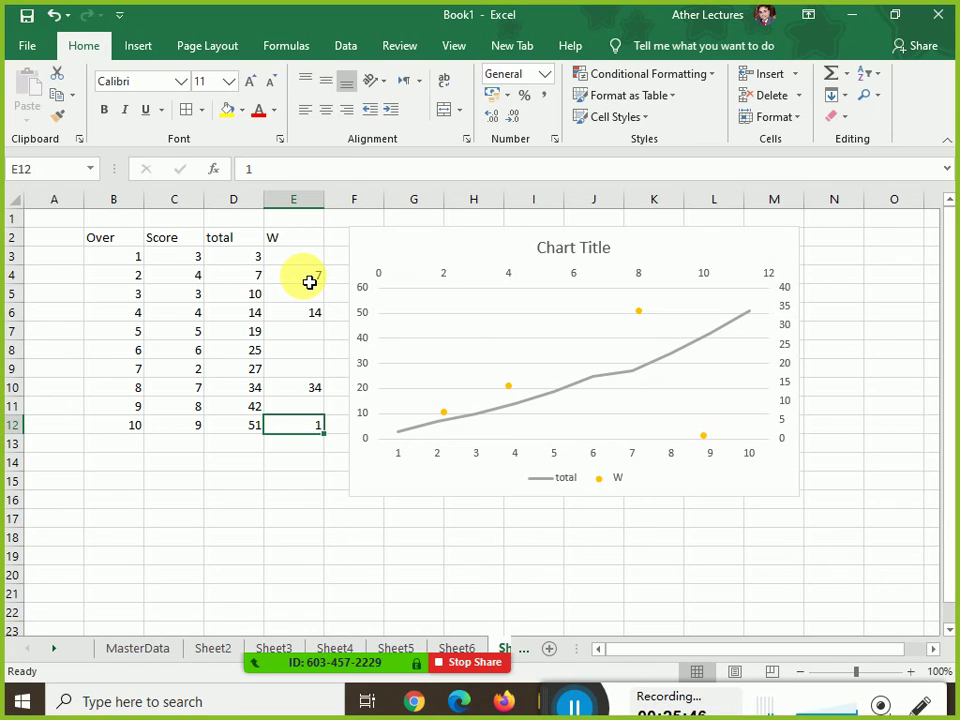
pyautogui.write('51')
pyautogui.press('Return')
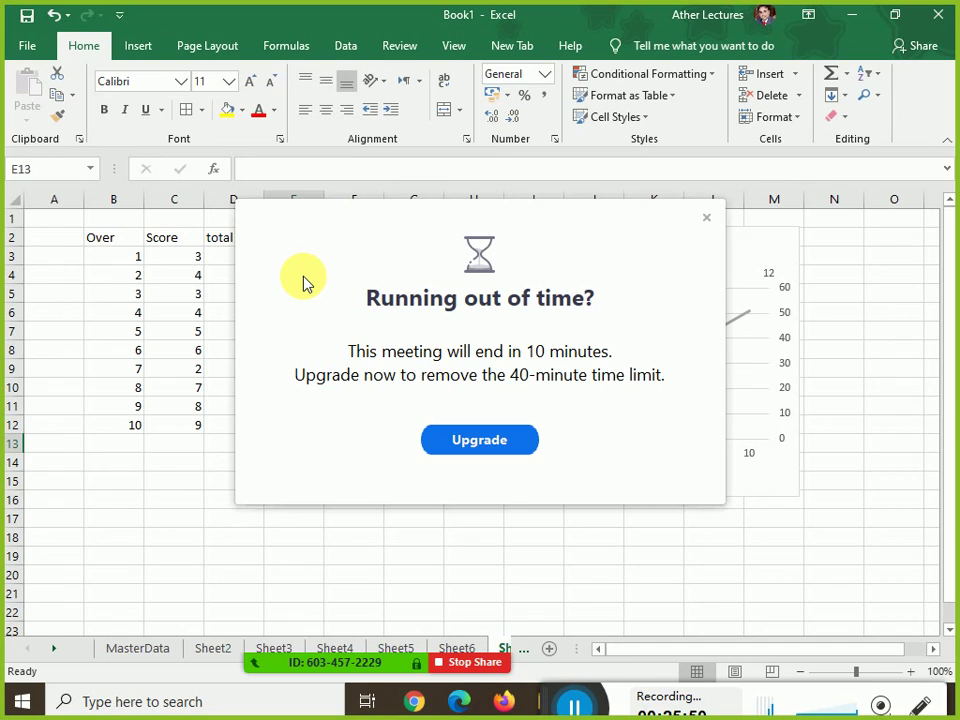
pyautogui.click(706, 217)
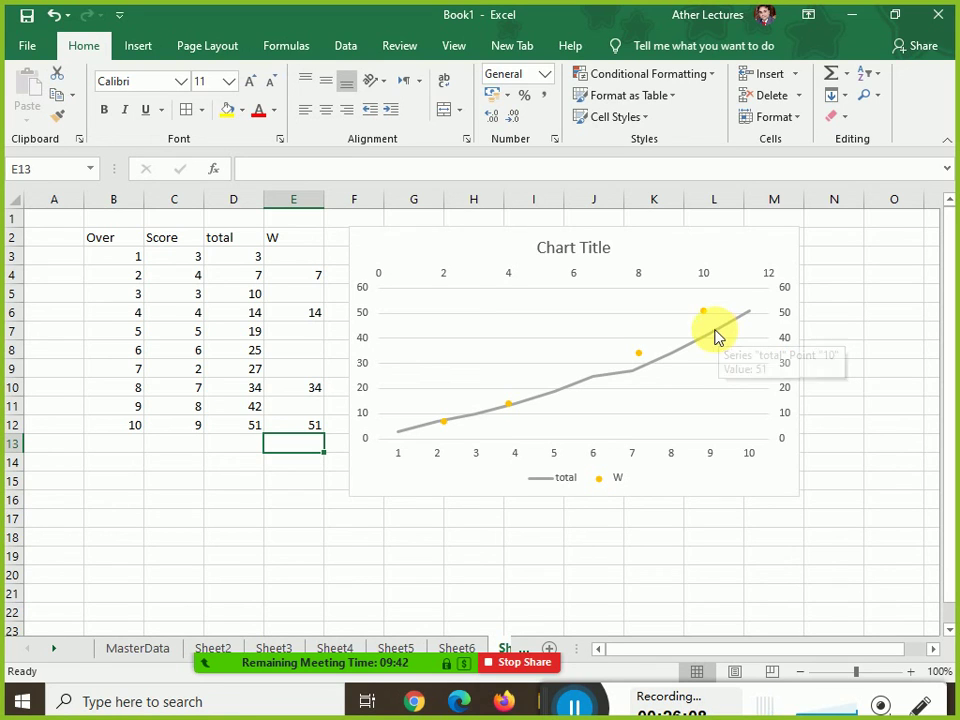
# Open the formatting of the chart's primary vertical axis and set its maximum bound to 100
pyautogui.click(707, 276)
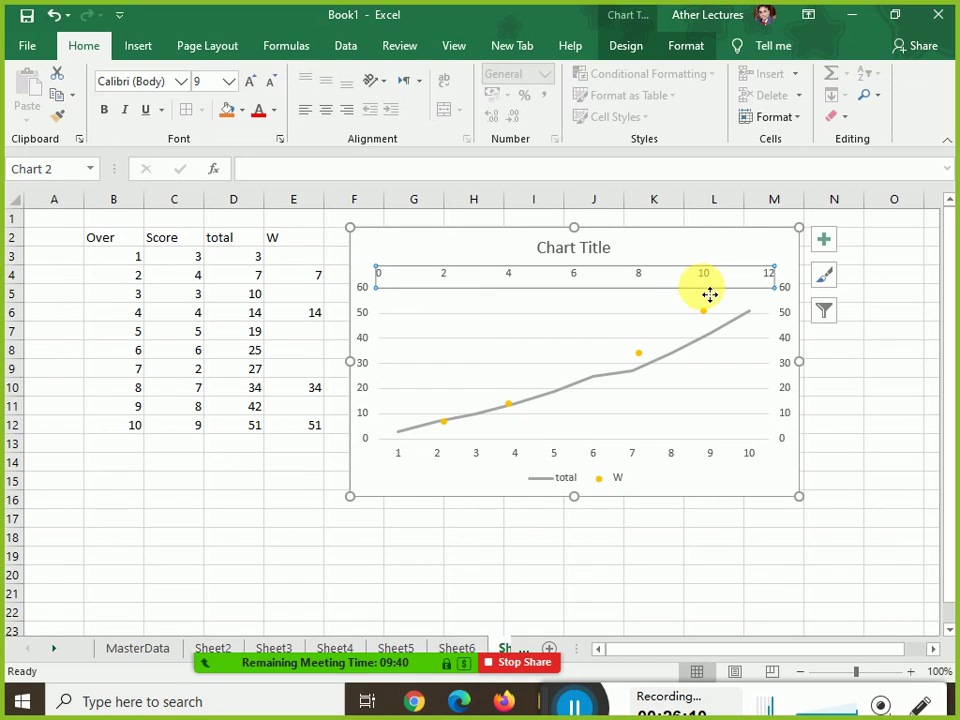
pyautogui.click(365, 395)
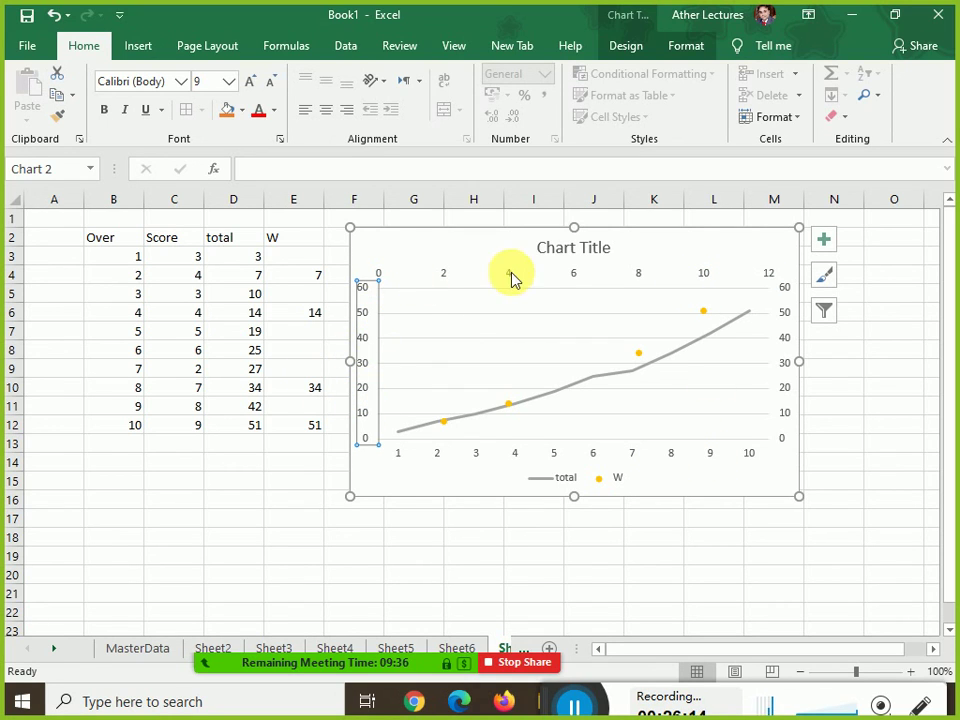
pyautogui.doubleClick(365, 345)
pyautogui.rightClick(365, 345)
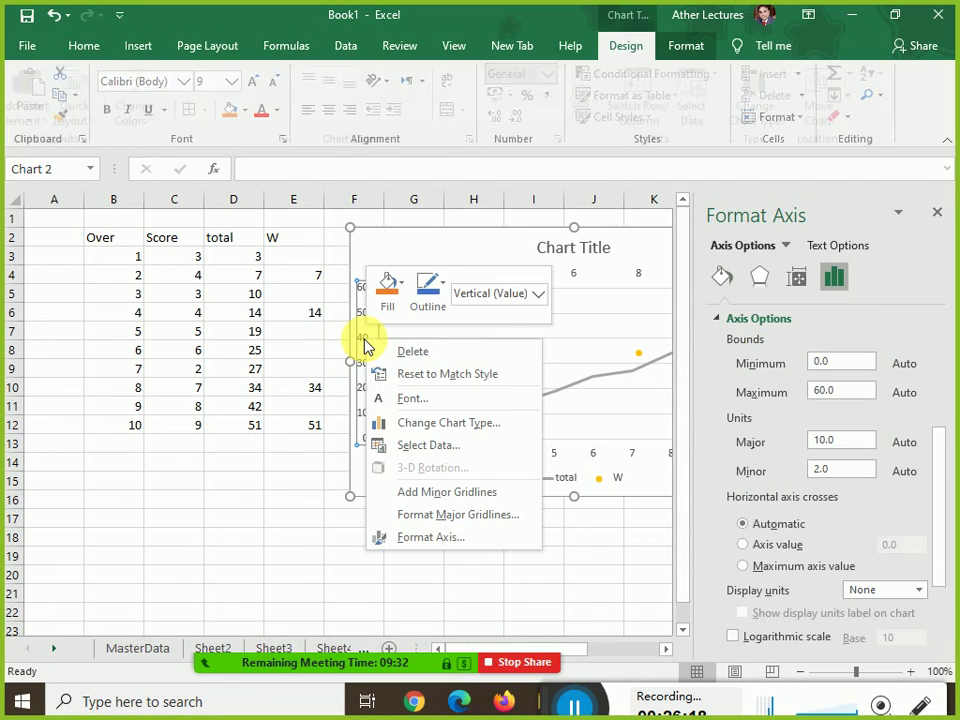
pyautogui.click(795, 333)
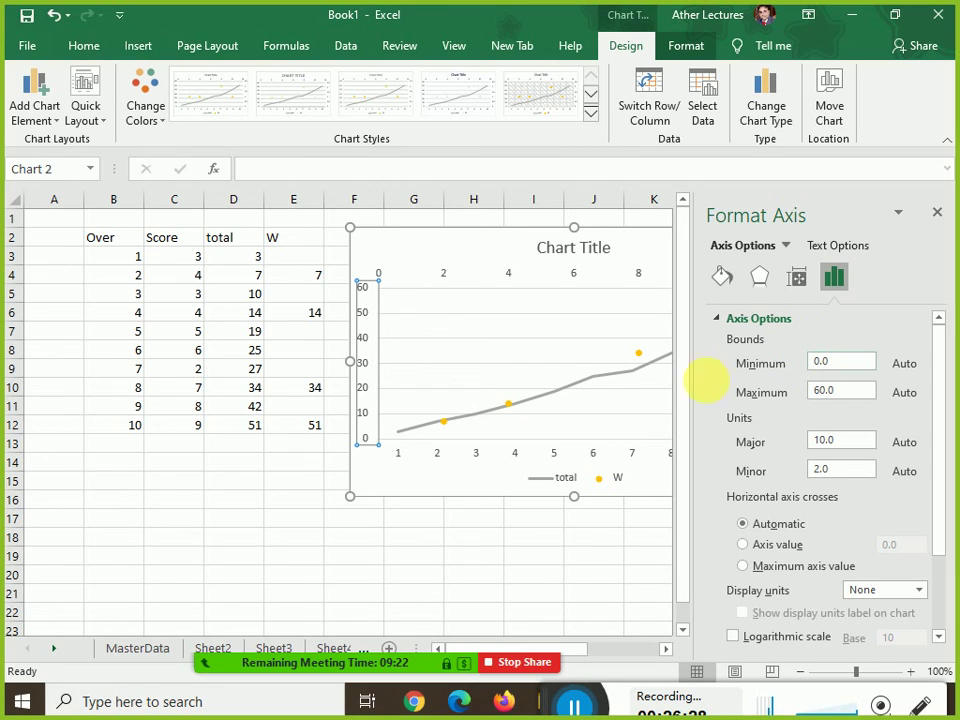
pyautogui.click(846, 391)
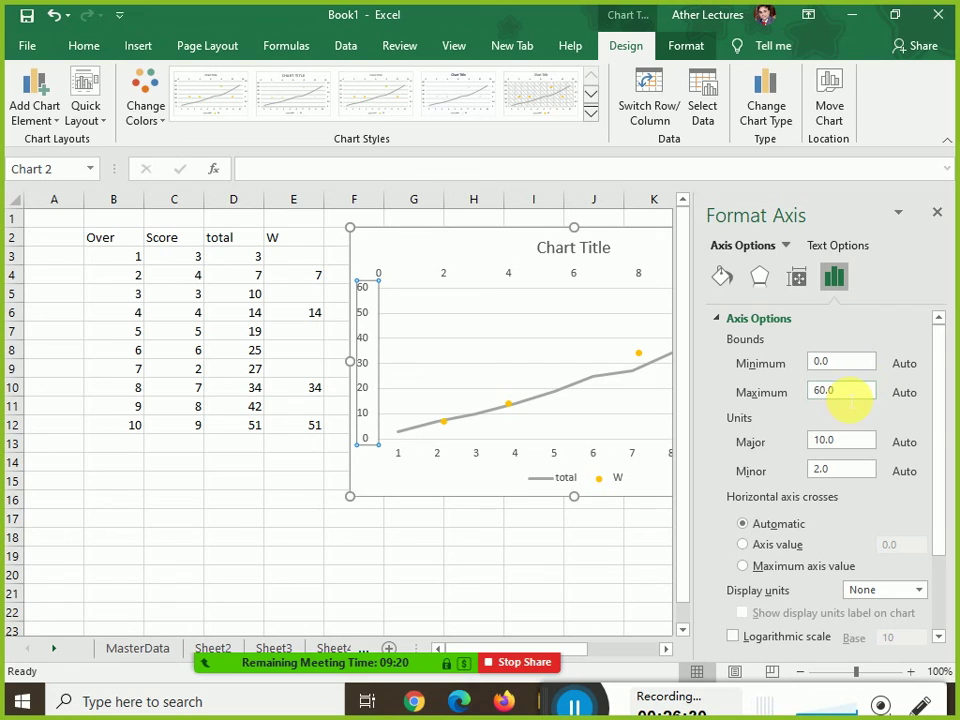
pyautogui.moveTo(850, 397); pyautogui.dragTo(789, 392)
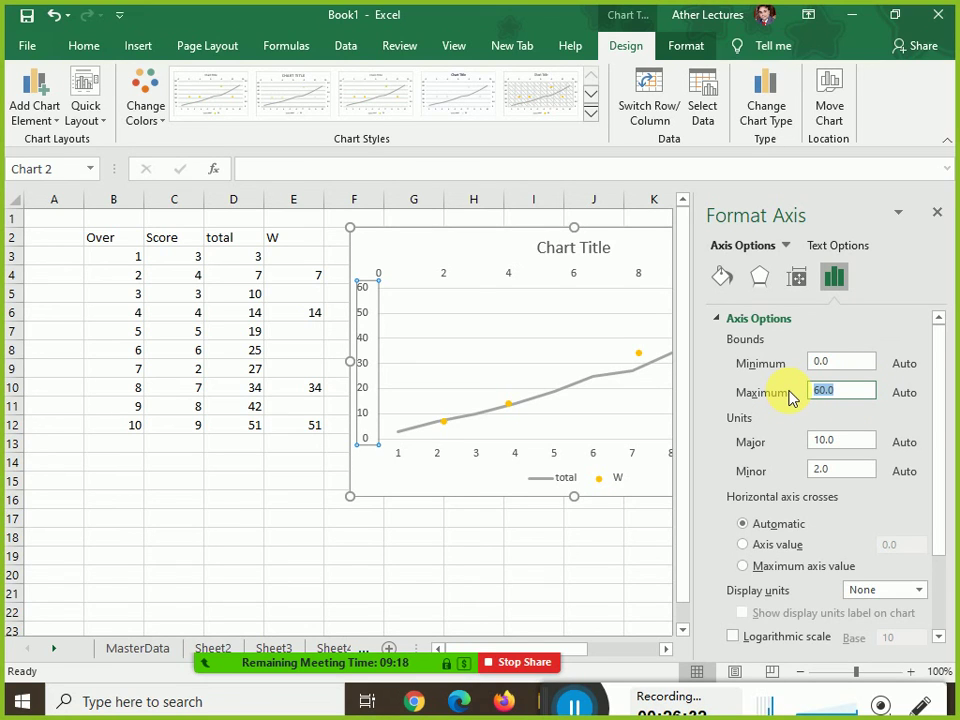
pyautogui.write('2')
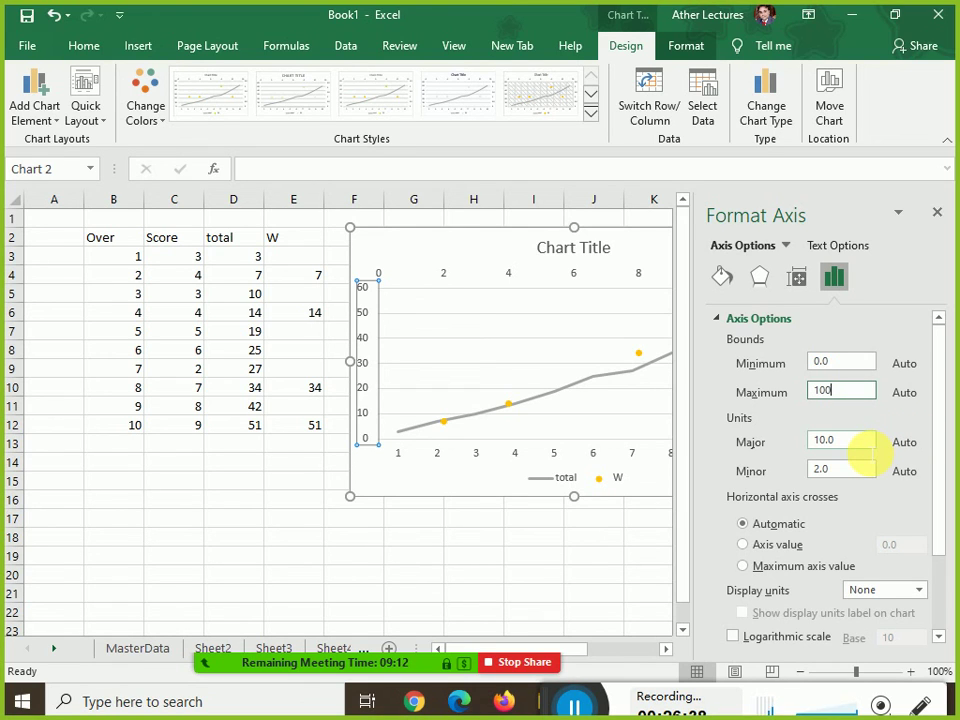
pyautogui.click(862, 448)
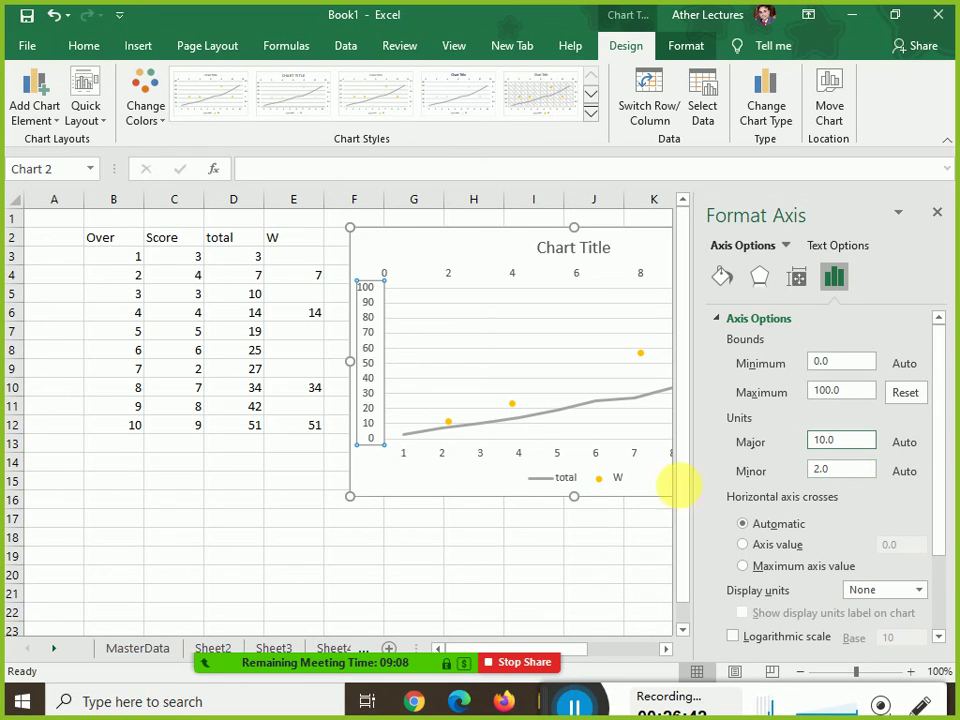
# Try 5 as the major unit of the chart's primary vertical axis, and replace it with 20
pyautogui.press('BackSpace')
pyautogui.press('BackSpace')
pyautogui.press('BackSpace')
pyautogui.press('BackSpace')
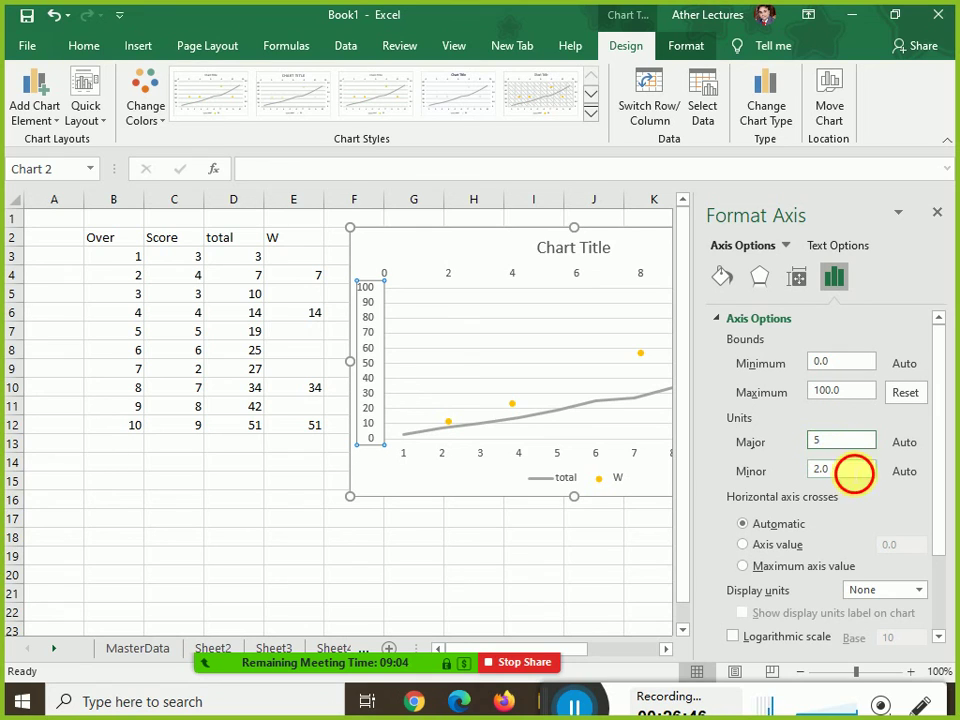
pyautogui.press('Return')
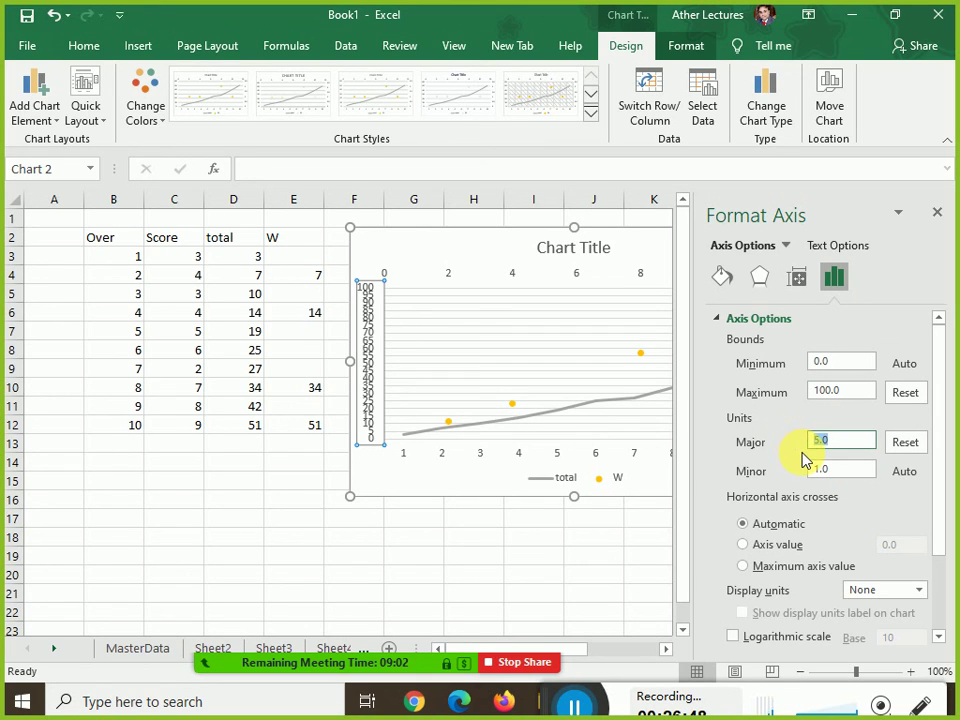
pyautogui.write('20')
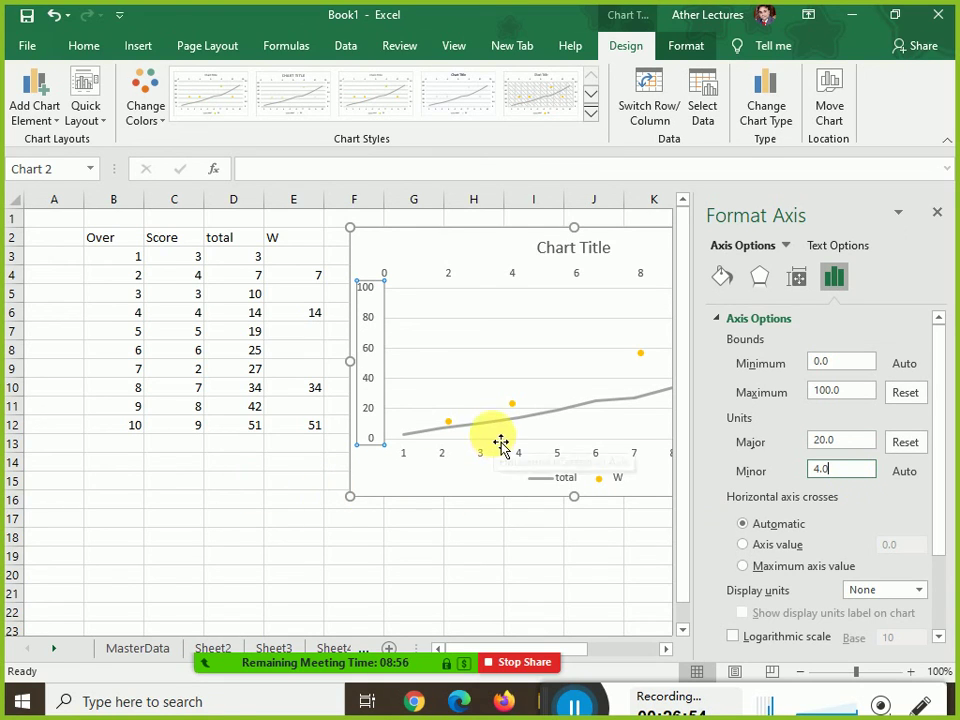
pyautogui.click(462, 281)
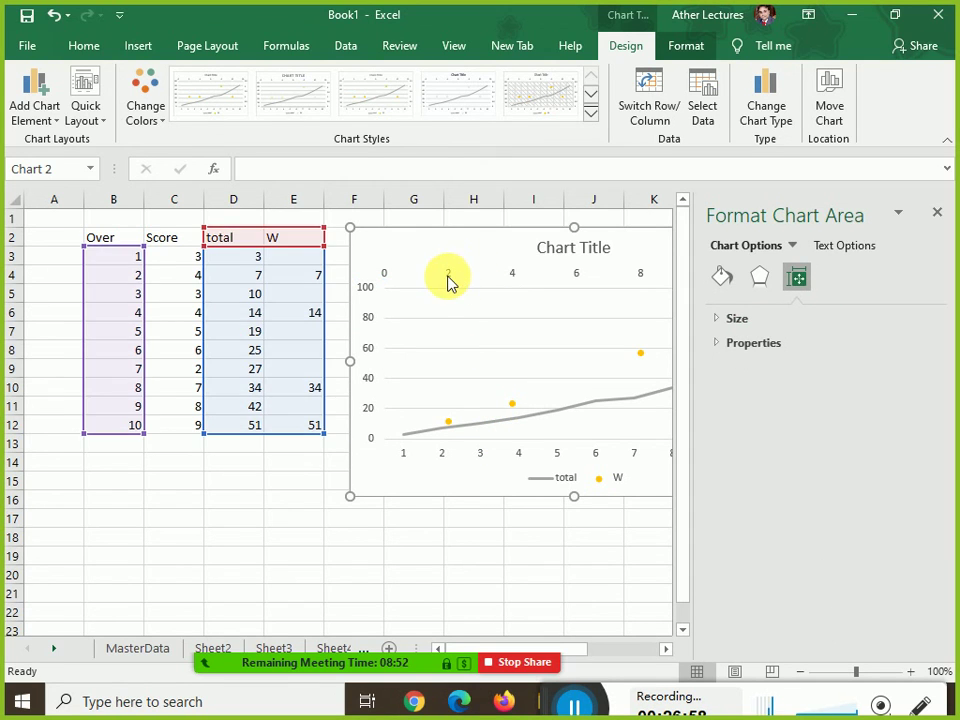
pyautogui.click(450, 279)
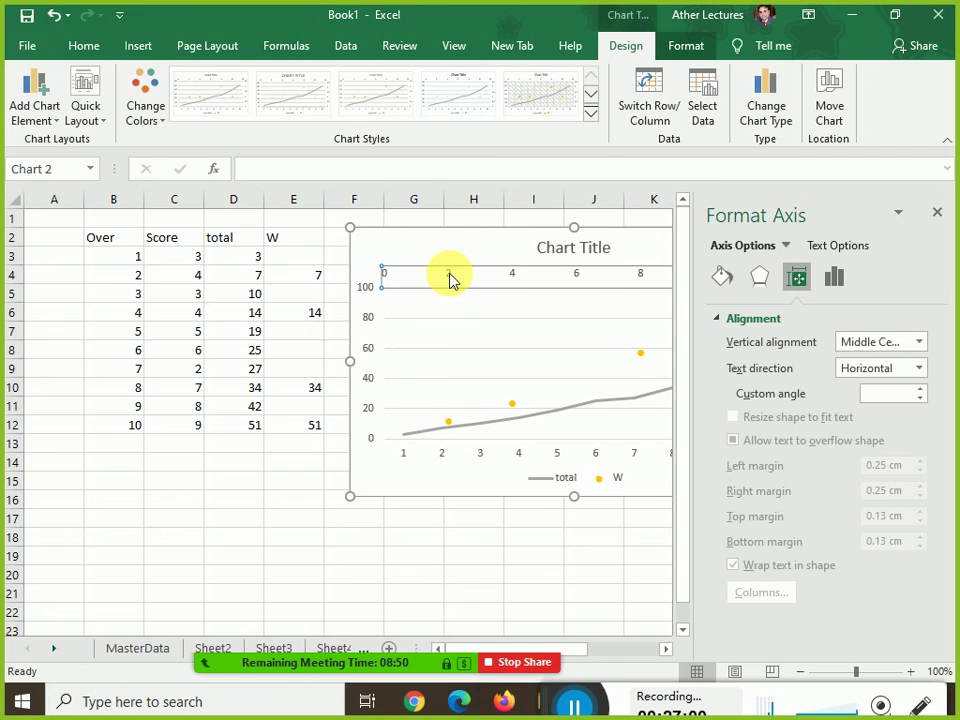
pyautogui.click(940, 212)
pyautogui.rightClick(564, 286)
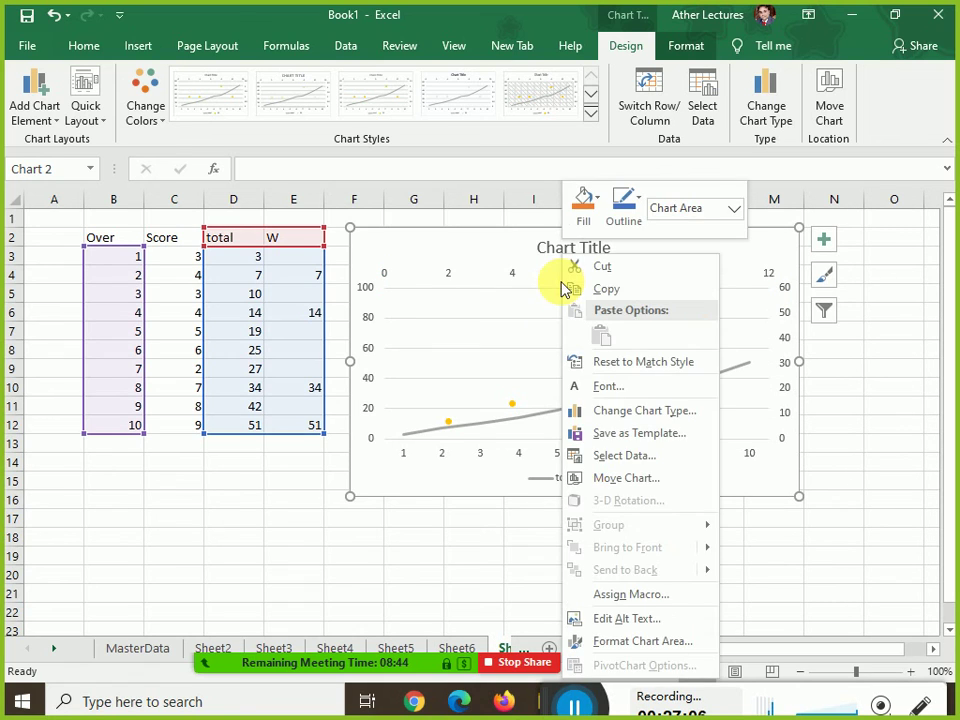
pyautogui.click(537, 290)
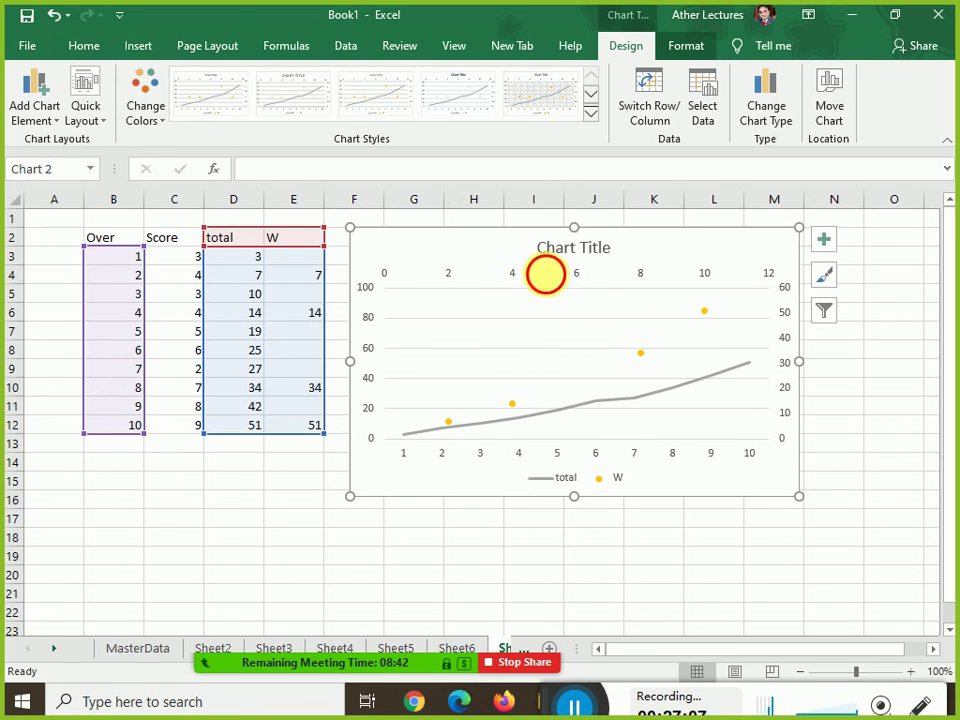
# Try a maximum bound of 100 on the secondary horizontal axis, reset it to automatic and close the axis formatting
pyautogui.click(576, 278)
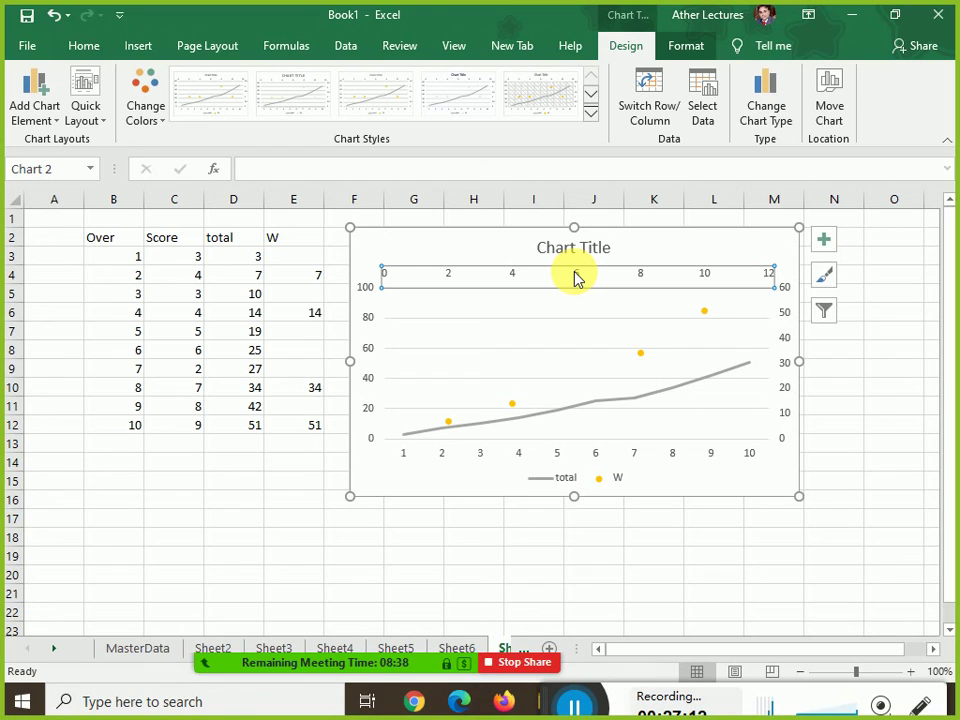
pyautogui.rightClick(576, 278)
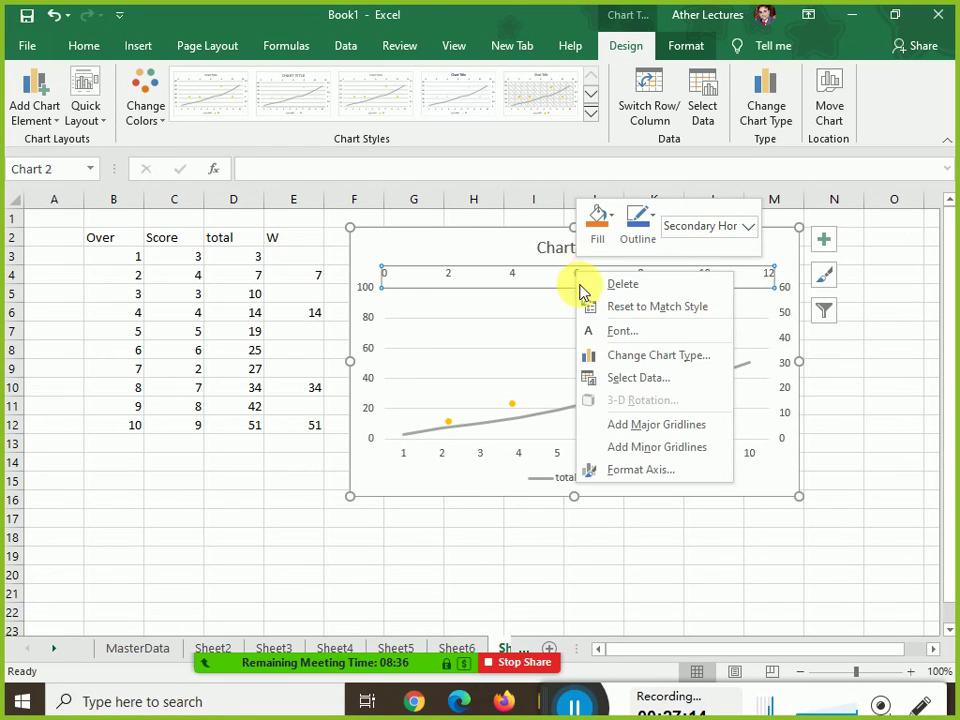
pyautogui.click(615, 469)
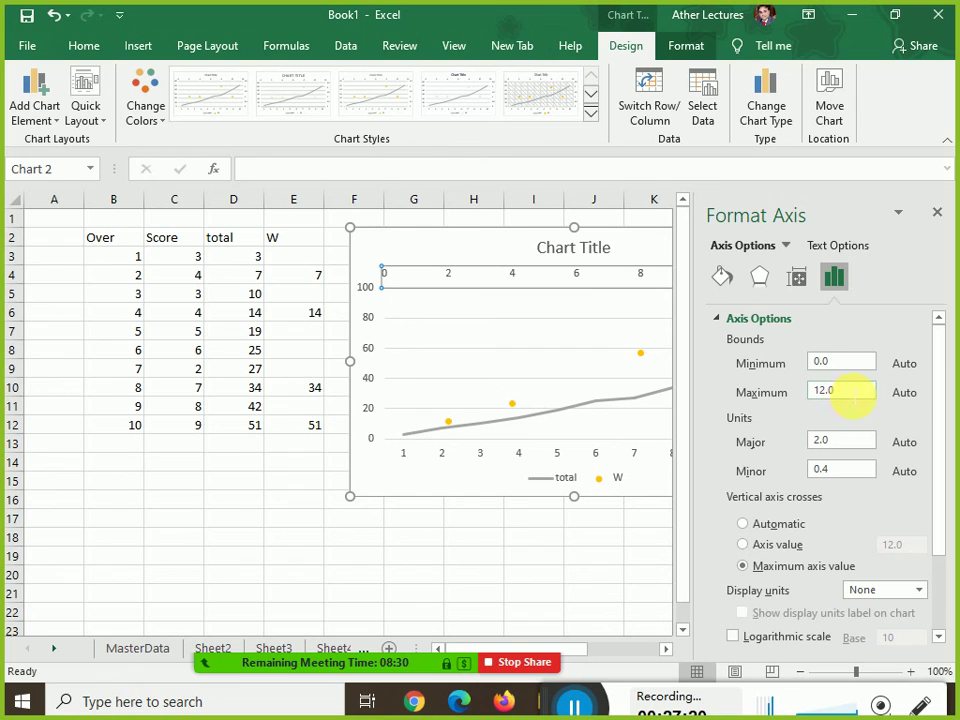
pyautogui.click(845, 391)
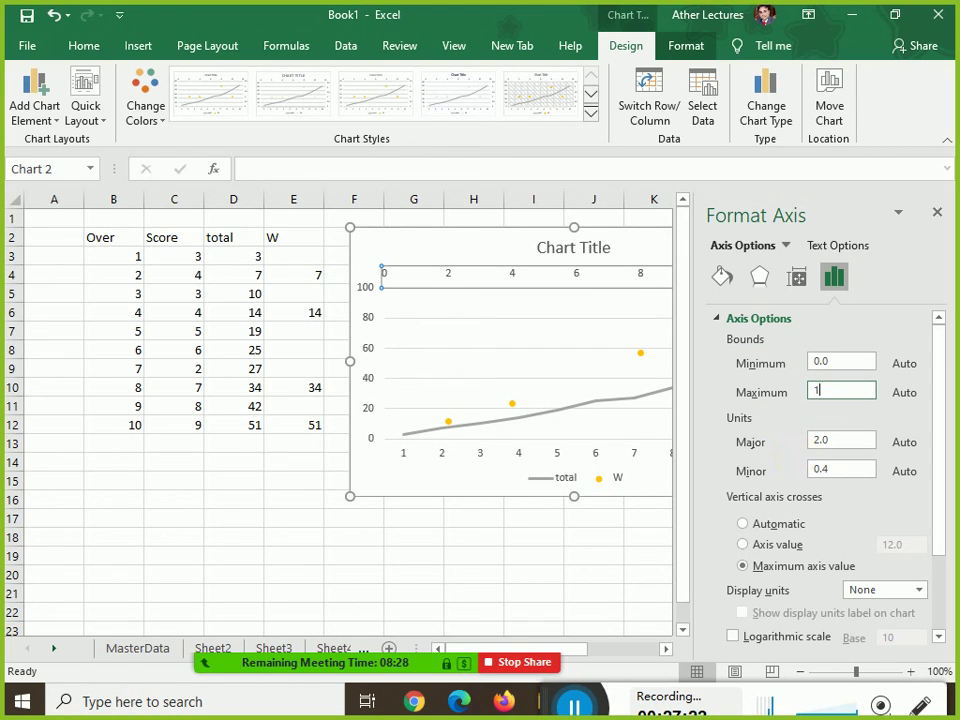
pyautogui.write('100')
pyautogui.click(848, 441)
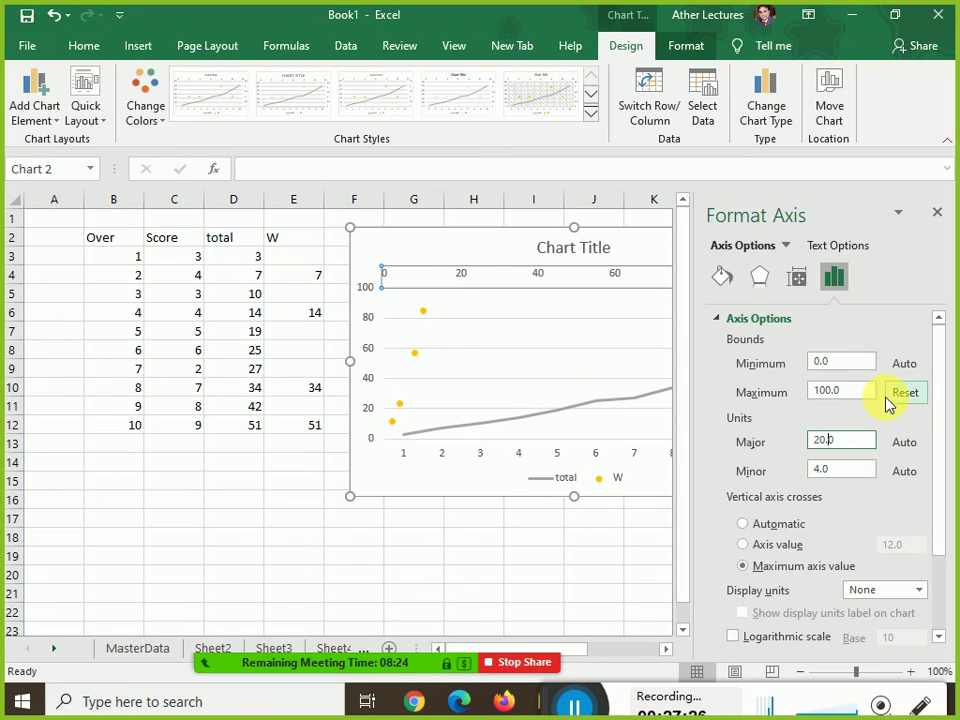
pyautogui.click(890, 395)
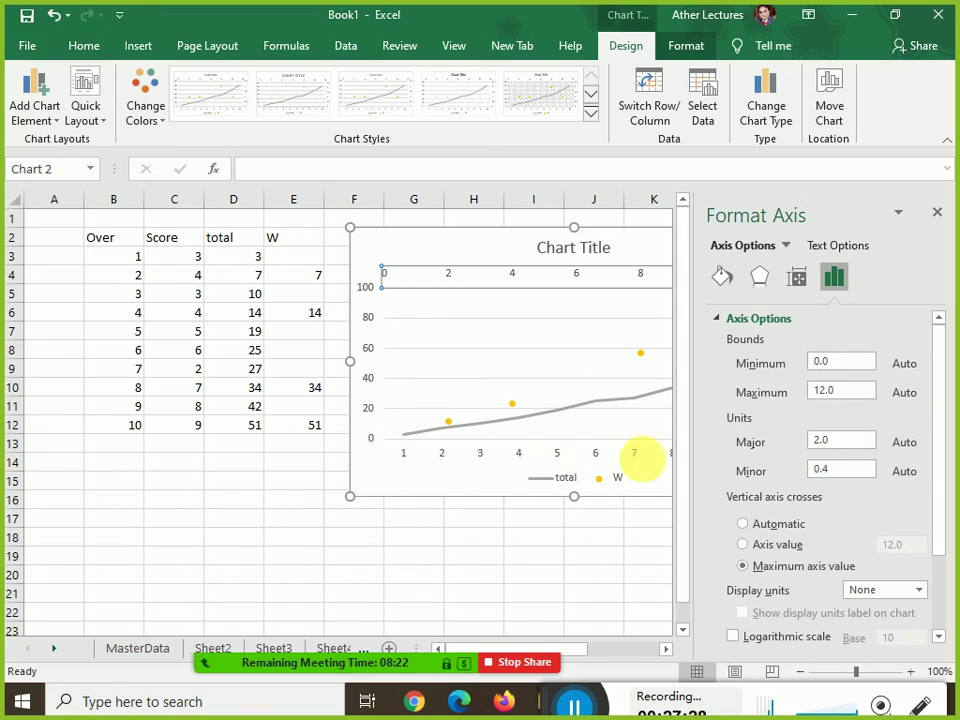
pyautogui.click(940, 211)
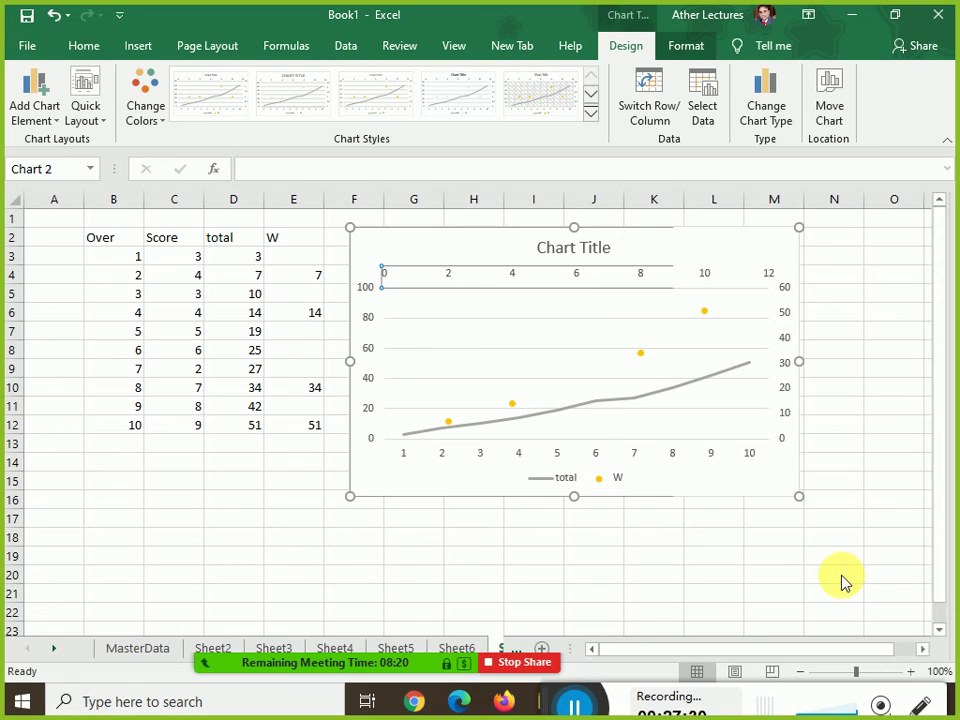
# Move the combo chart below the data table and open its data source settings
pyautogui.moveTo(467, 242); pyautogui.dragTo(159, 495)
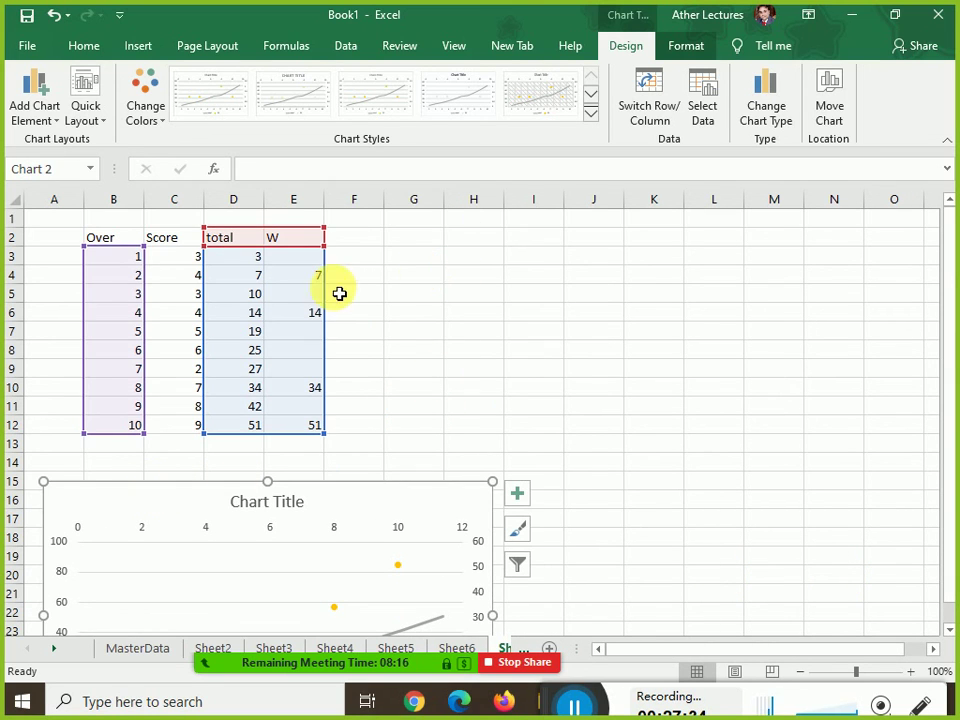
pyautogui.click(705, 95)
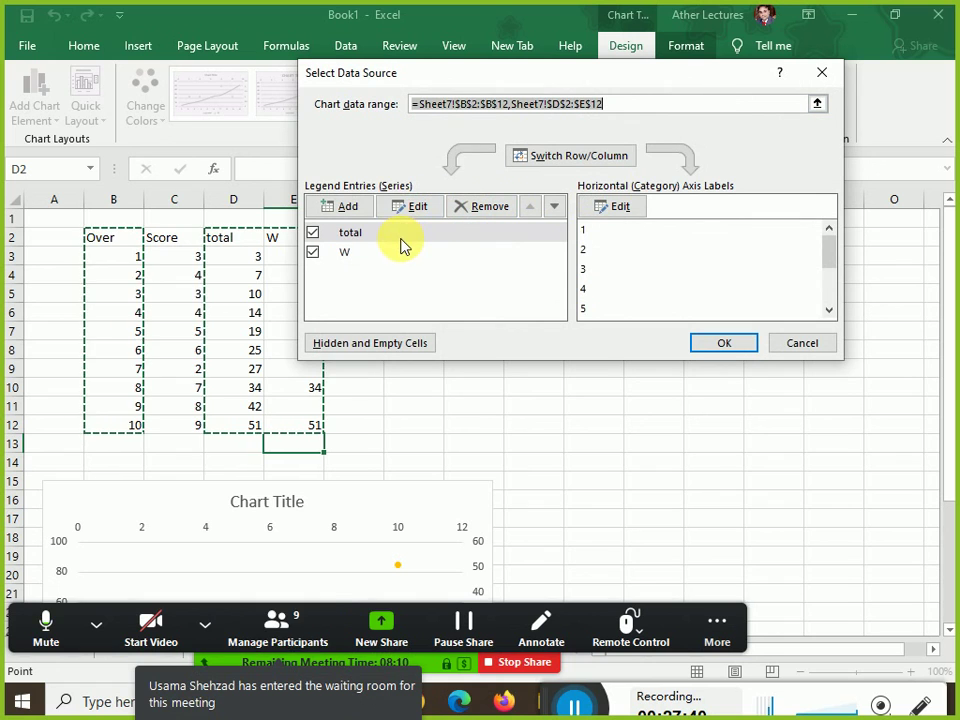
# Admit the waiting participant to the Zoom meeting and minimize the participants list
pyautogui.click(305, 634)
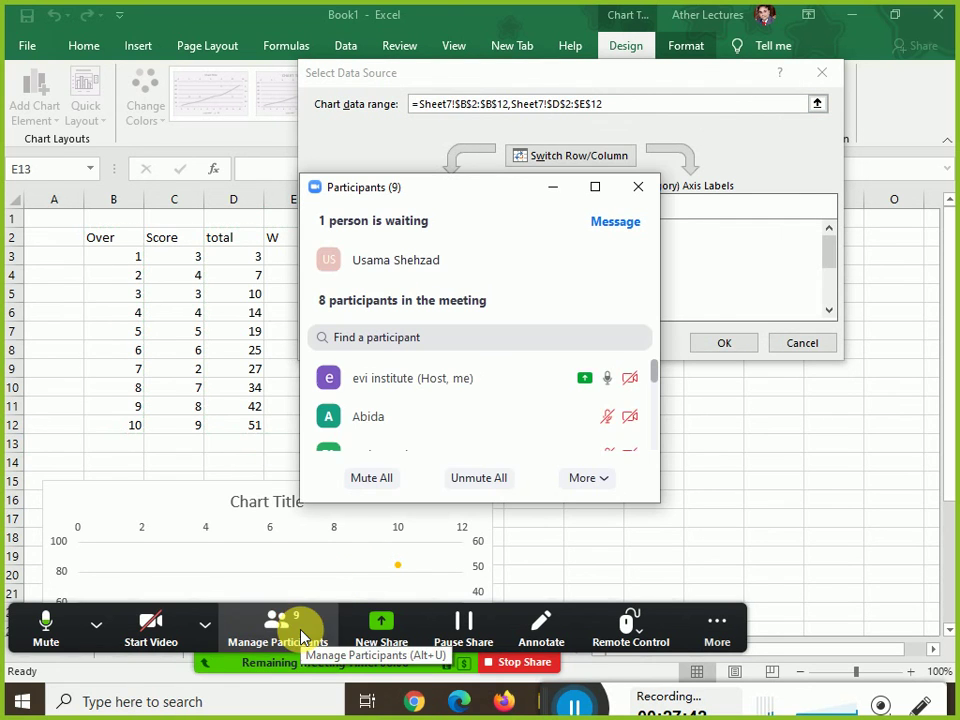
pyautogui.click(549, 260)
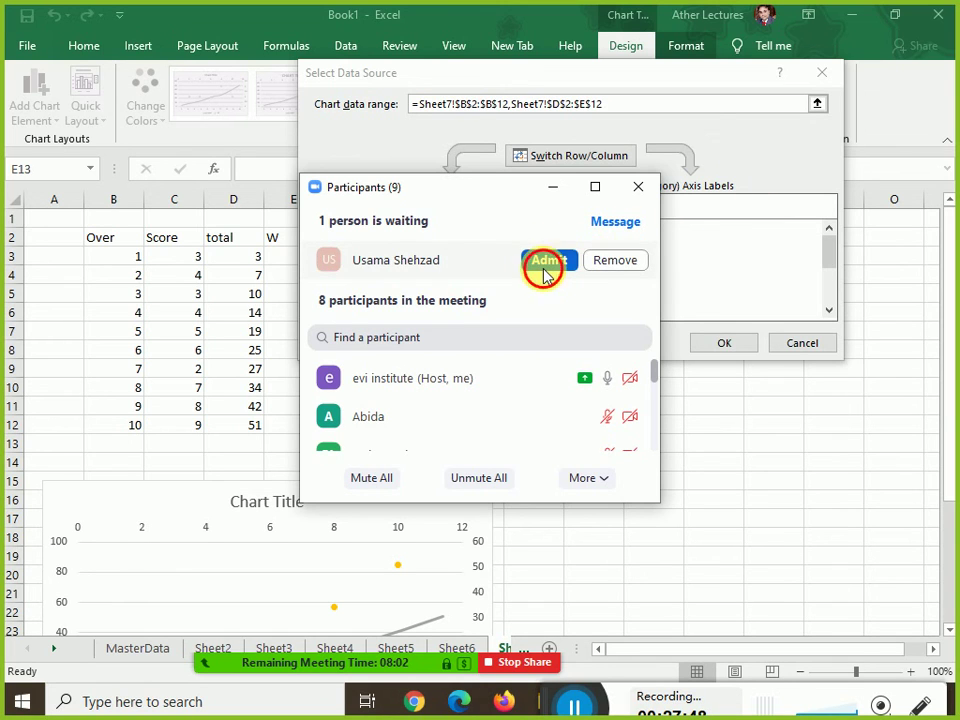
pyautogui.click(545, 268)
pyautogui.click(778, 129)
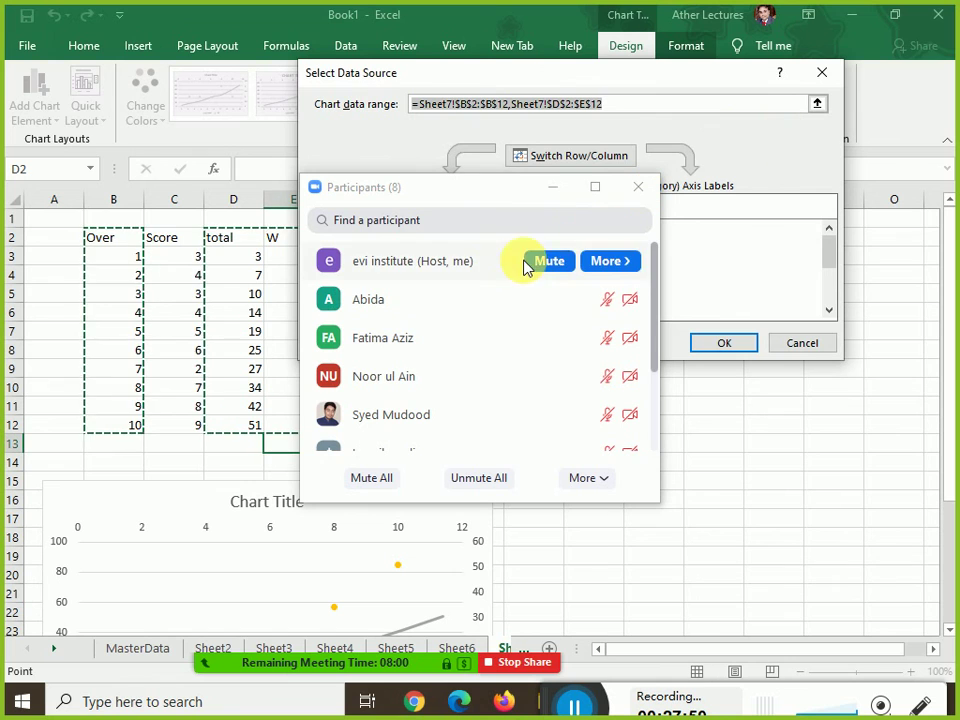
pyautogui.click(553, 188)
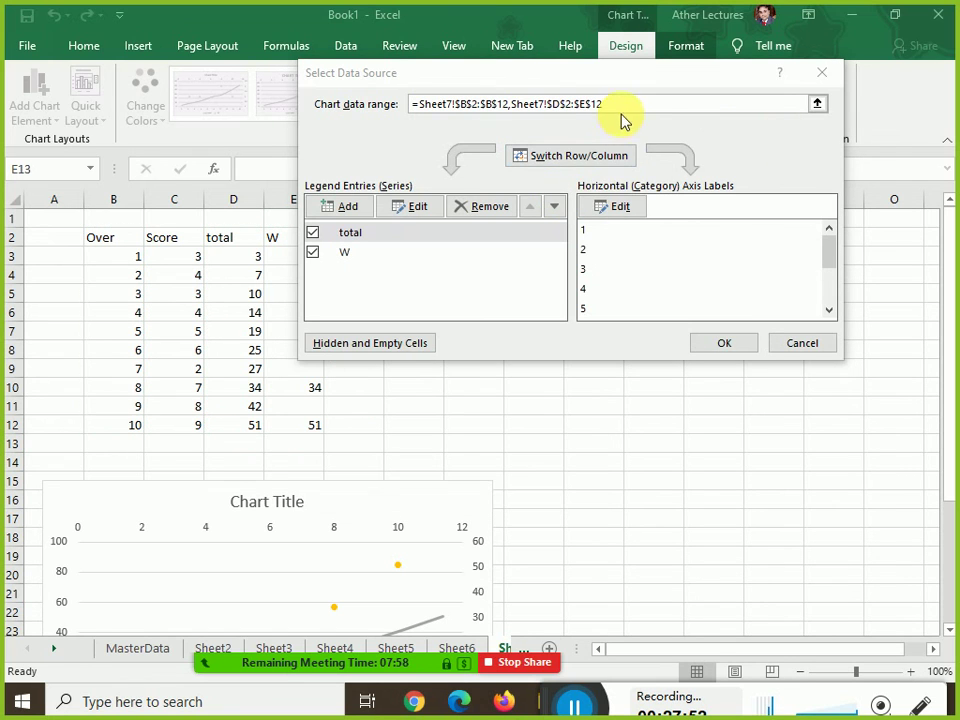
# Remove the W series from the chart's data and accept B3:B12 as the horizontal axis label range
pyautogui.click(362, 262)
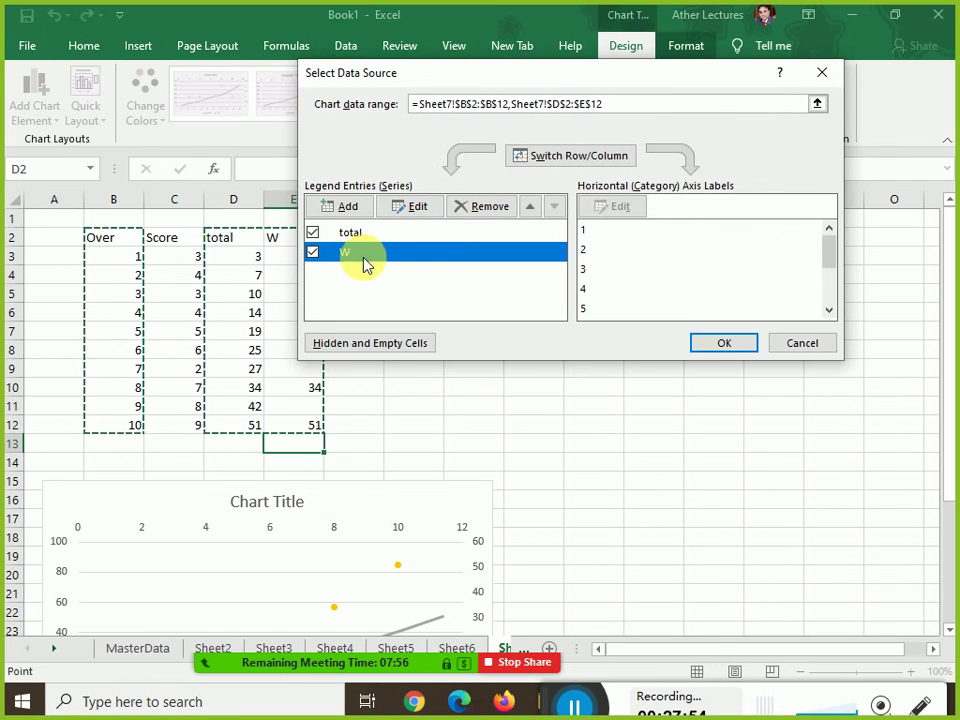
pyautogui.click(478, 208)
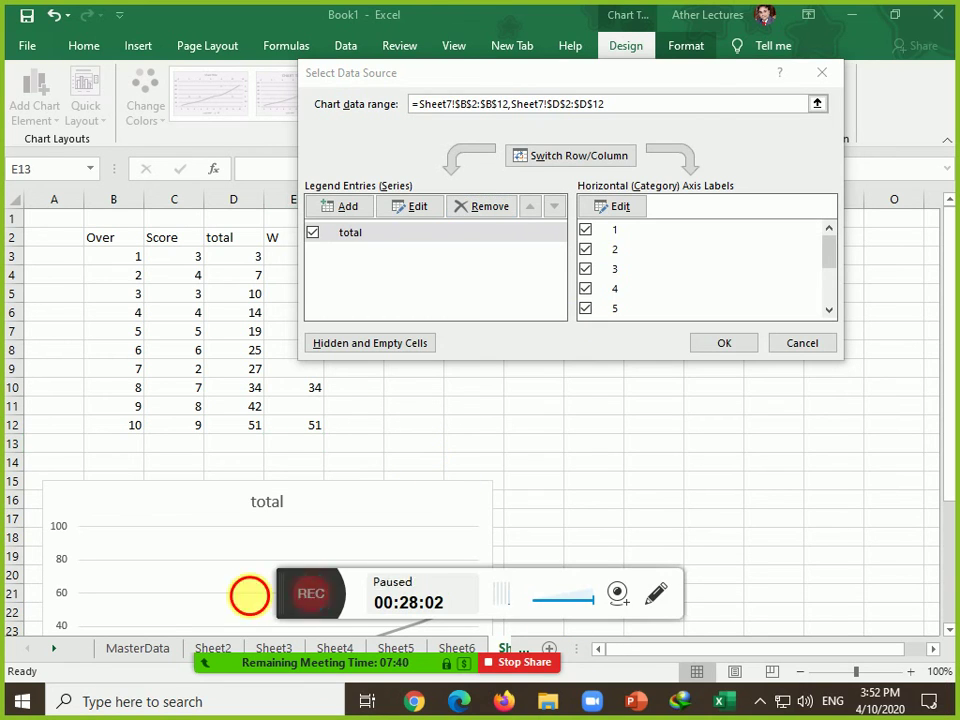
pyautogui.click(311, 595)
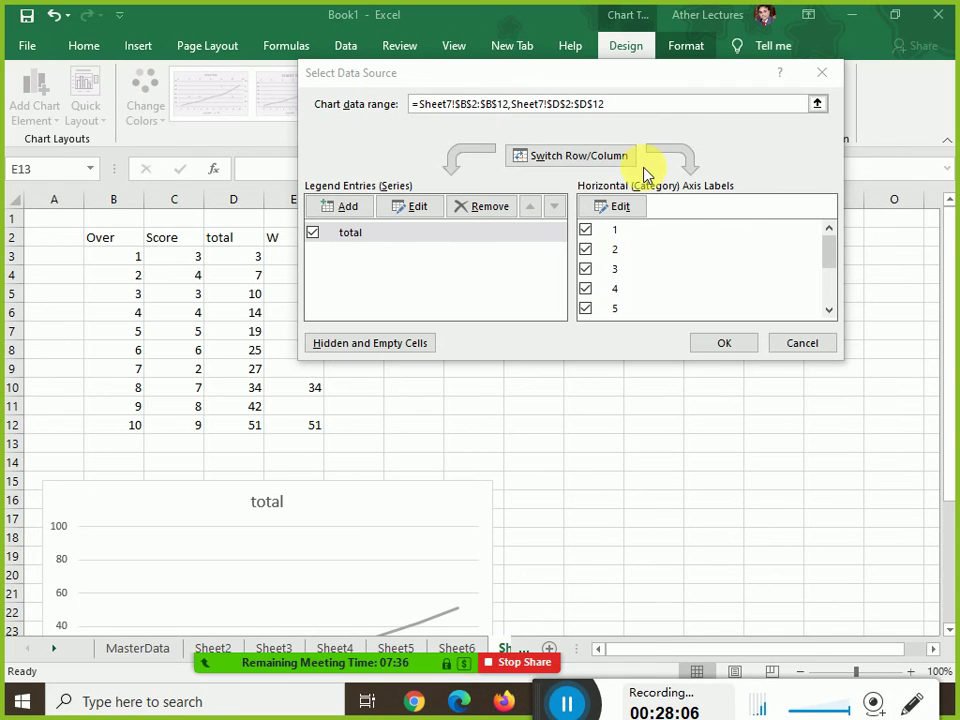
pyautogui.click(620, 207)
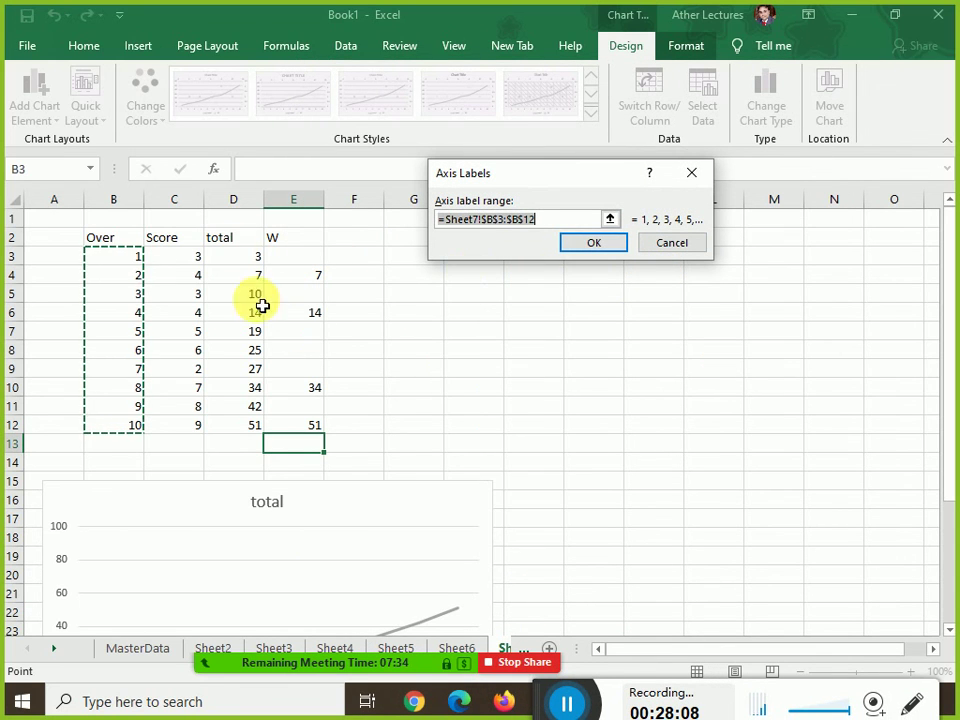
pyautogui.click(583, 242)
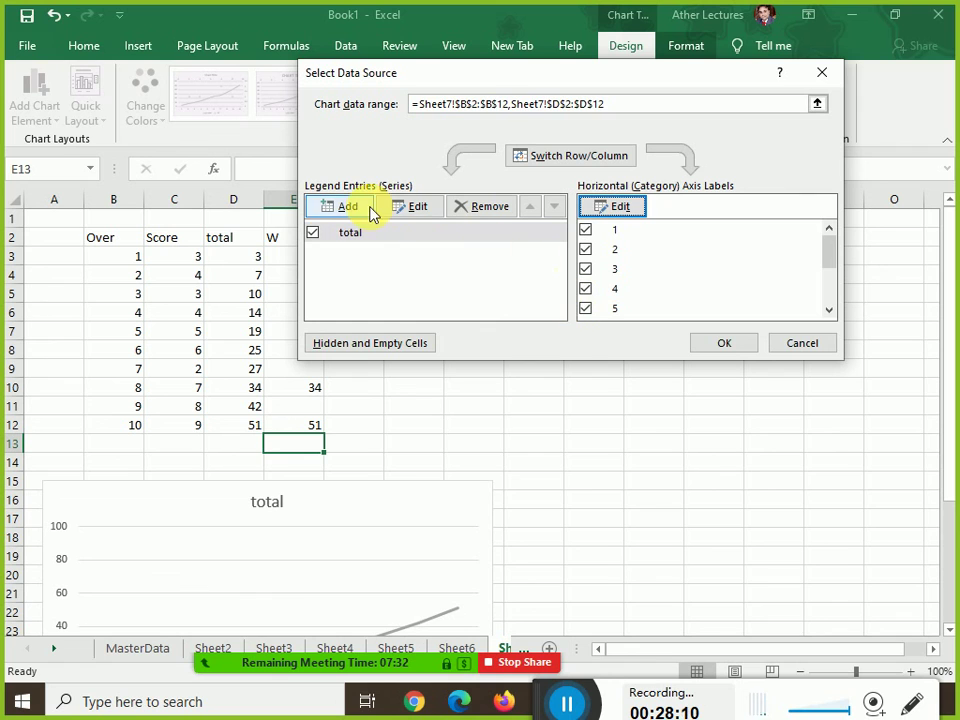
# Apply the data source changes, move the total line chart beside the table and deselect it
pyautogui.click(726, 346)
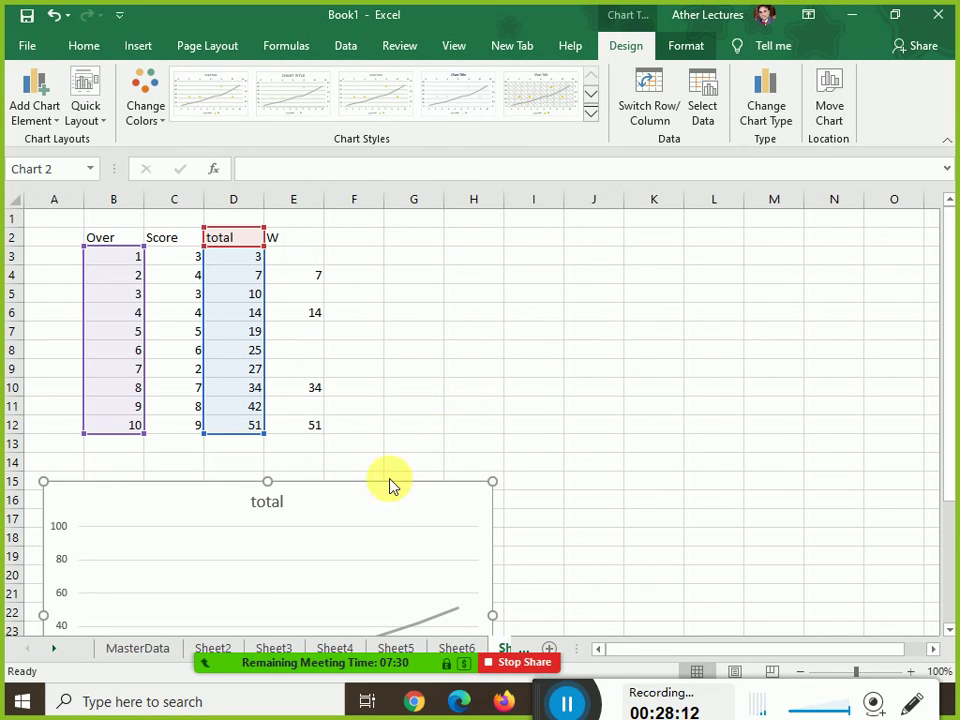
pyautogui.moveTo(394, 501); pyautogui.dragTo(706, 259)
pyautogui.click(534, 537)
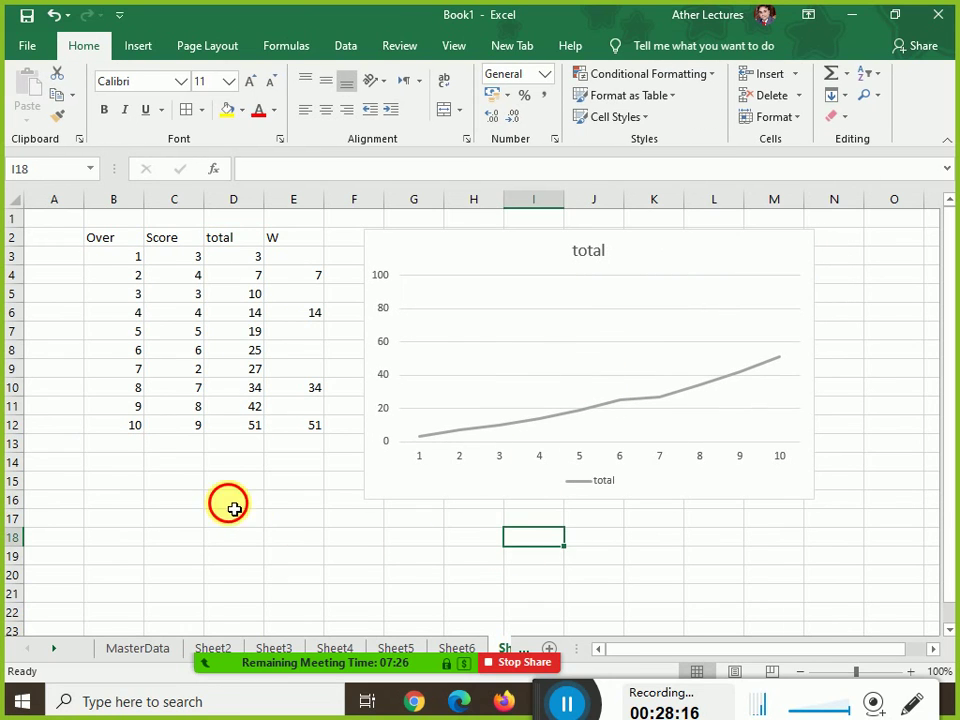
# Insert an empty 2-D clustered column chart and move it directly over the total line chart
pyautogui.click(229, 500)
pyautogui.click(124, 48)
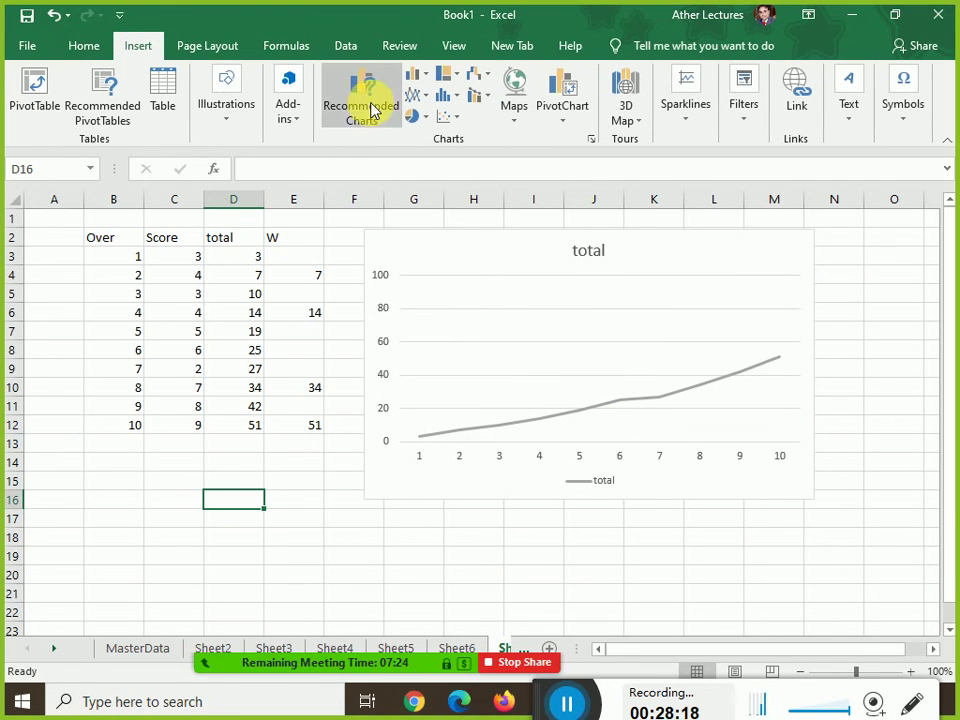
pyautogui.click(420, 79)
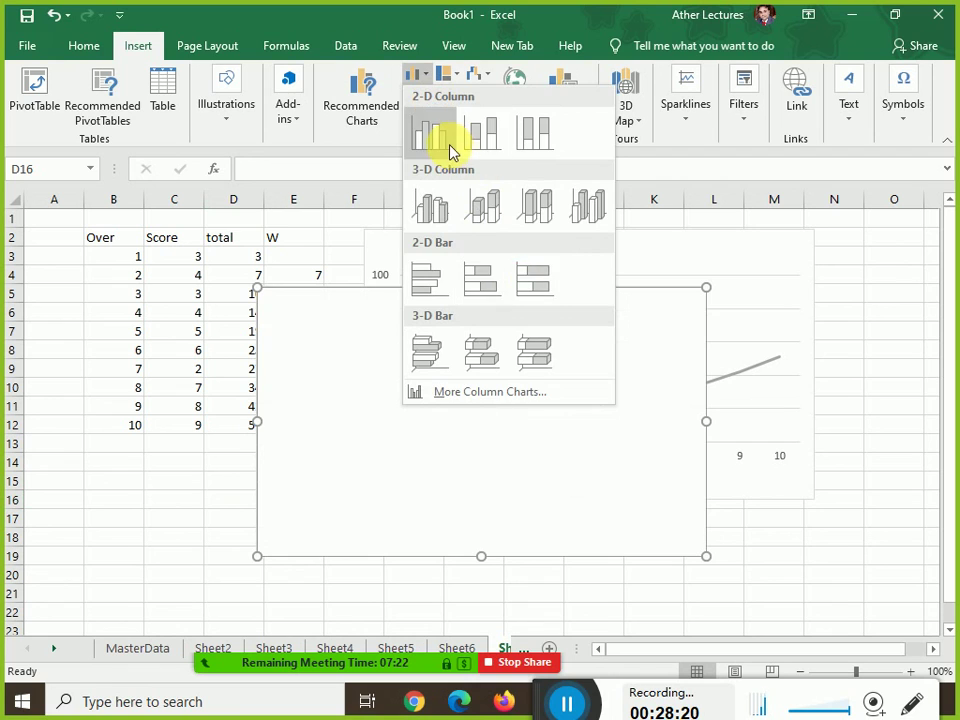
pyautogui.click(507, 268)
pyautogui.moveTo(474, 349); pyautogui.dragTo(564, 291)
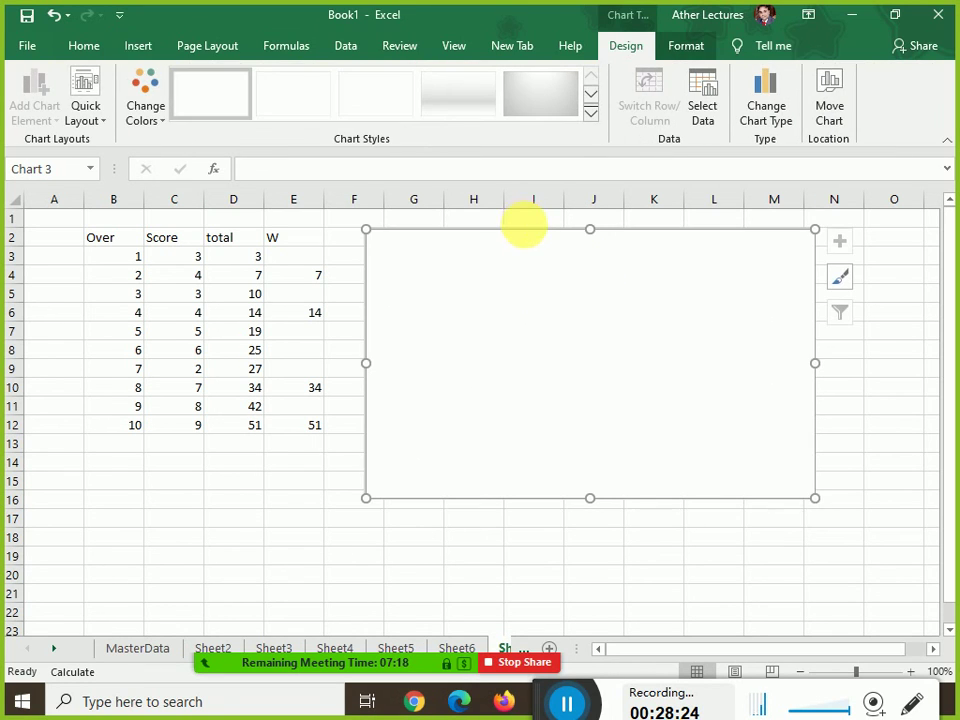
# Set the W column, E2:E12, as the data range of the new chart
pyautogui.click(706, 112)
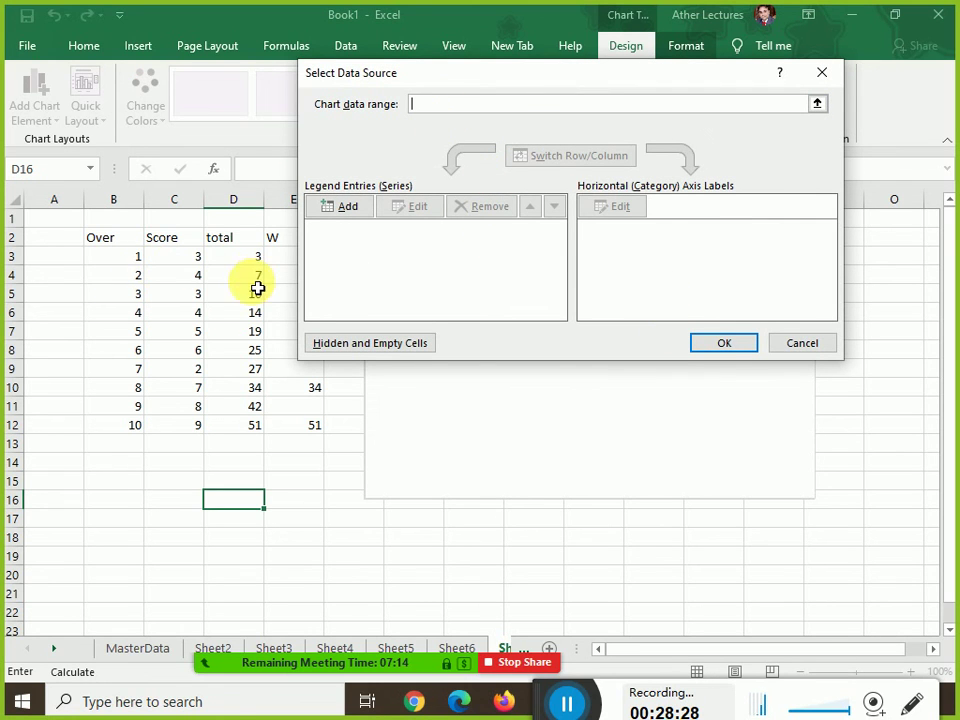
pyautogui.moveTo(286, 248); pyautogui.dragTo(285, 430)
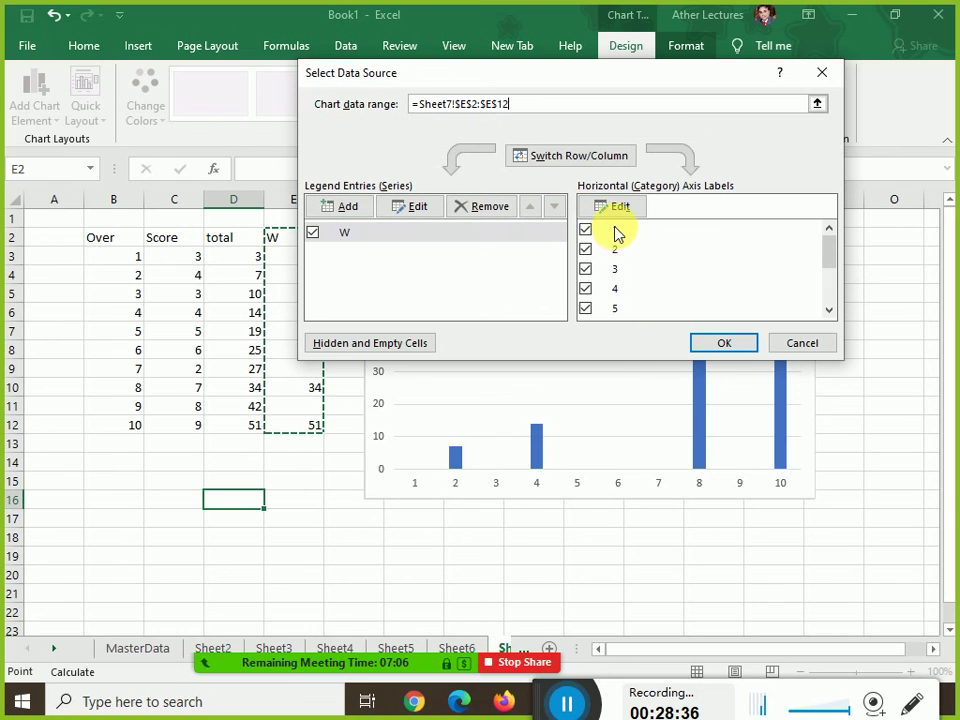
pyautogui.click(722, 344)
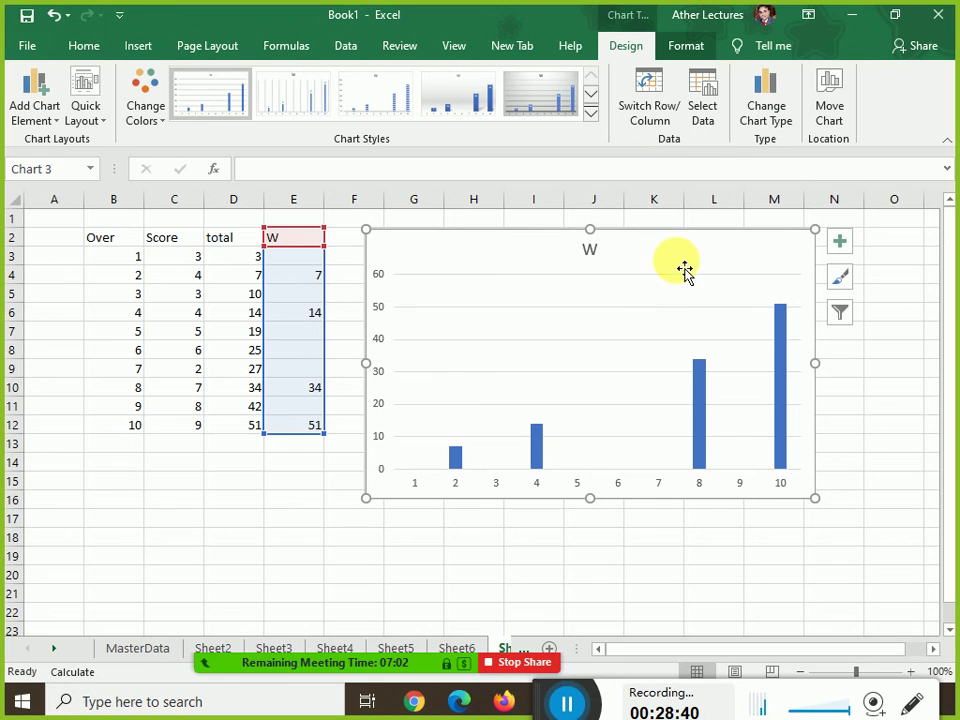
# Change the W column chart to a Line with Markers chart
pyautogui.click(762, 112)
pyautogui.click(270, 206)
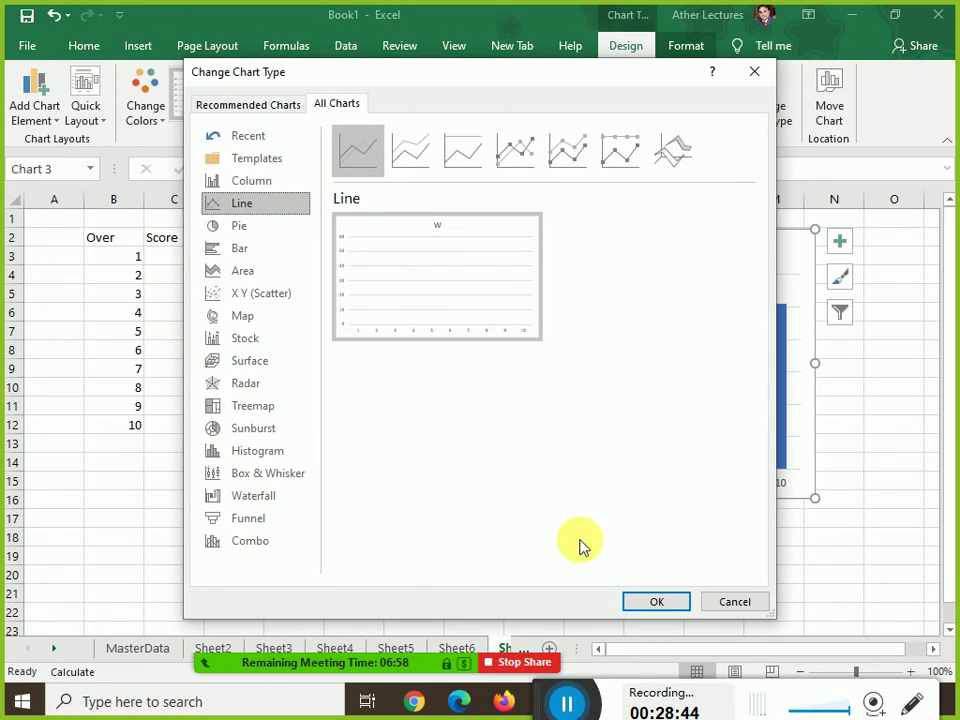
pyautogui.click(518, 168)
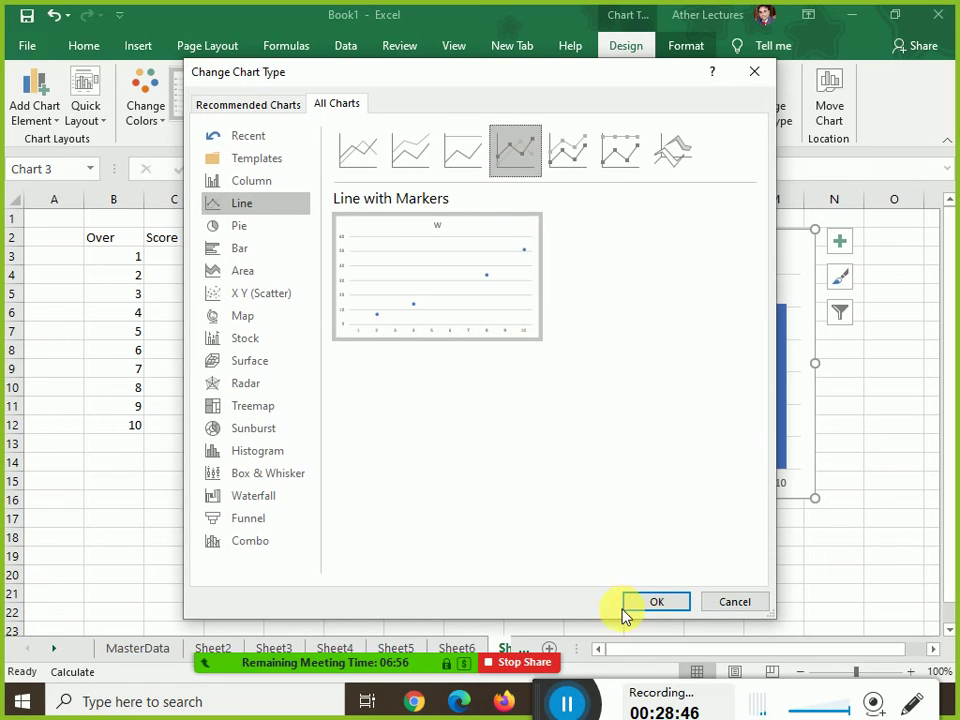
pyautogui.click(656, 601)
# Format the W chart area with no border line and no fill
pyautogui.rightClick(767, 250)
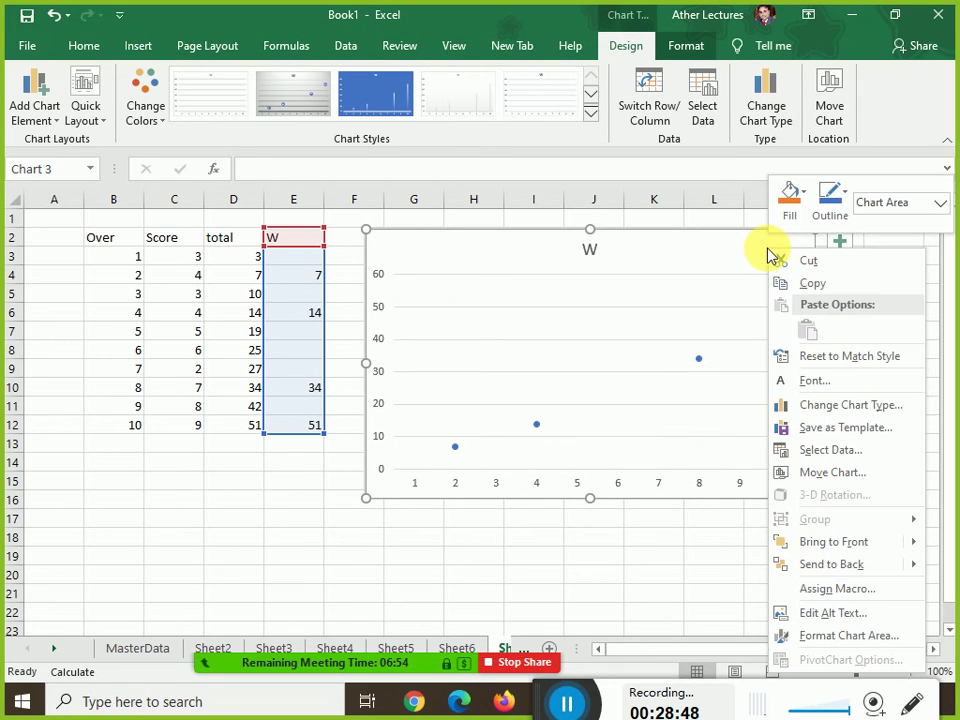
pyautogui.click(826, 636)
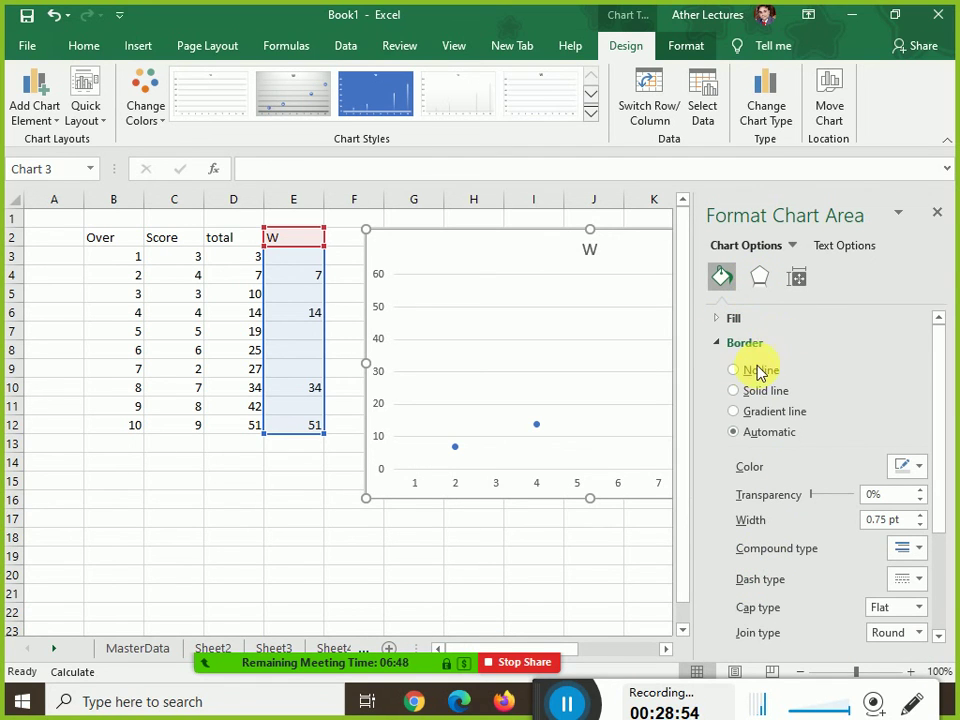
pyautogui.click(758, 370)
pyautogui.click(730, 320)
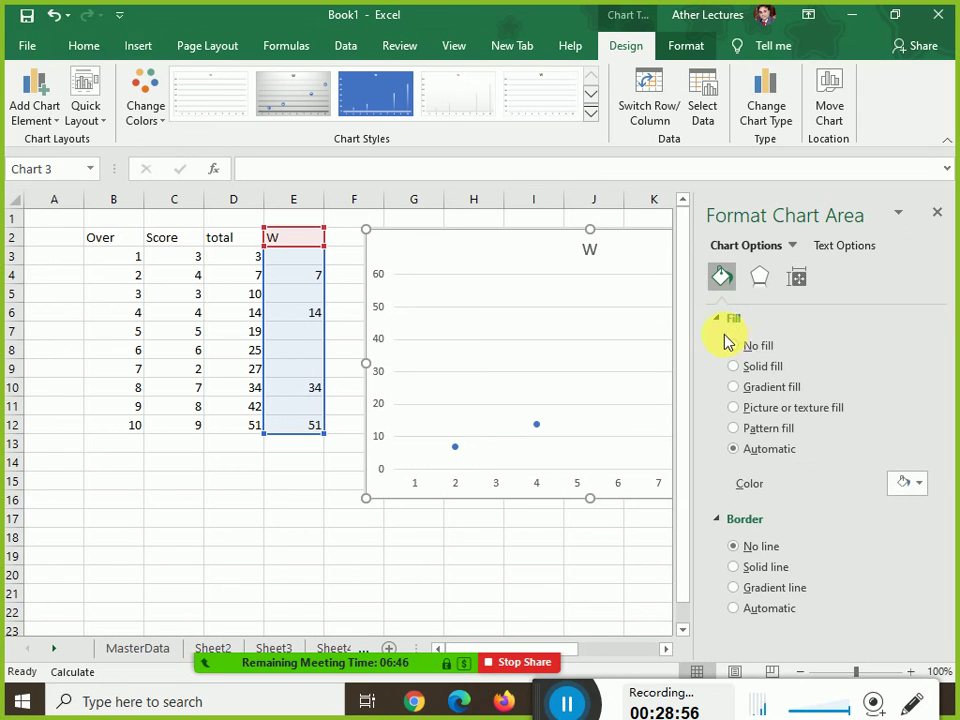
pyautogui.click(735, 347)
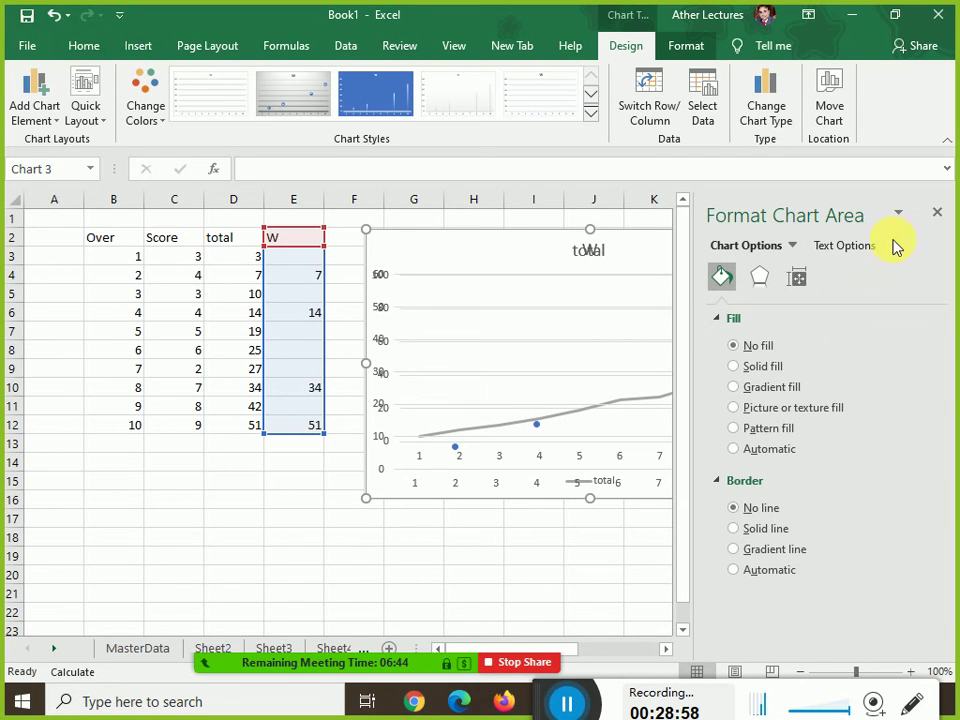
pyautogui.click(937, 214)
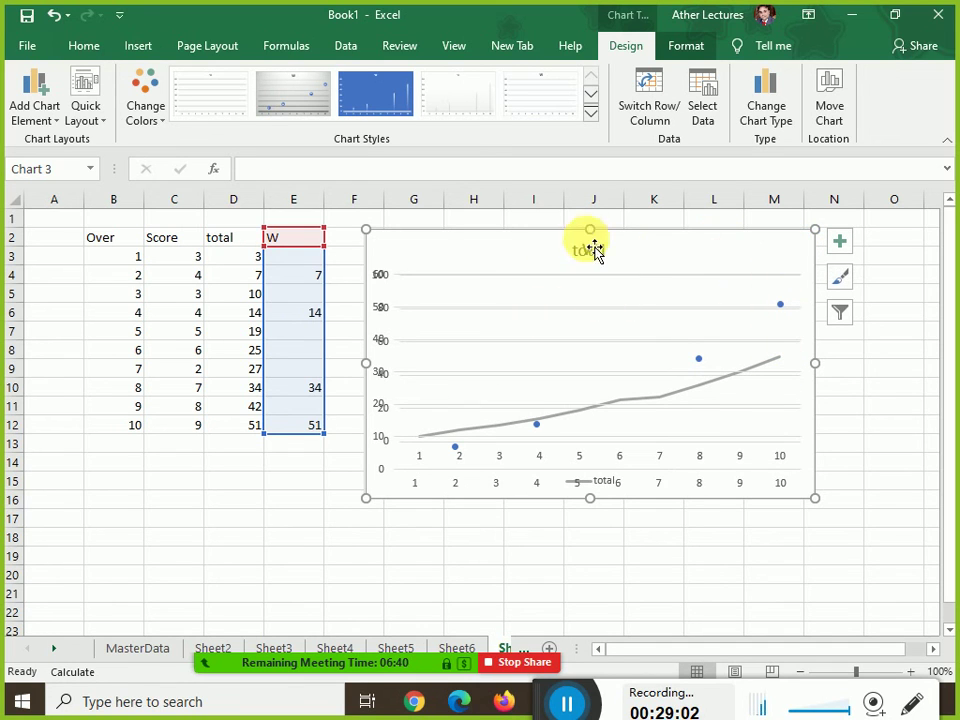
# Offset the W chart from the total chart and set its vertical axis maximum to 100 and major unit to 20
pyautogui.moveTo(529, 251); pyautogui.dragTo(551, 264)
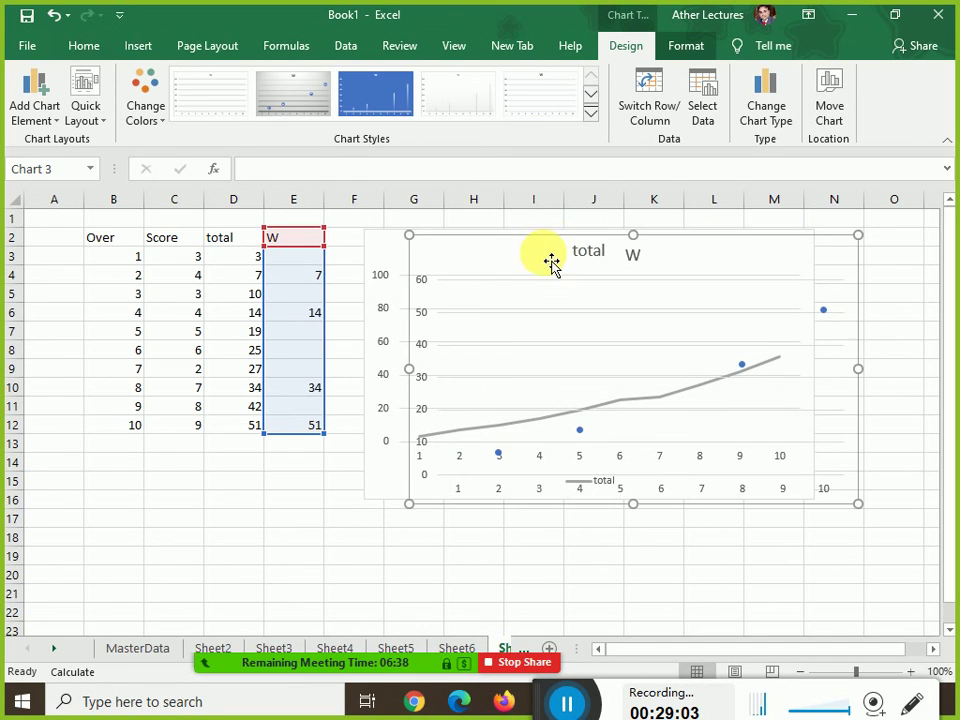
pyautogui.click(421, 287)
pyautogui.doubleClick(421, 287)
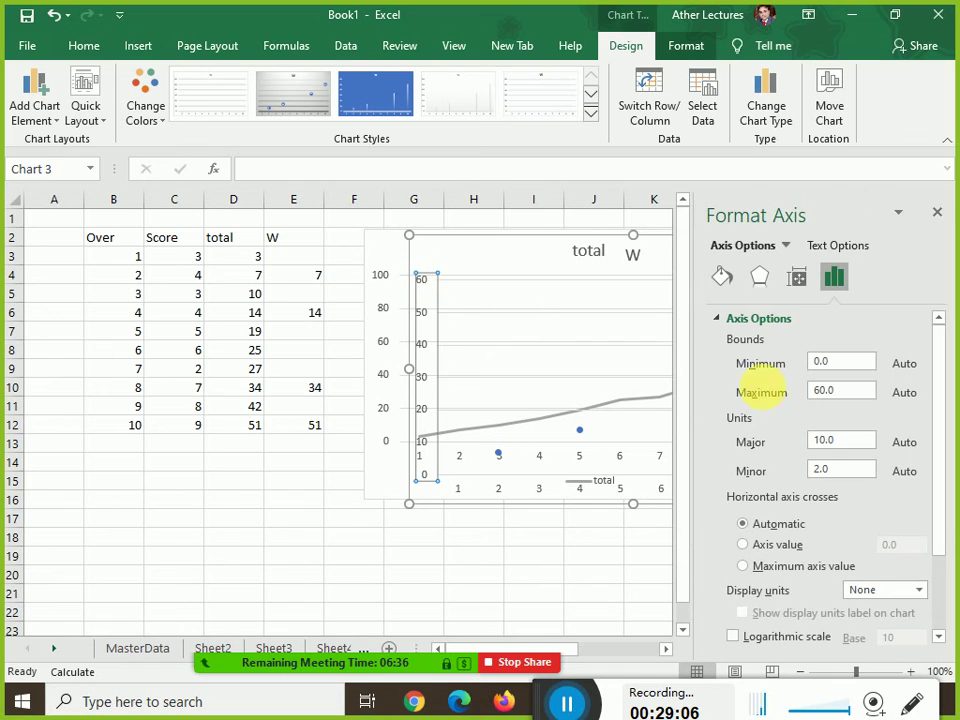
pyautogui.moveTo(843, 392); pyautogui.dragTo(757, 388)
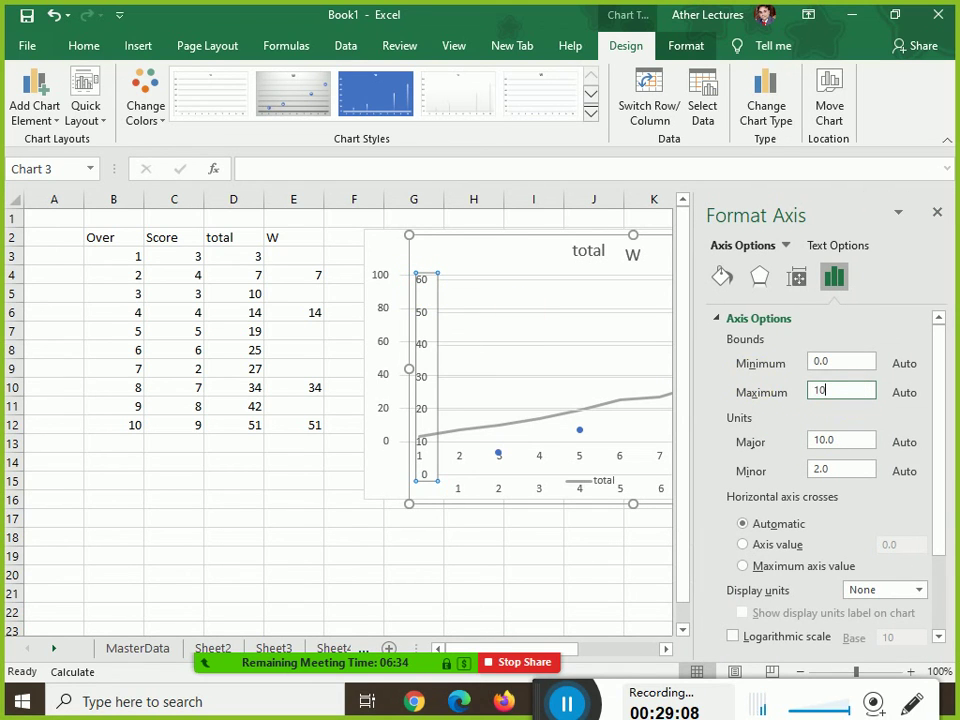
pyautogui.write('100')
pyautogui.click(847, 447)
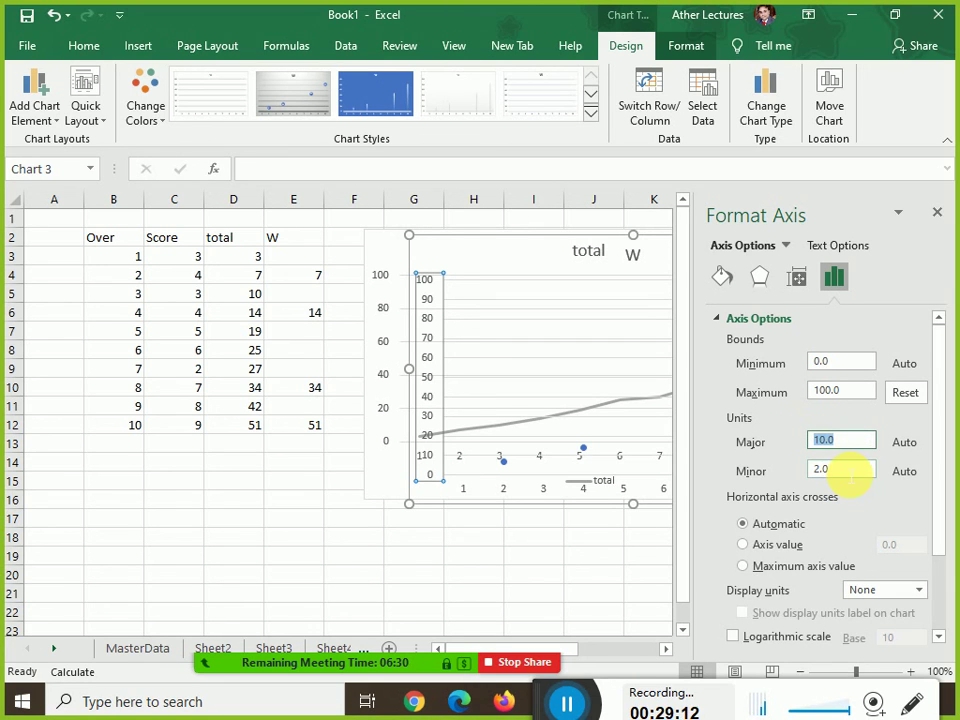
pyautogui.write('20')
pyautogui.click(845, 392)
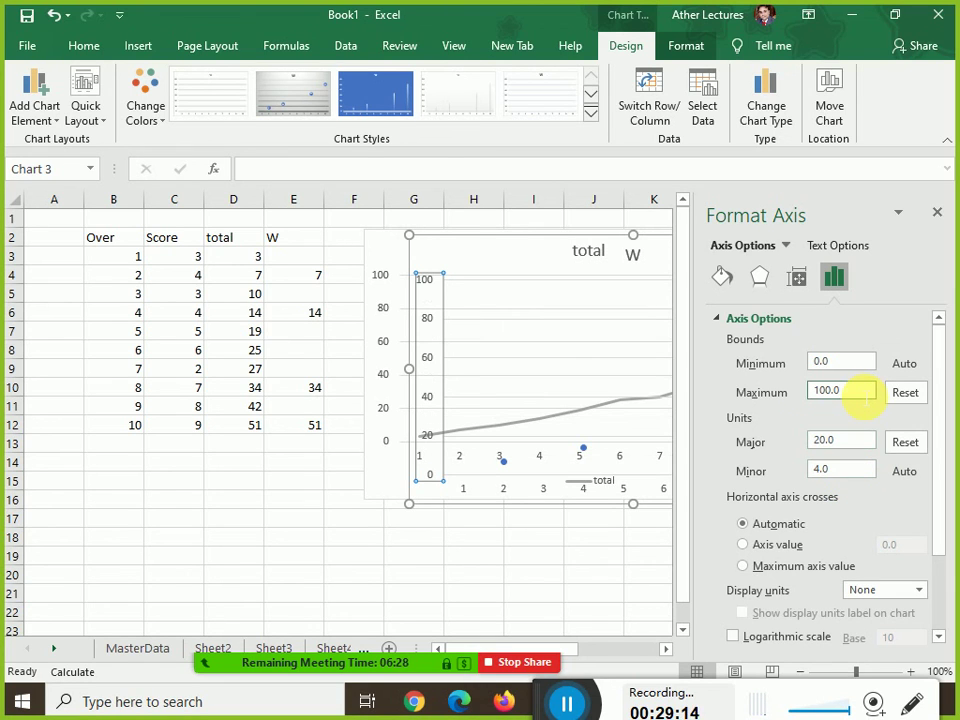
pyautogui.click(939, 218)
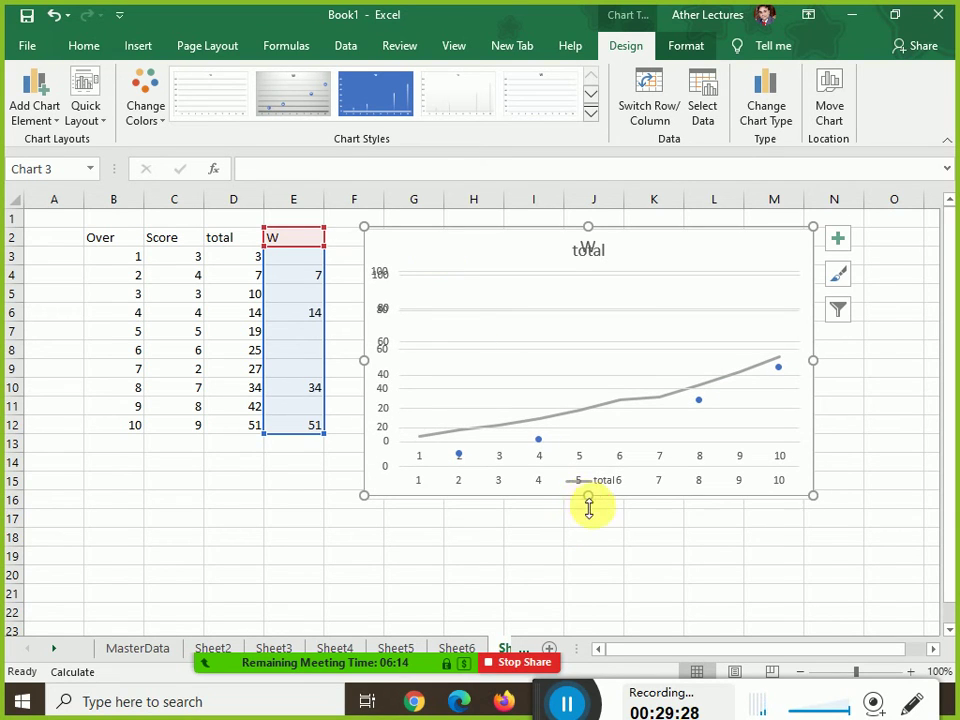
# Shorten both overlaid charts slightly and try to line up the W markers with the total line by shifting the W plot area
pyautogui.click(540, 502)
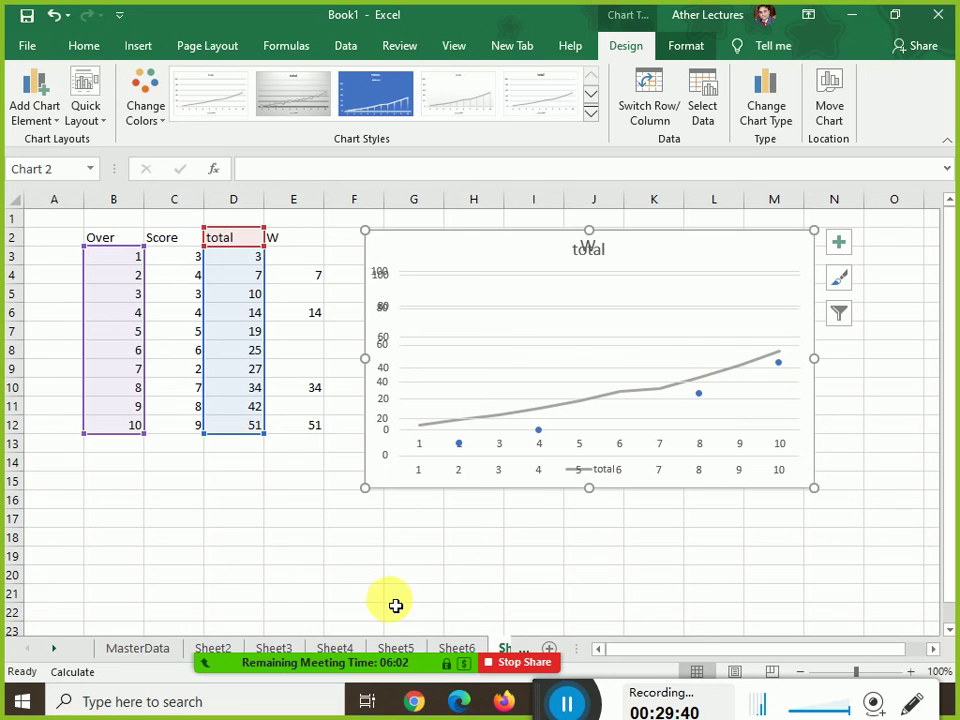
pyautogui.click(528, 257)
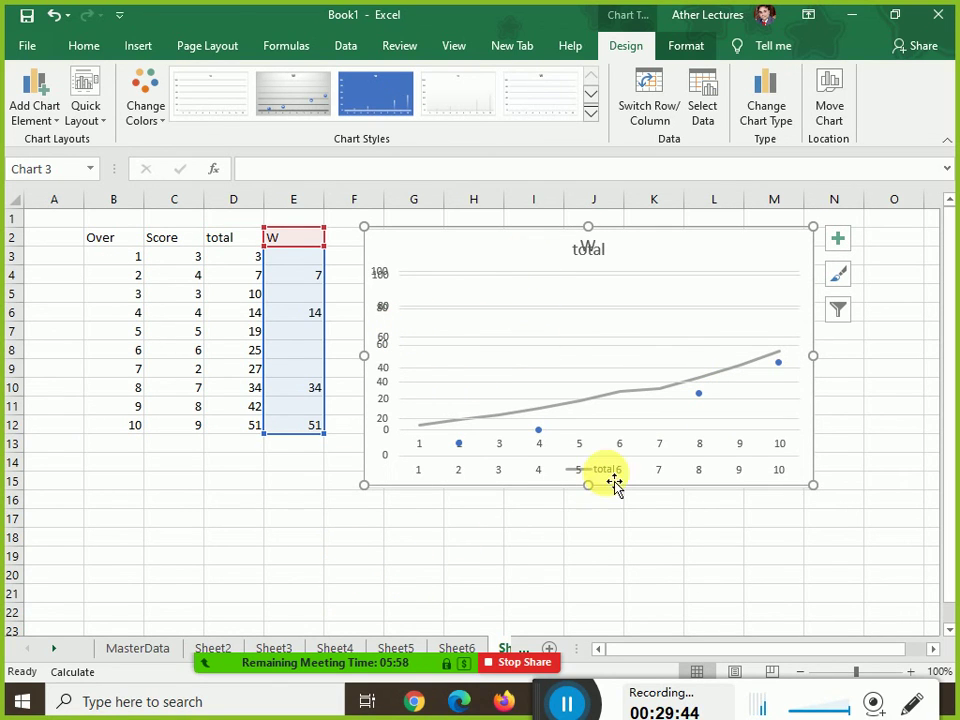
pyautogui.click(617, 270)
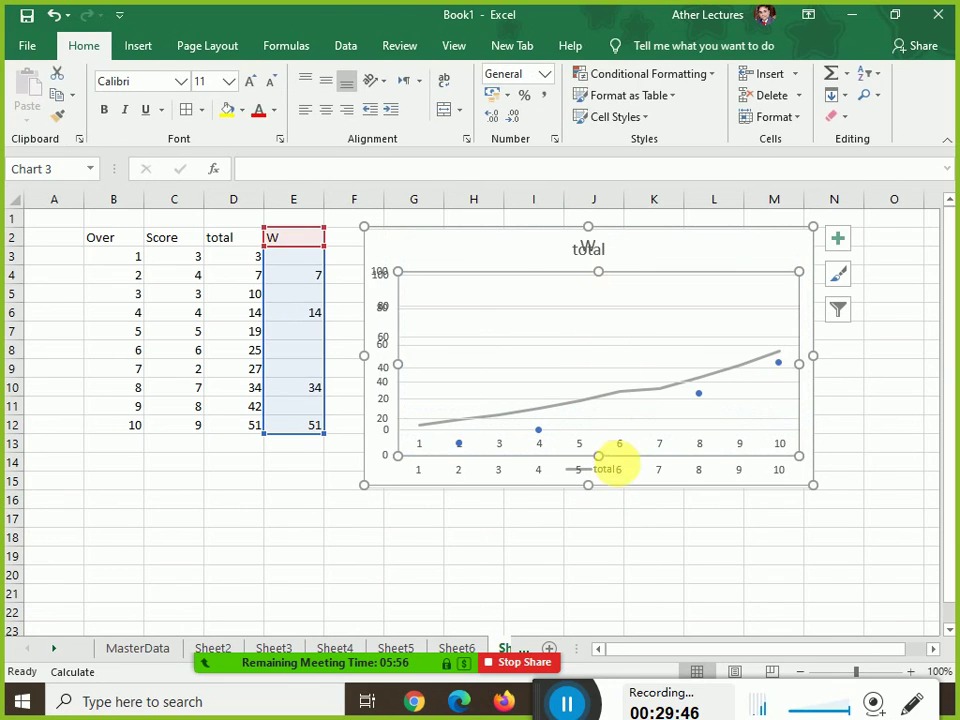
pyautogui.click(621, 487)
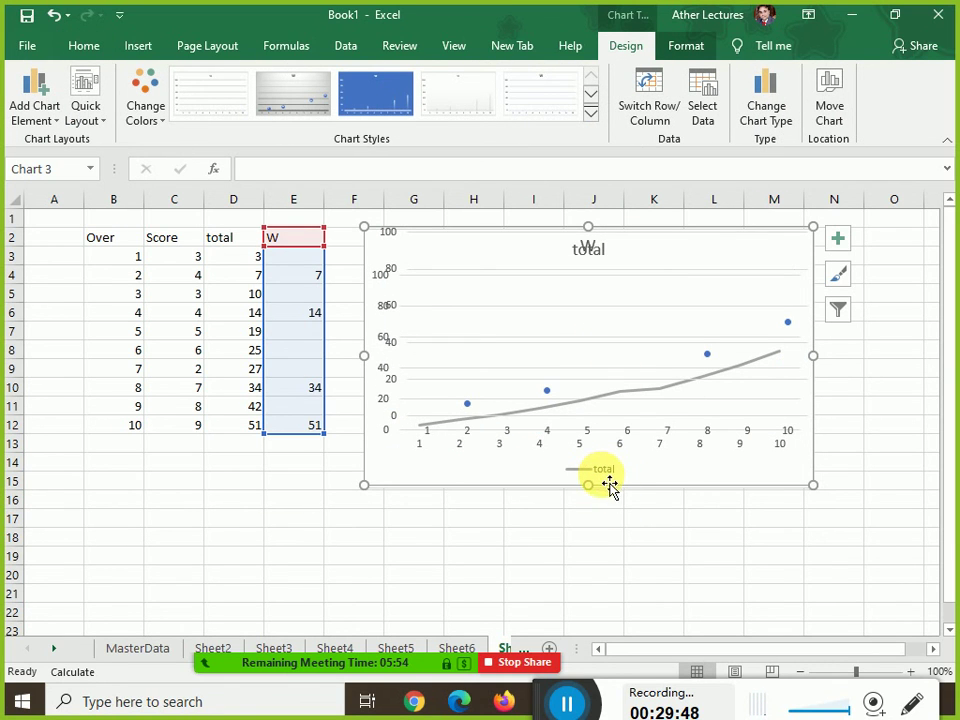
pyautogui.click(599, 481)
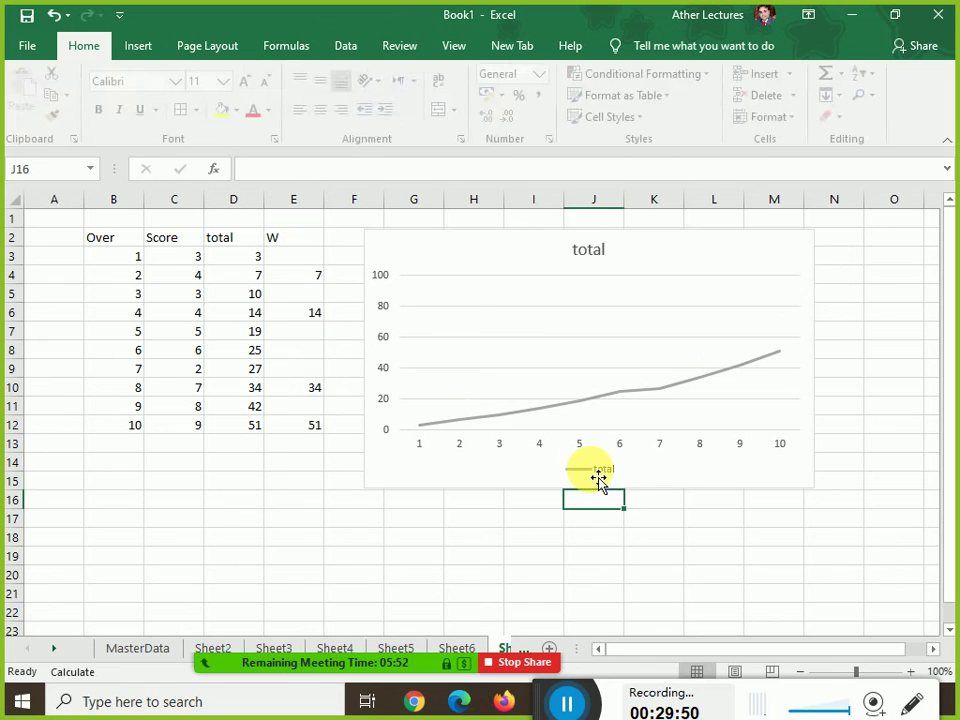
pyautogui.click(615, 357)
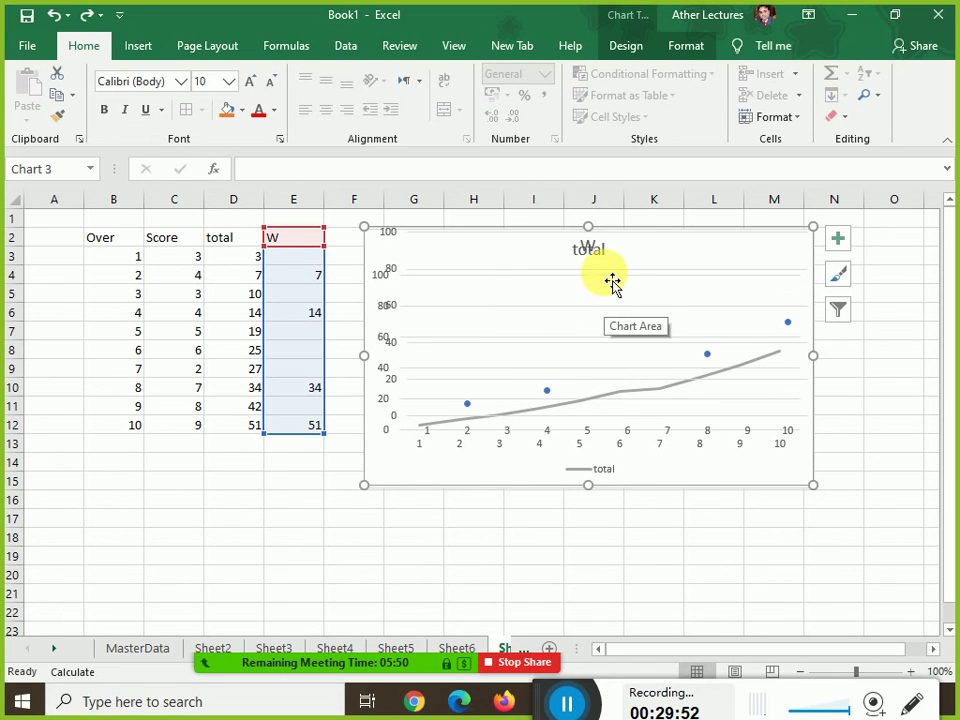
pyautogui.click(639, 253)
pyautogui.click(463, 285)
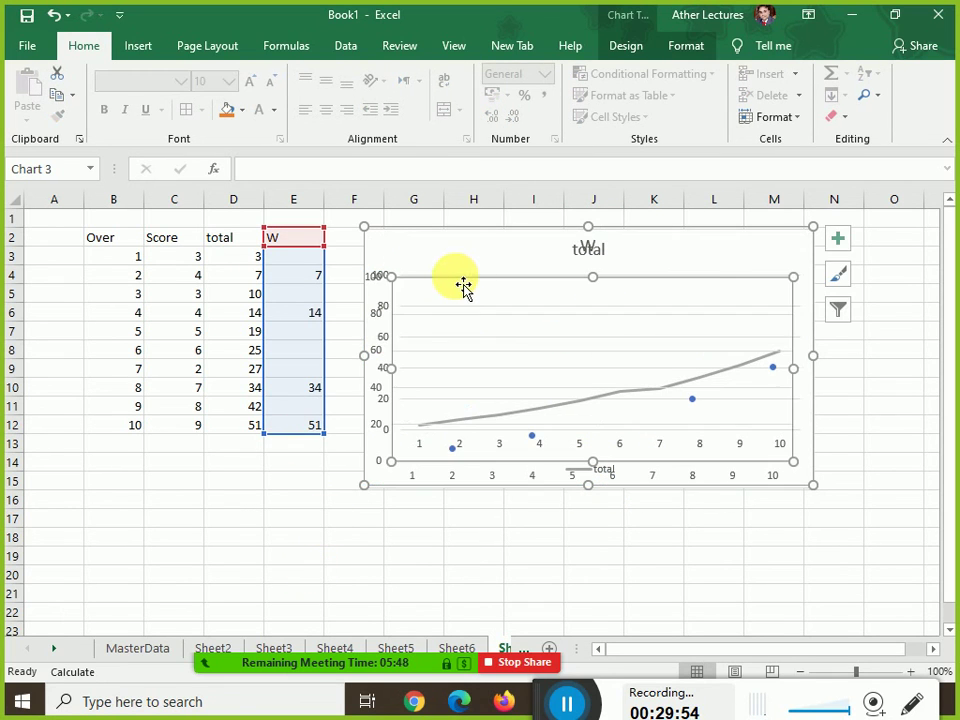
# Move the W chart aside over the data table and delete the total chart's legend
pyautogui.moveTo(370, 245); pyautogui.dragTo(100, 252)
pyautogui.click(597, 476)
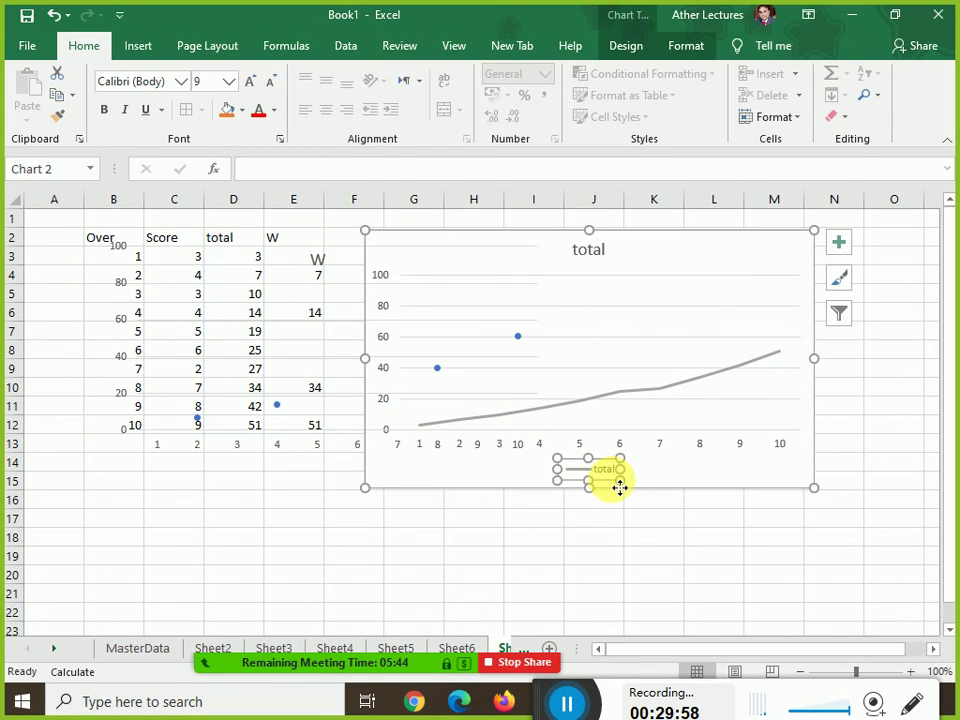
pyautogui.press('Escape')
# Move the W chart back over the total chart so its markers sit on the total line, and deselect it
pyautogui.click(173, 290)
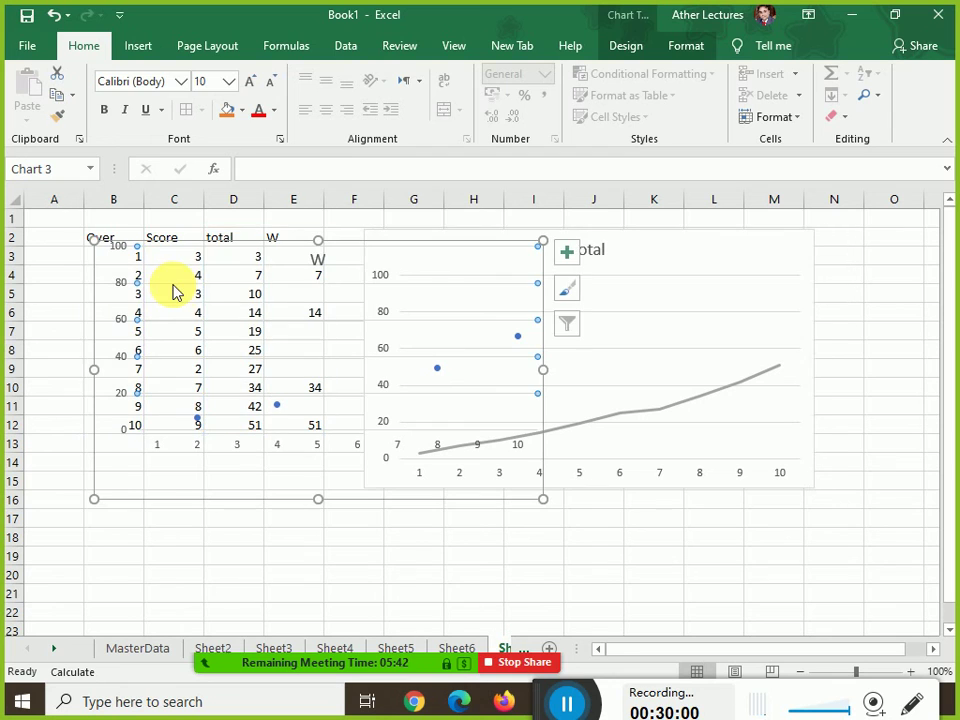
pyautogui.click(369, 254)
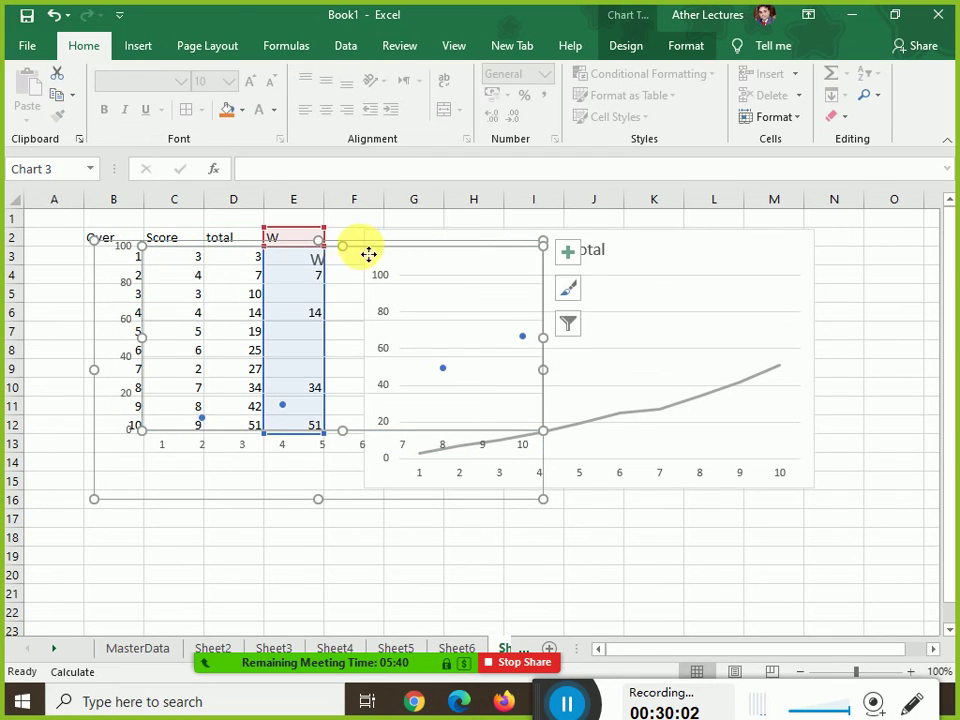
pyautogui.moveTo(369, 251)
pyautogui.mouseDown()
pyautogui.moveTo(643, 249)
pyautogui.moveTo(626, 259)
pyautogui.moveTo(624, 280)
pyautogui.mouseUp()
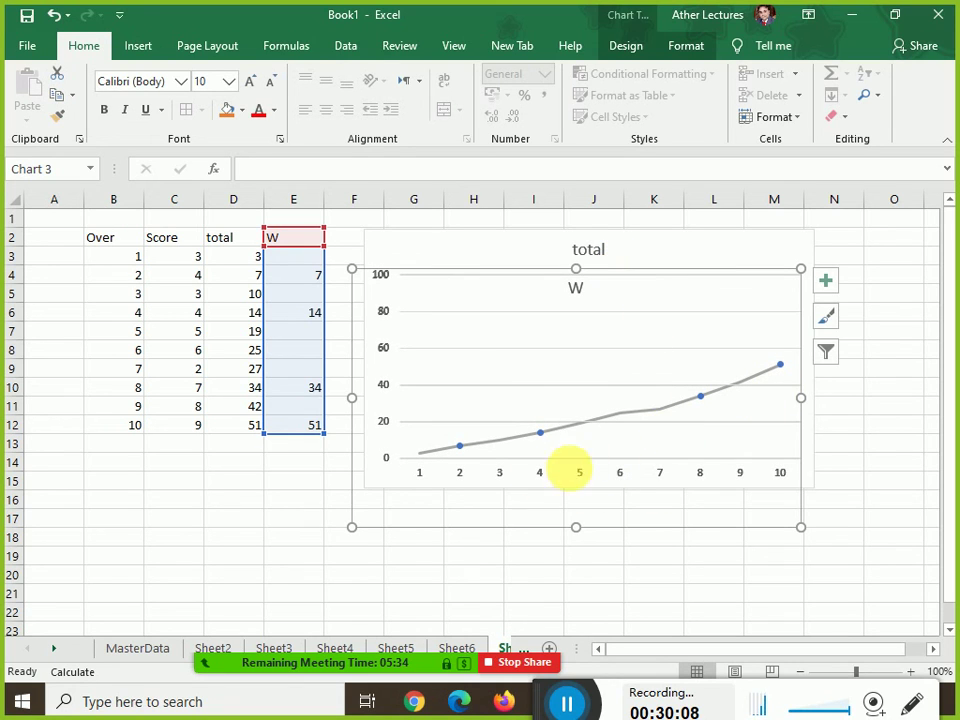
pyautogui.click(299, 540)
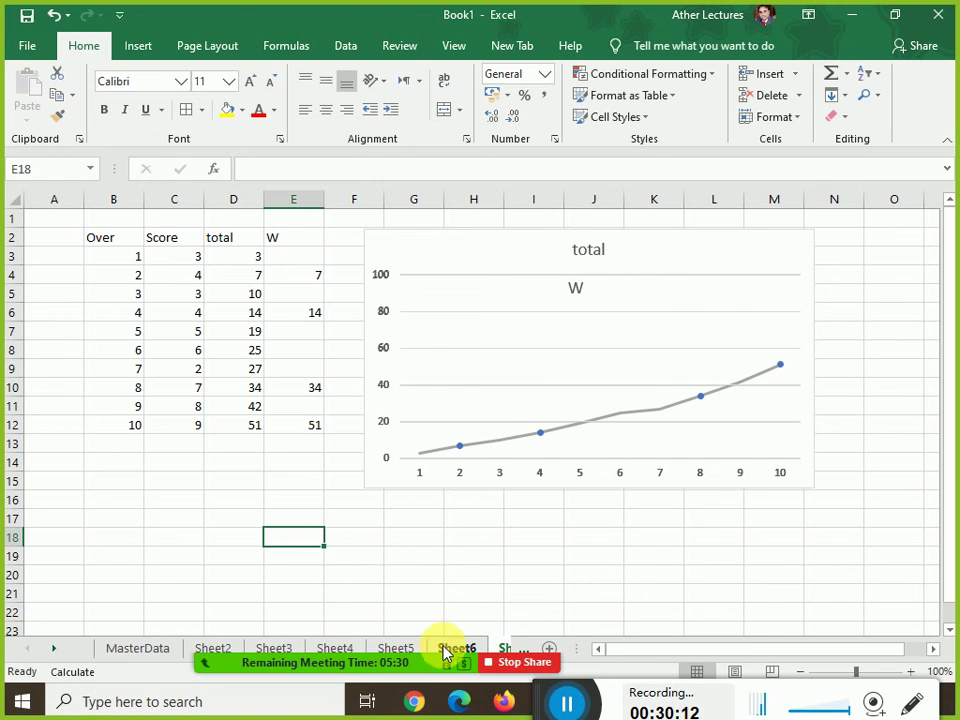
# Look back through Sheet6, Sheet5 and Sheet4, and examine the Product 1 column chart and its data on Sheet5
pyautogui.click(446, 648)
pyautogui.click(400, 649)
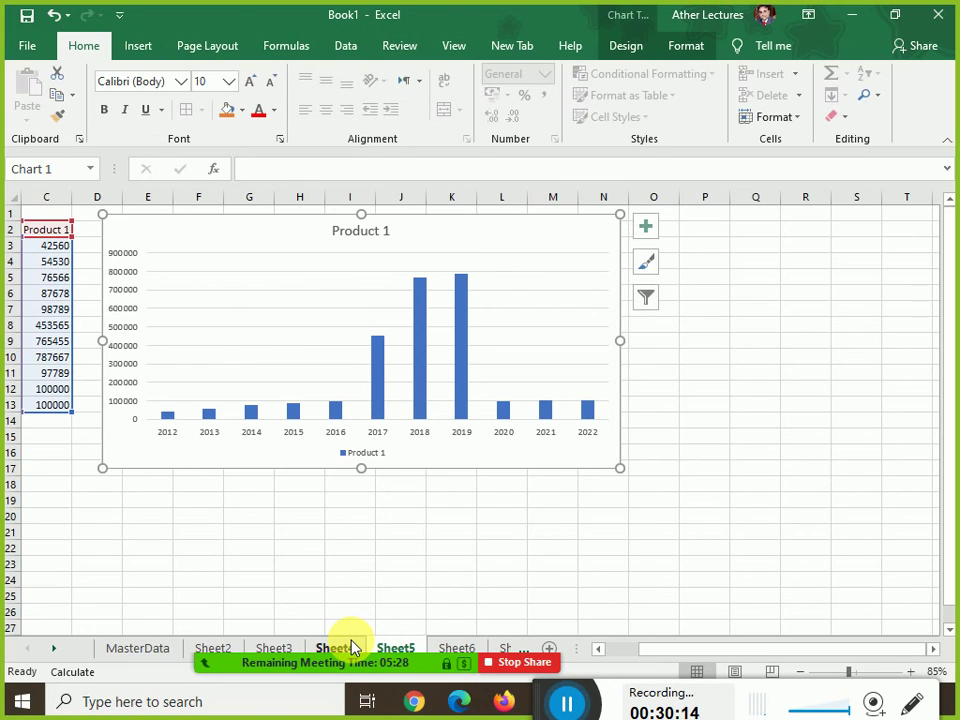
pyautogui.click(352, 647)
pyautogui.click(408, 648)
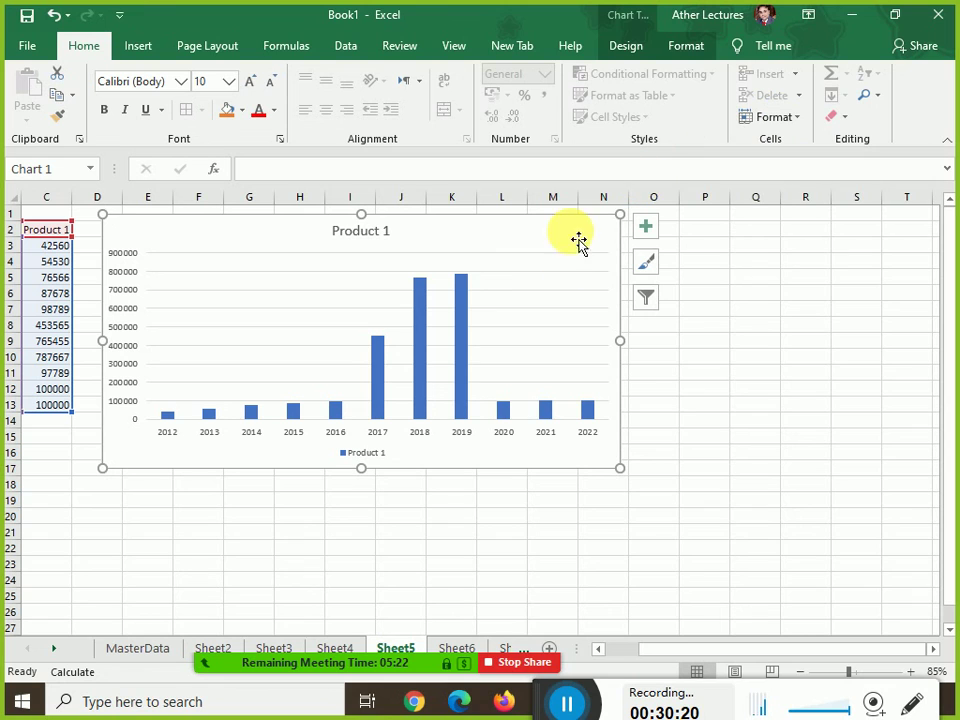
pyautogui.click(686, 46)
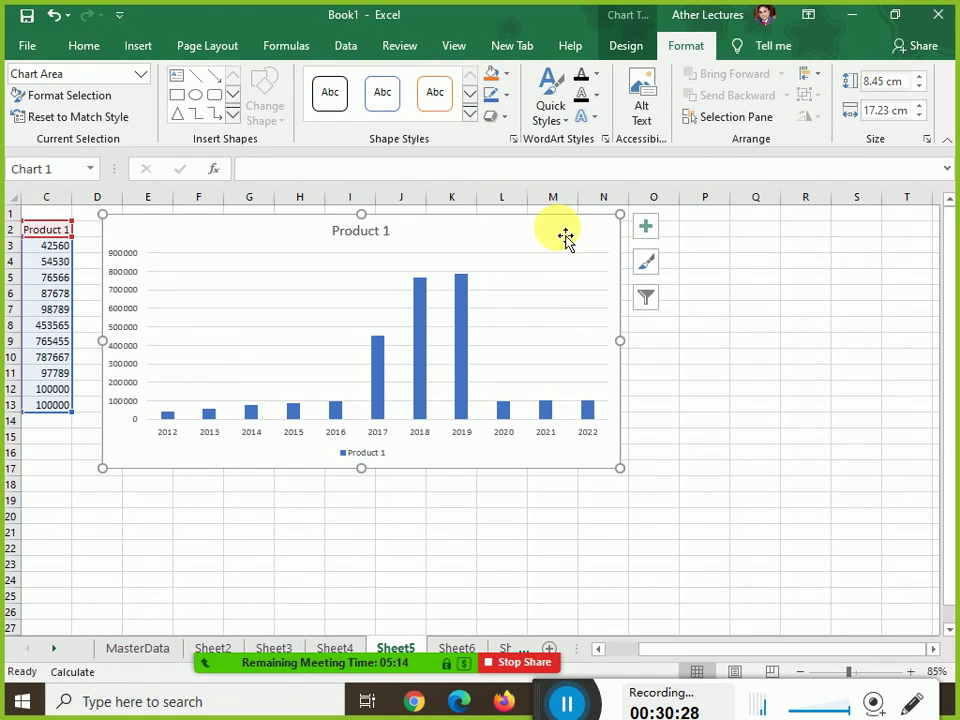
pyautogui.moveTo(604, 550); pyautogui.dragTo(12, 536)
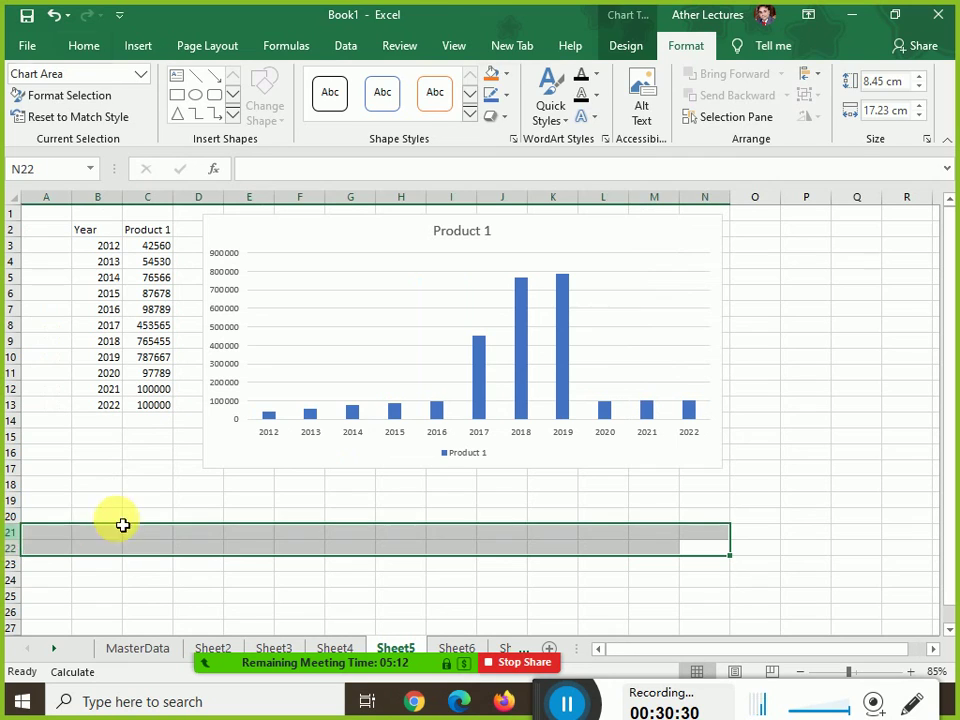
pyautogui.click(130, 518)
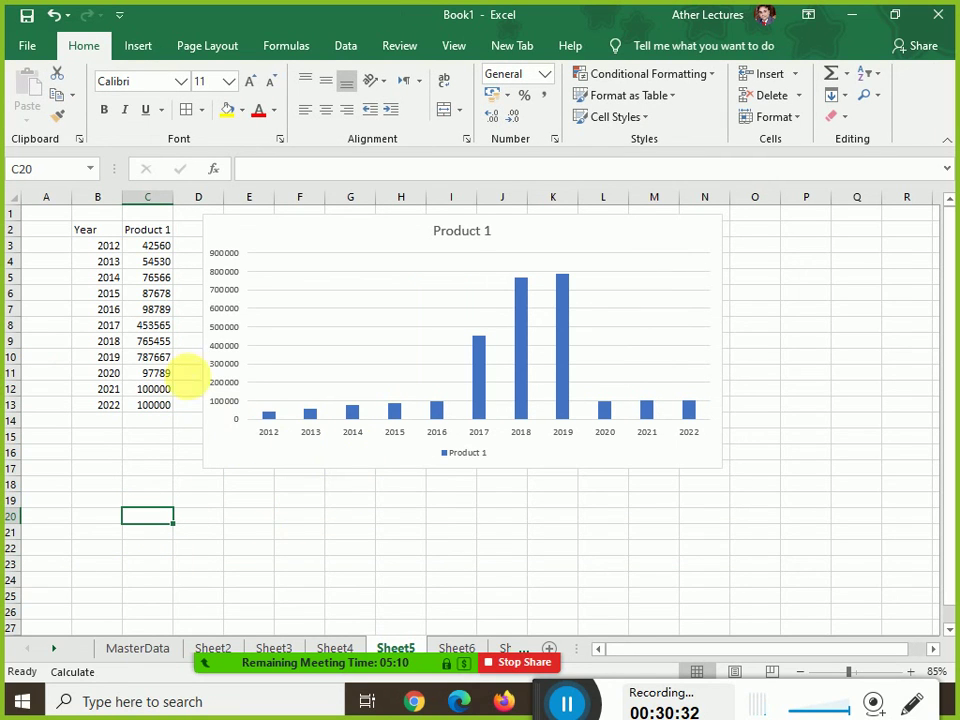
pyautogui.moveTo(147, 309); pyautogui.dragTo(150, 357)
# Review the MasterData and Sheet2 sheets and inspect the linked Rep and Total cells behind the Sales of Employees chart on Sheet3
pyautogui.click(143, 655)
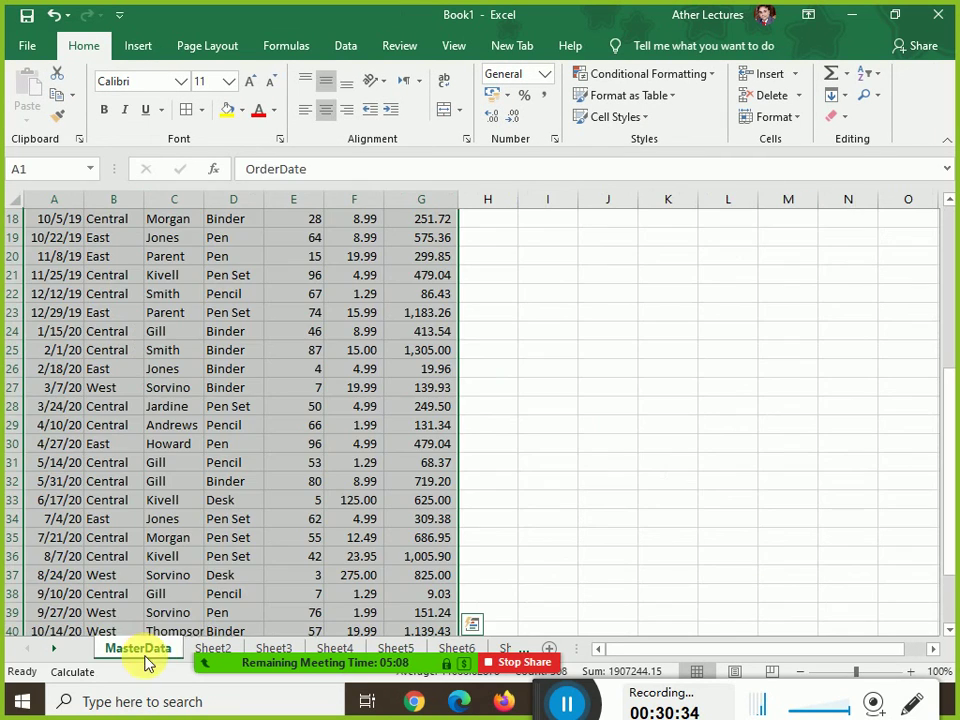
pyautogui.scroll(5, 301, 476)
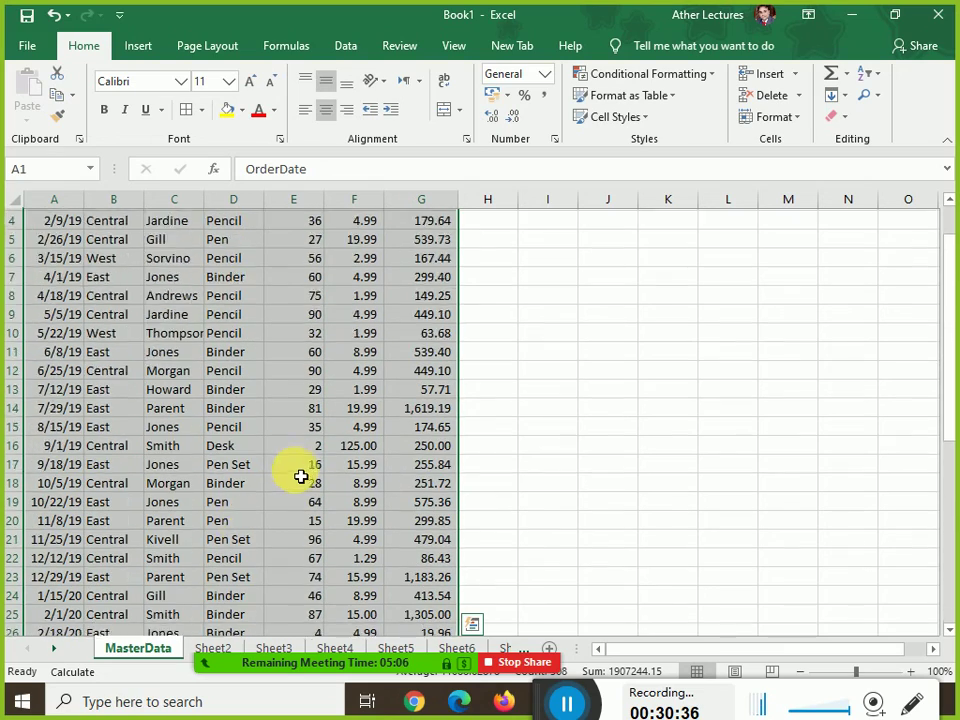
pyautogui.click(213, 650)
pyautogui.click(286, 651)
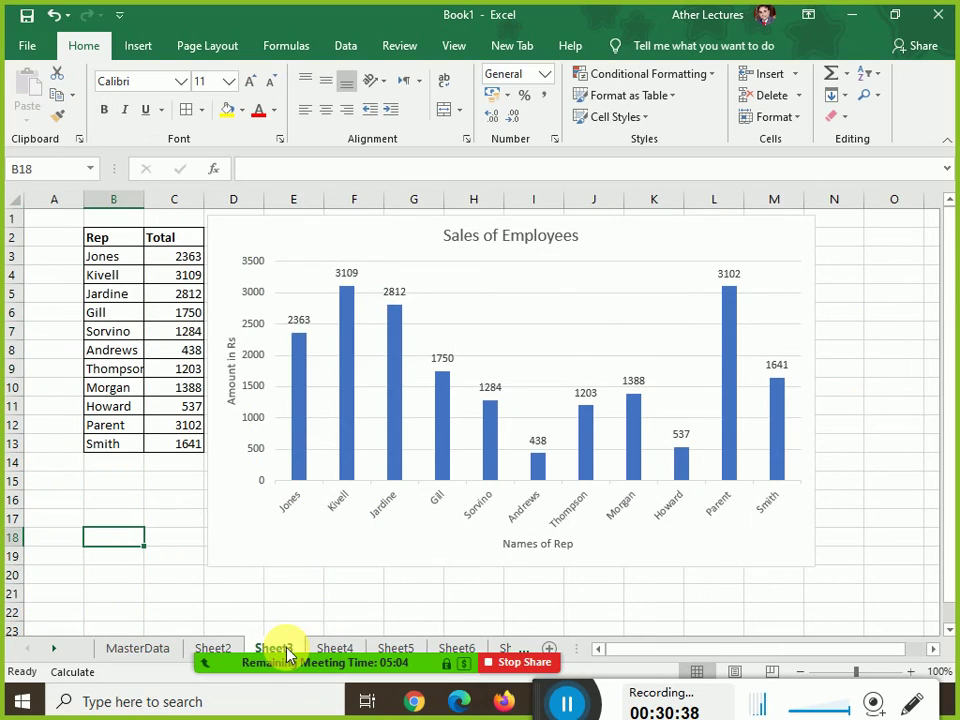
pyautogui.click(184, 297)
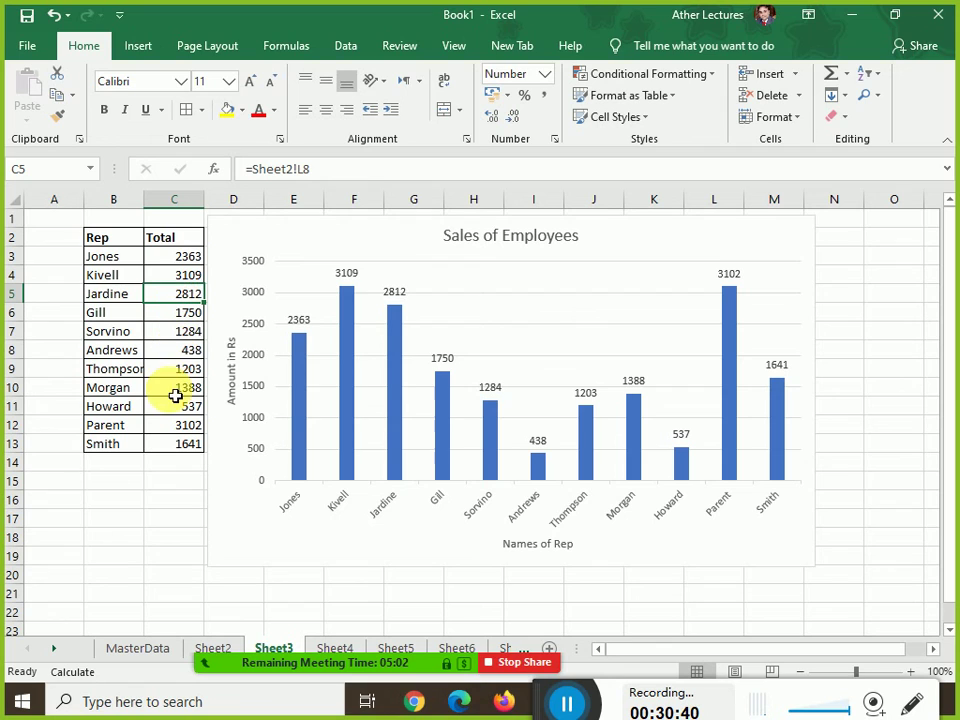
pyautogui.click(165, 261)
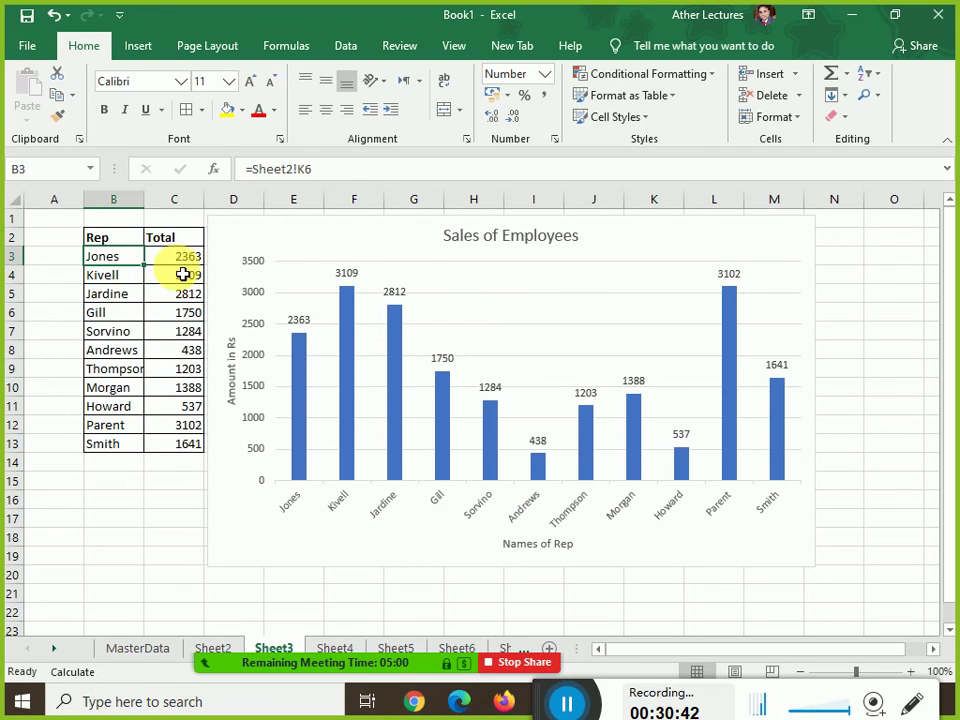
# Look over Sheet2 and Sheet3, and set the first order's Total in cell G2 of MasterData to 50000
pyautogui.click(137, 649)
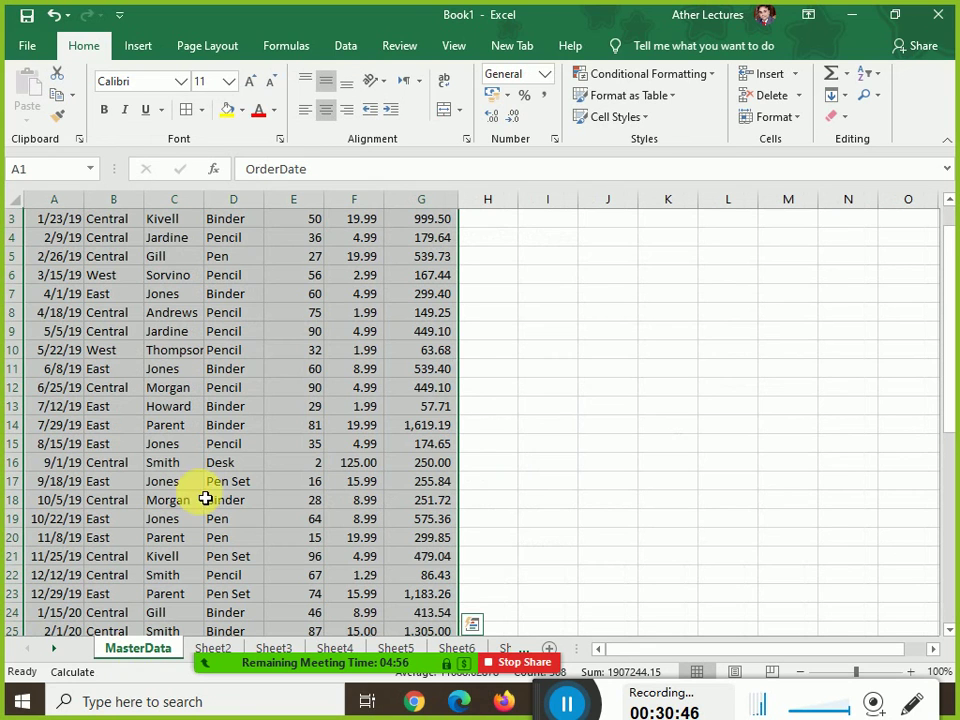
pyautogui.click(214, 649)
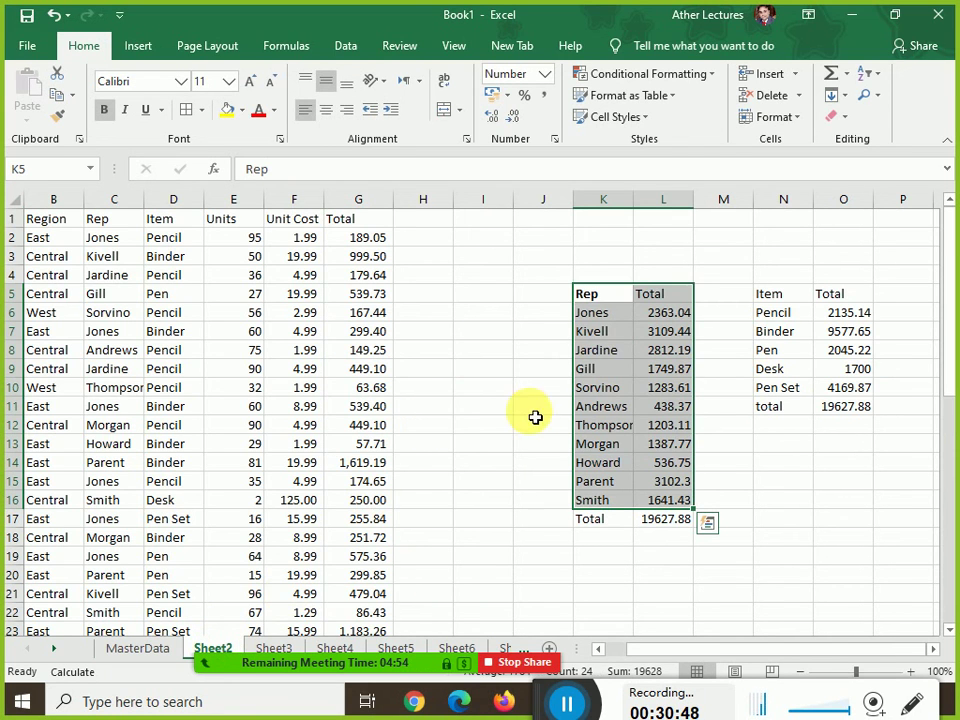
pyautogui.click(282, 649)
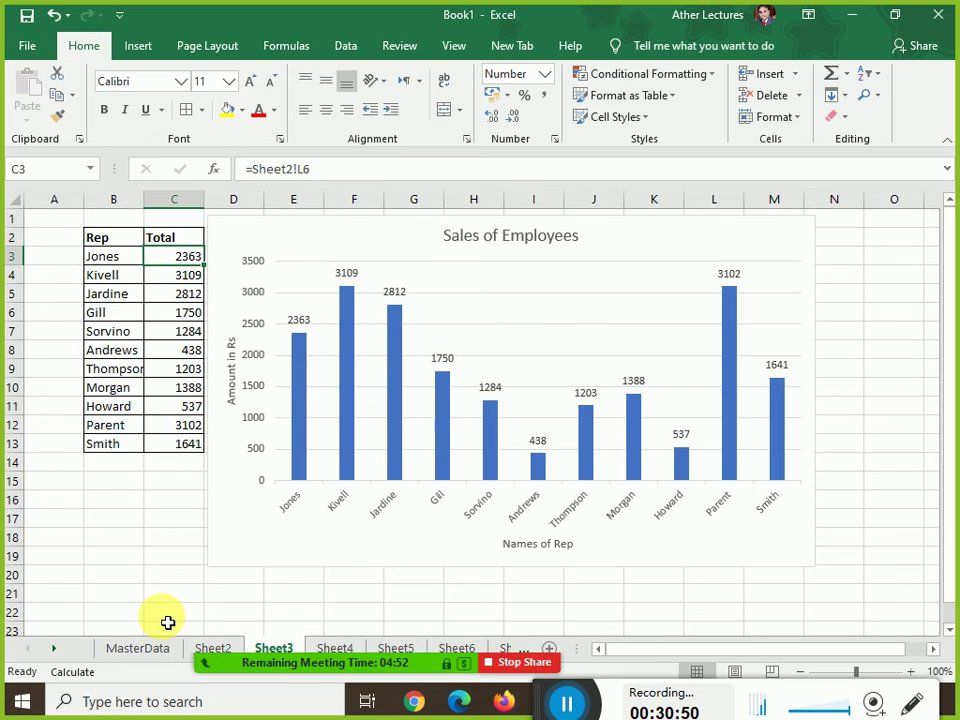
pyautogui.click(142, 651)
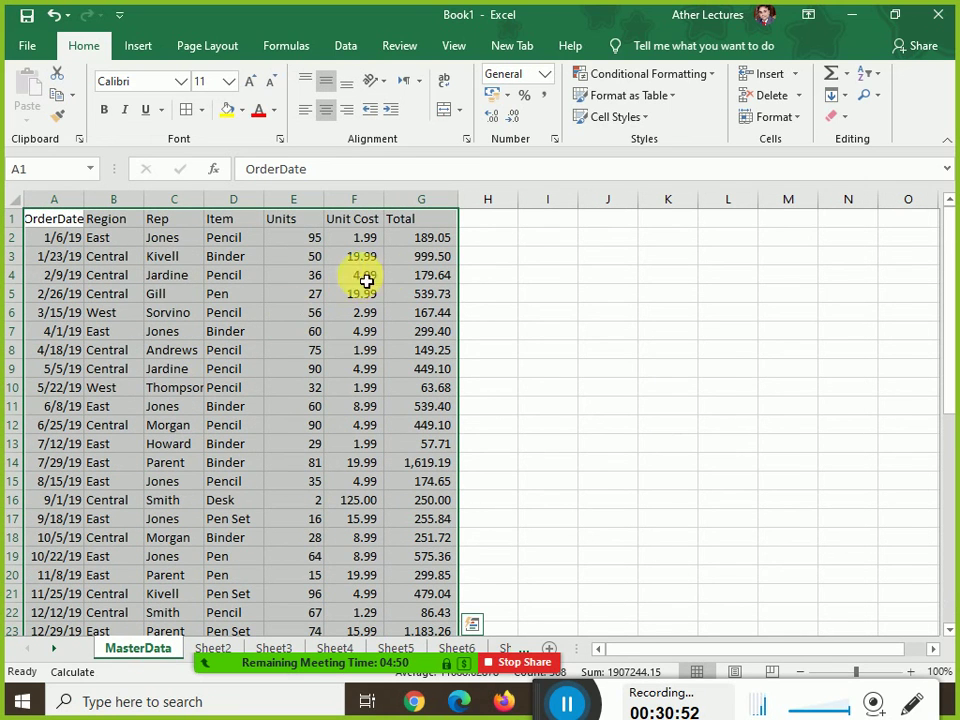
pyautogui.click(455, 238)
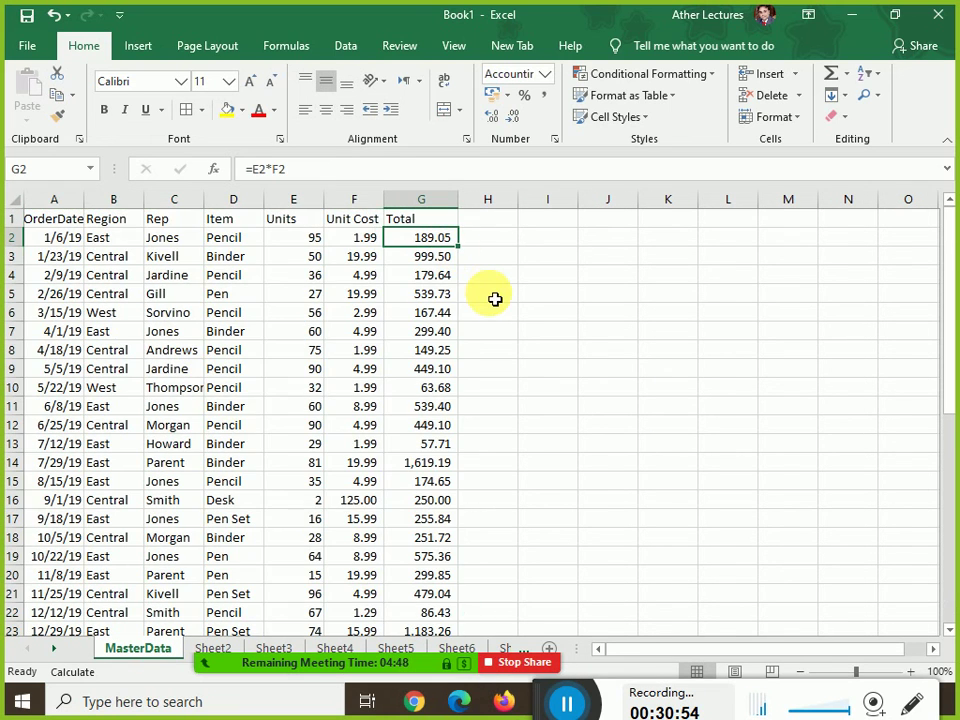
pyautogui.write('50000')
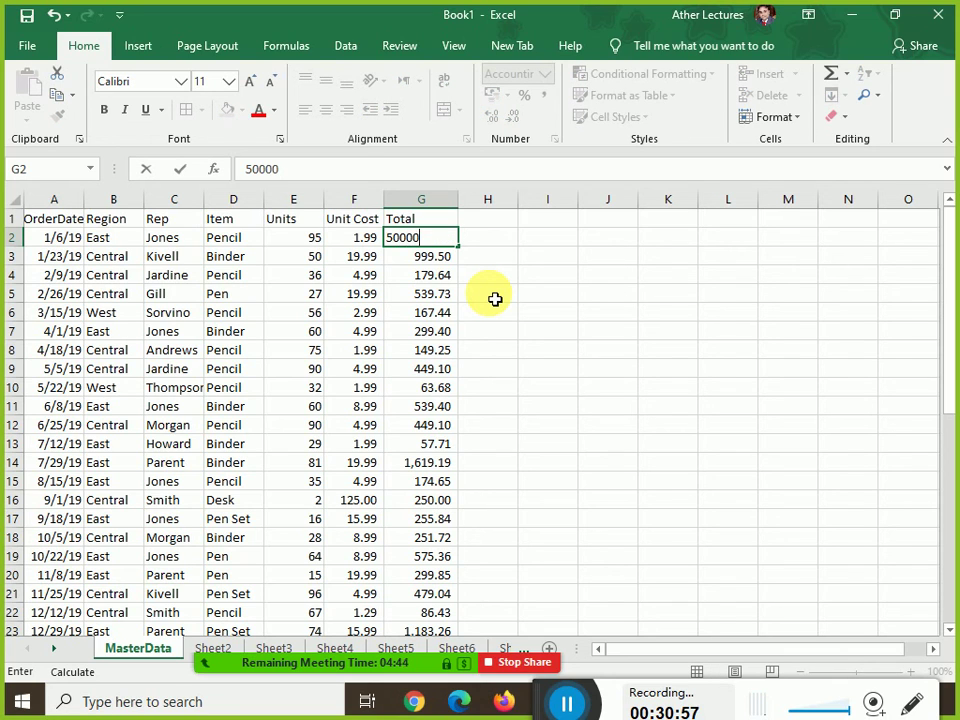
pyautogui.press('Return')
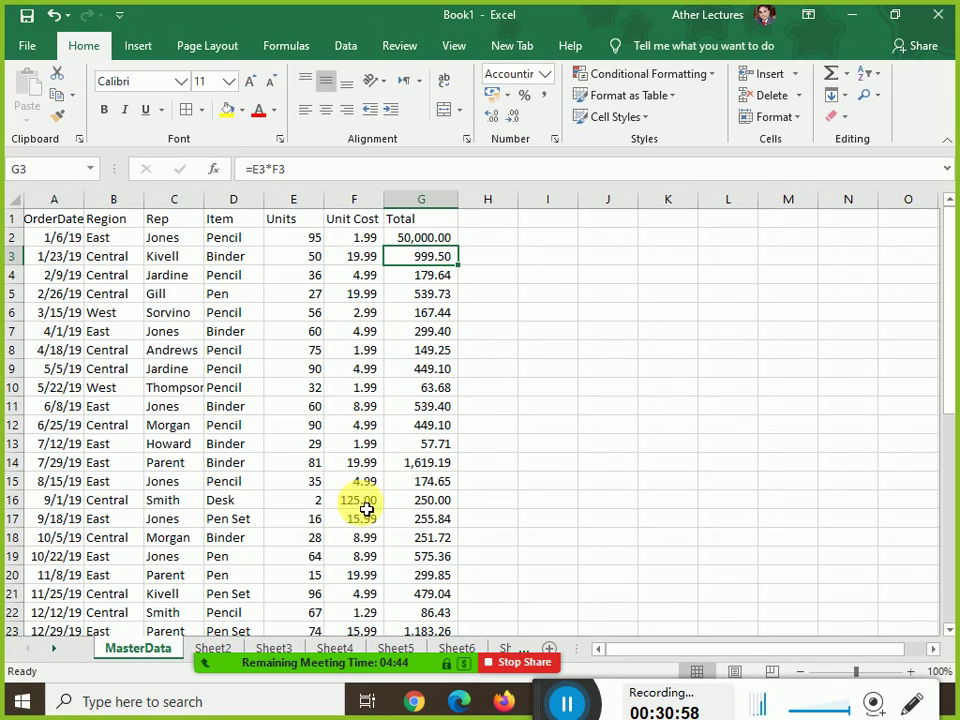
# Examine the Sales of Employees chart on Sheet3 and trace the first rep's total in C3 to the SUMIF formula in Sheet2's L6
pyautogui.moveTo(224, 655)
pyautogui.click(221, 516)
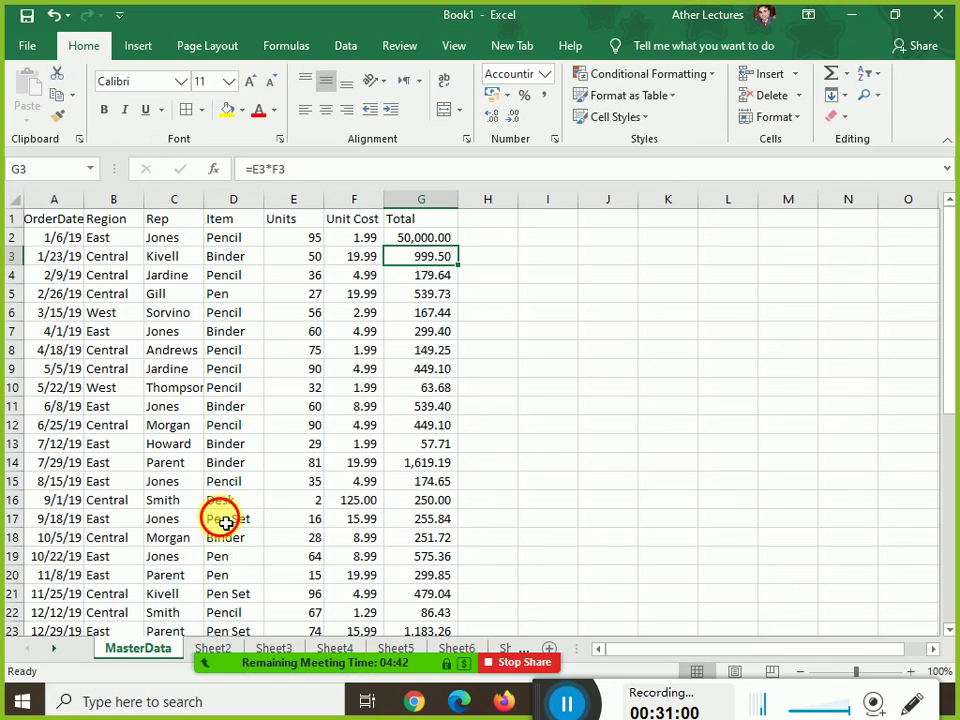
pyautogui.click(217, 650)
pyautogui.click(274, 648)
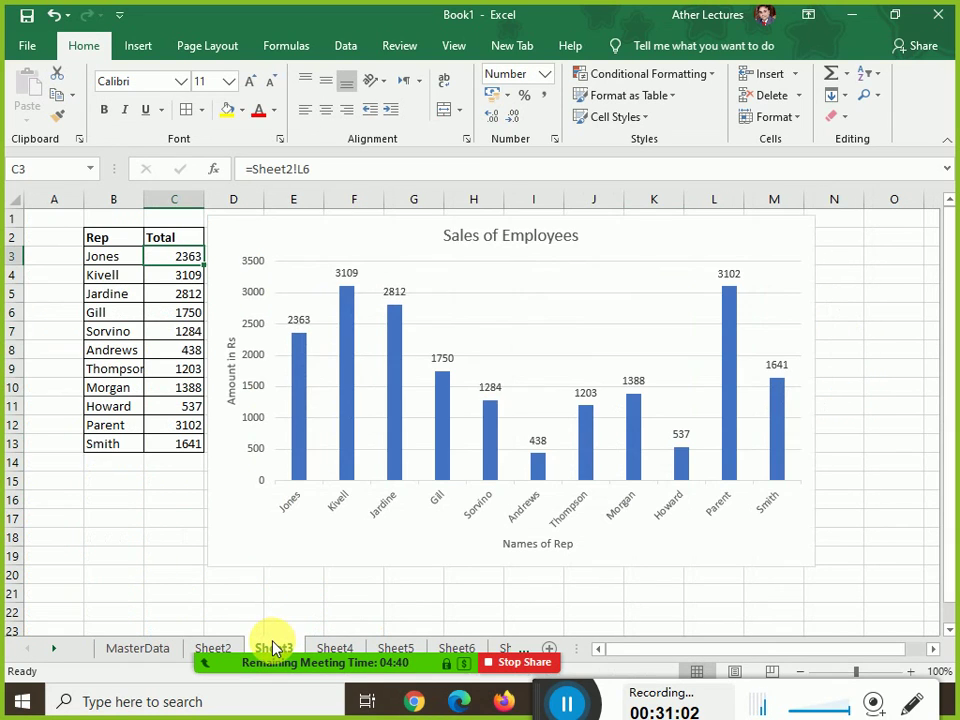
pyautogui.moveTo(306, 357)
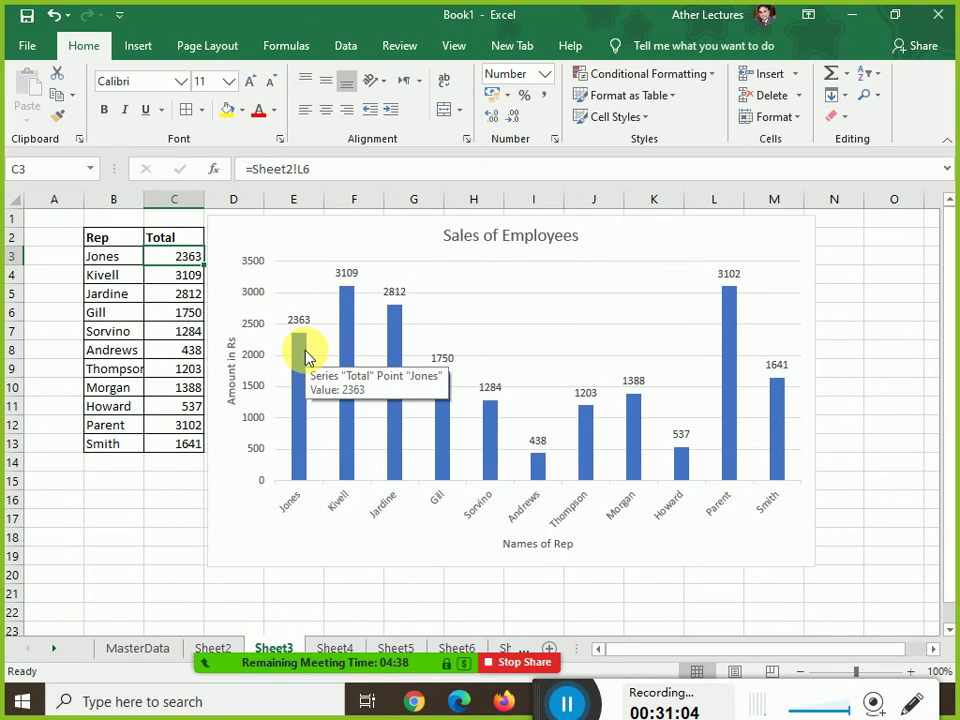
pyautogui.doubleClick(175, 263)
pyautogui.press('Escape')
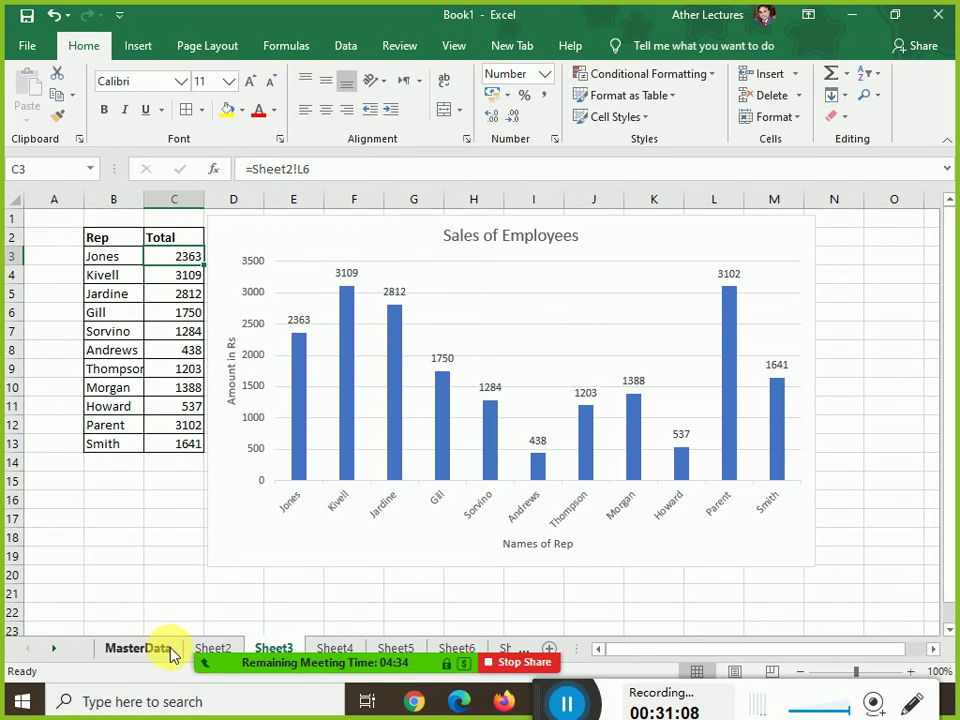
pyautogui.click(205, 651)
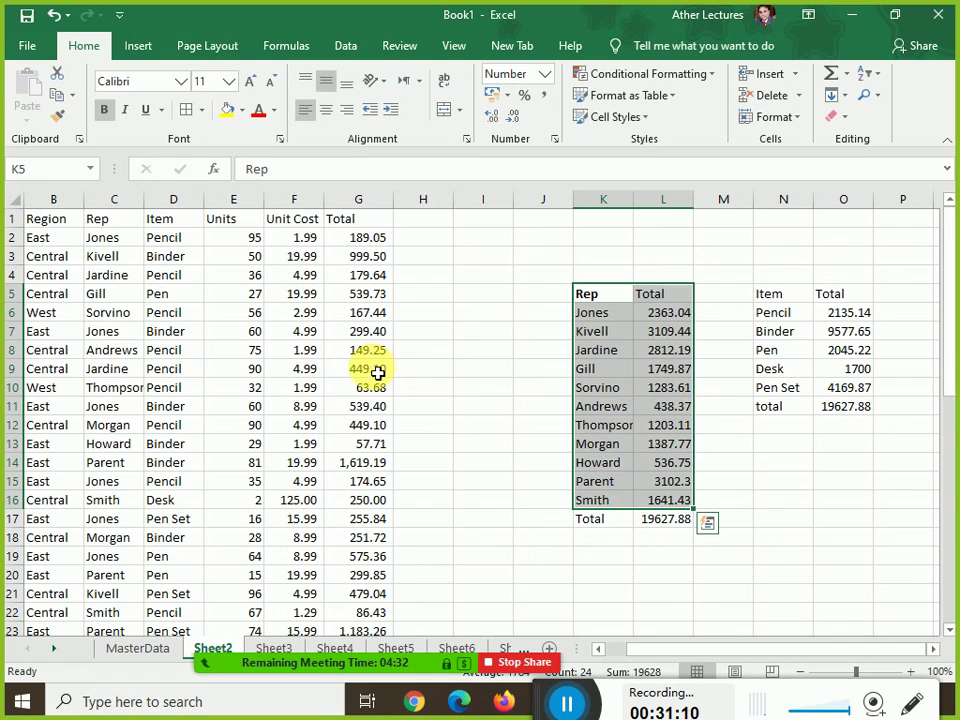
pyautogui.click(680, 314)
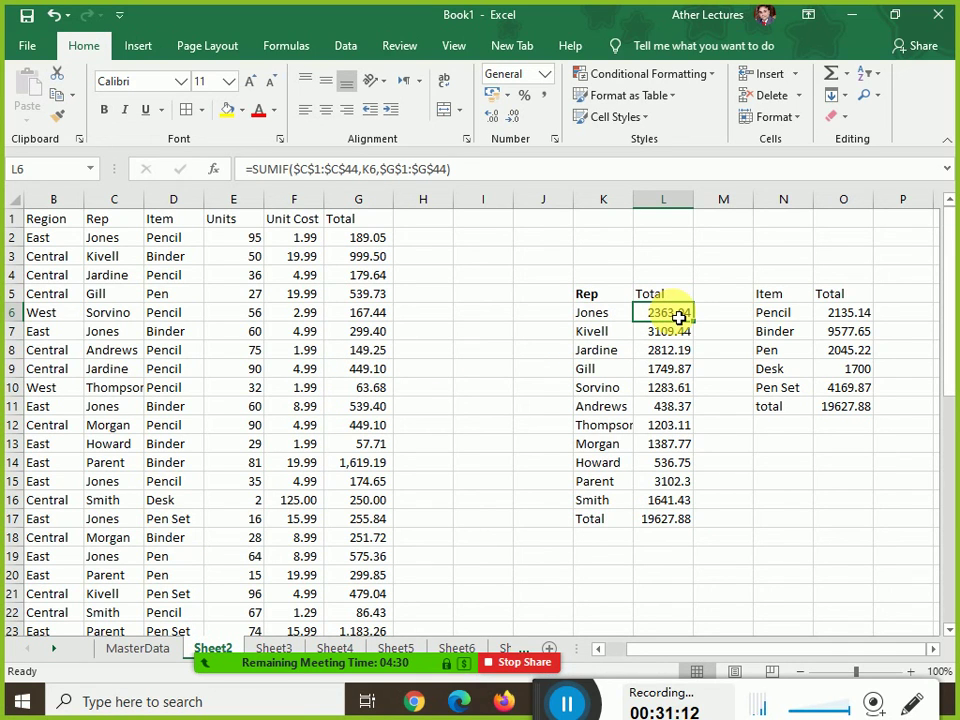
pyautogui.doubleClick(679, 316)
pyautogui.press('Escape')
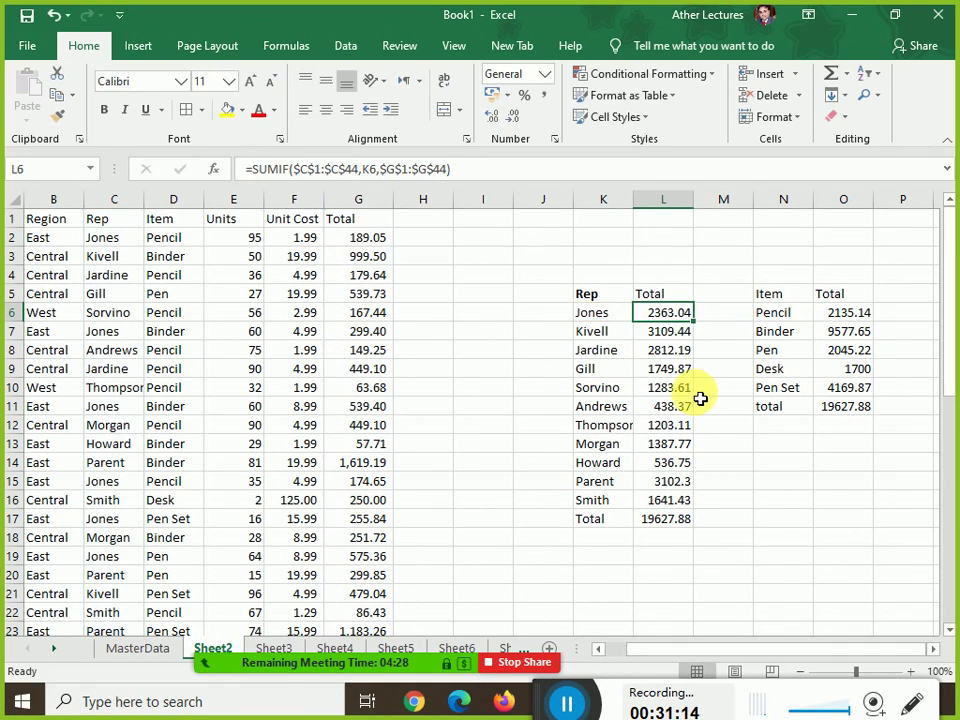
# Set the first order's Total in cell G2 of Sheet2 to 50000 and check the Sales of Employees chart on Sheet3
pyautogui.click(374, 243)
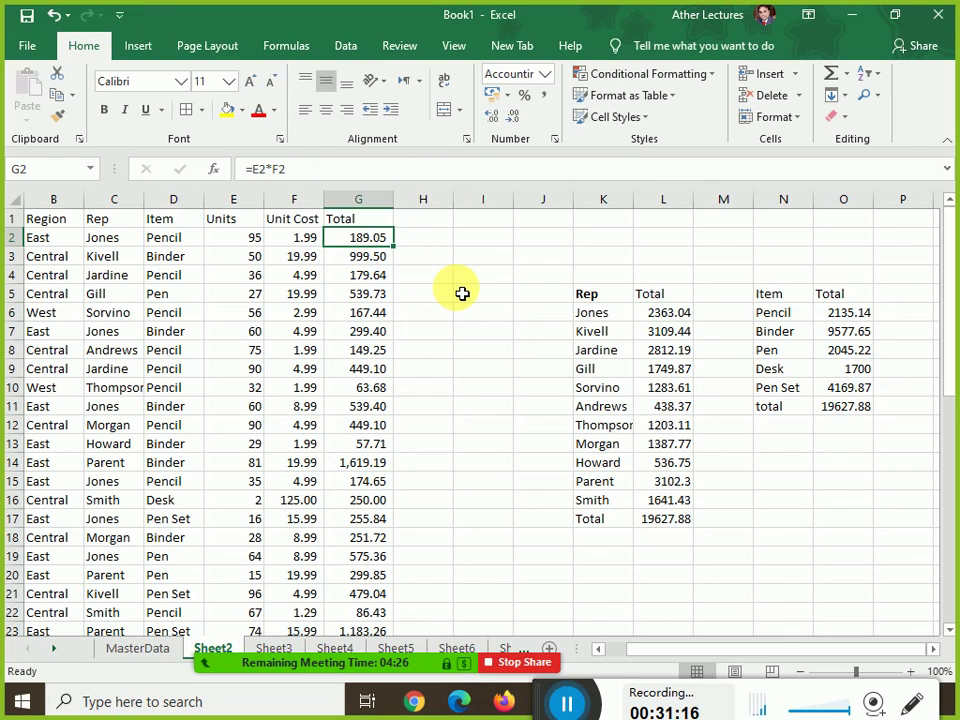
pyautogui.write('50000')
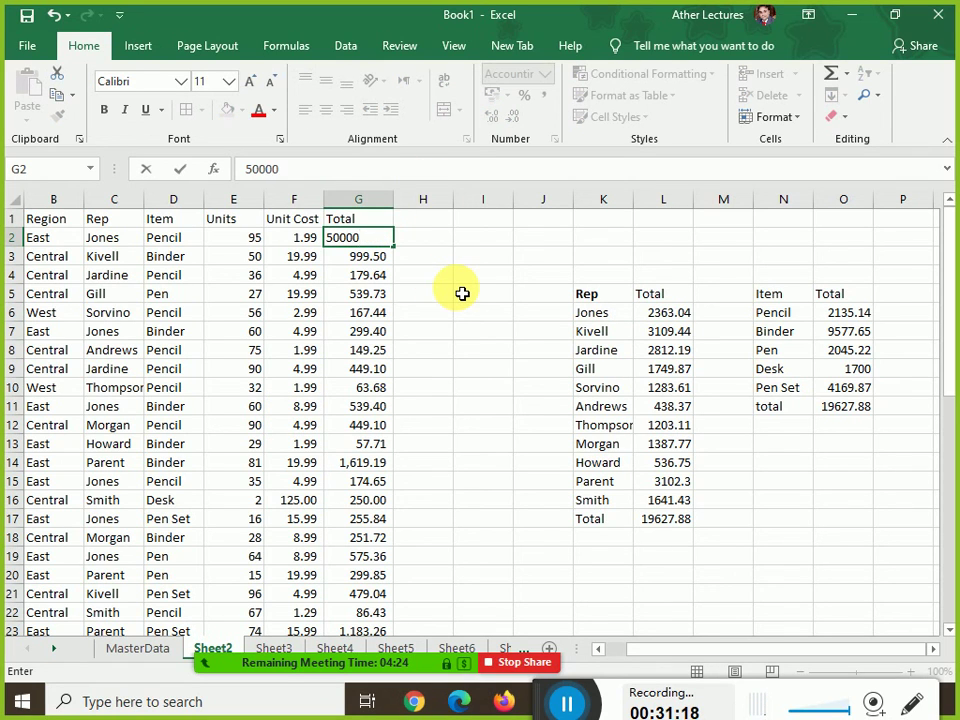
pyautogui.press('Return')
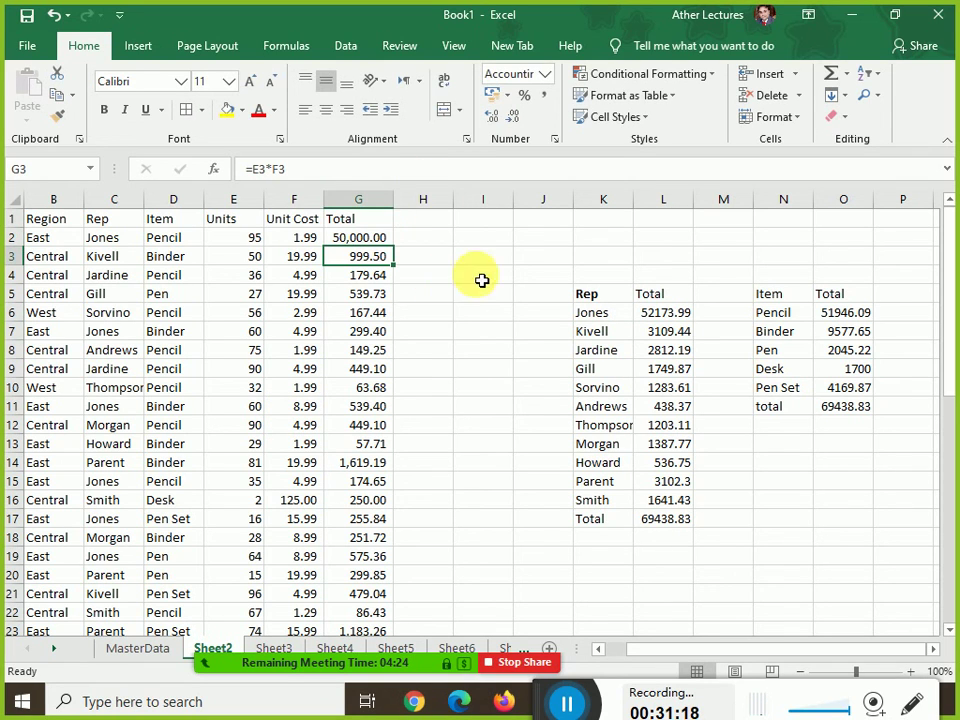
pyautogui.click(337, 580)
pyautogui.click(273, 648)
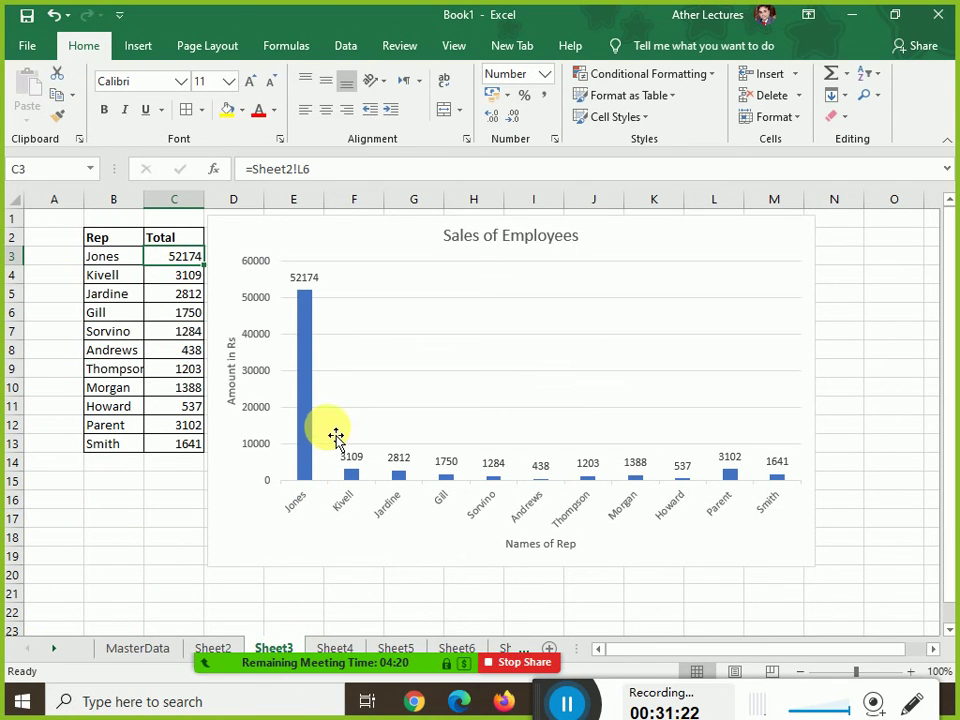
# Undo the 50000 entries in cell G2 on both Sheet2 and MasterData
pyautogui.click(212, 648)
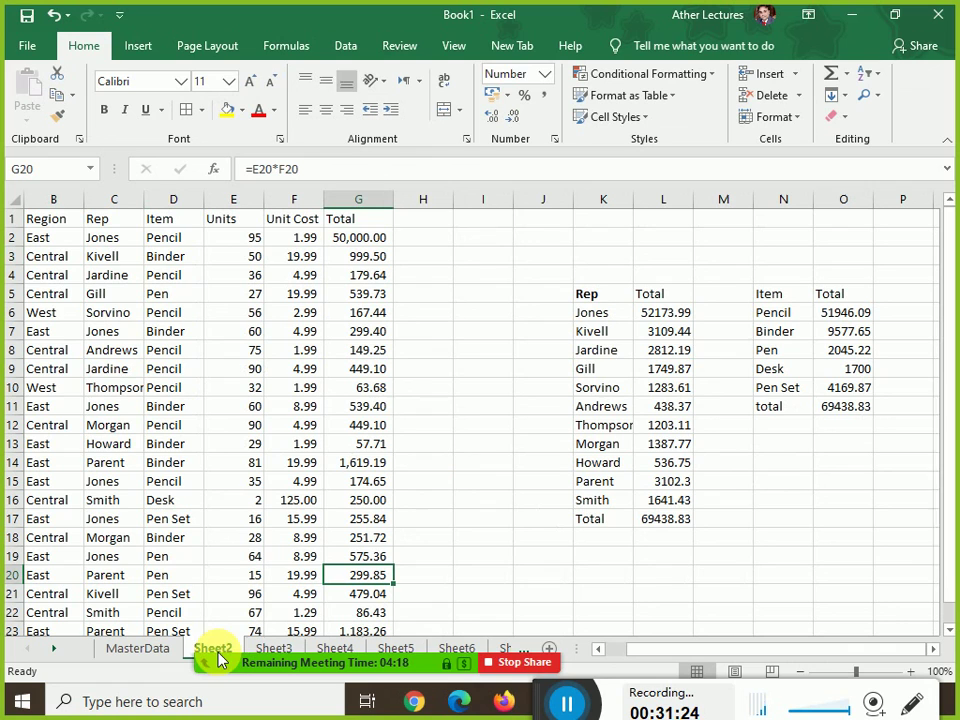
pyautogui.click(362, 243)
pyautogui.hotkey('ctrl', 'z')
pyautogui.hotkey('ctrl', 'pageup')
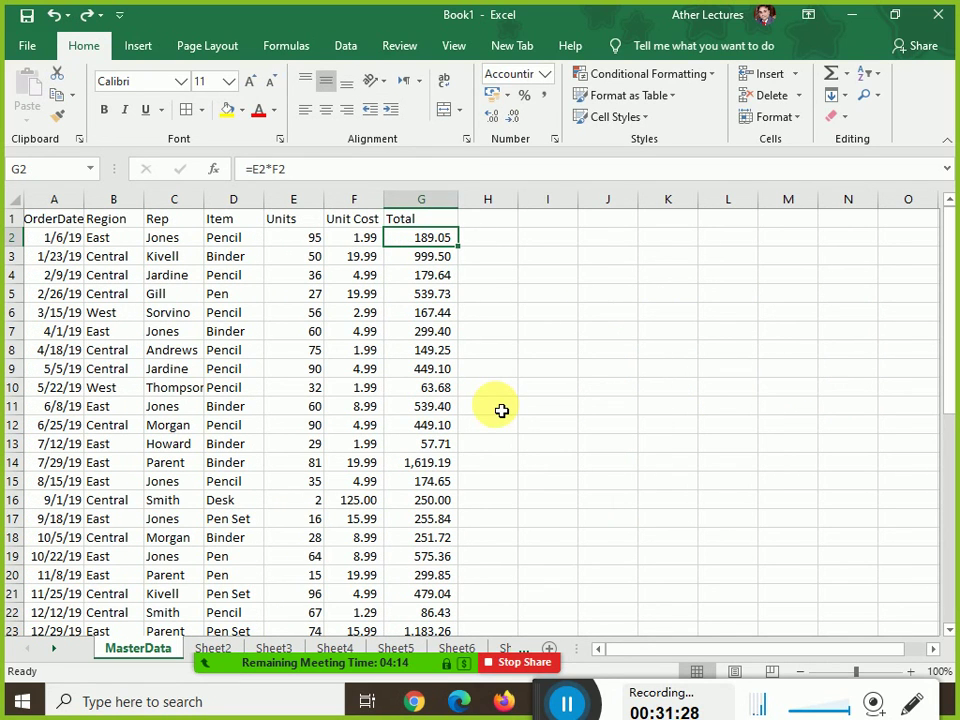
# Move the Sales of Employees chart from Sheet3 to a new sheet named Chart1
pyautogui.click(272, 648)
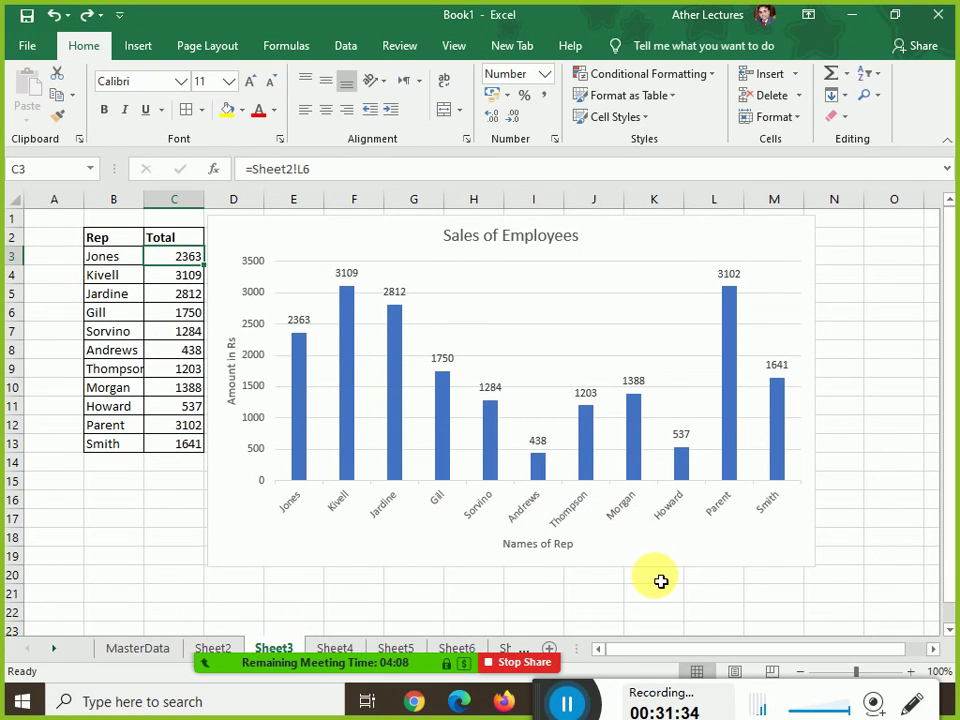
pyautogui.click(645, 256)
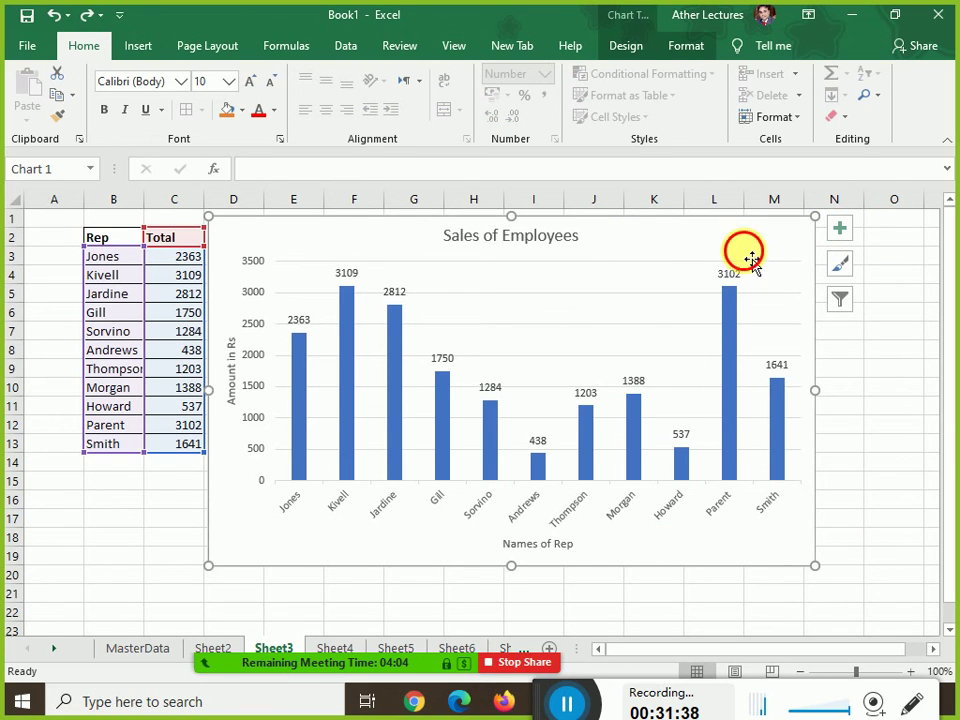
pyautogui.click(627, 46)
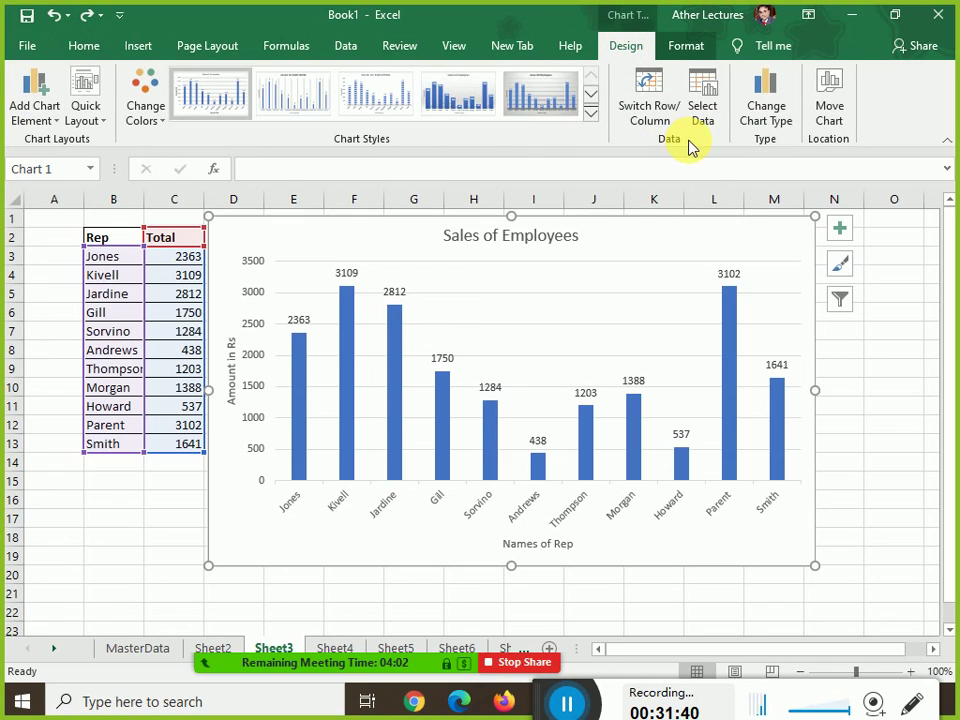
pyautogui.click(829, 118)
pyautogui.click(588, 167)
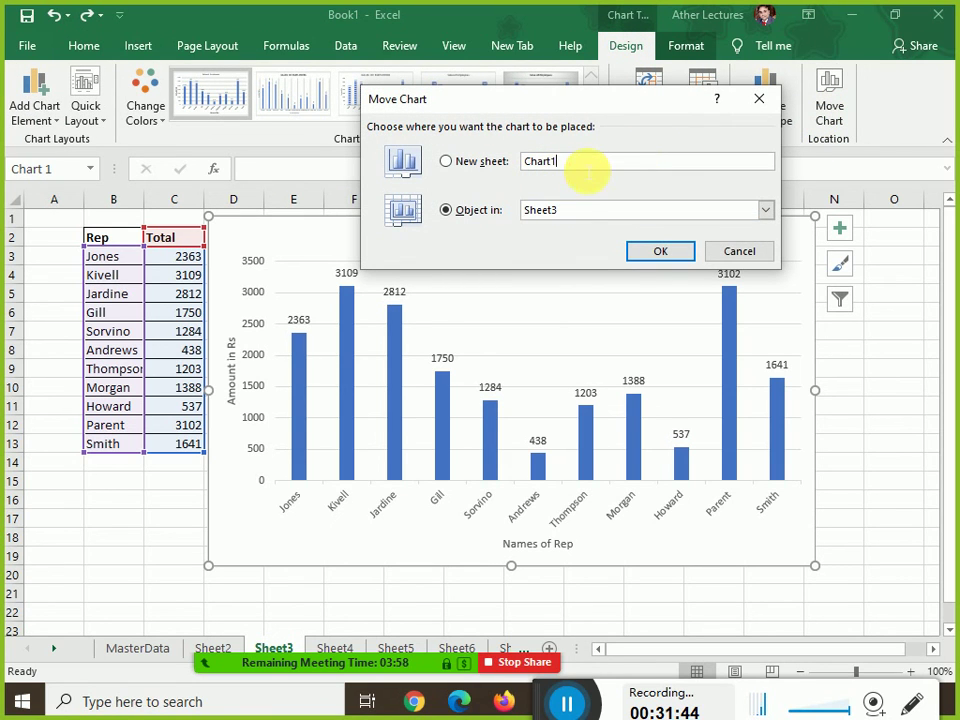
pyautogui.click(558, 214)
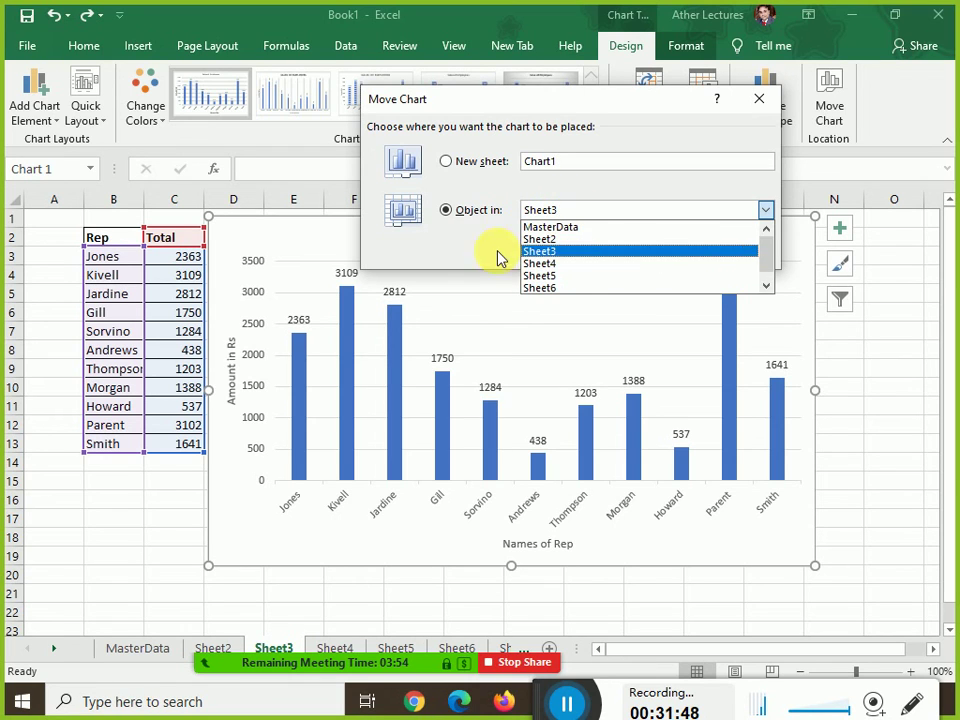
pyautogui.click(504, 252)
pyautogui.click(579, 172)
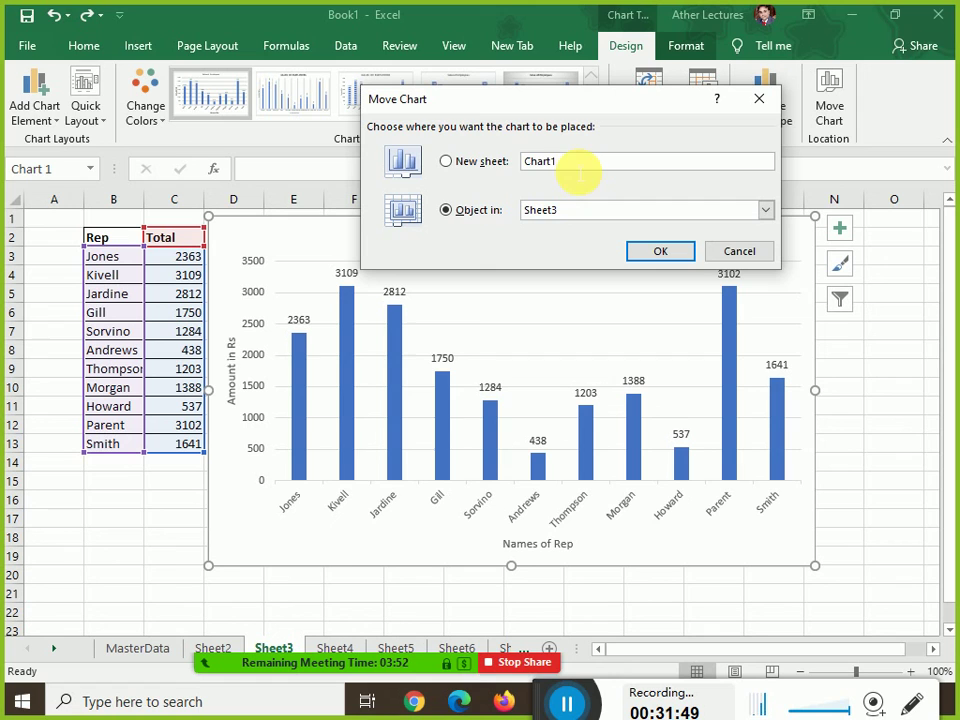
pyautogui.click(500, 172)
pyautogui.click(645, 252)
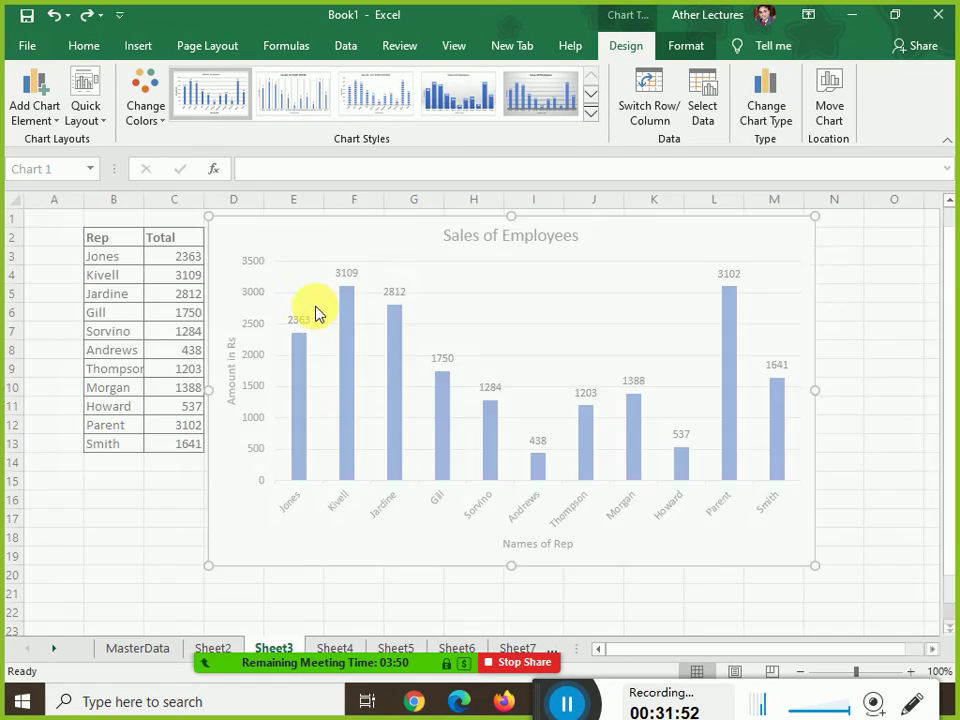